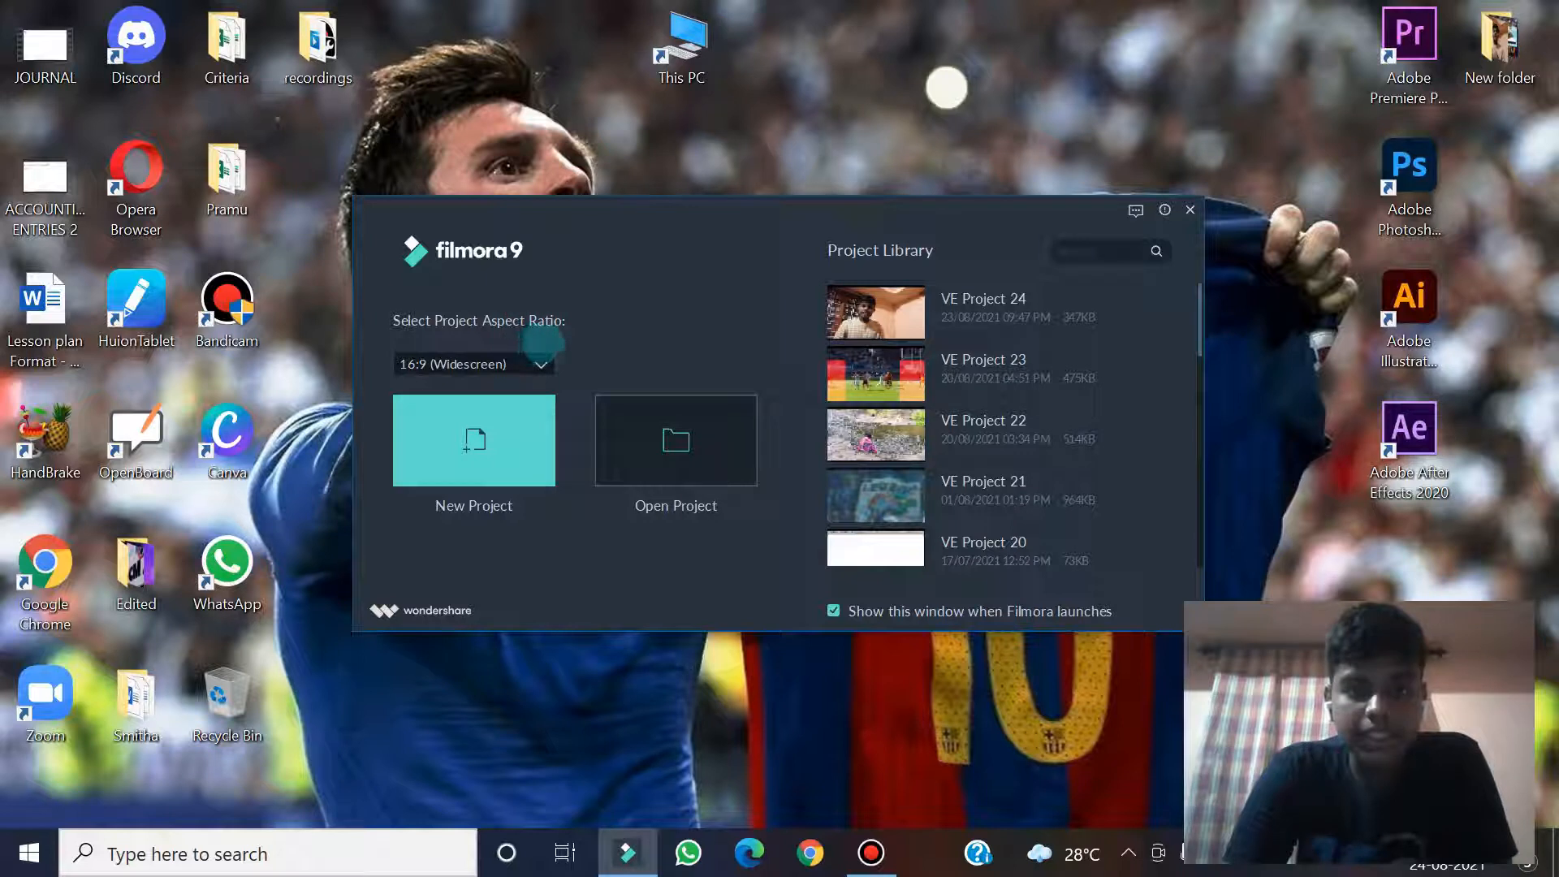
Create a new project with the 16:9 (Widescreen) aspect ratio and dismiss the Message Center
left_click(524, 362)
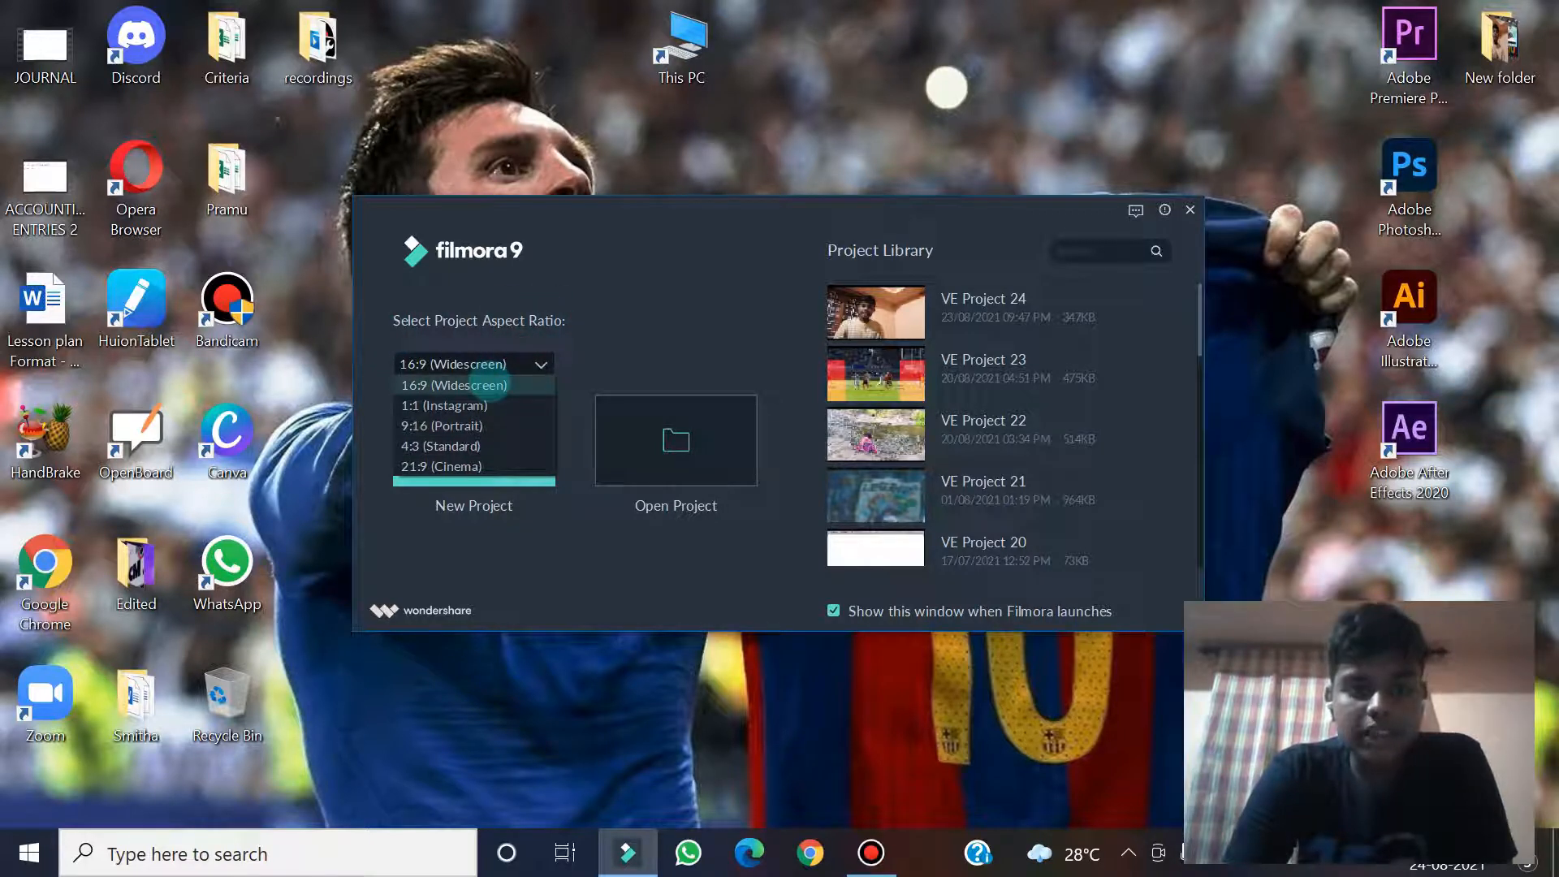
left_click(494, 385)
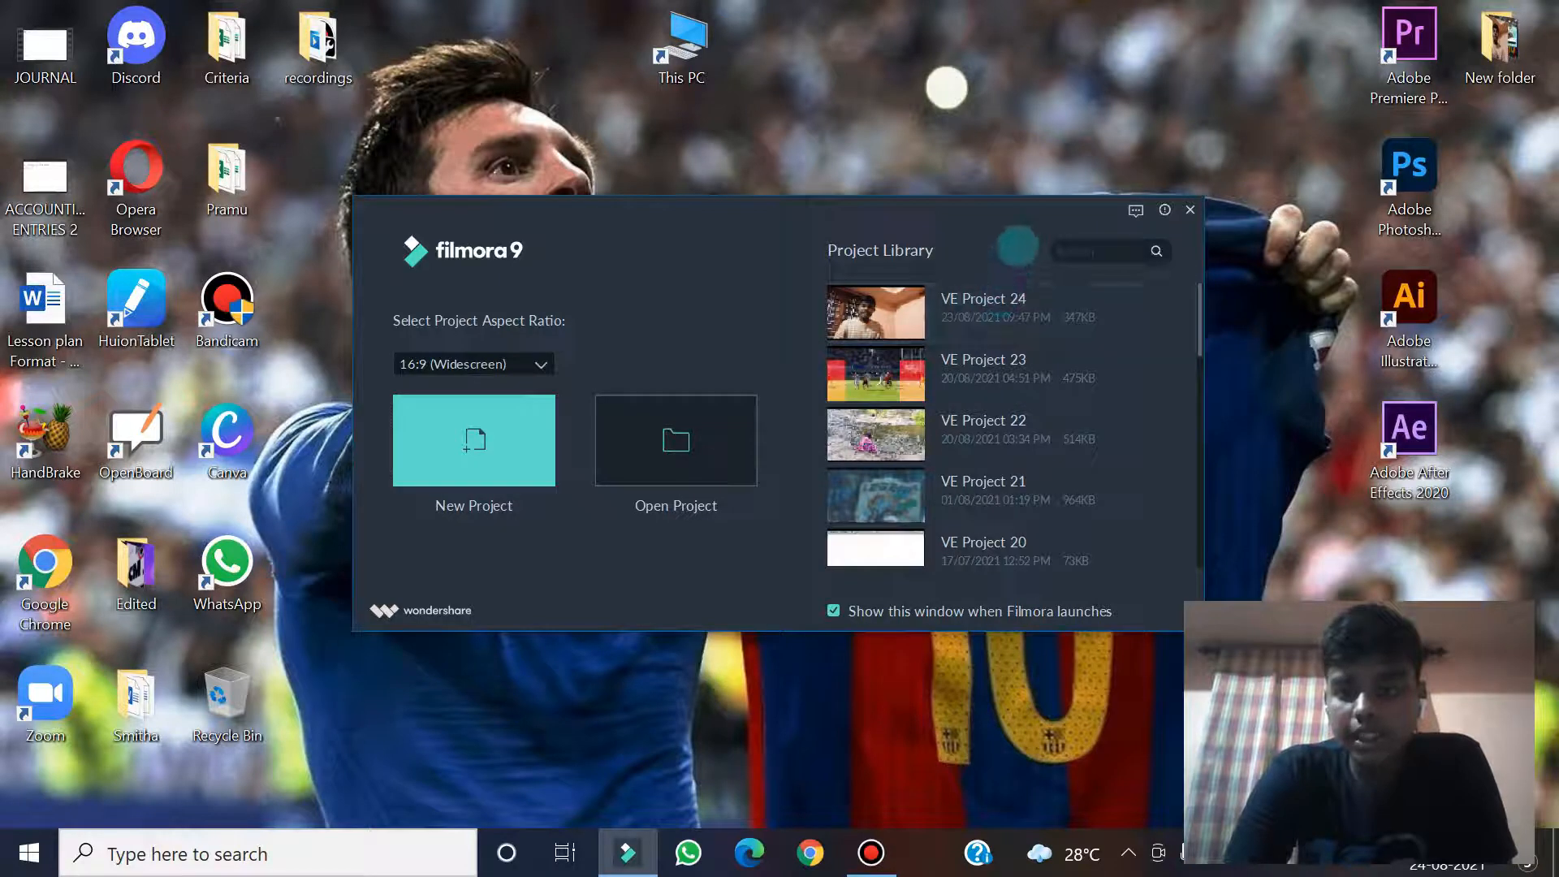
scroll(1001, 292, "down", 3)
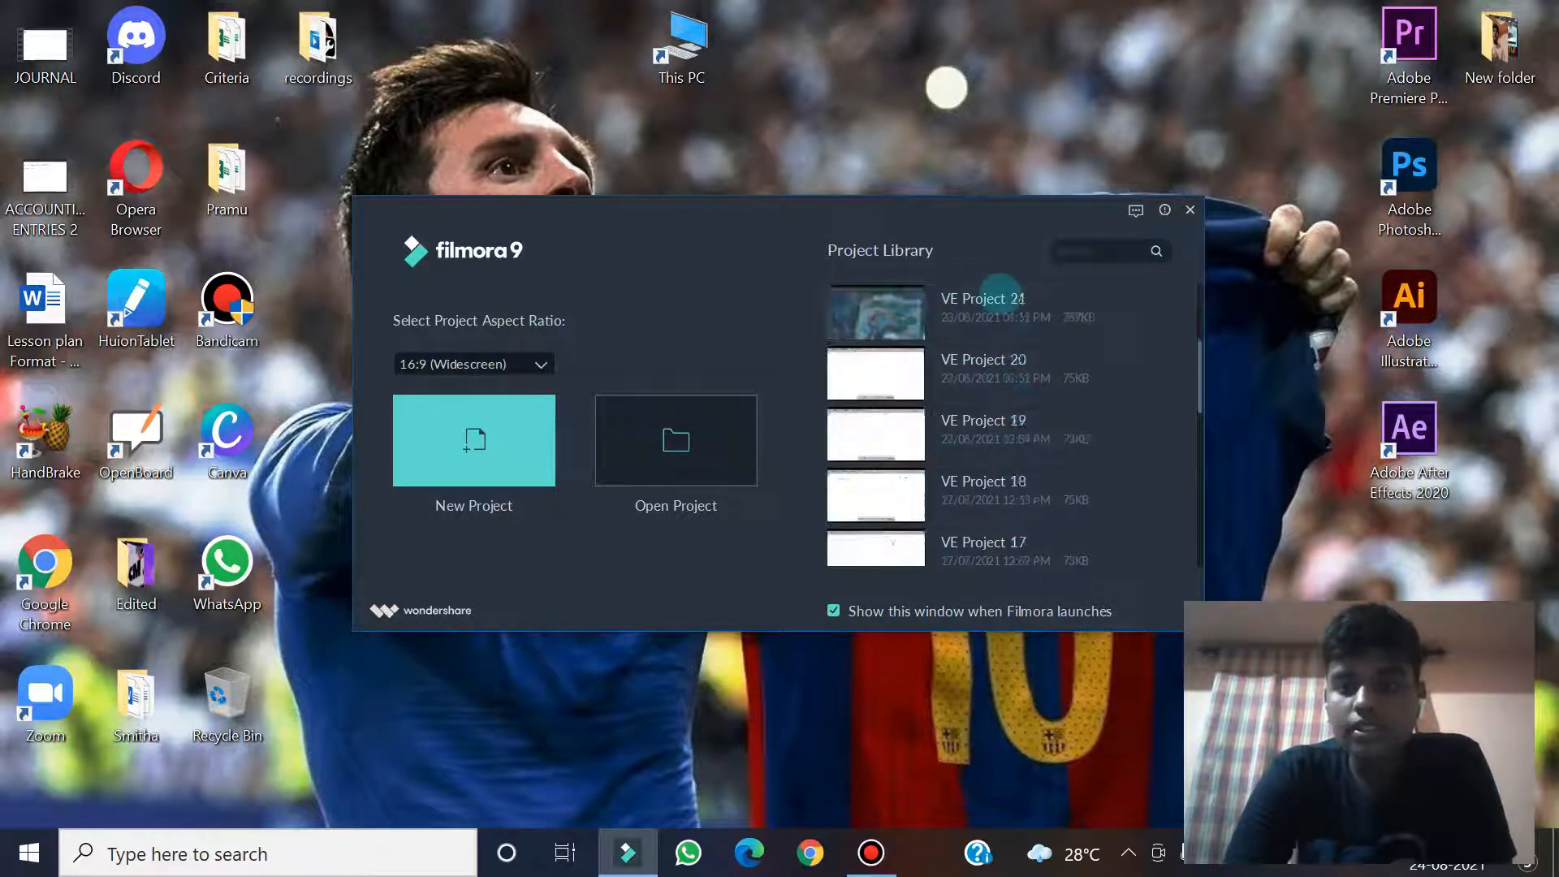
scroll(994, 325, "down", 3)
scroll(981, 390, "up", 4)
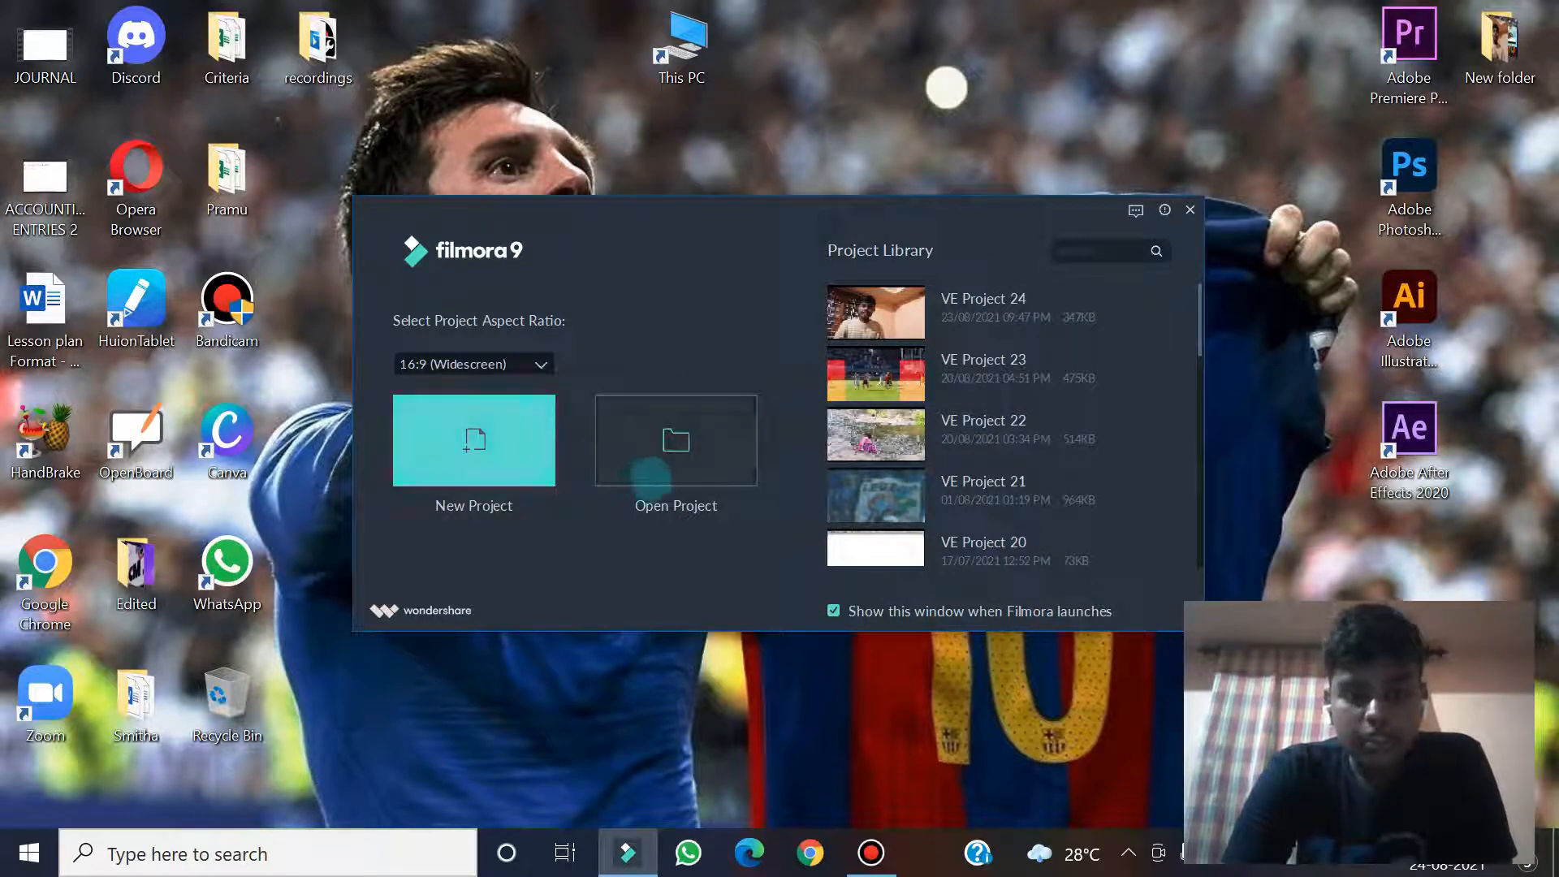
left_click(497, 446)
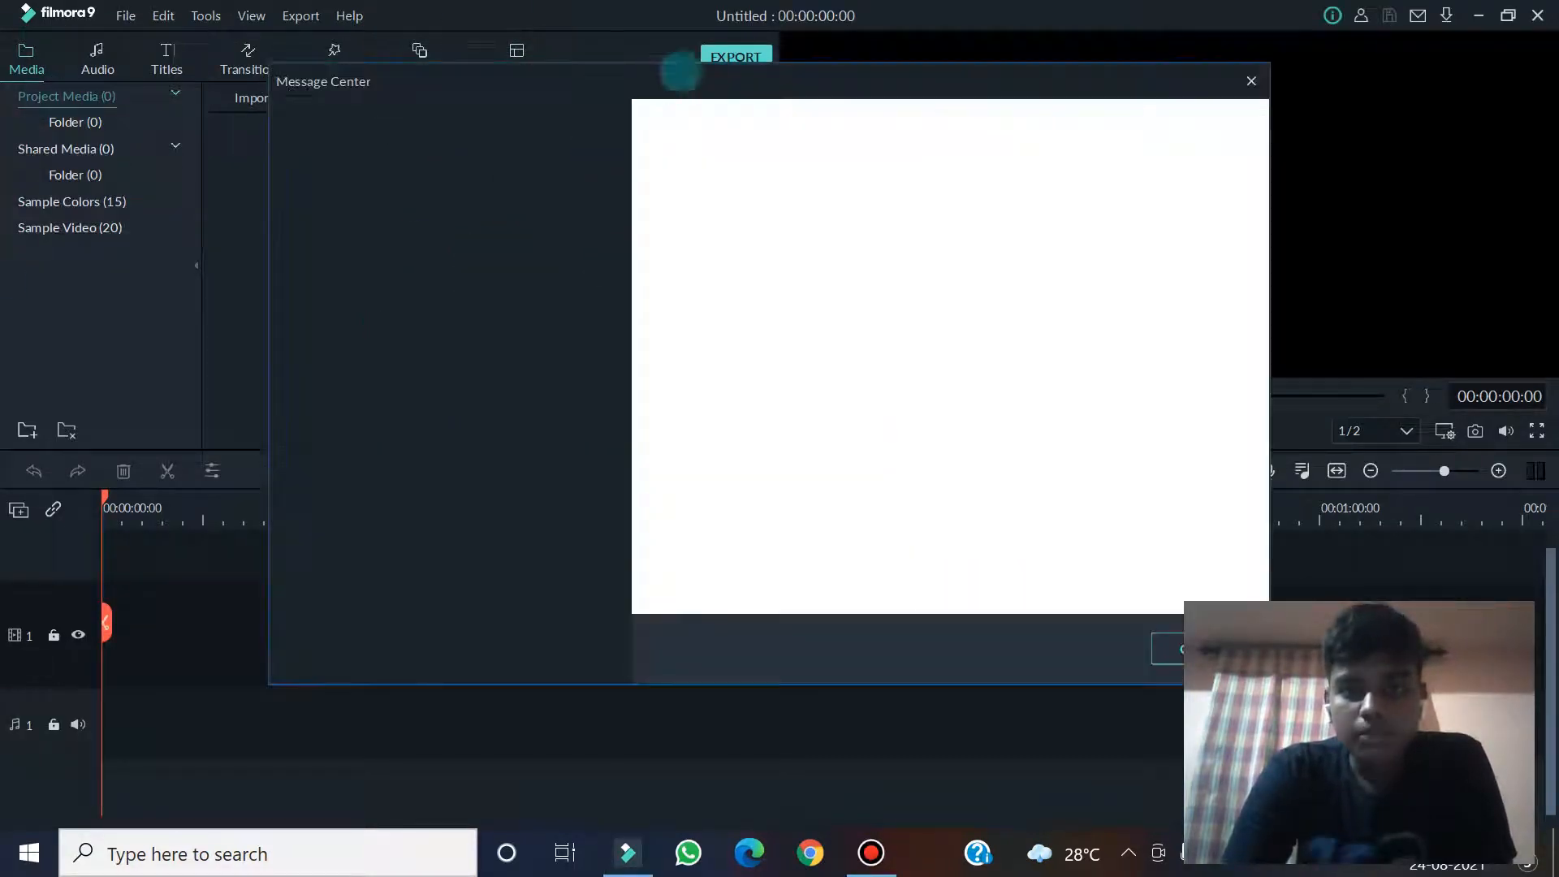
left_click(1169, 649)
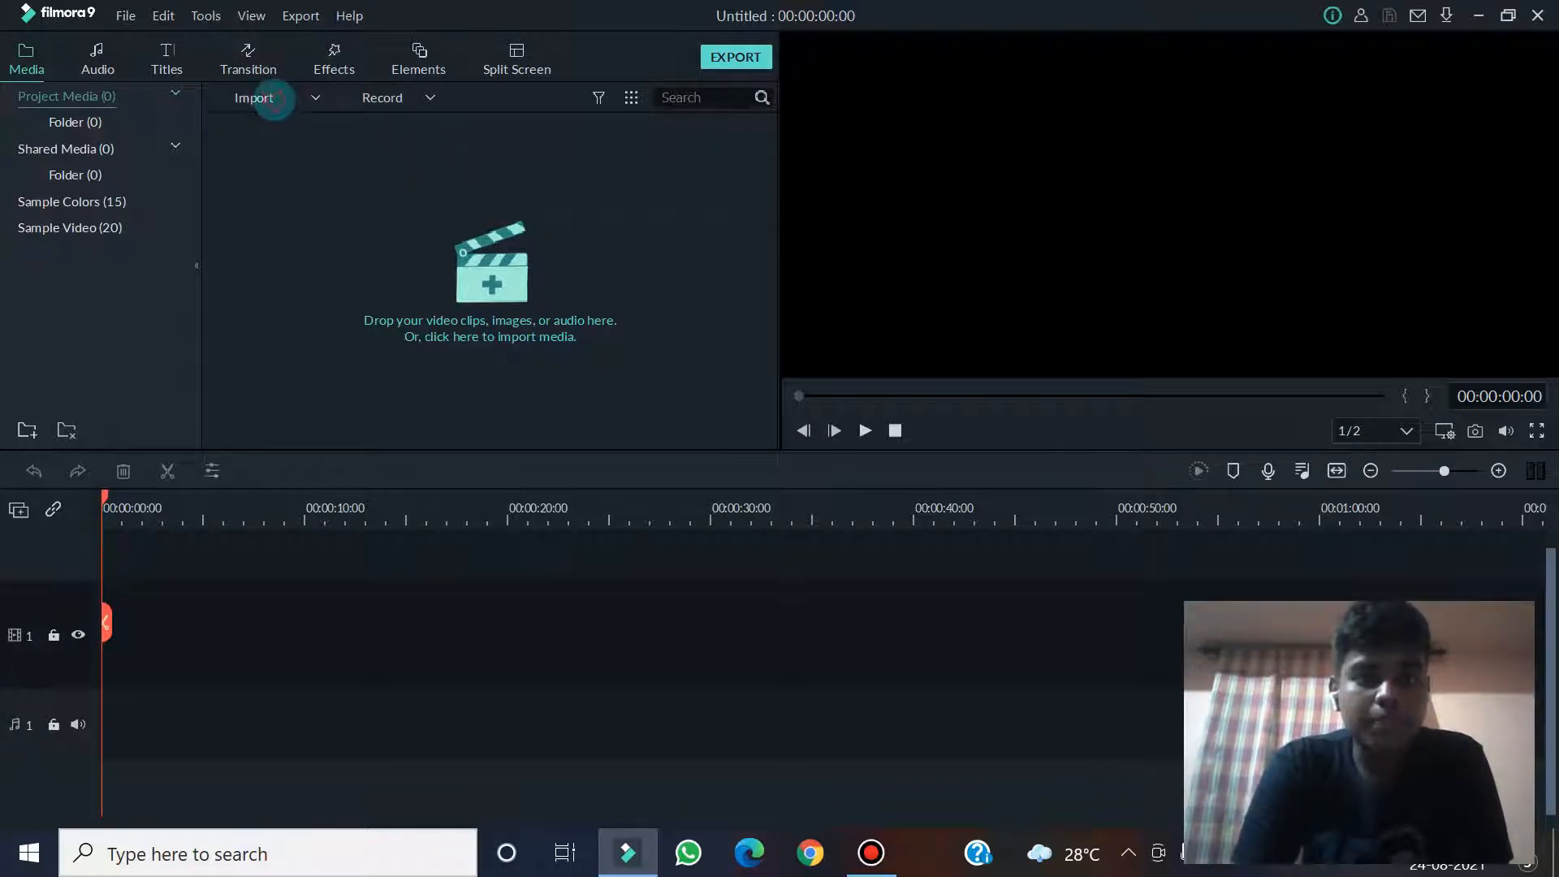
Import the video VID_20210823_203022 from New folder on the Desktop into the project media
left_click(275, 99)
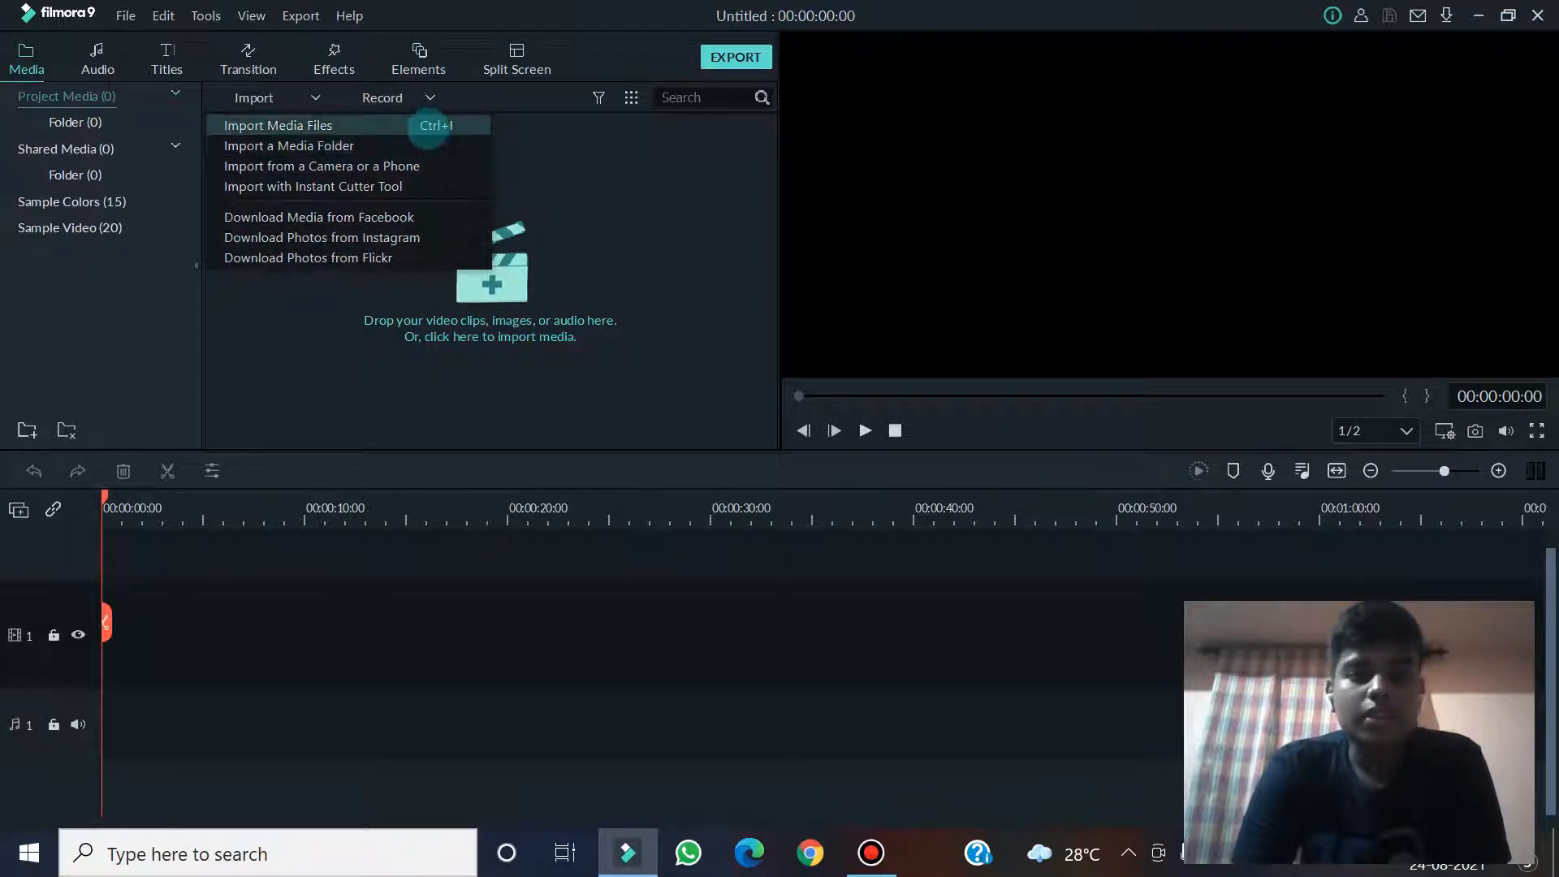
left_click(424, 125)
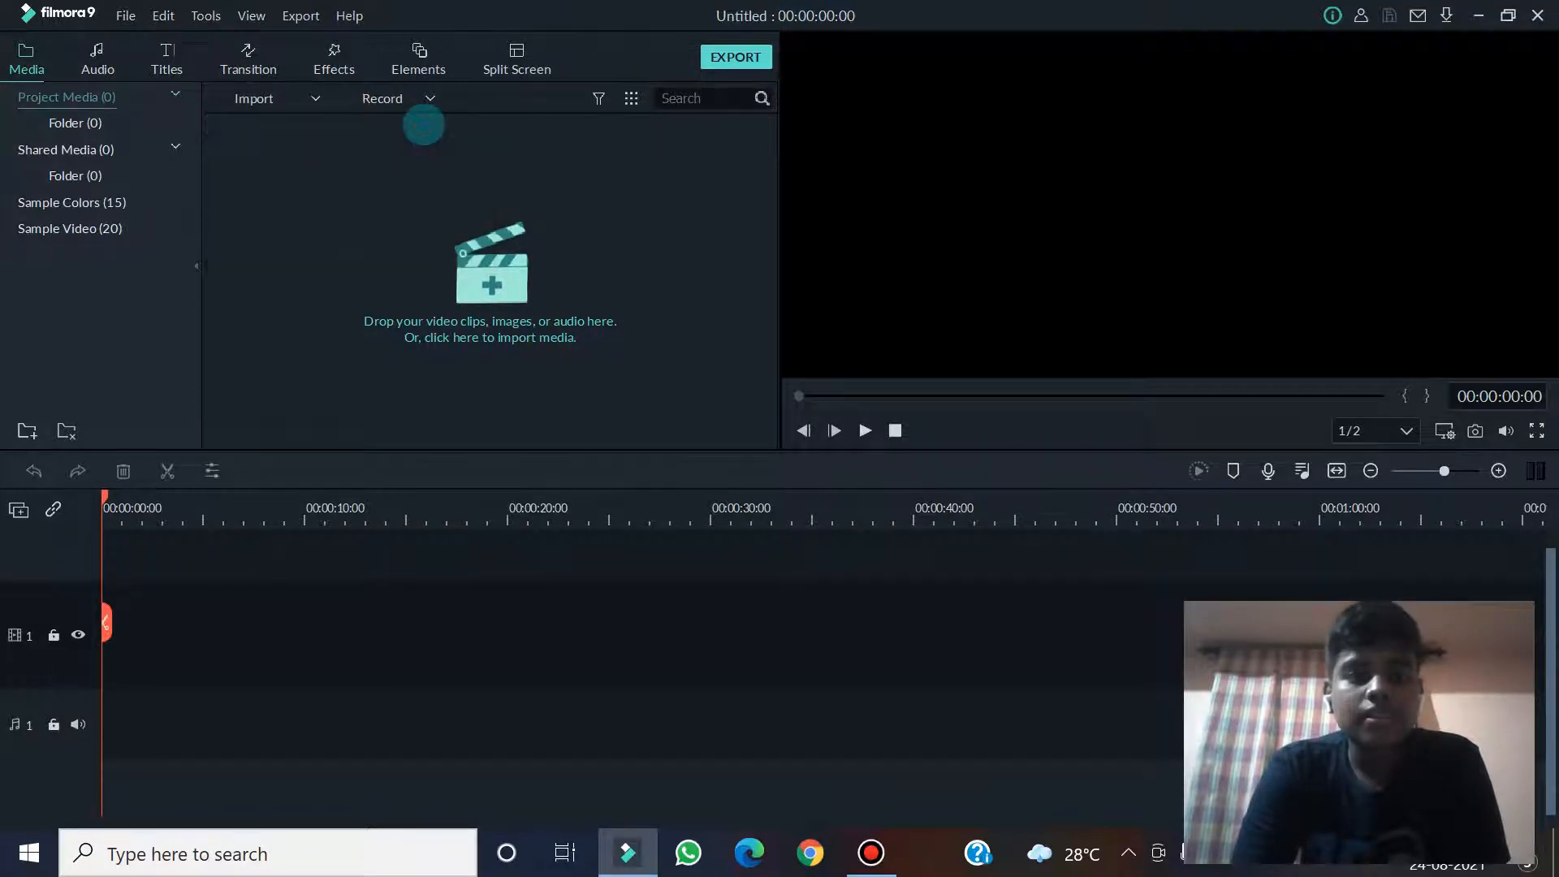
left_click(129, 236)
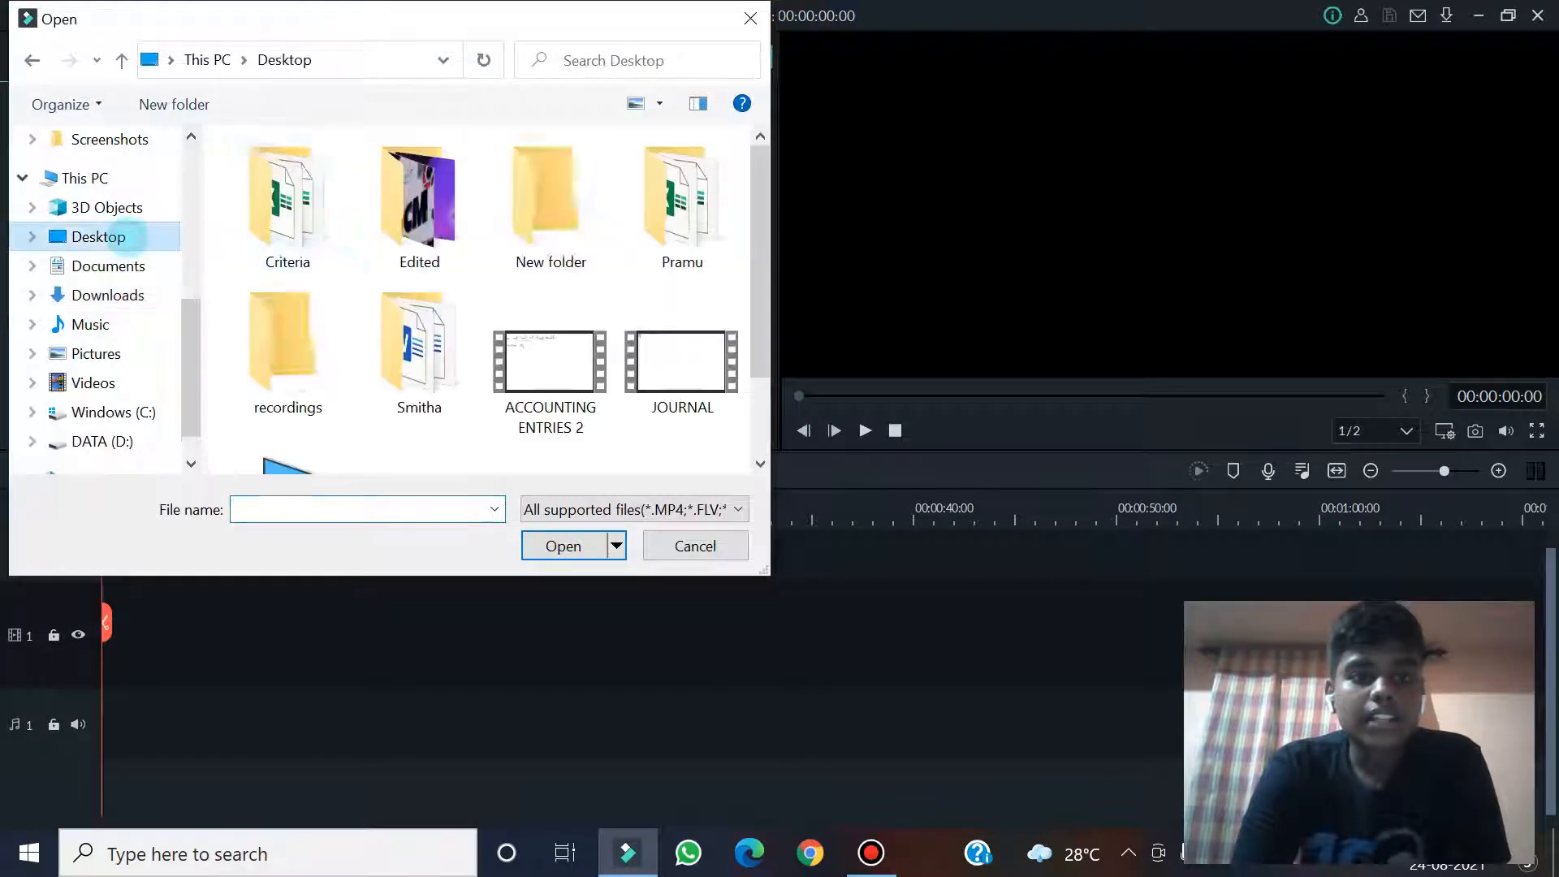
double_click(536, 199)
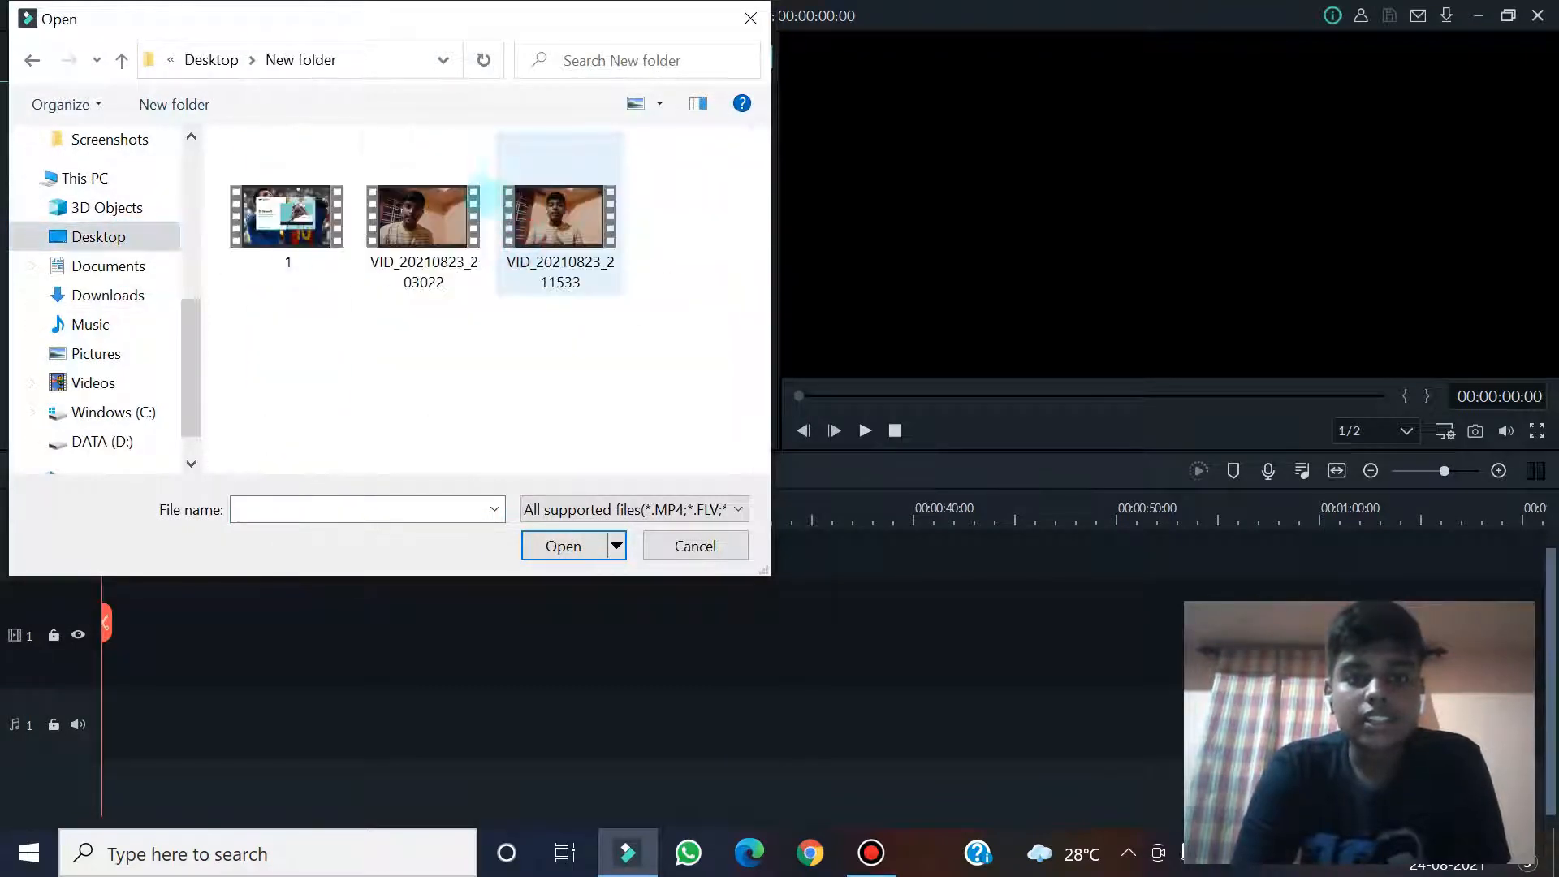
double_click(423, 215)
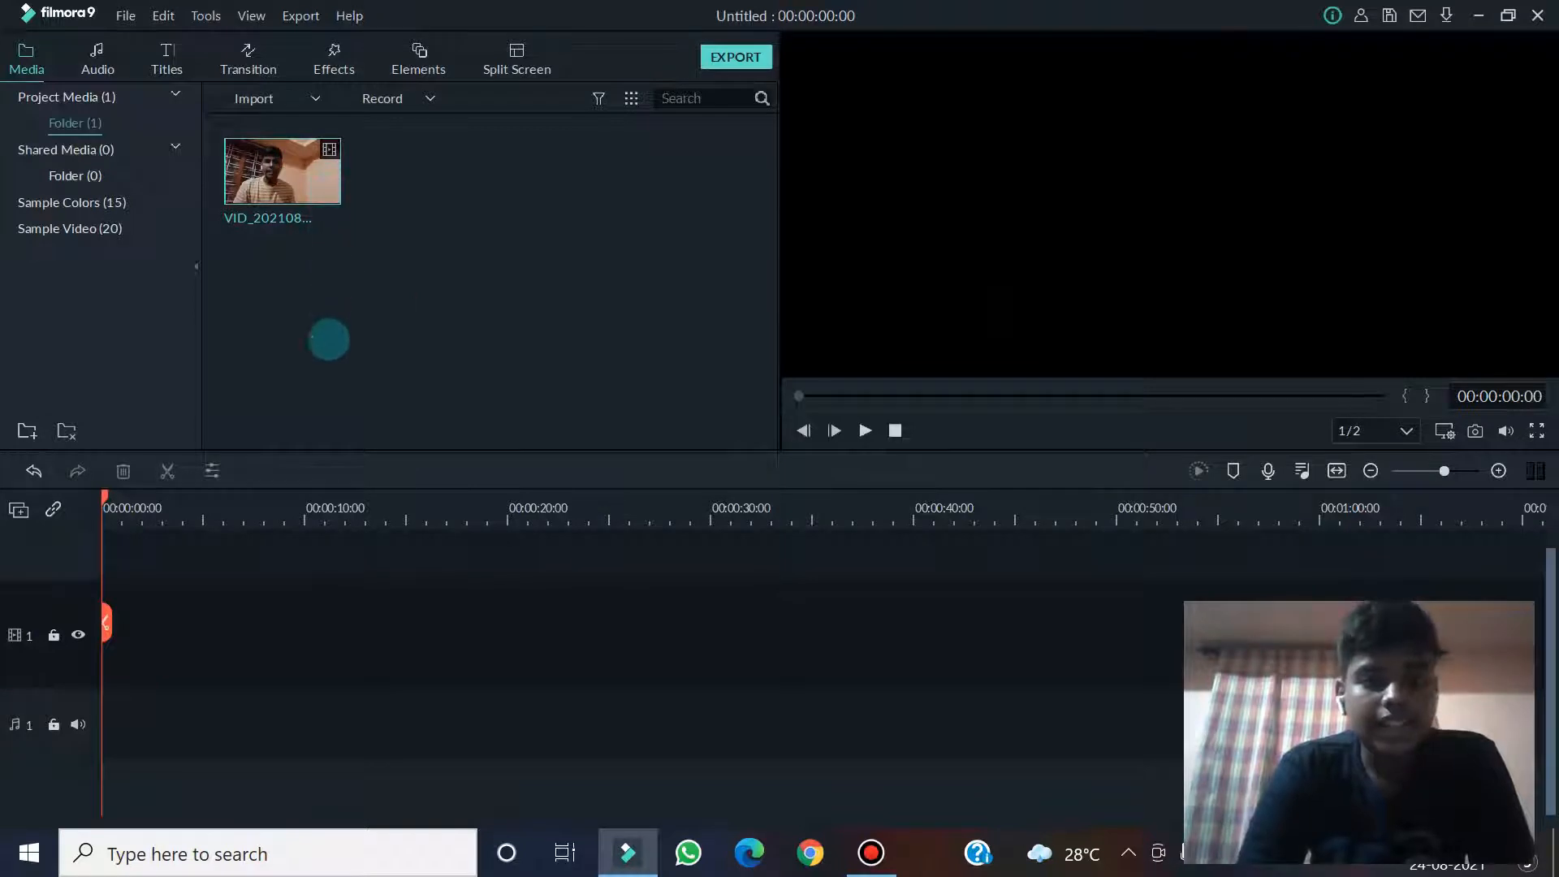
Place the imported video at the start of video track 1, keeping the project settings of 1920 x 1080 25fps
left_click_drag(329, 340, 71, 610)
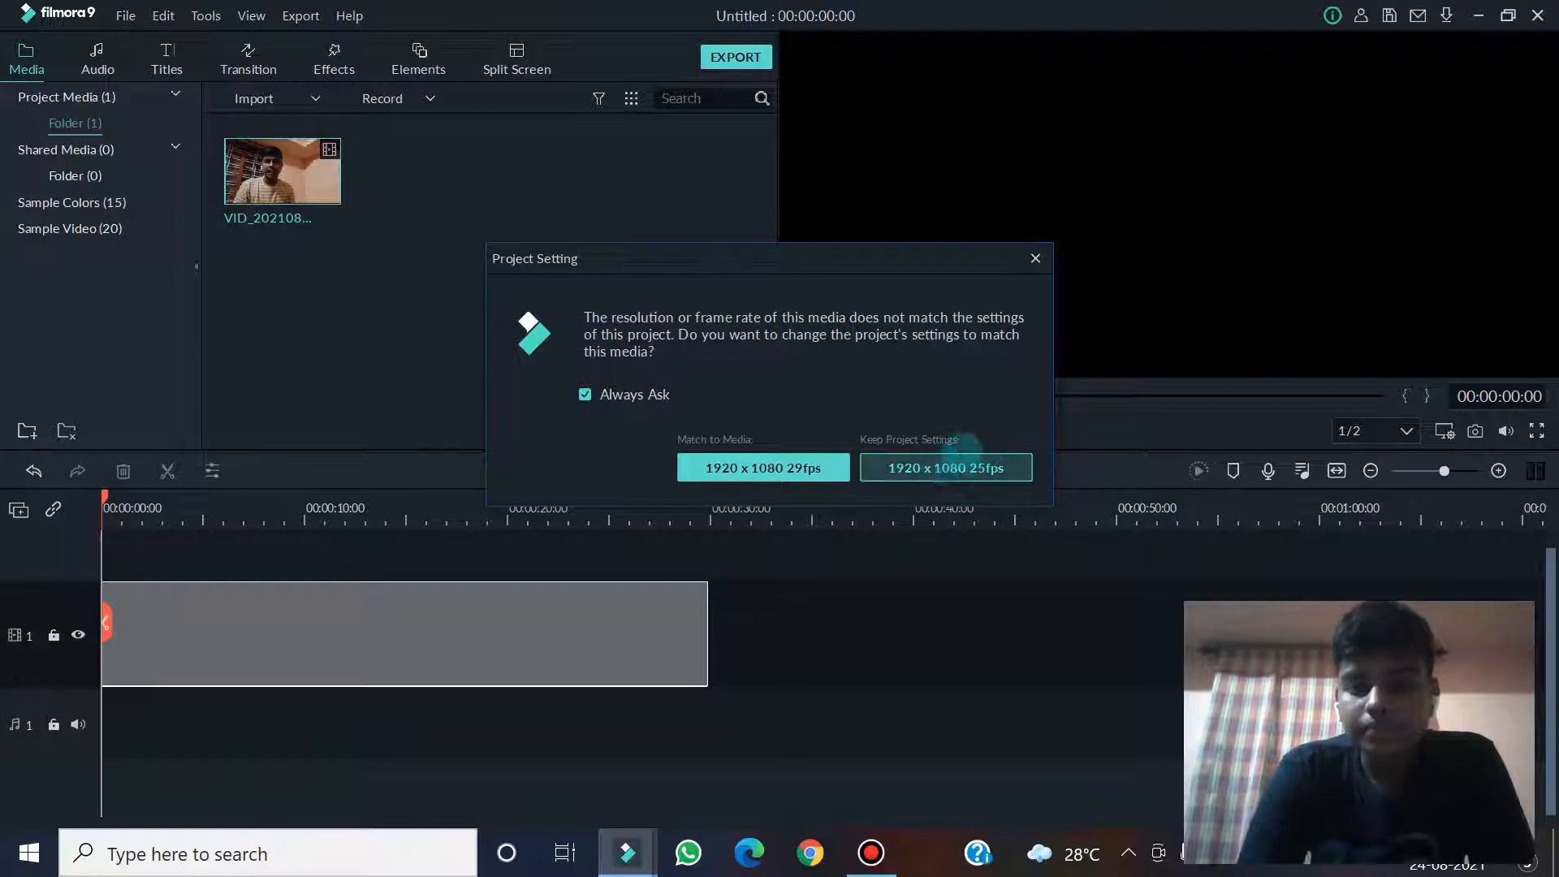
left_click(956, 471)
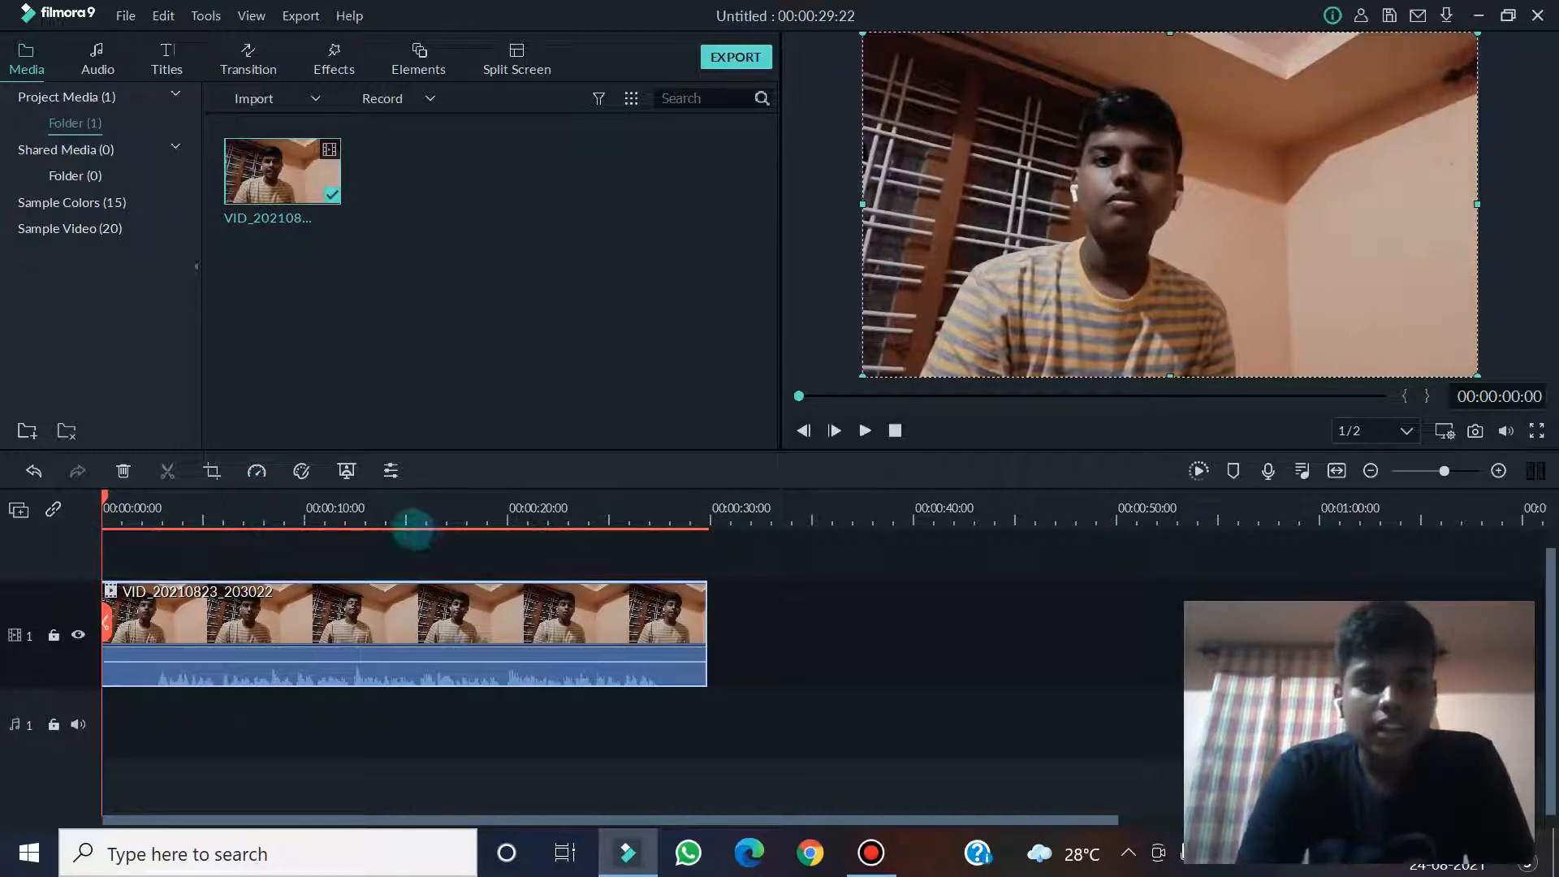
Examine the clip at various timeline zoom levels, ending with the whole clip fitted to the timeline
left_click_drag(491, 524, 416, 523)
scroll(532, 524, "down", 3)
scroll(528, 524, "up", 2)
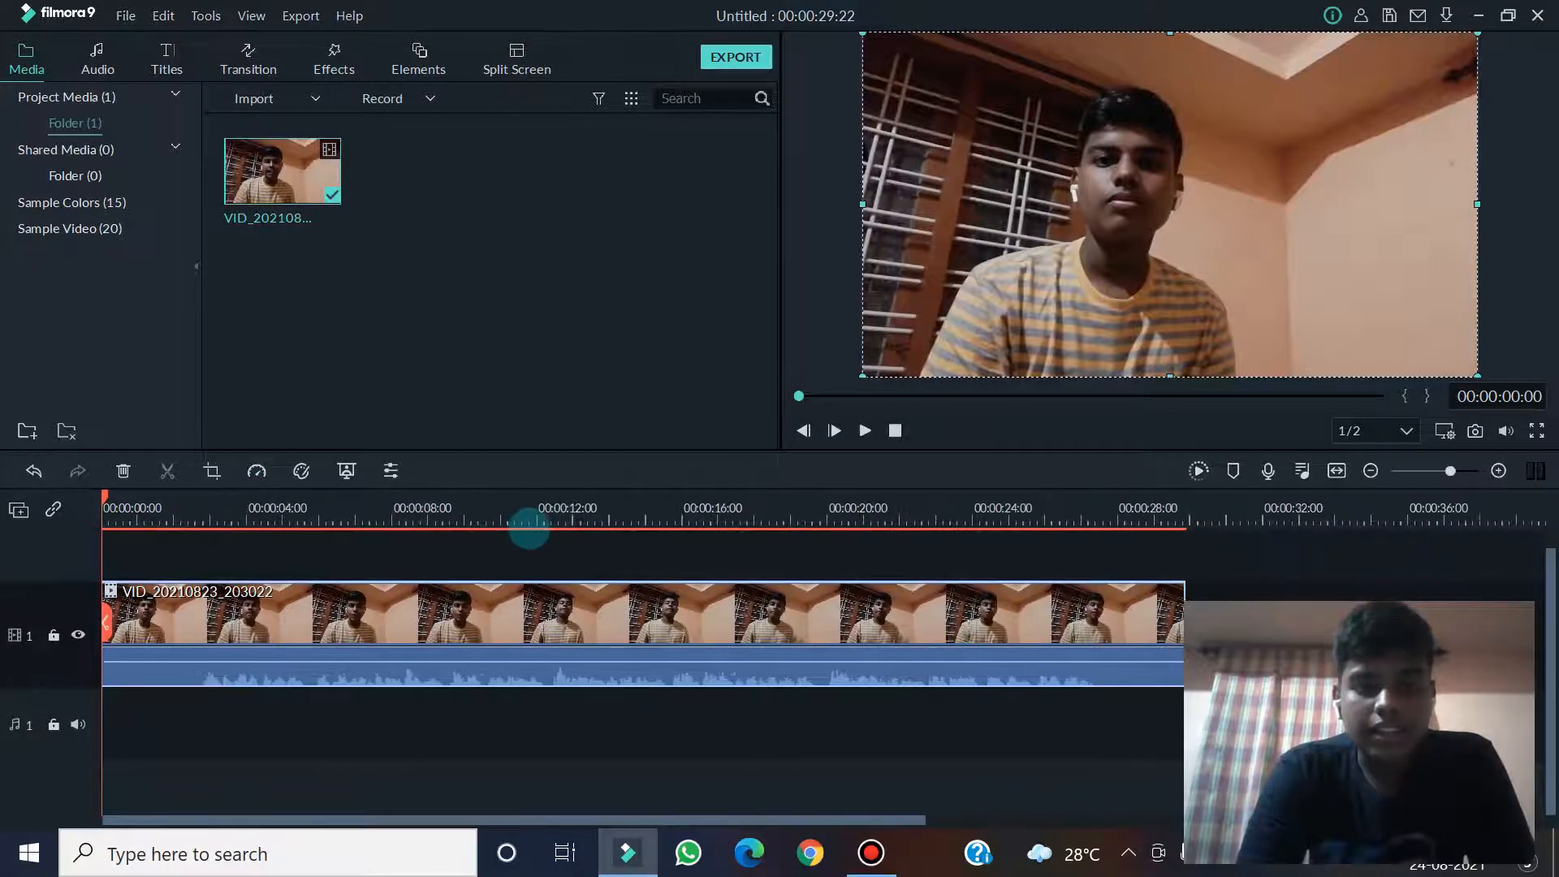
scroll(650, 508, "down", 1)
scroll(625, 507, "up", 2)
scroll(812, 507, "down", 1)
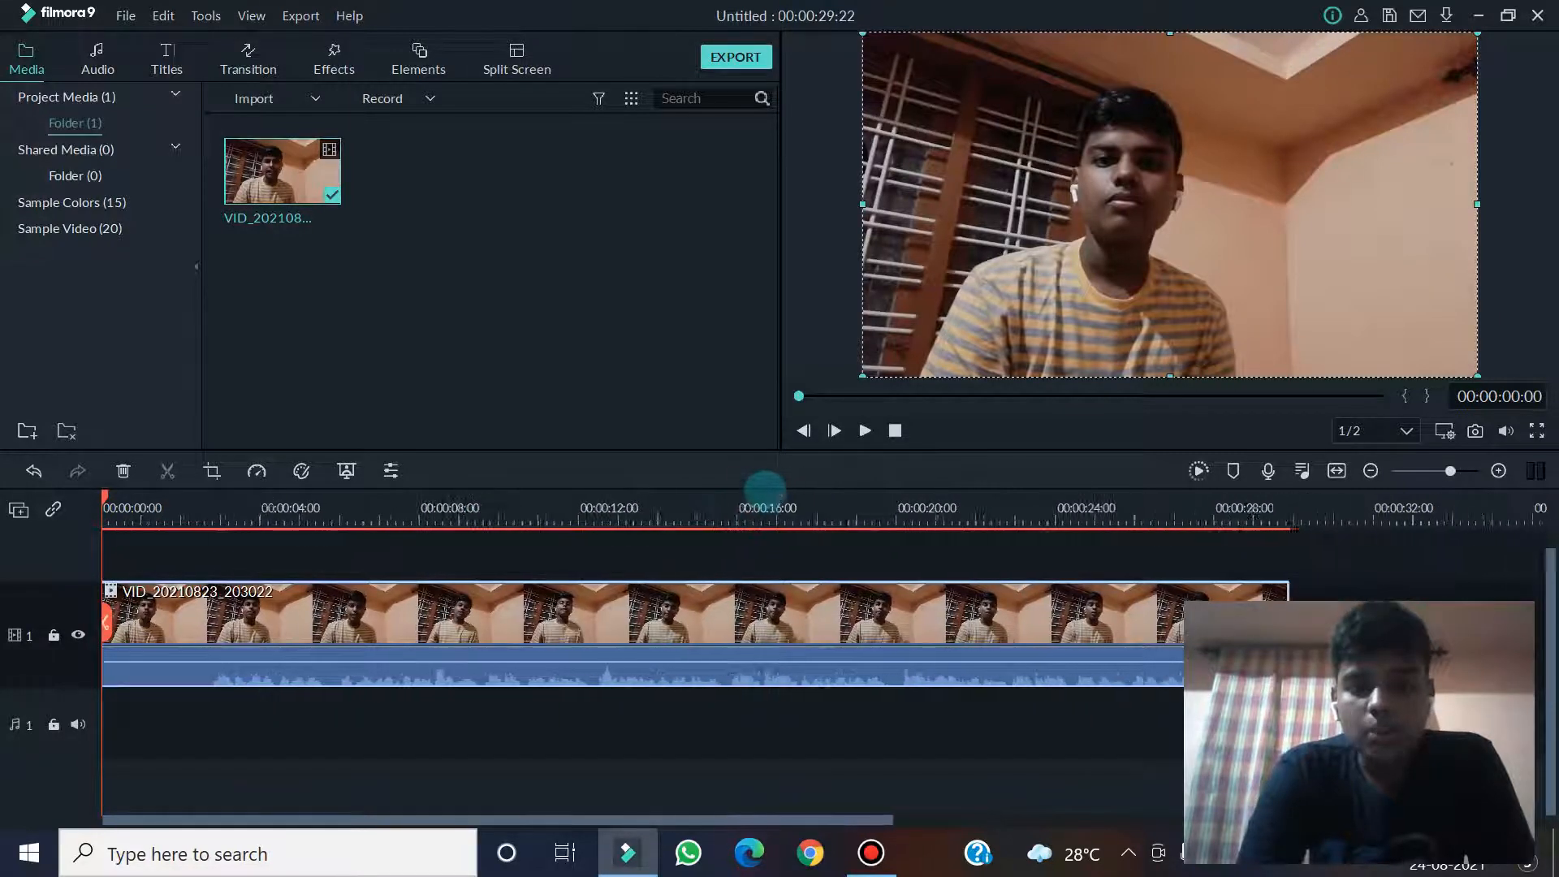
scroll(807, 508, "down", 5)
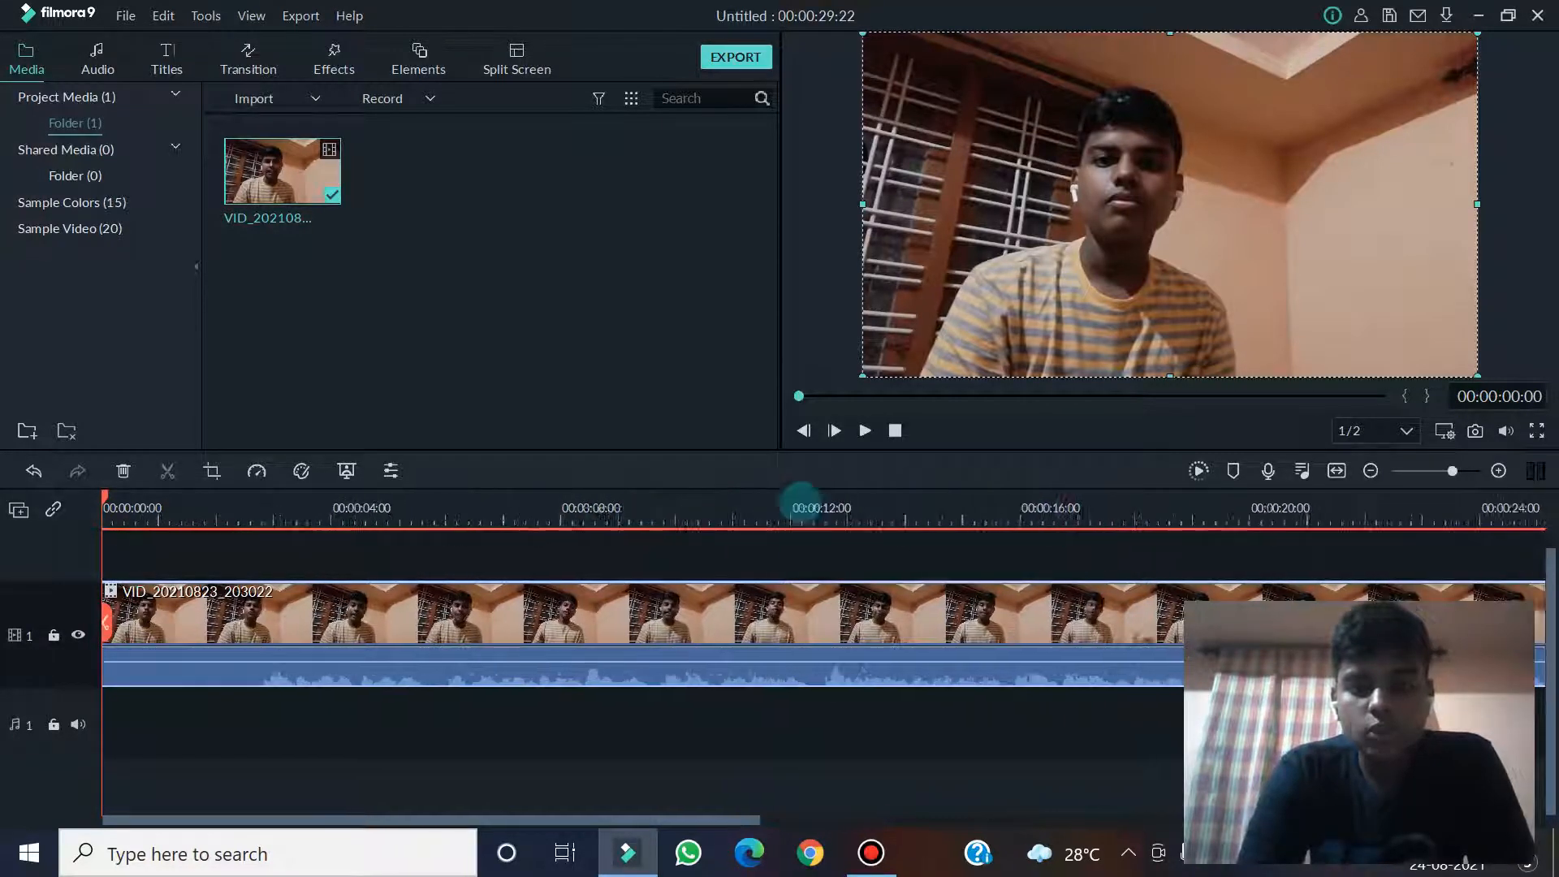
scroll(422, 546, "up", 3)
scroll(454, 536, "down", 2)
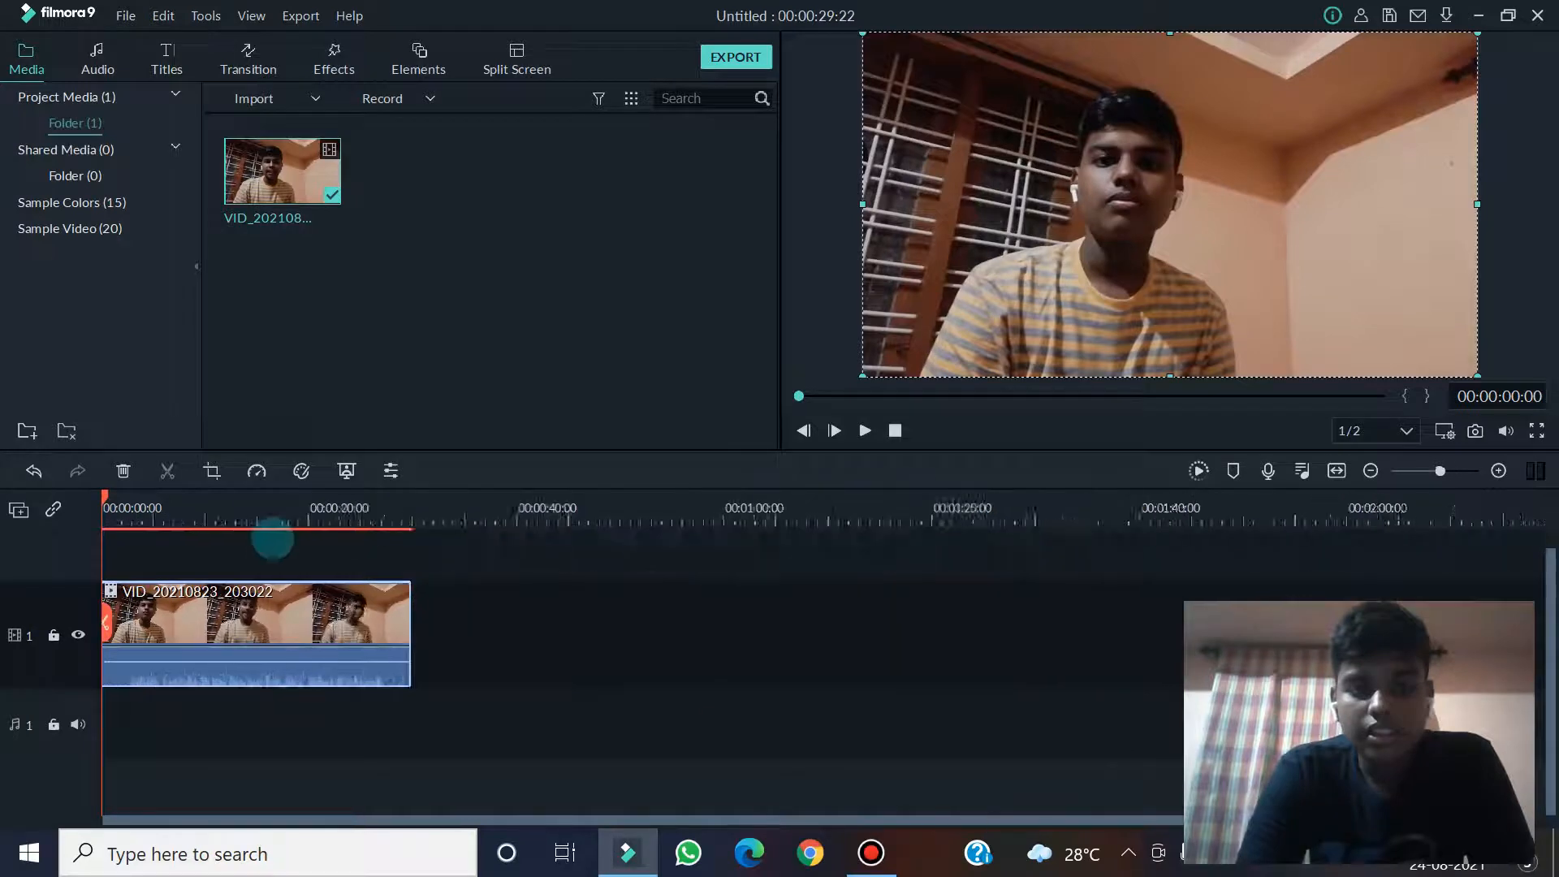
scroll(422, 532, "up", 3)
scroll(504, 527, "down", 3)
scroll(540, 518, "up", 3)
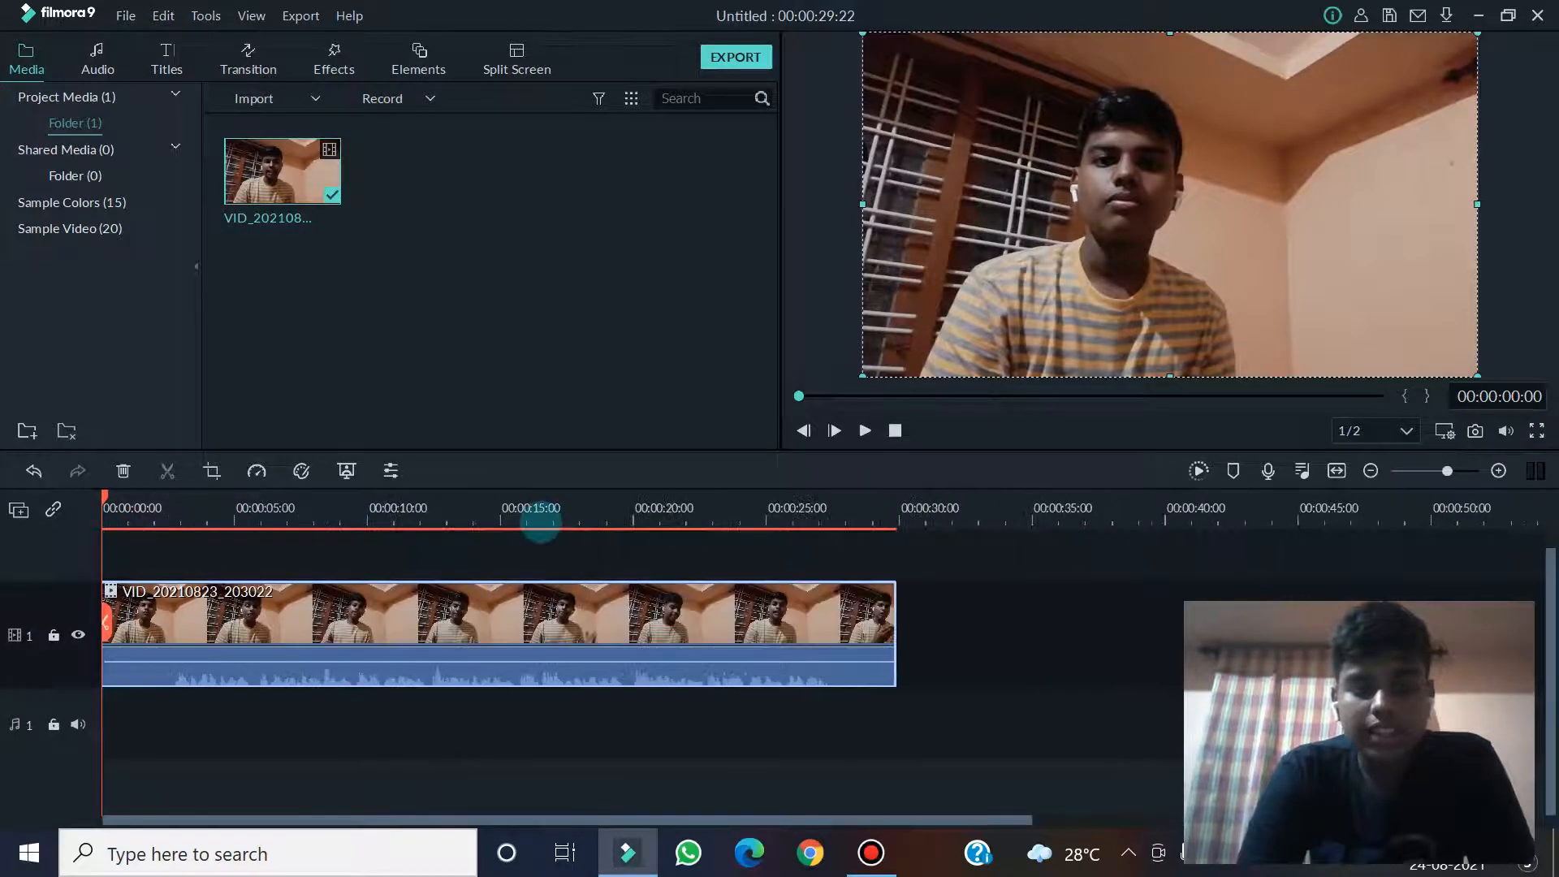
scroll(479, 518, "down", 1)
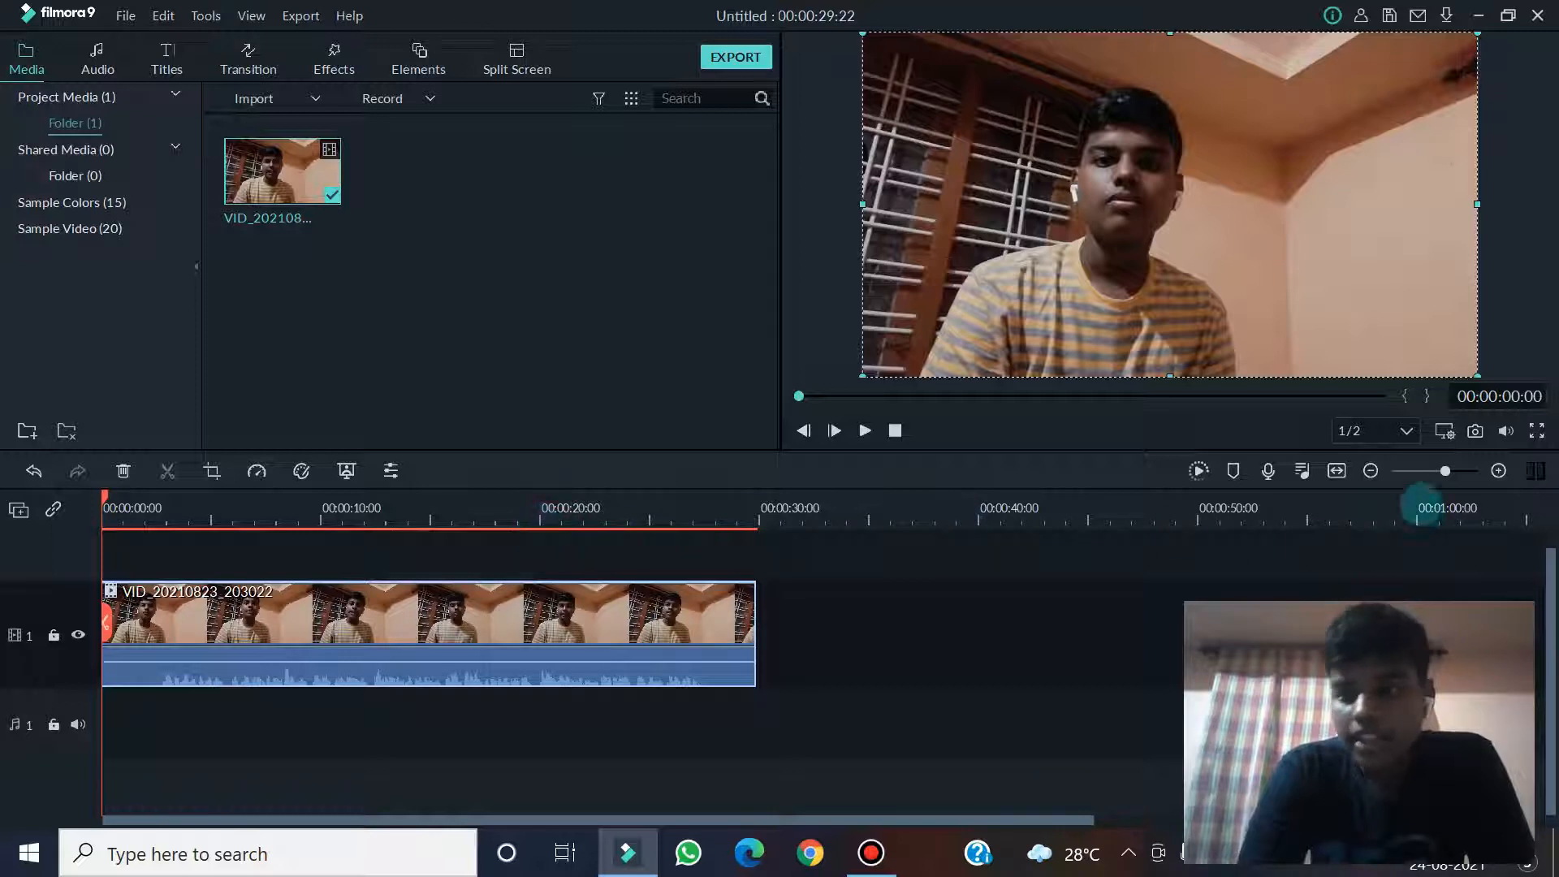
mouse_move(1445, 471)
left_mouse_down()
mouse_move(1421, 471)
mouse_move(1443, 471)
left_mouse_up()
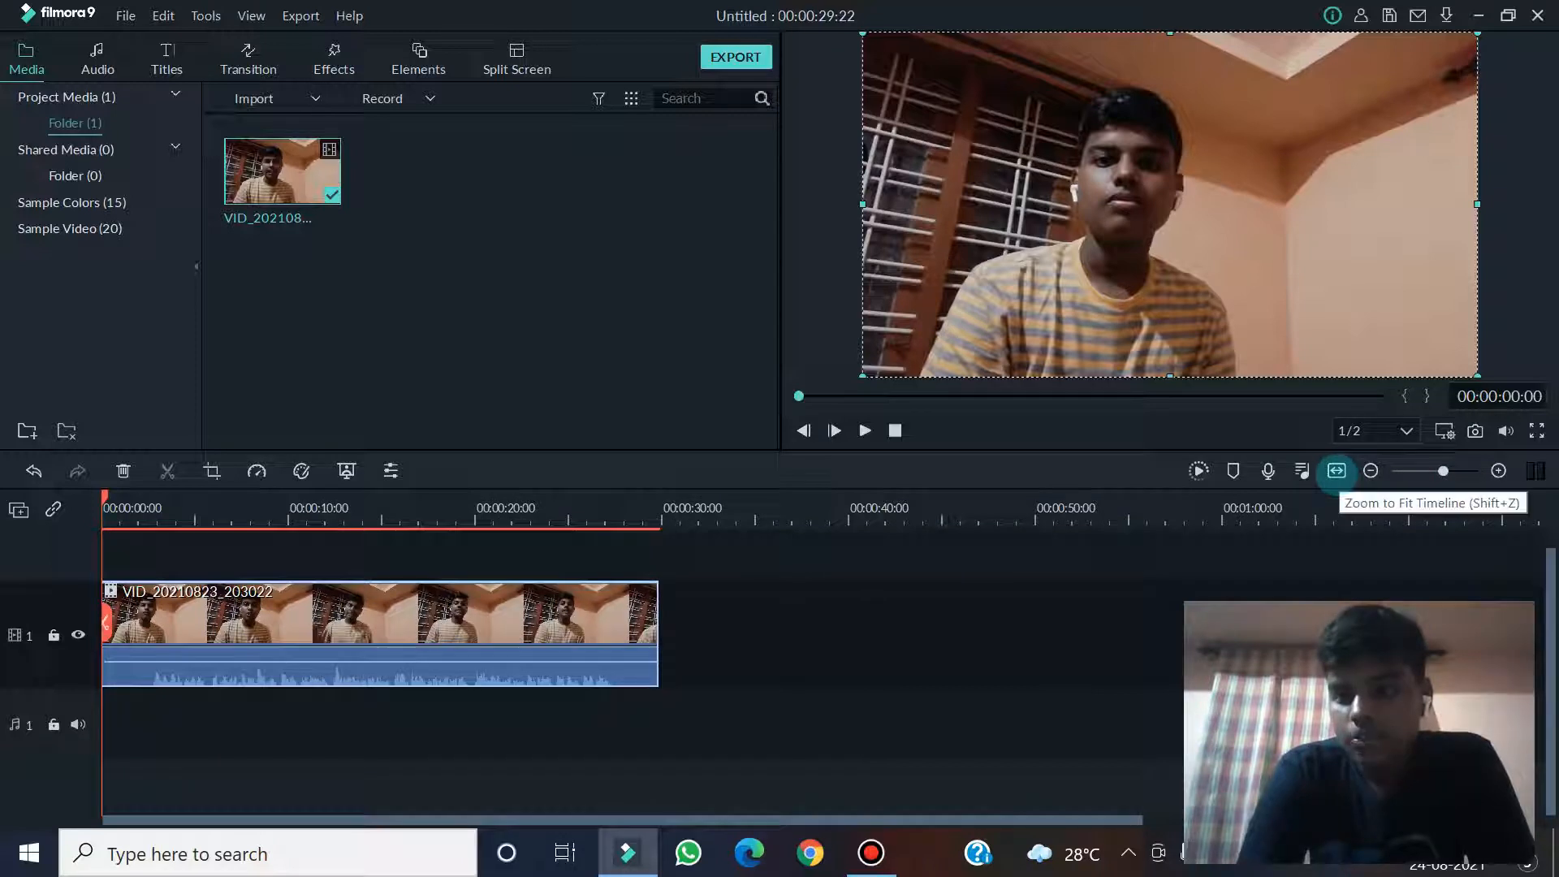
left_click(1337, 471)
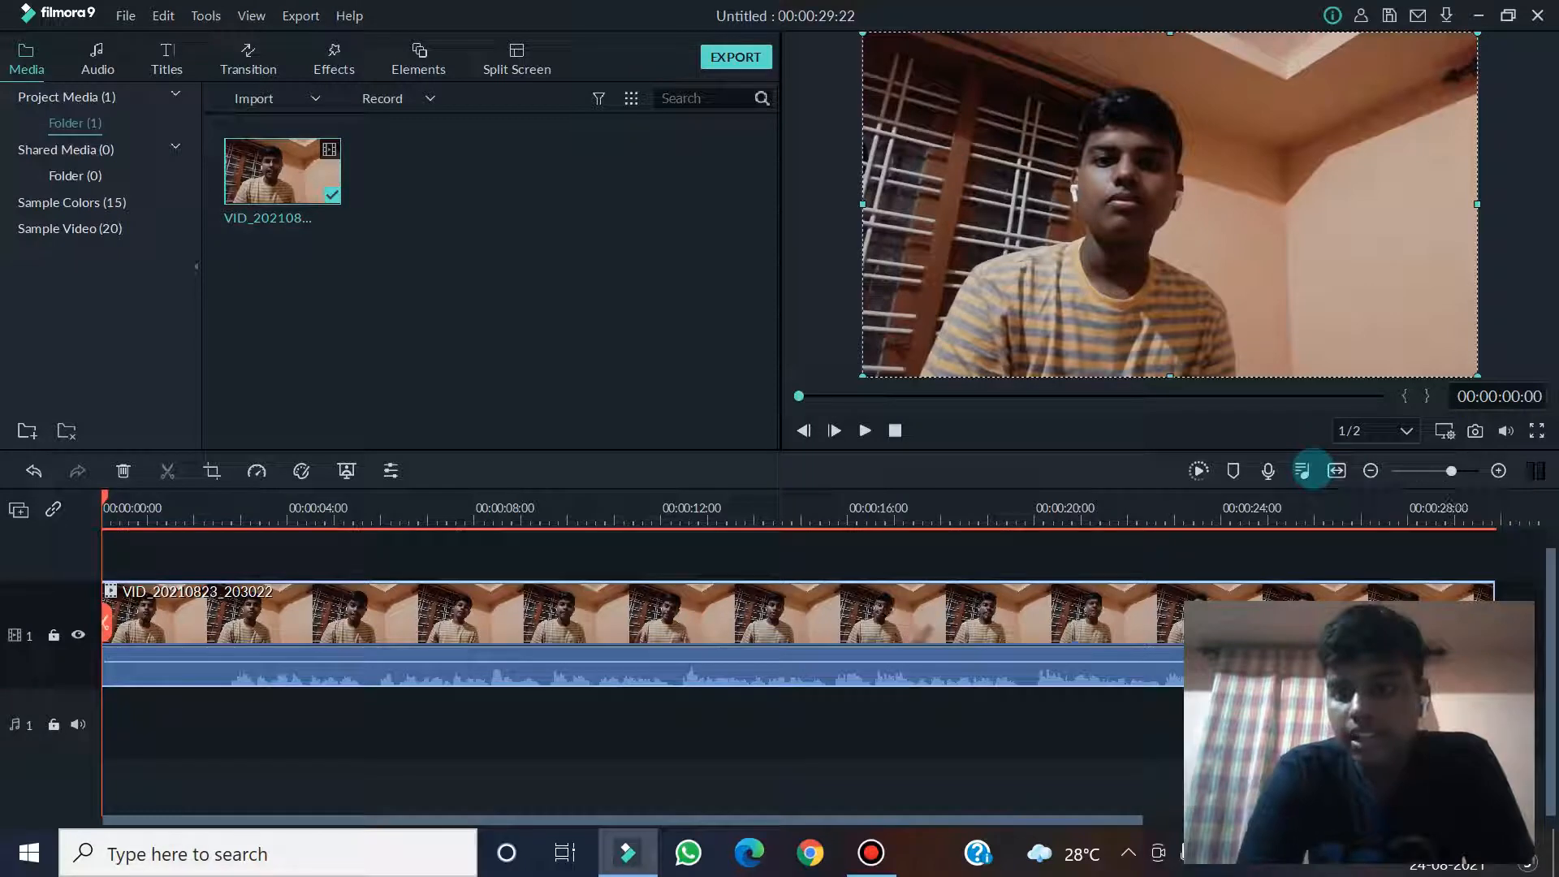
View the volume and balance controls in the Audio Mixer without changing them
left_click(1303, 471)
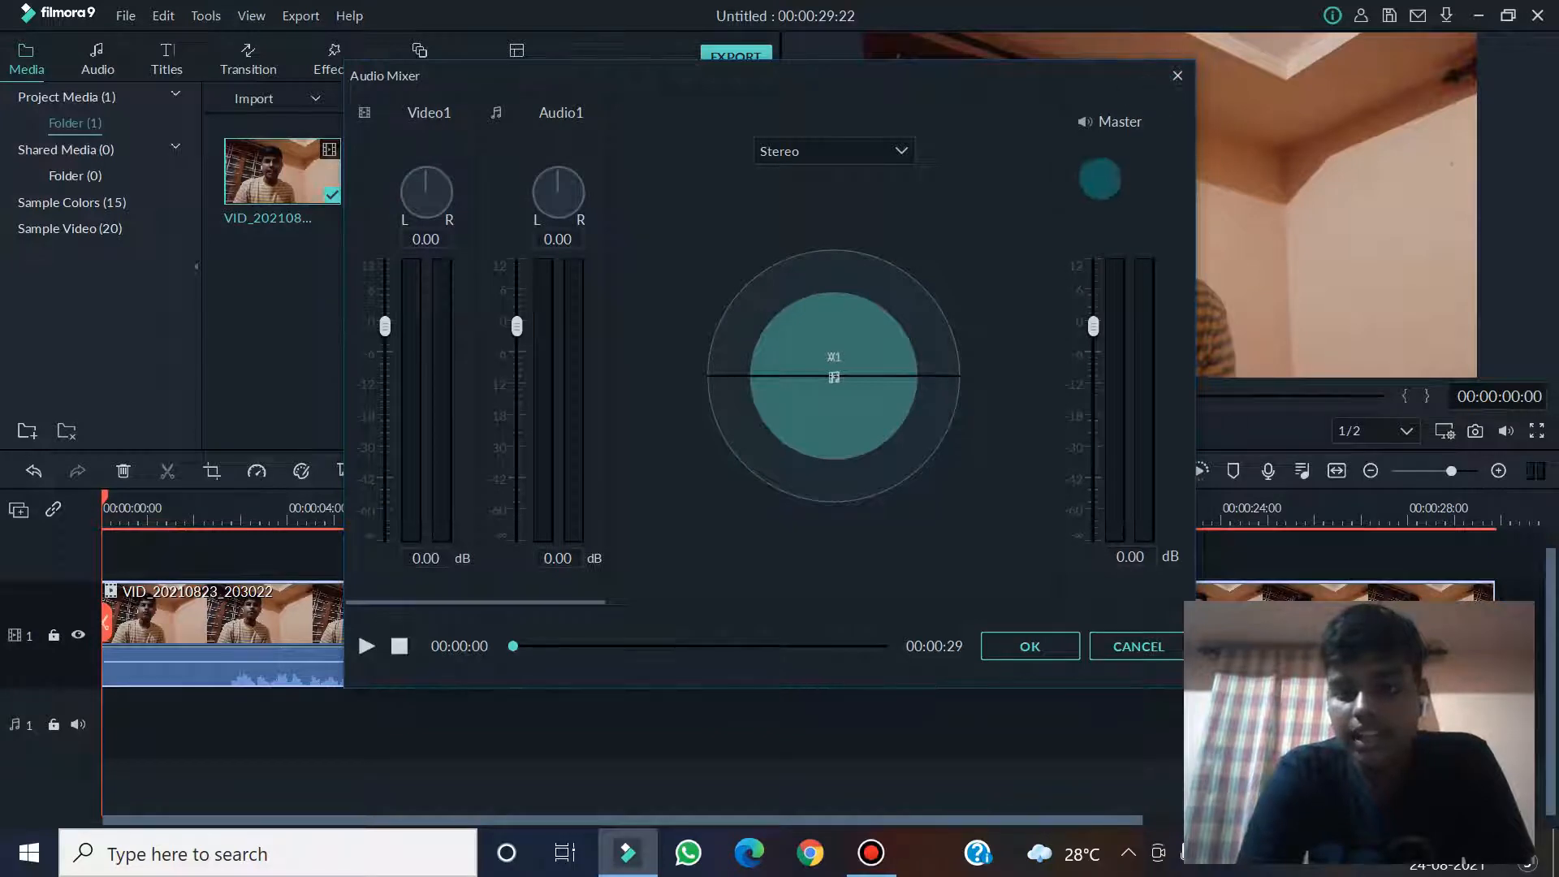
left_click_drag(1178, 86, 1177, 83)
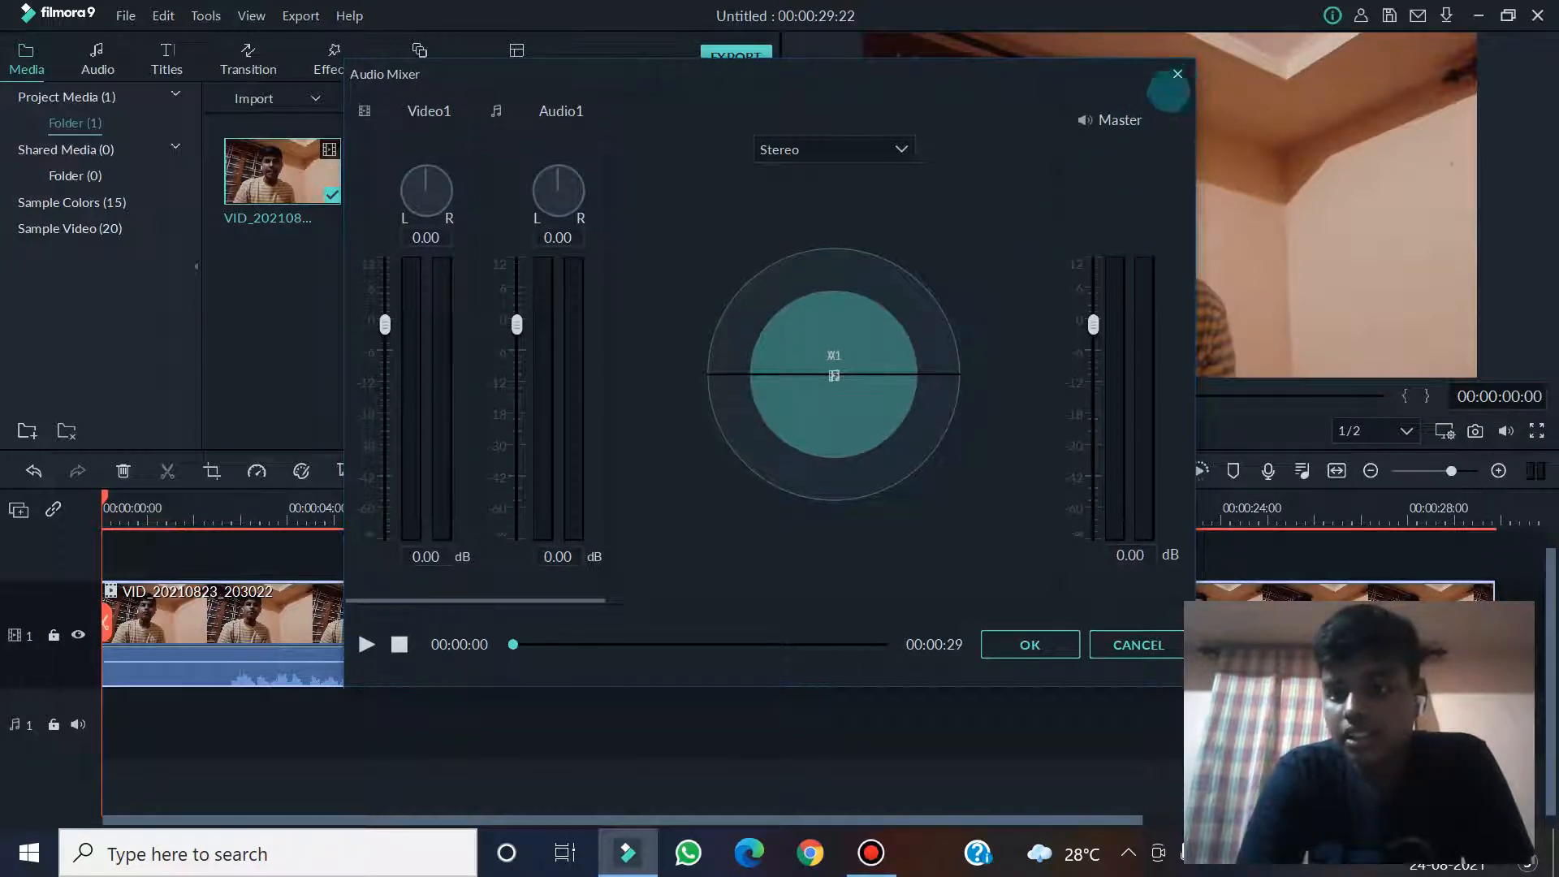
left_click(1173, 74)
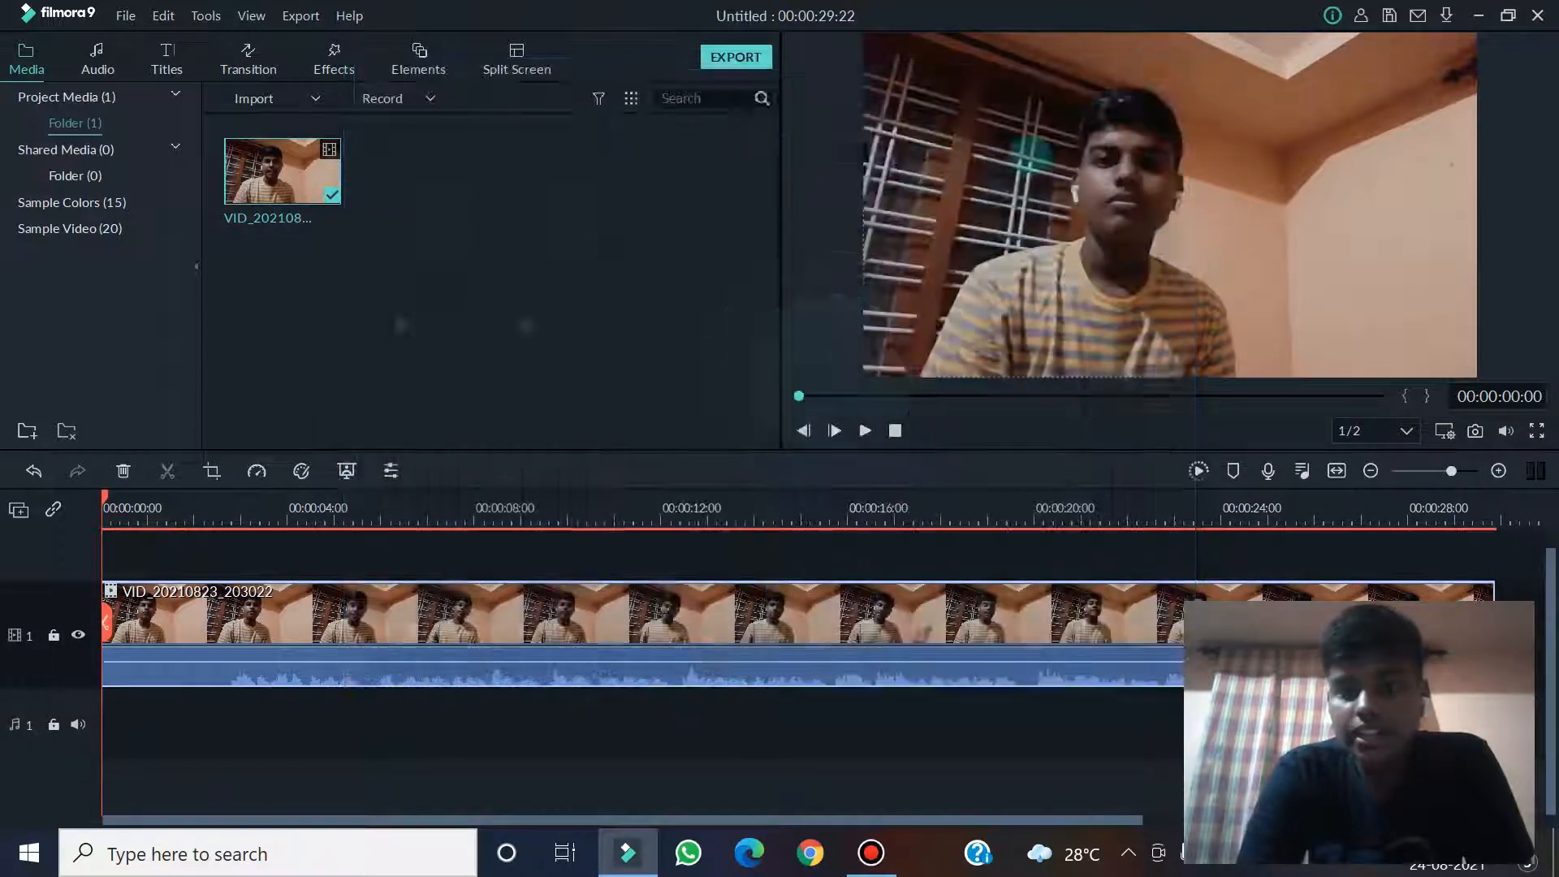
Detach the audio from the video clip and delete the separated audio from audio track 1
right_click(749, 605)
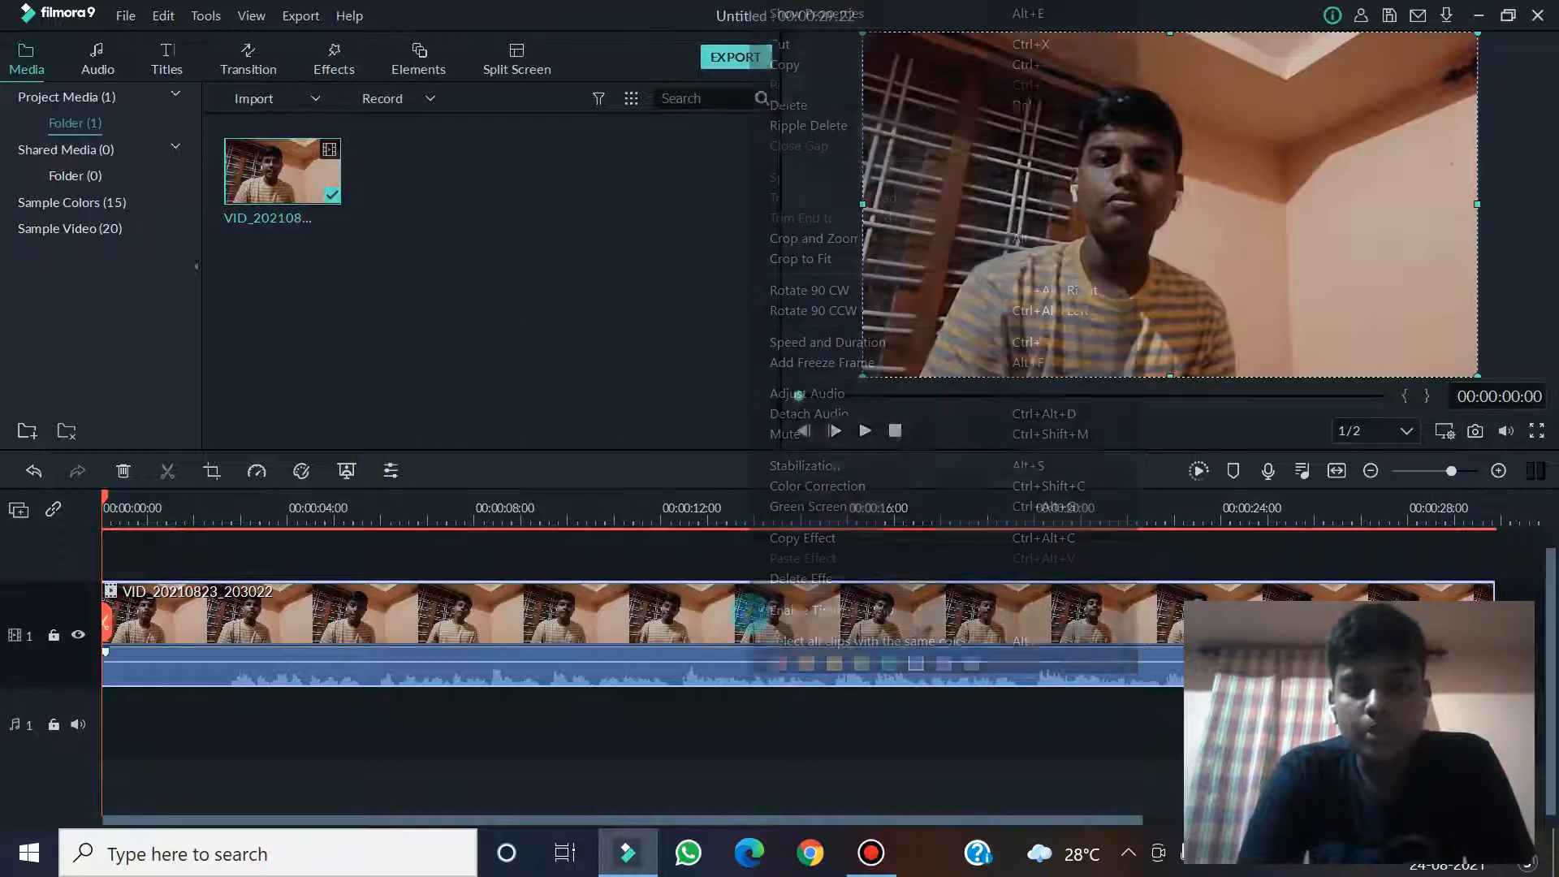
right_click(583, 592)
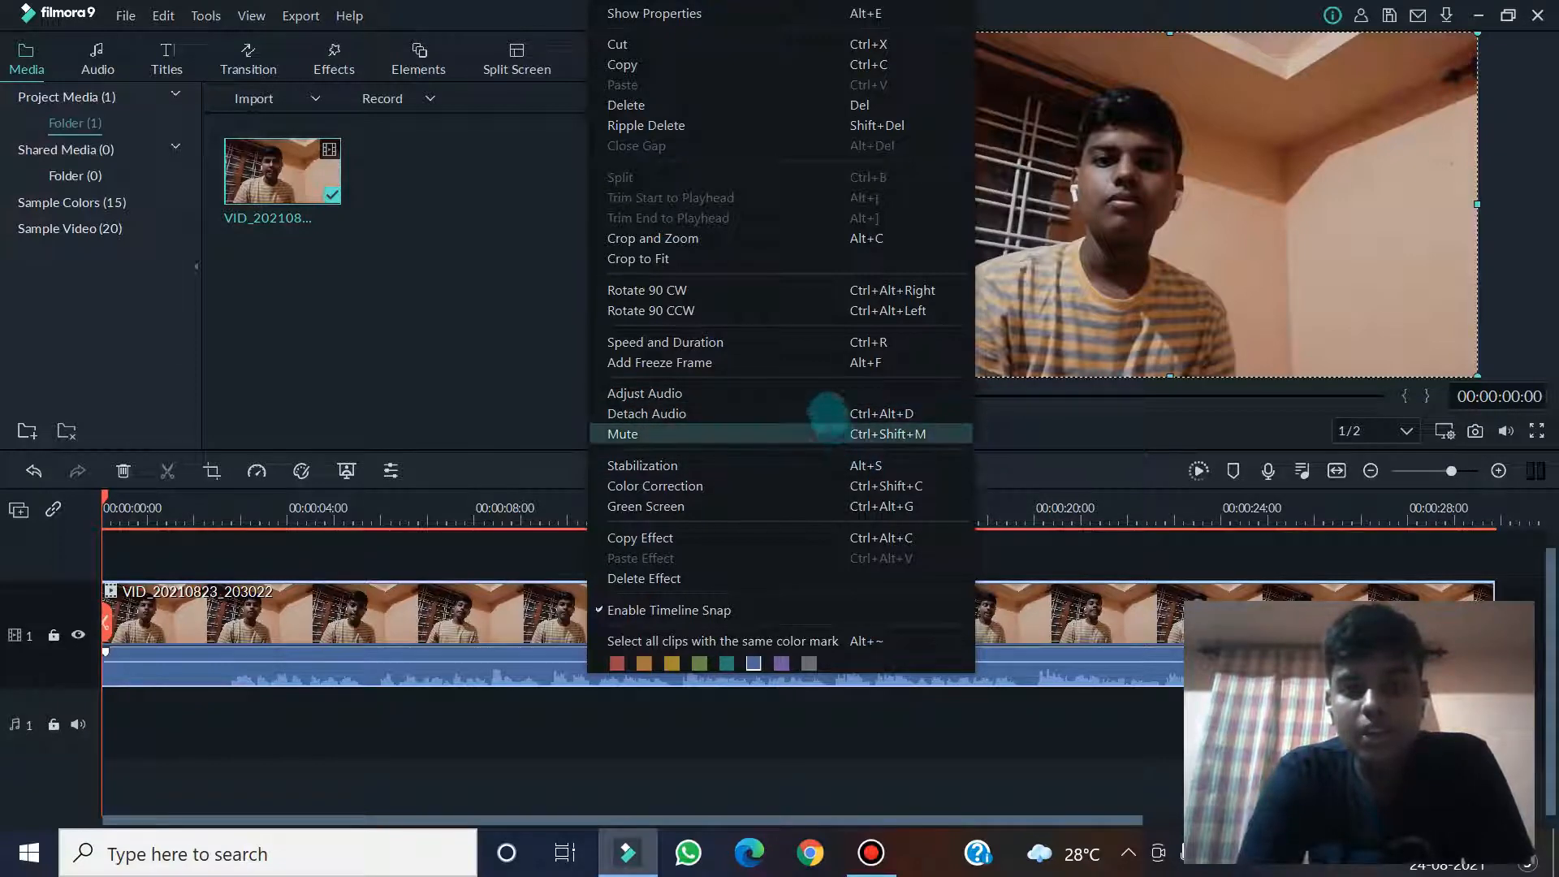
left_click(812, 414)
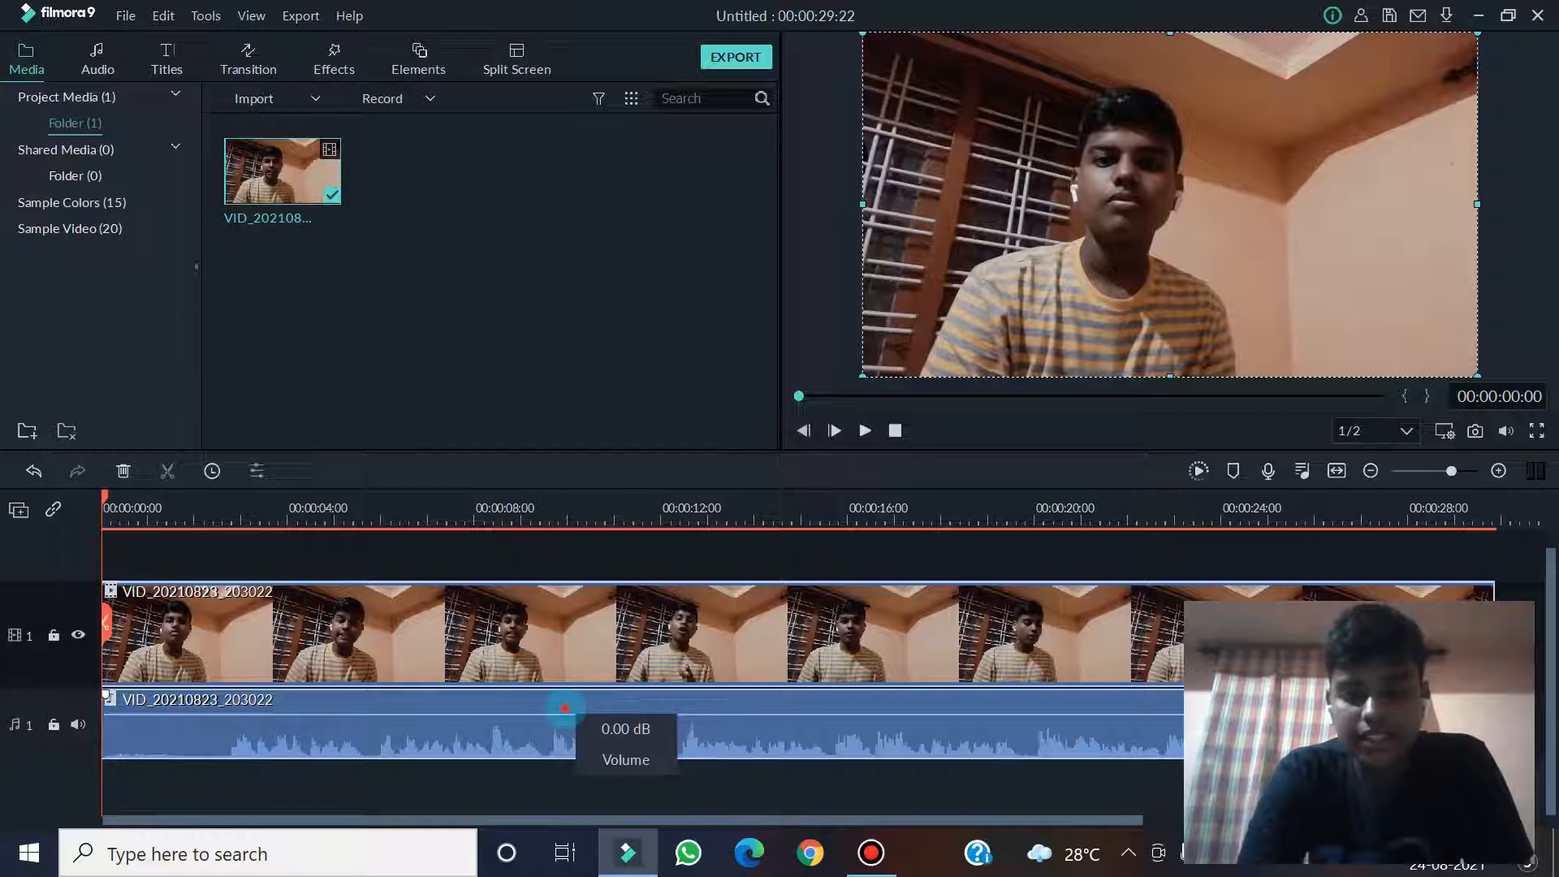
left_click(490, 735)
key("Delete")
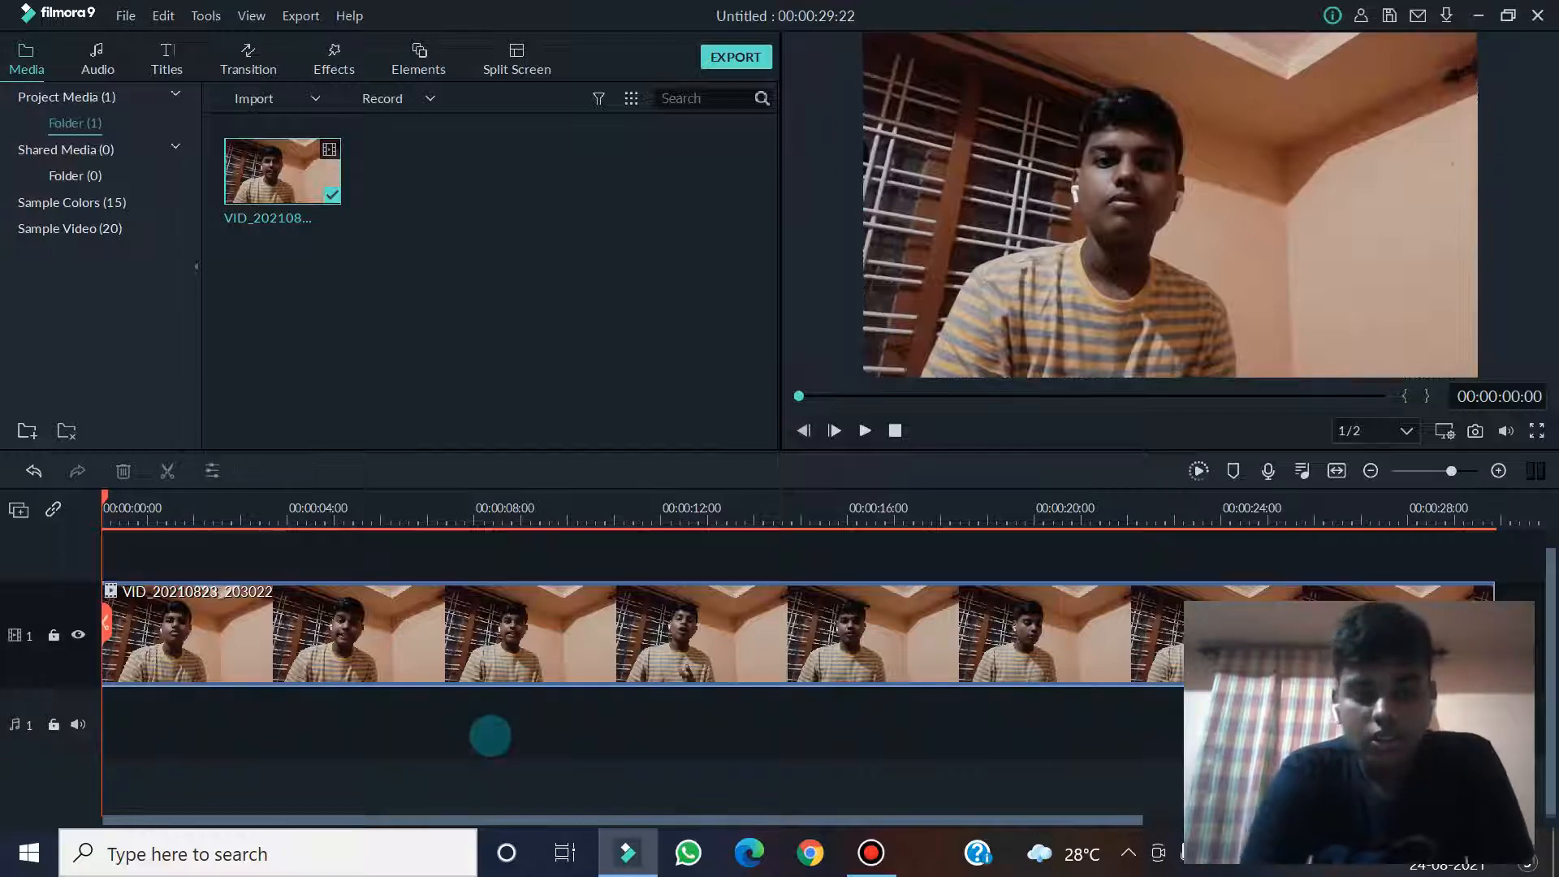
Check the clip's available audio options and play its first few seconds to review it without sound
right_click(798, 617)
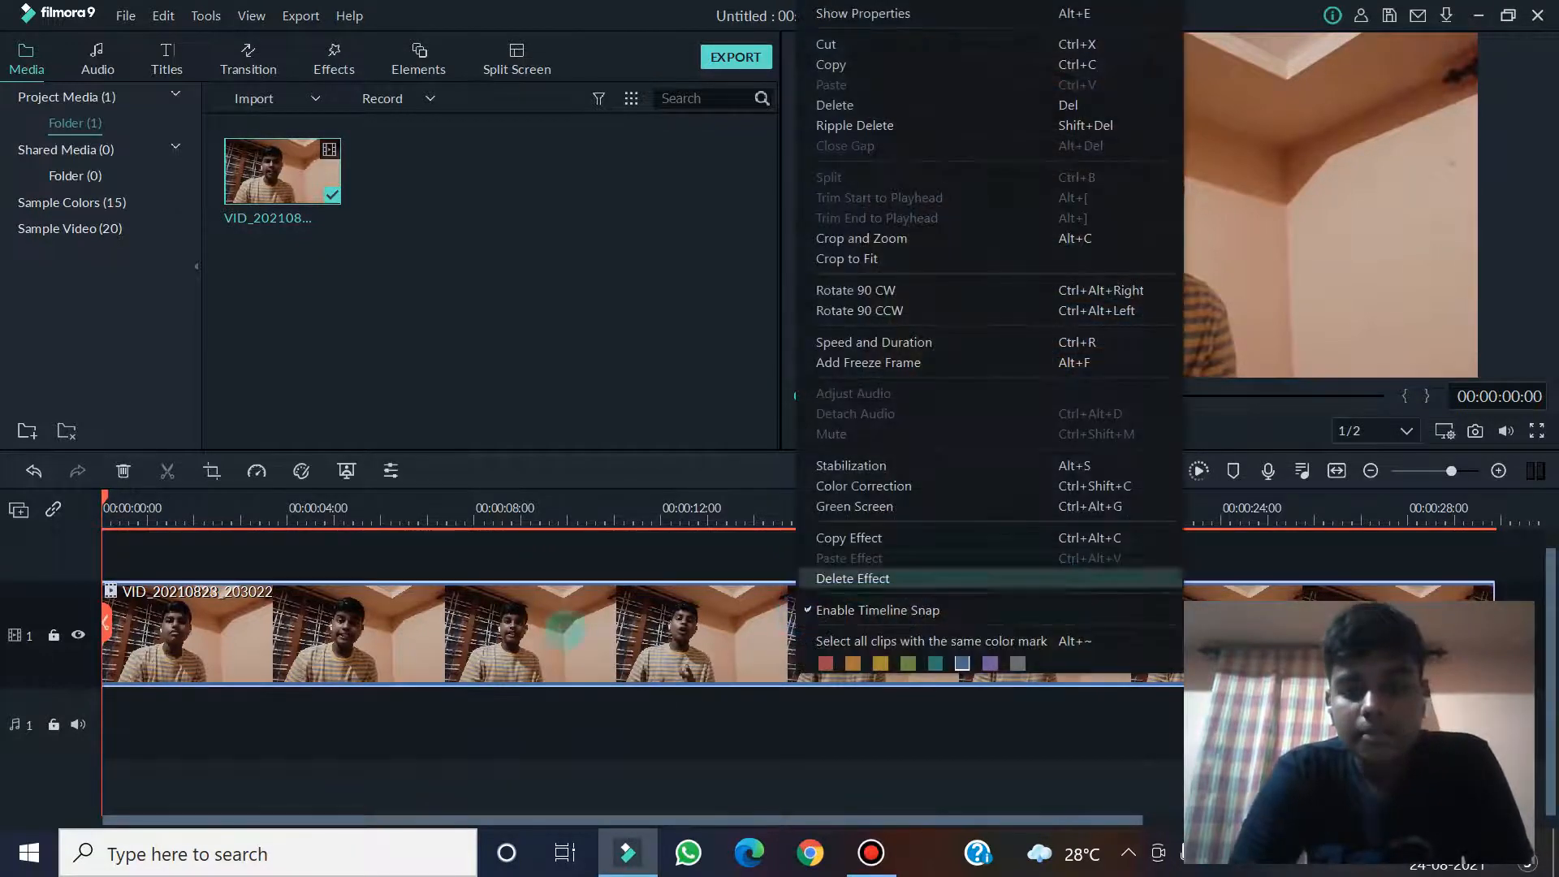
left_click(869, 528)
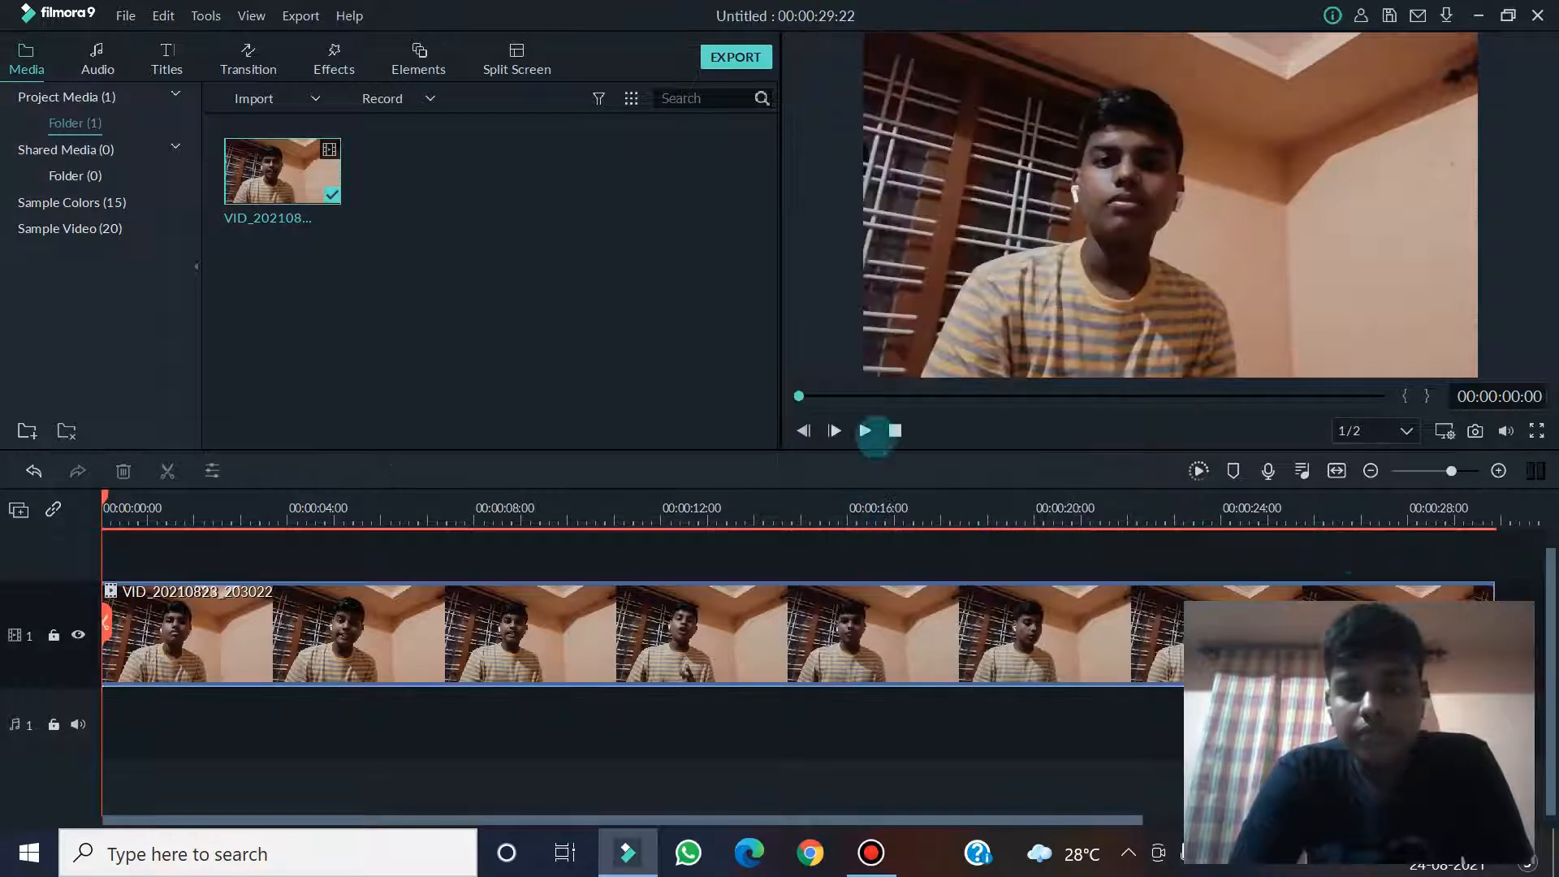
left_click(866, 431)
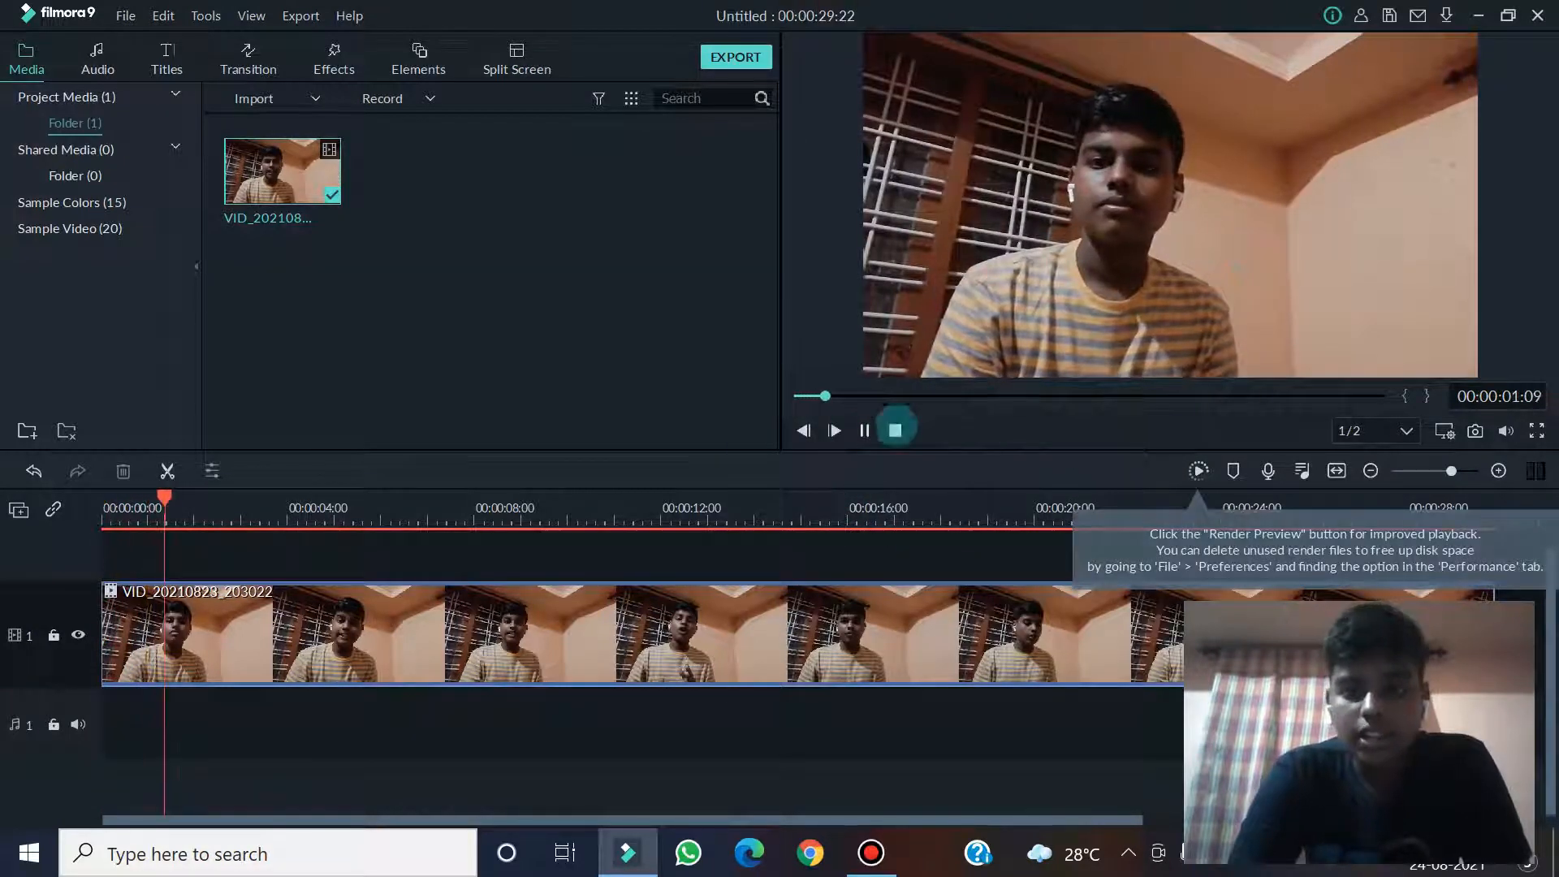
left_click(869, 429)
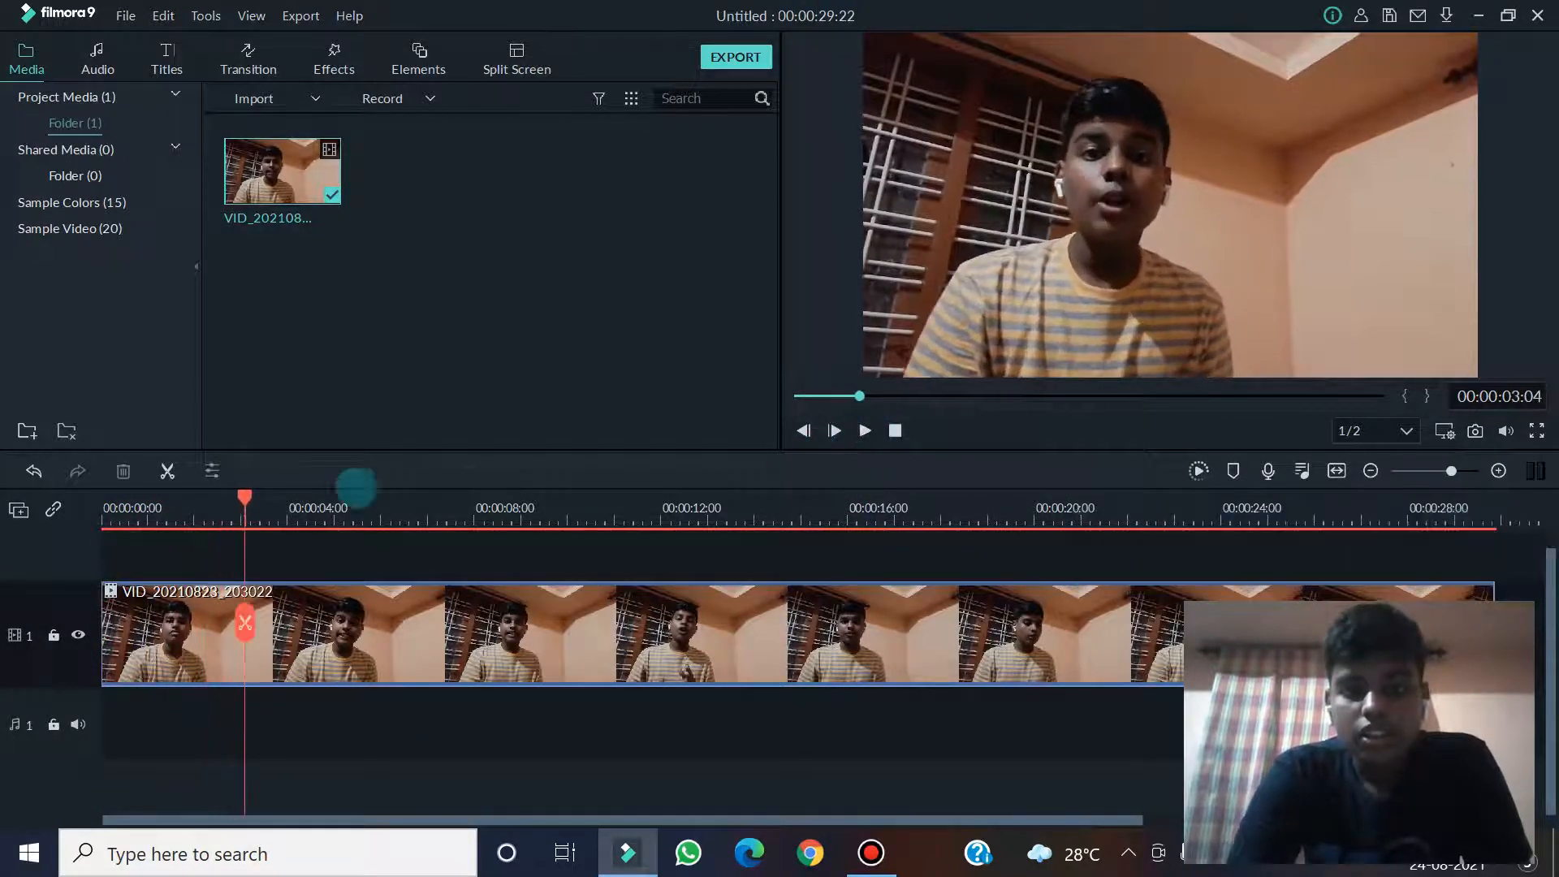
Split the video clip at 00:00:05:05
left_click_drag(244, 491, 365, 497)
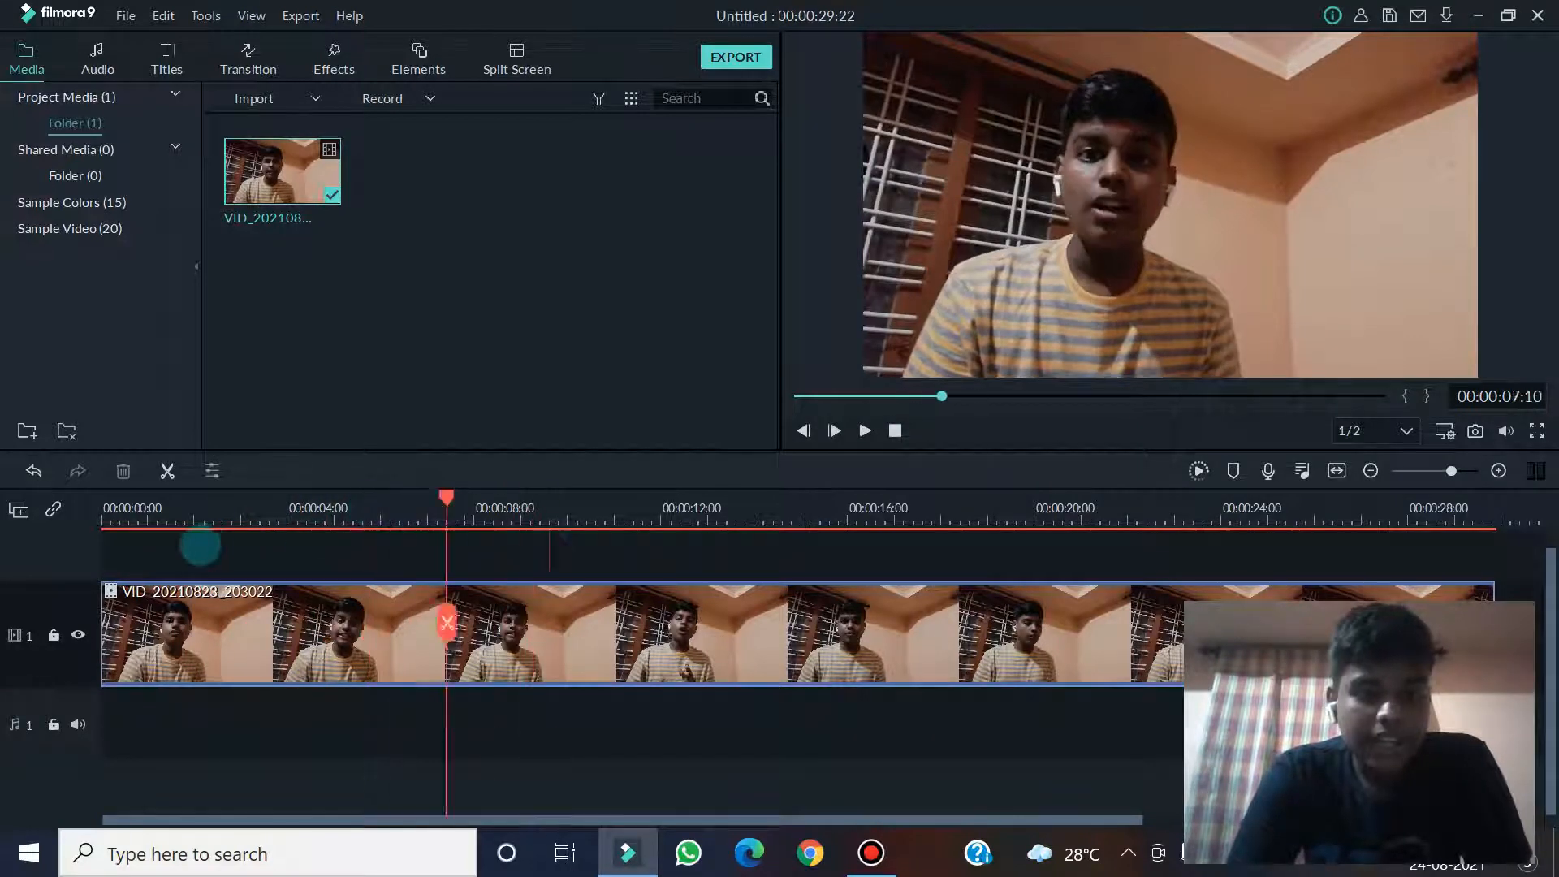
left_click_drag(747, 543, 344, 573)
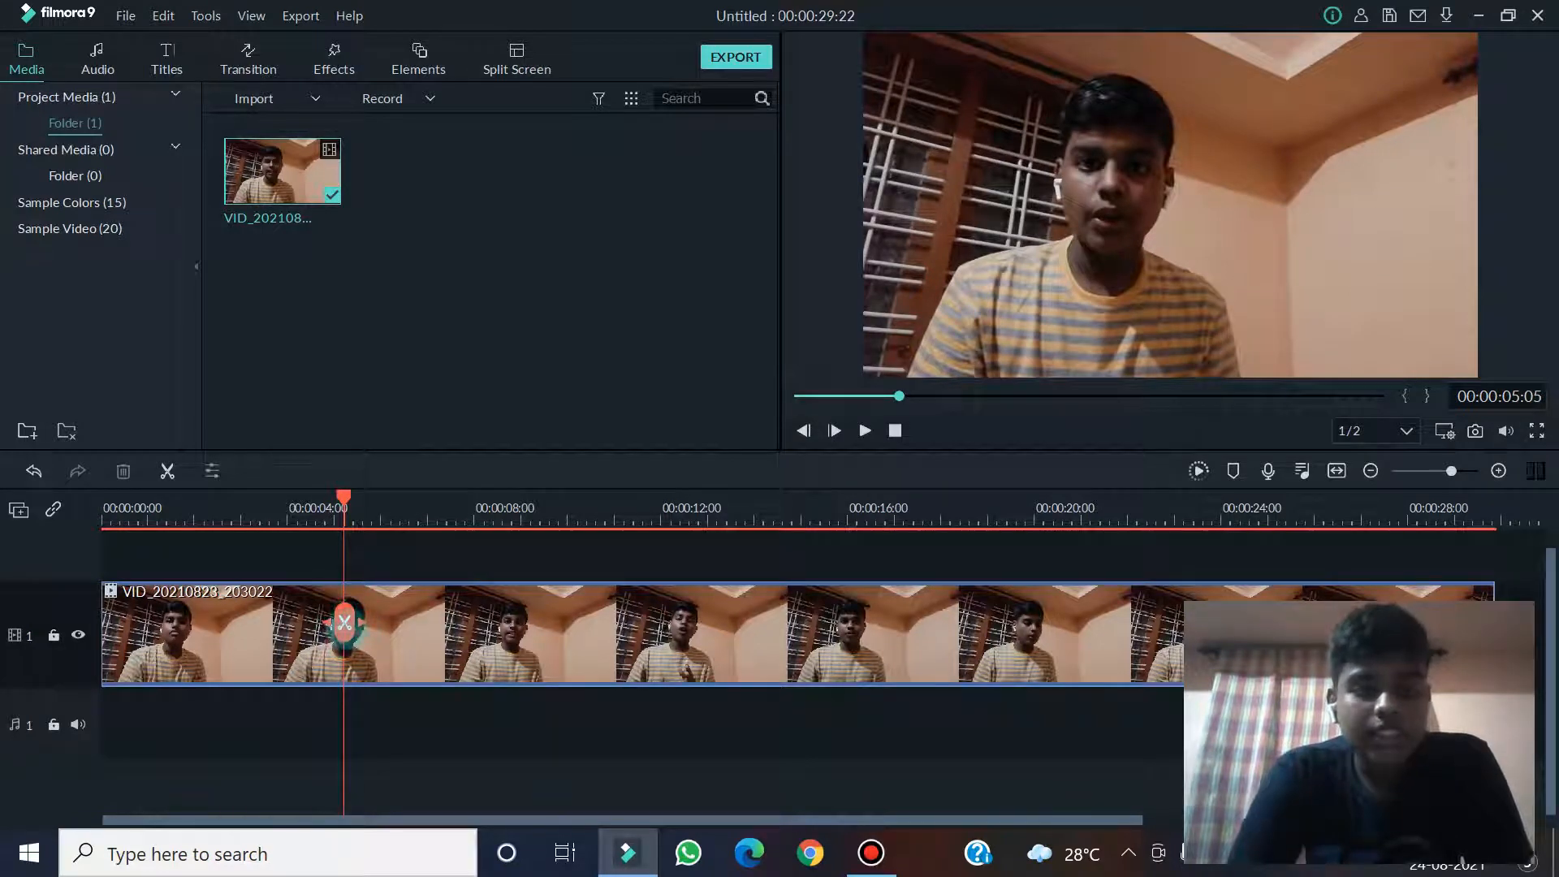
left_click(345, 622)
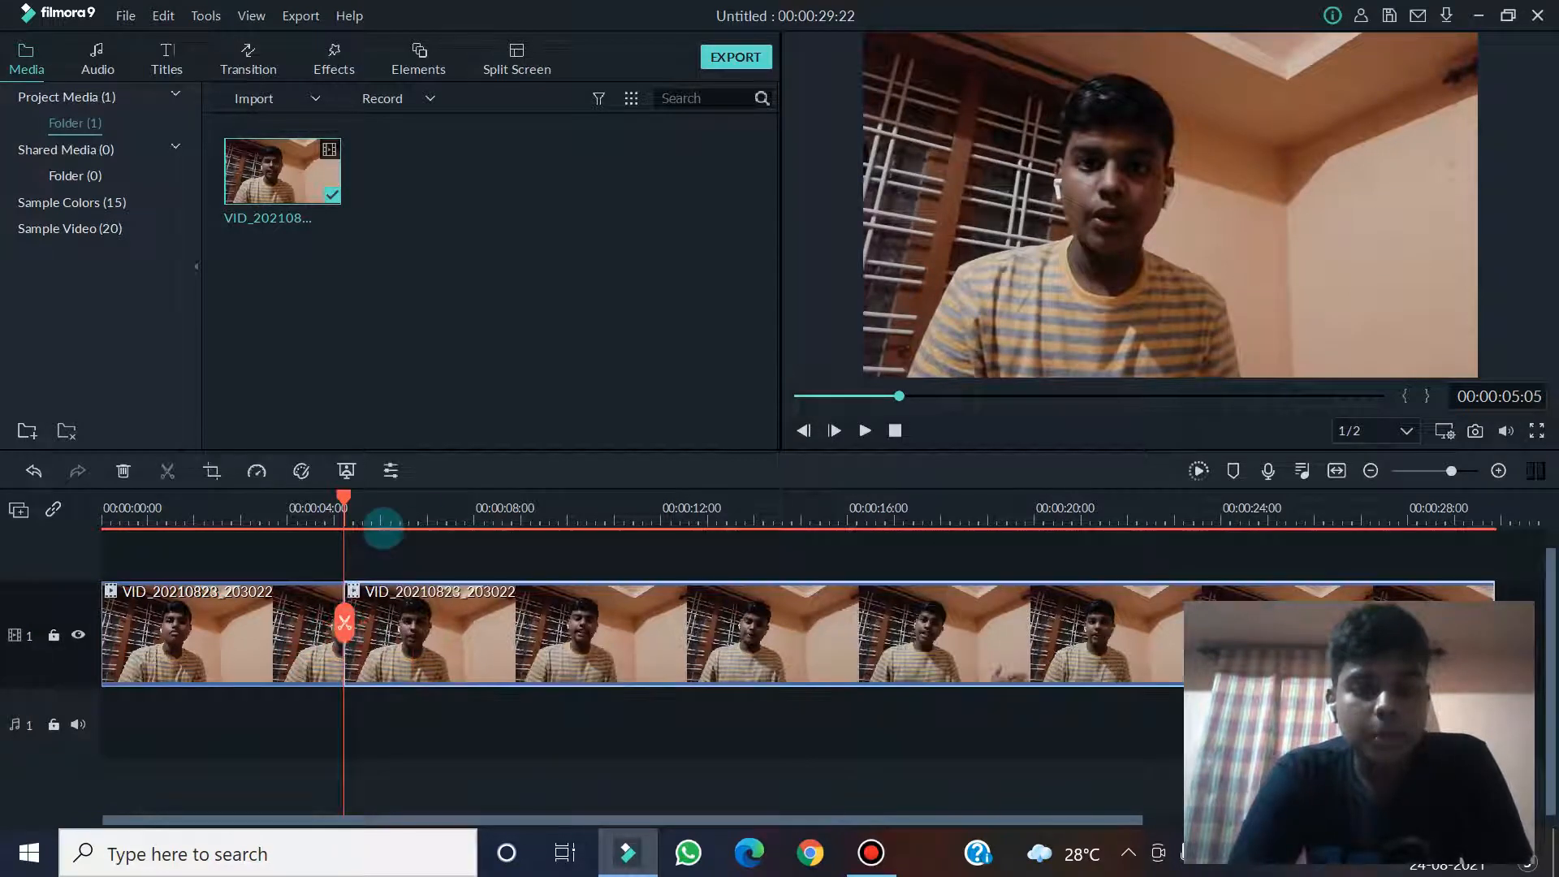
Delete the first part of the split video clip, before the cut, from video track 1
left_click_drag(335, 496, 230, 497)
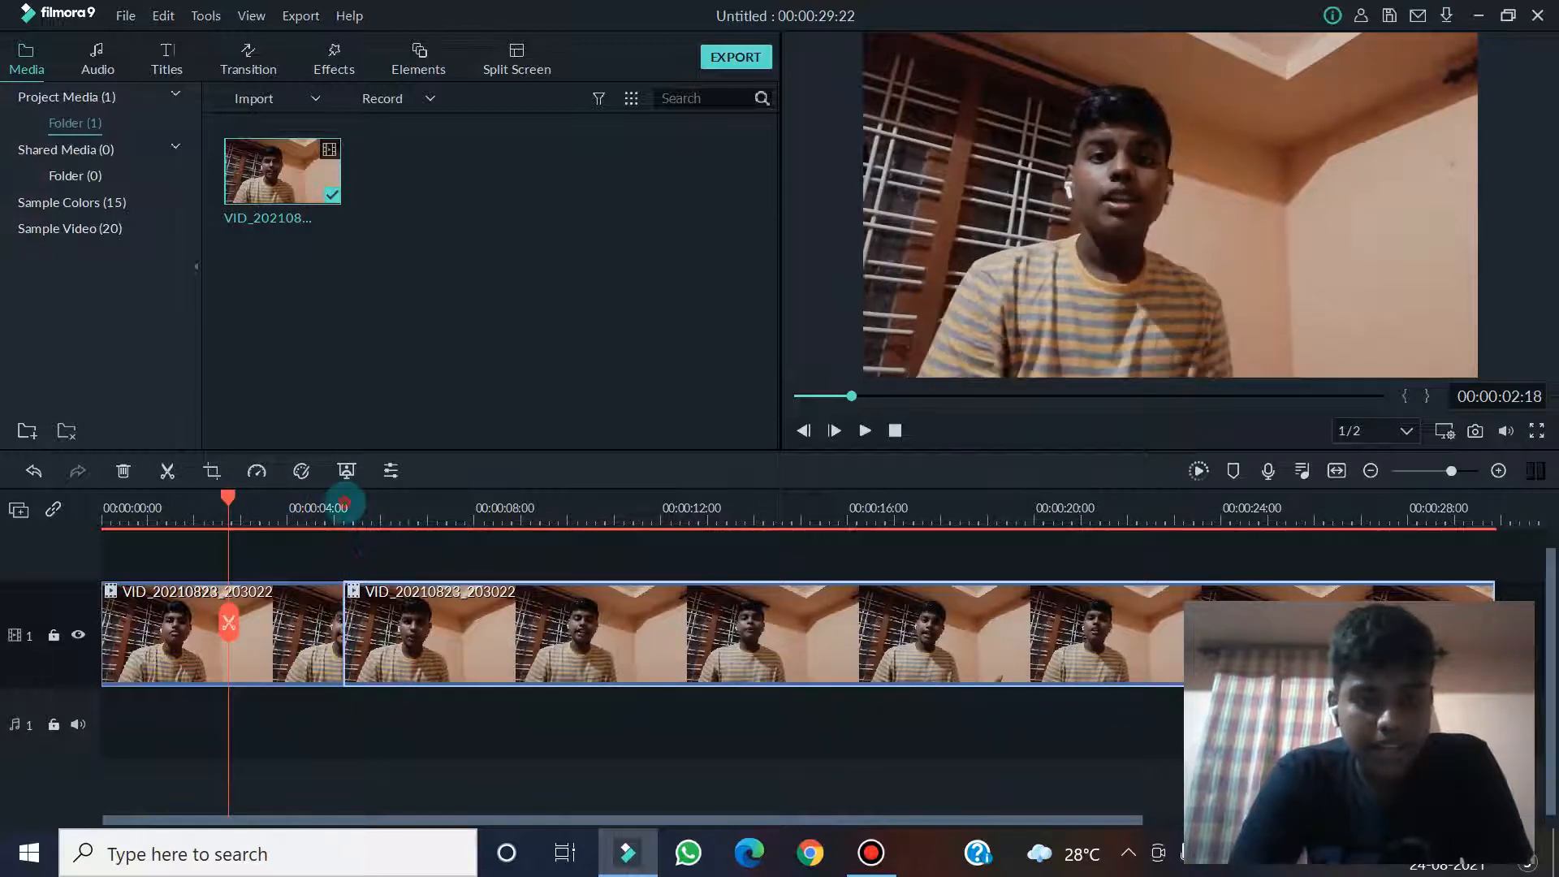
scroll(499, 542, "up", 2)
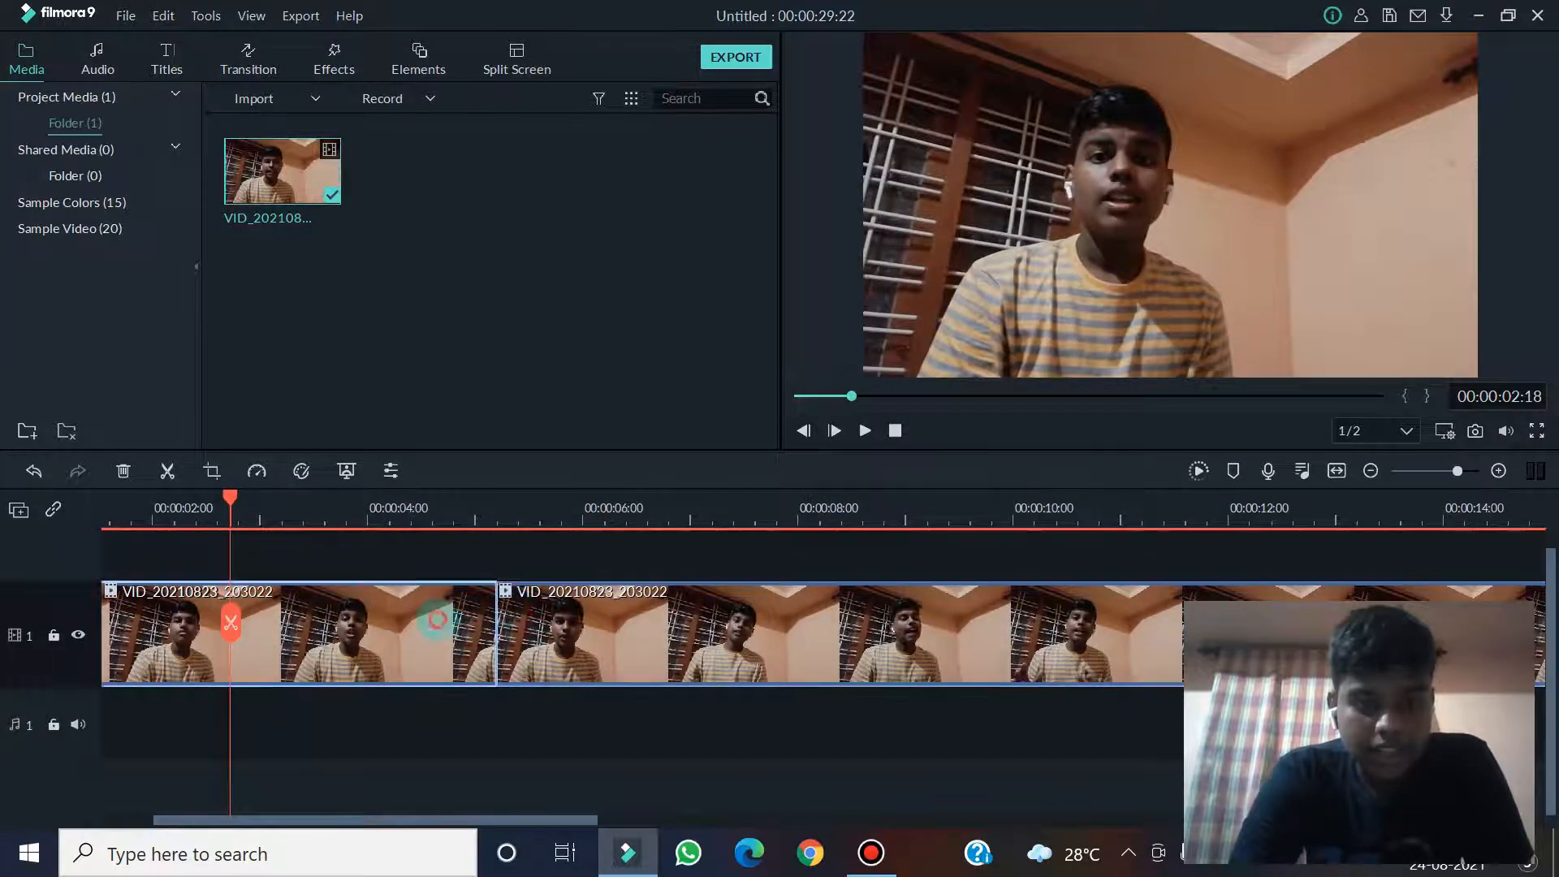
scroll(643, 524, "down", 2)
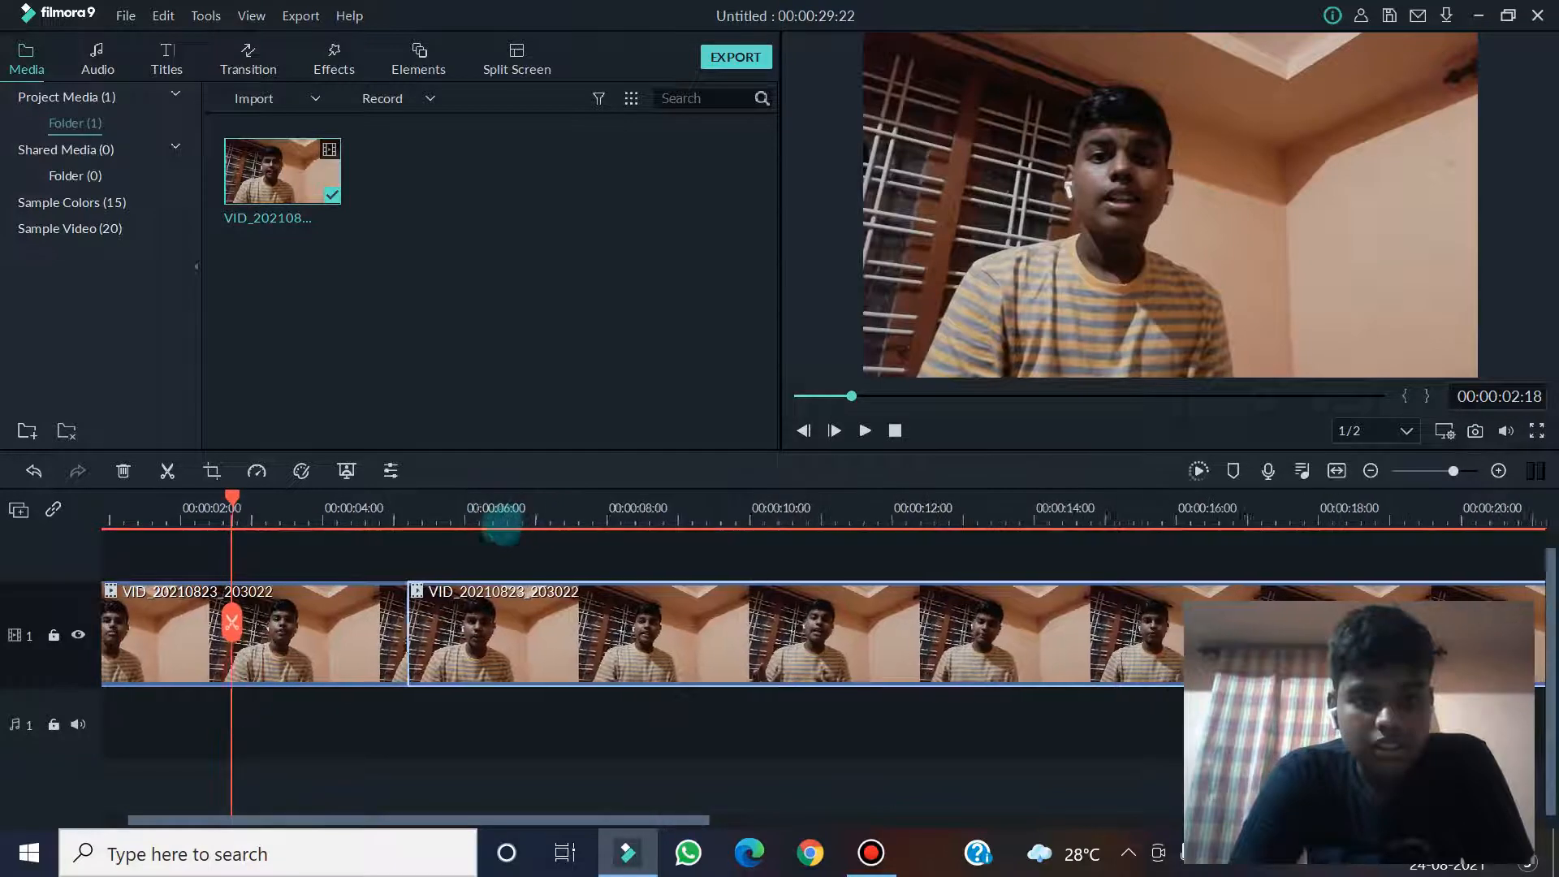
left_click(345, 626)
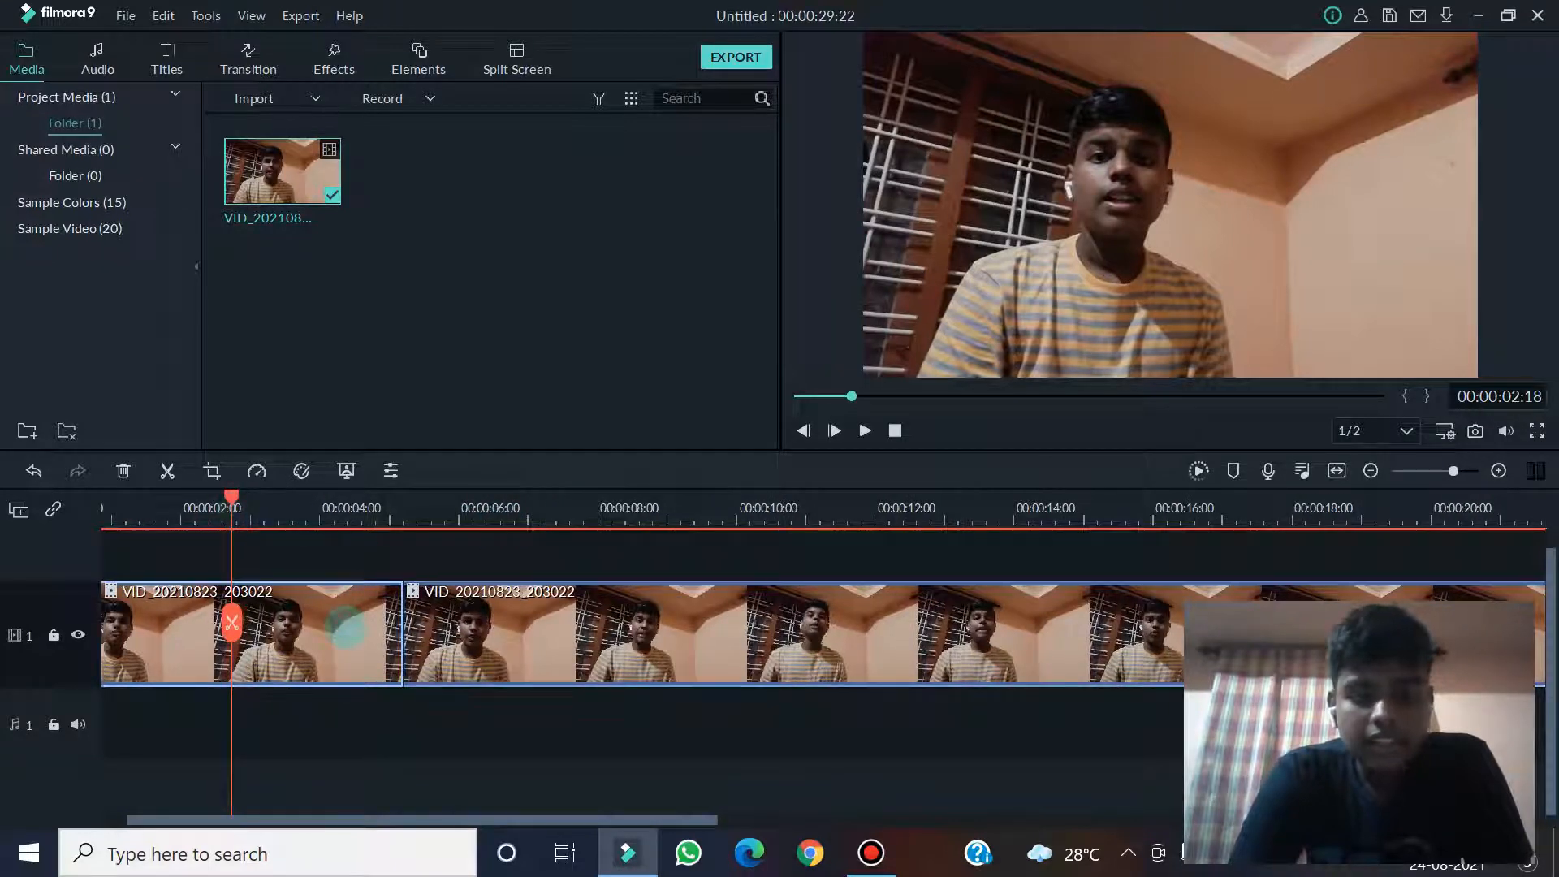
key("Delete")
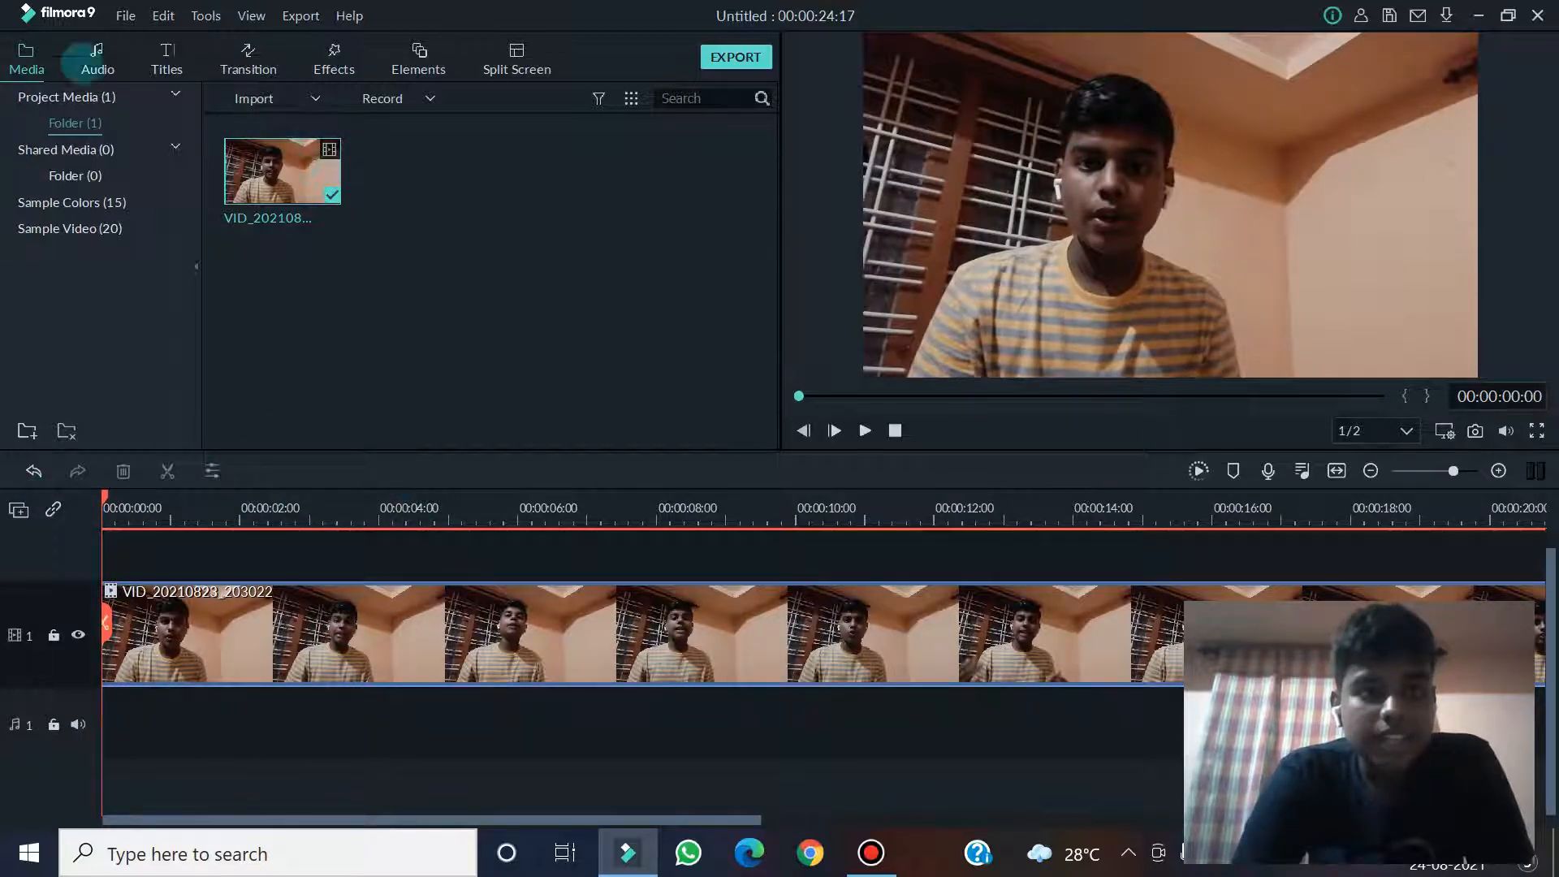
Browse the included music in the audio library
left_click(98, 58)
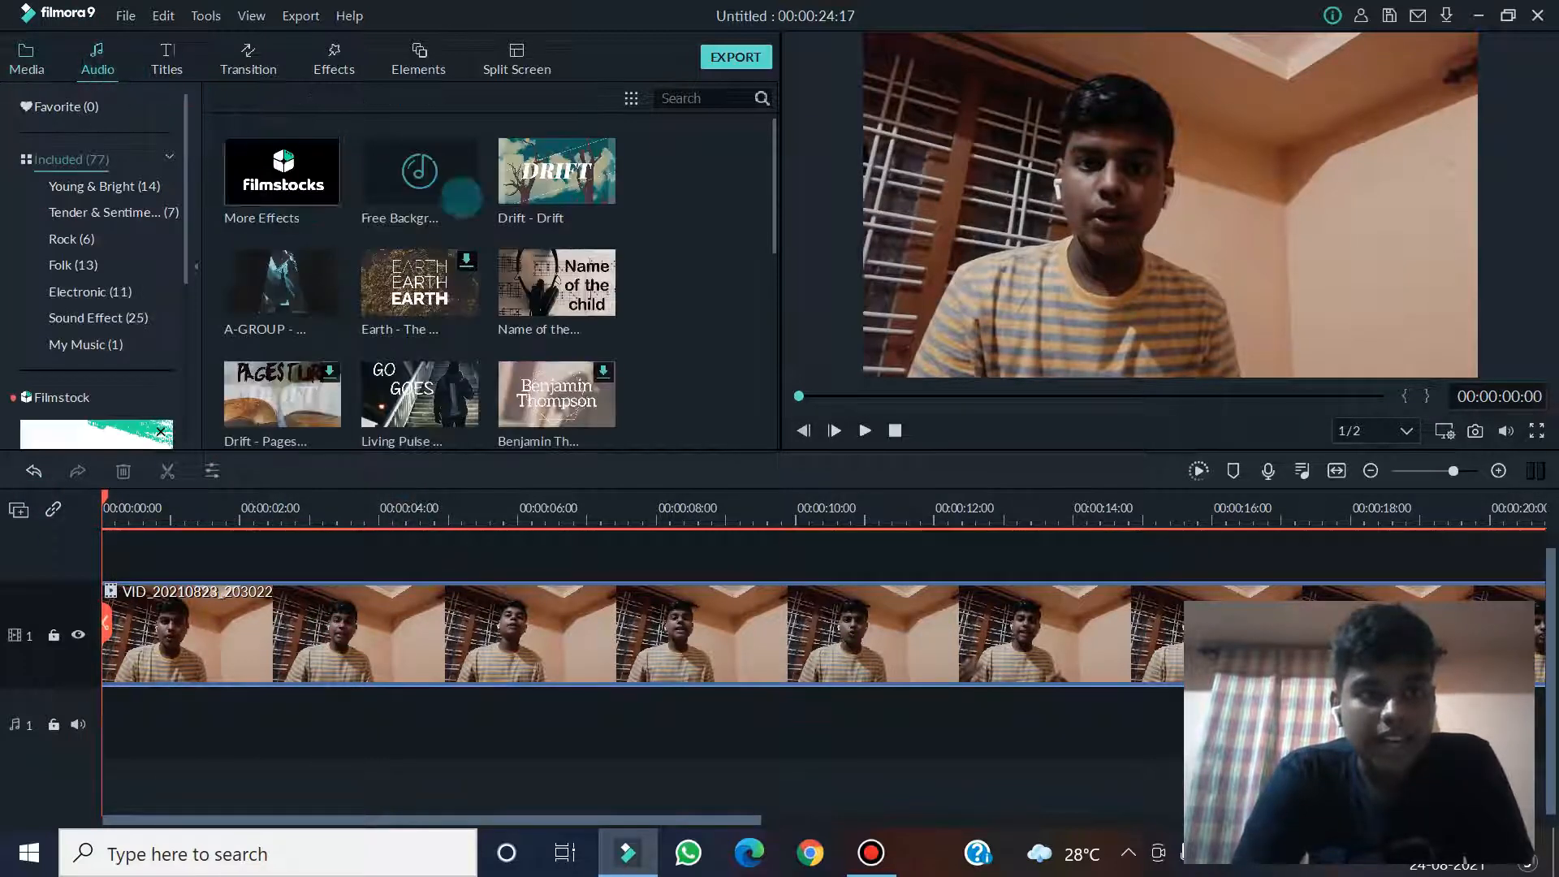
left_click(24, 49)
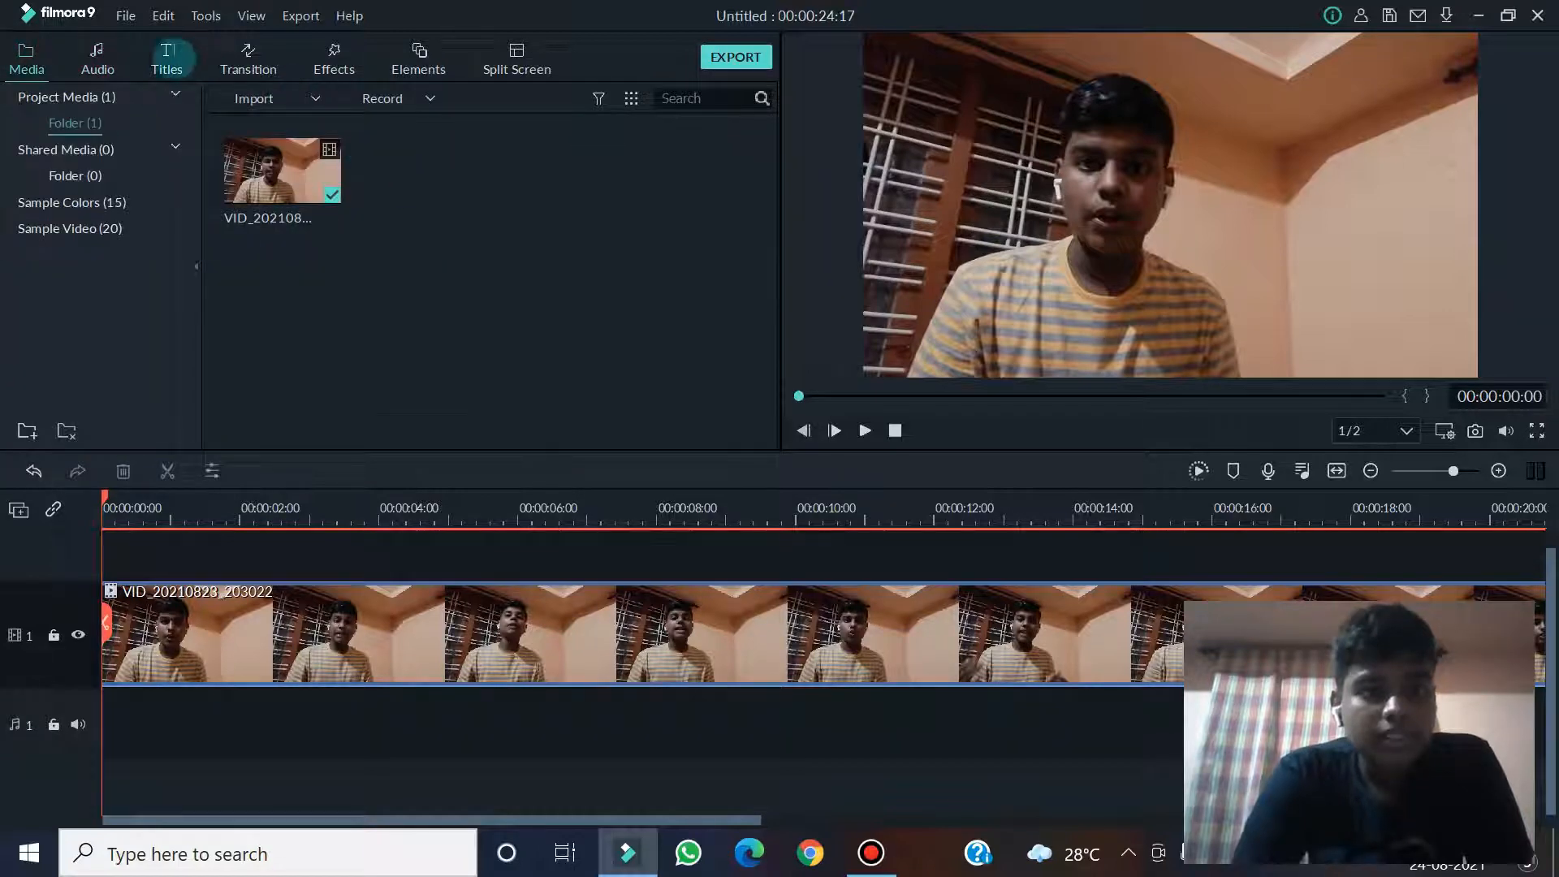
left_click(96, 64)
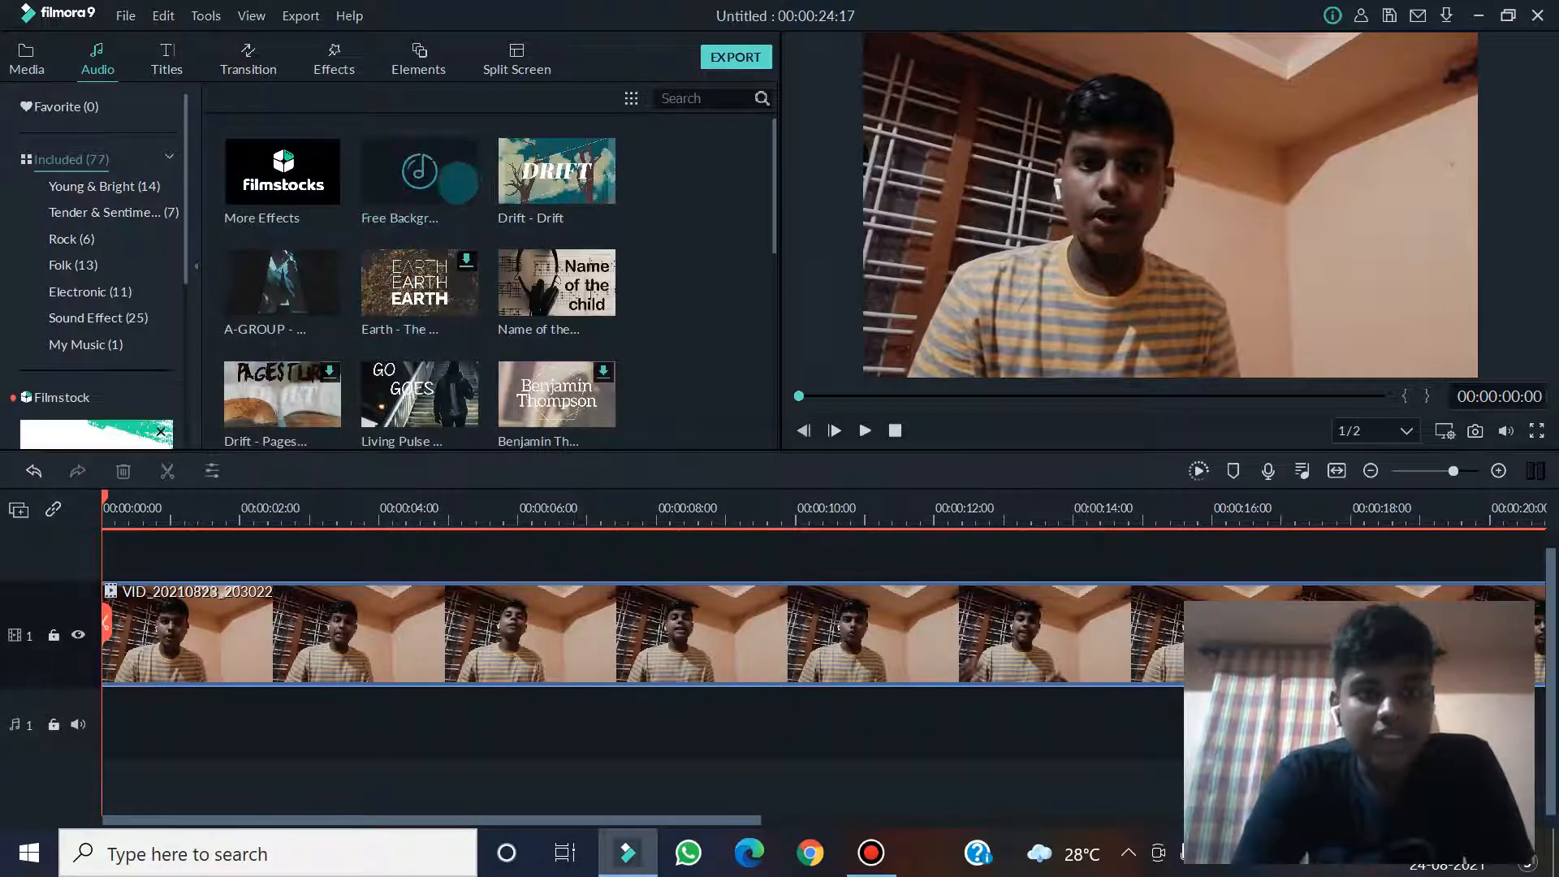
scroll(420, 170, "down", 5)
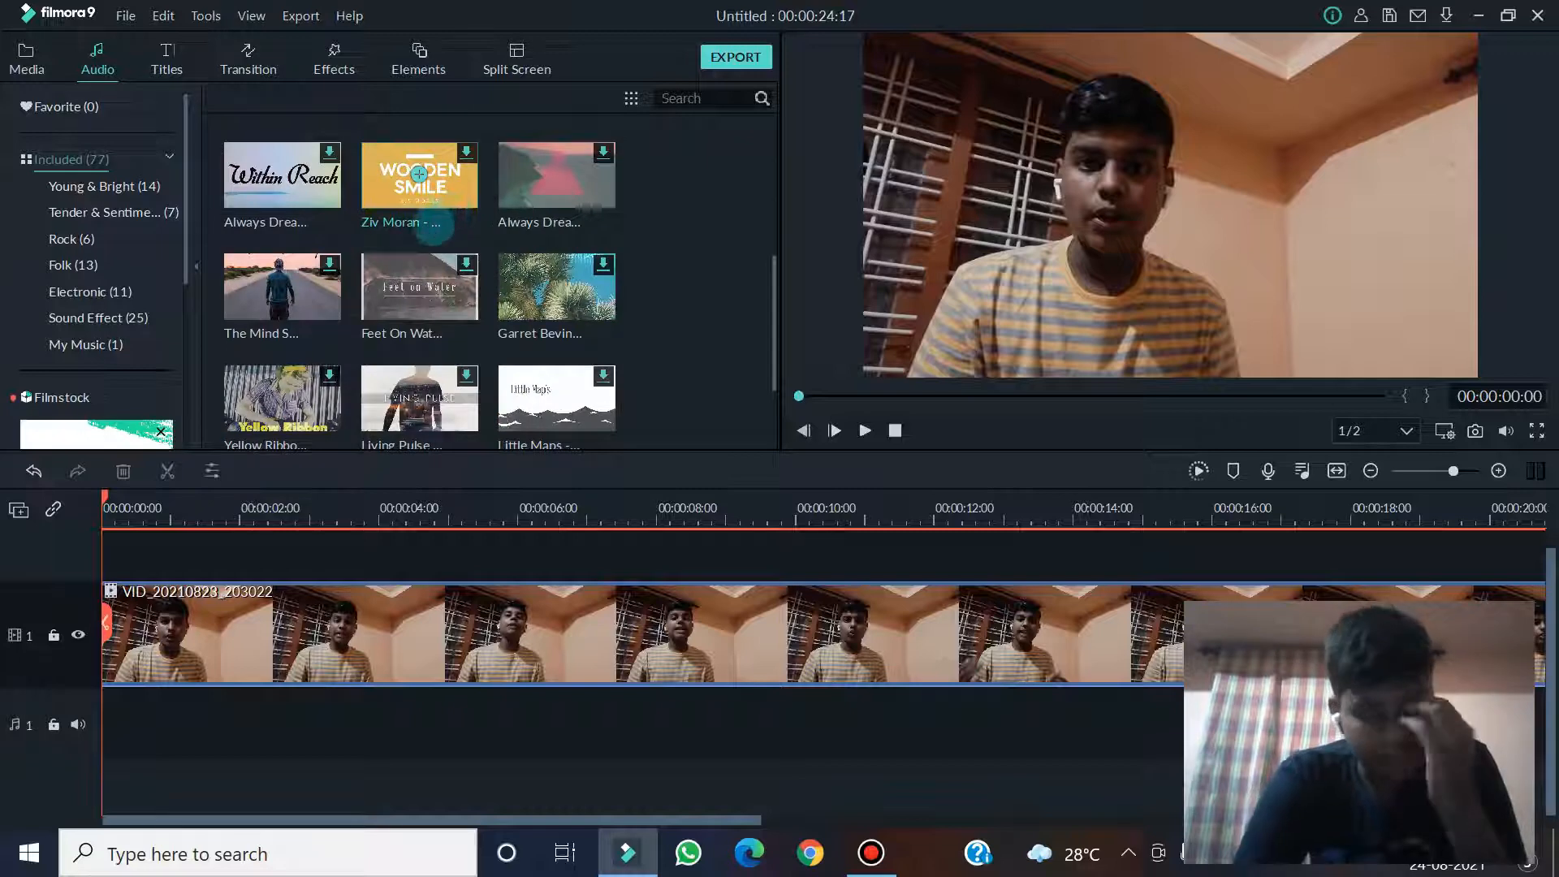
scroll(442, 221, "up", 3)
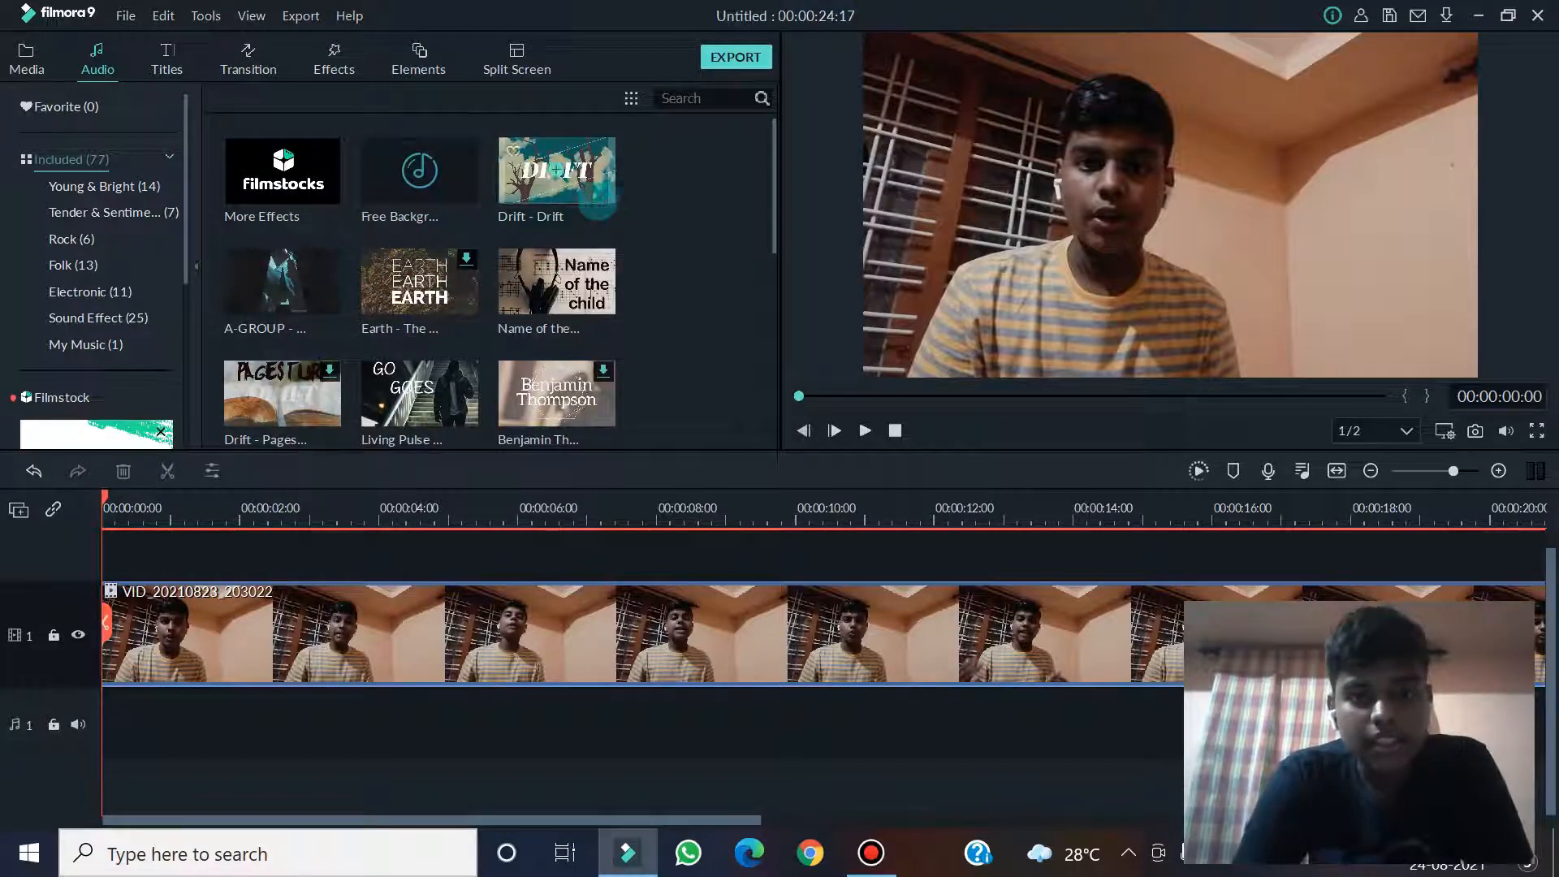
Import the Gandagana Ringtone audio file from the Downloads folder and place it at the start of audio track 1
left_click(37, 51)
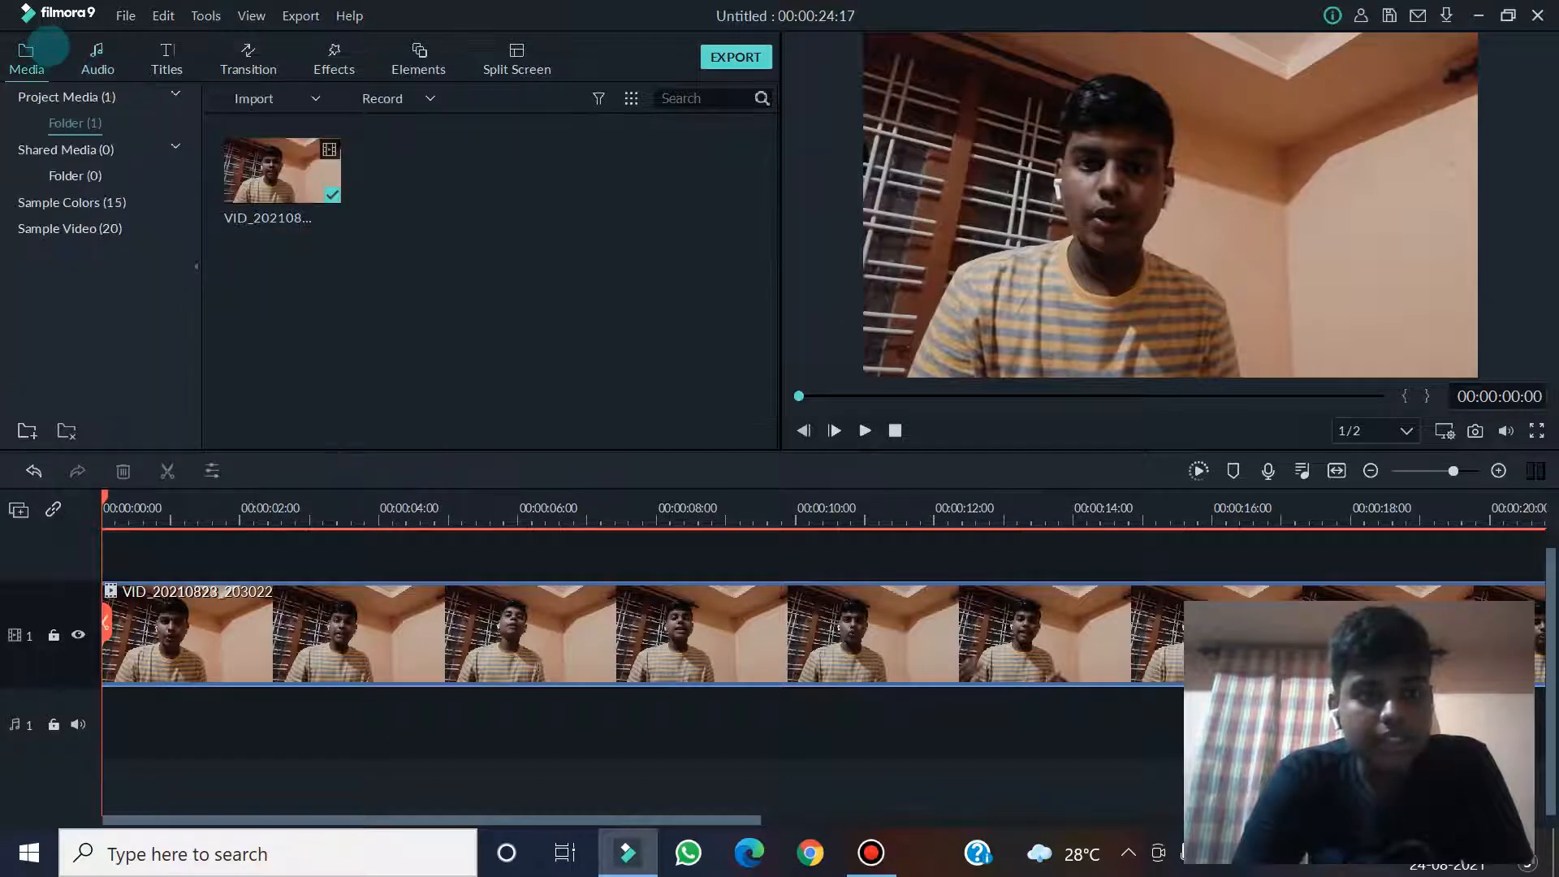
left_click(258, 101)
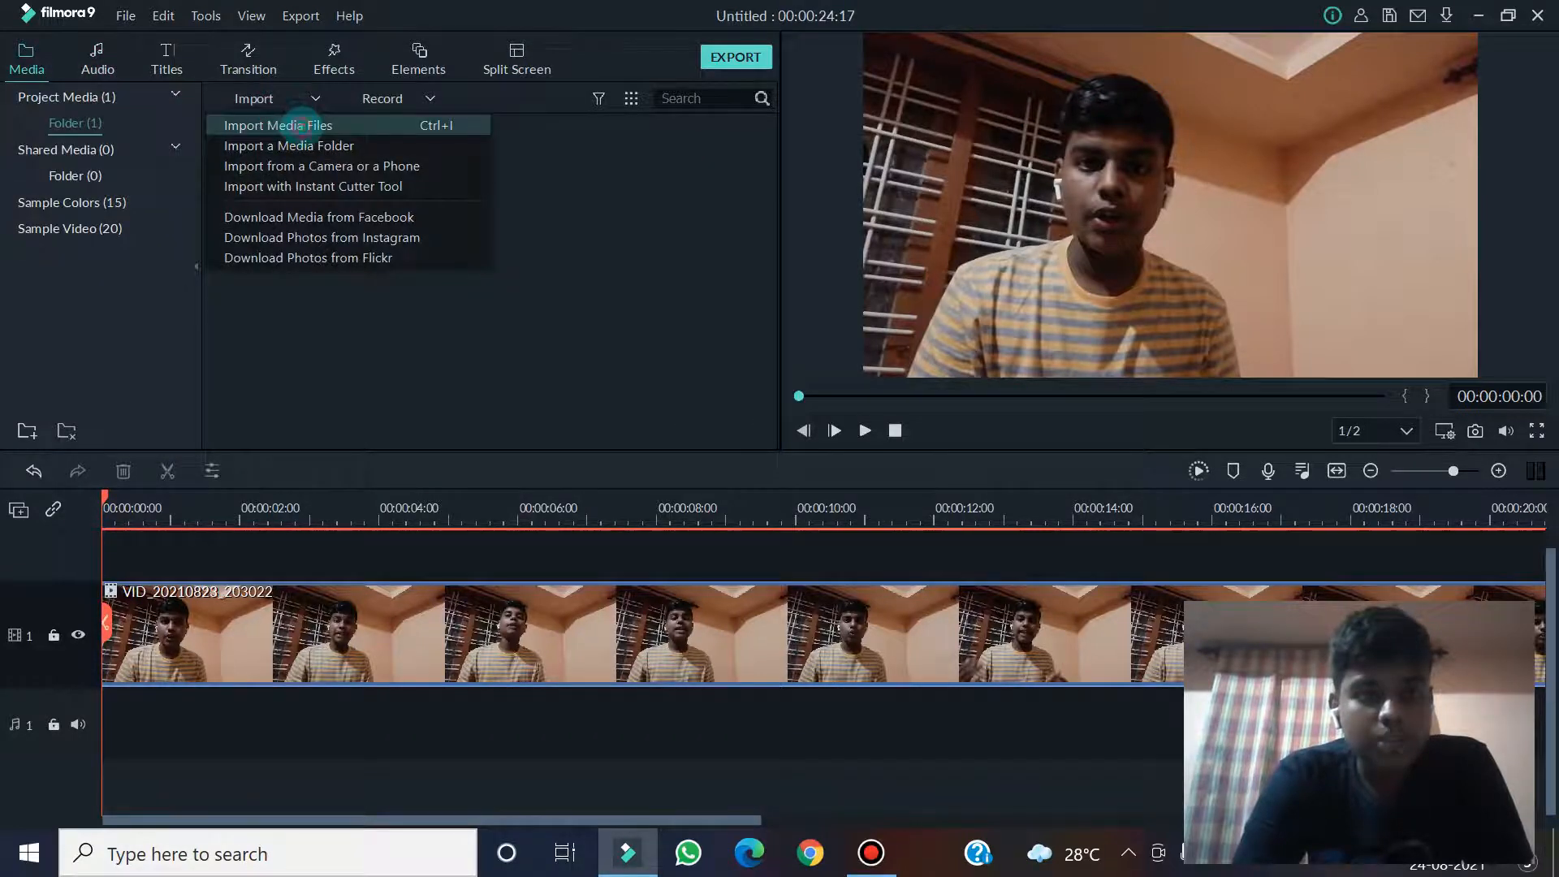
left_click(301, 125)
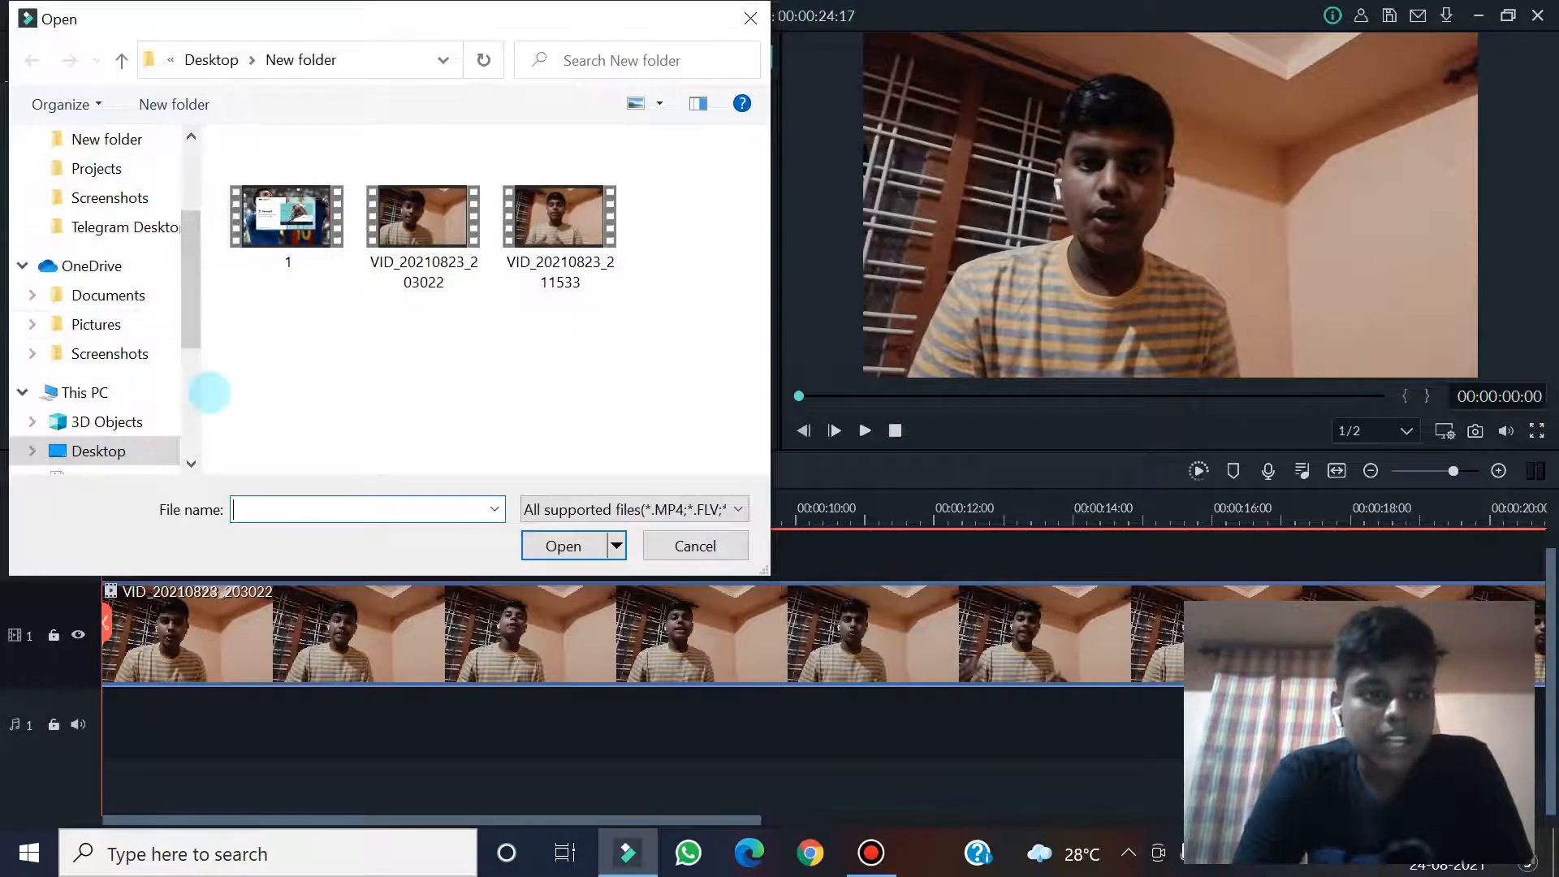
scroll(90, 366, "down", 1)
left_click(105, 421)
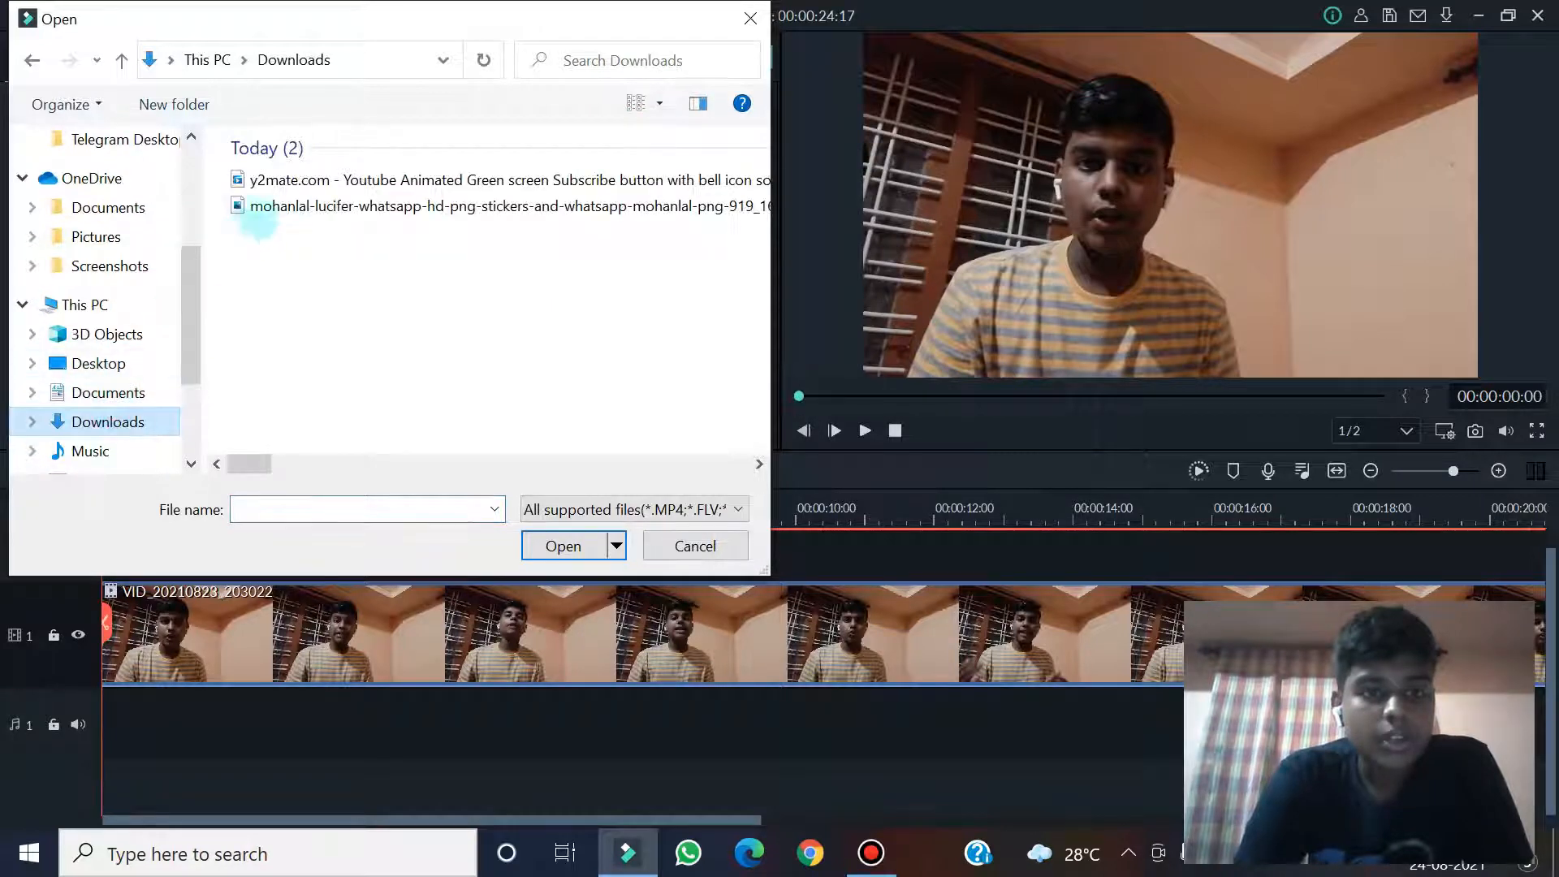
scroll(492, 267, "down", 2)
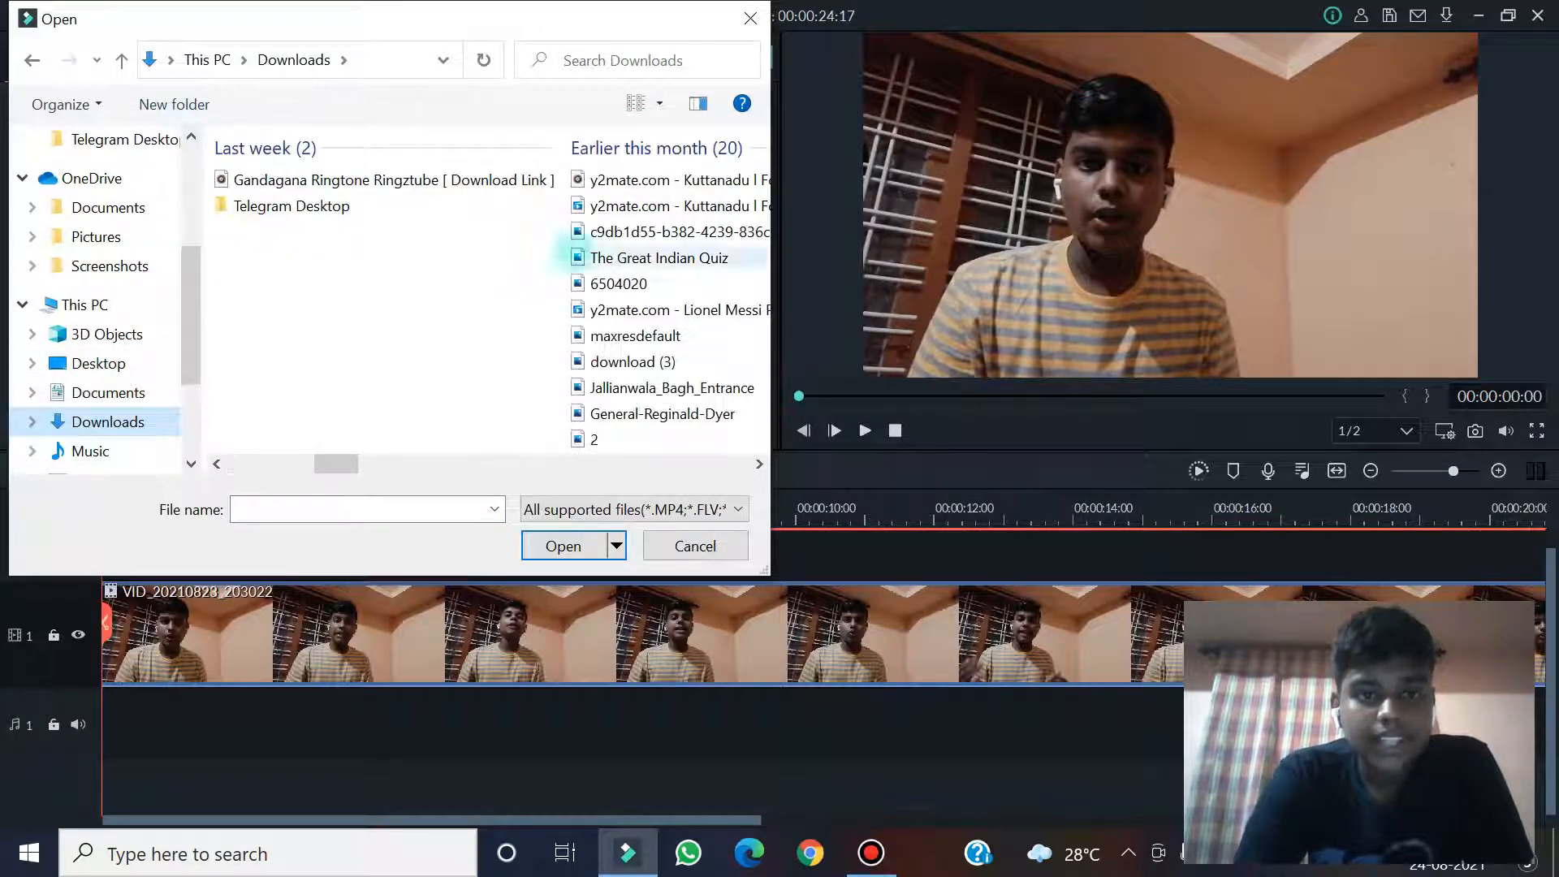
double_click(487, 180)
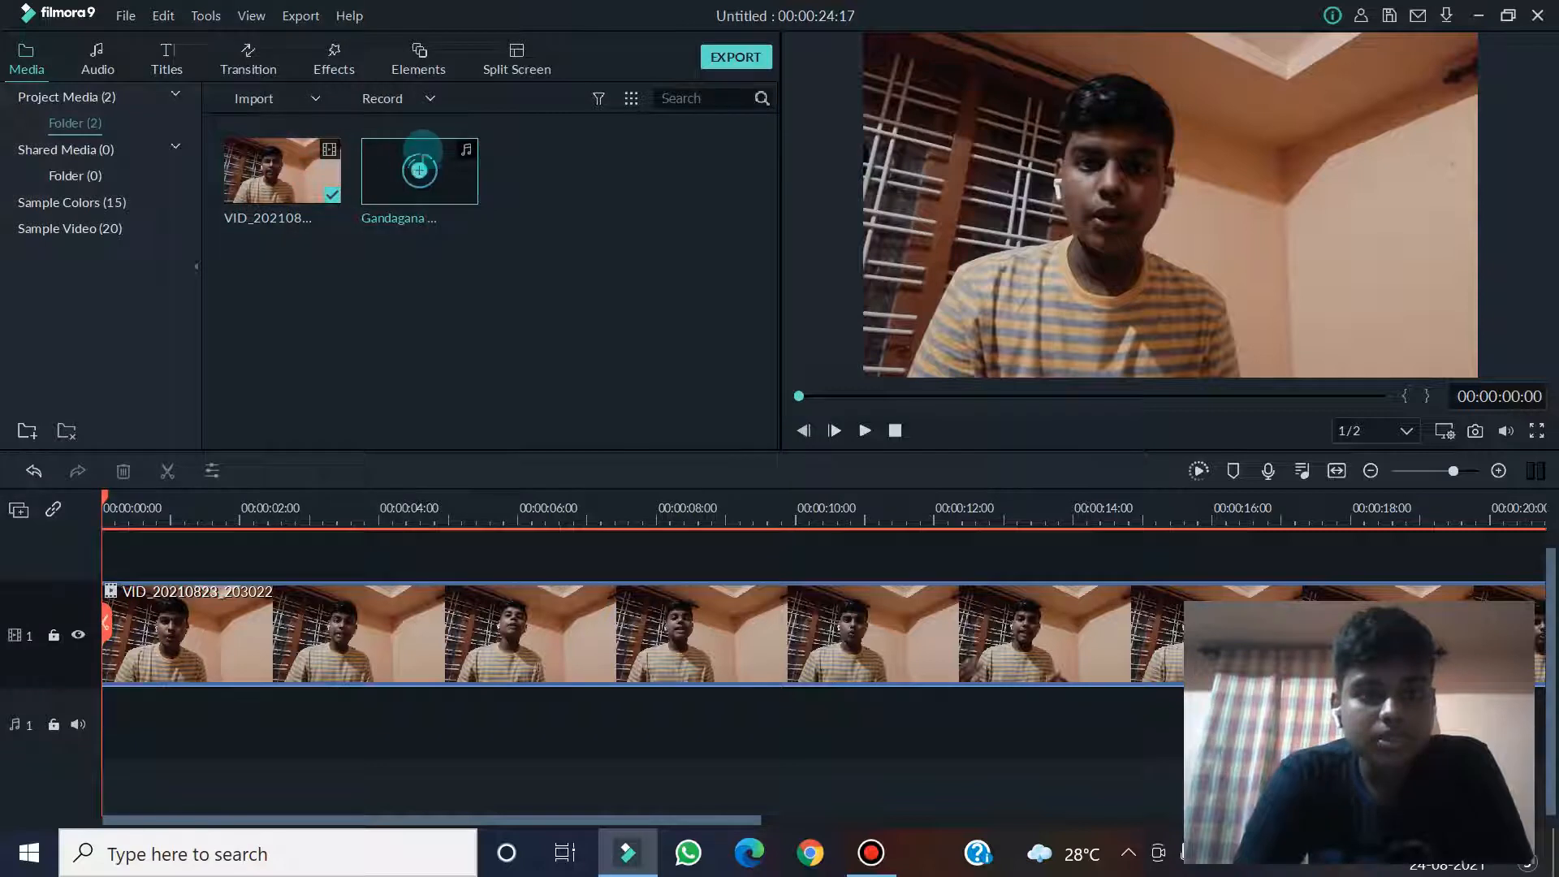
left_click_drag(417, 163, 370, 574)
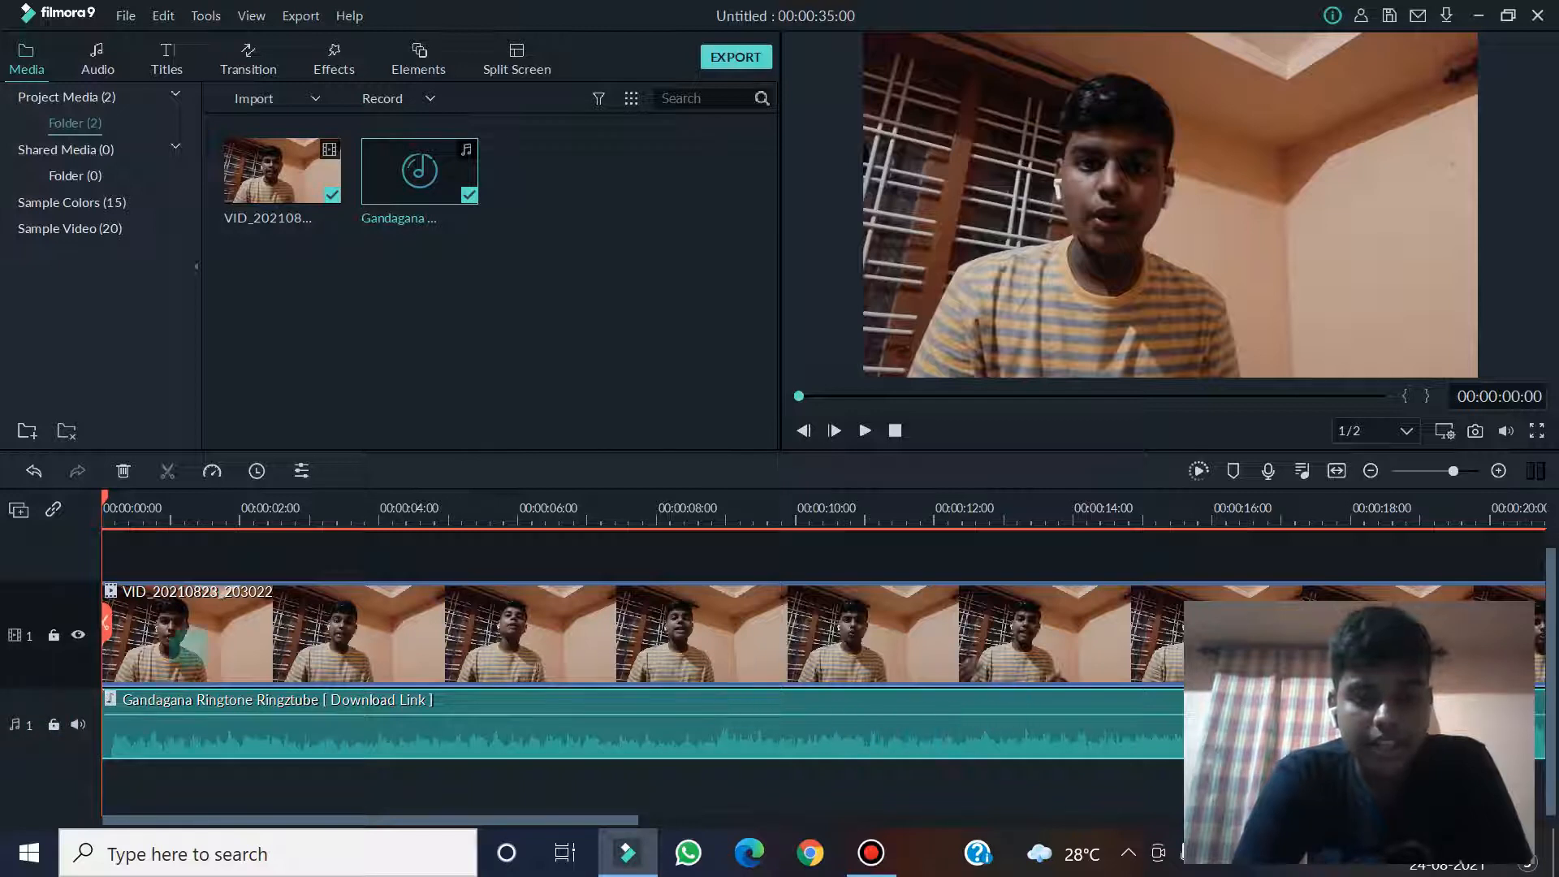
Split the ringtone audio at 00:00:04:05 and delete the part before the cut
left_click_drag(106, 497, 392, 500)
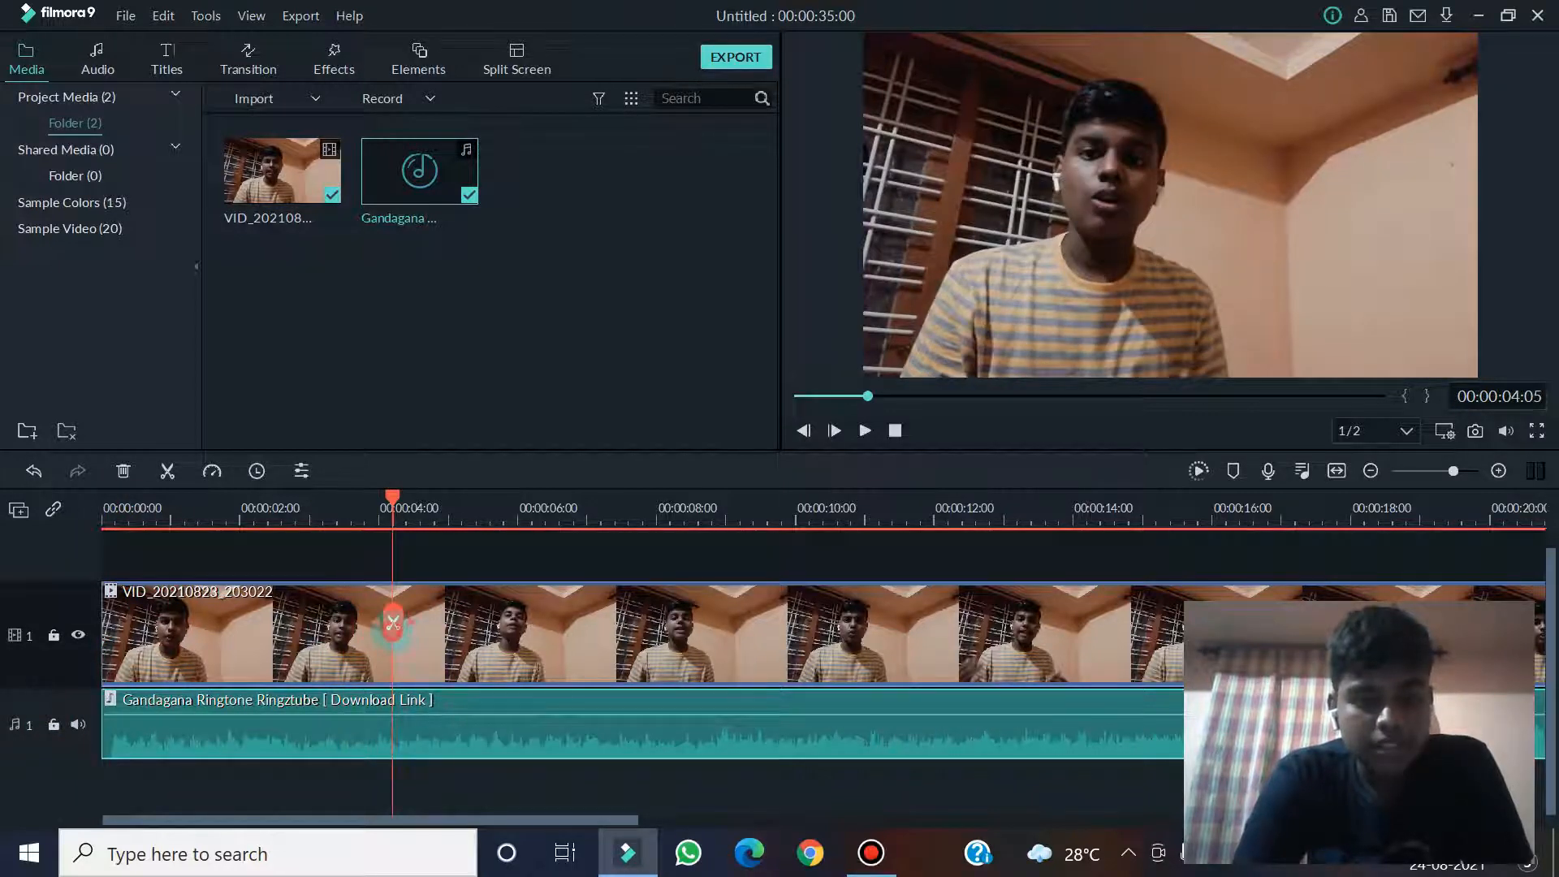
left_click(393, 623)
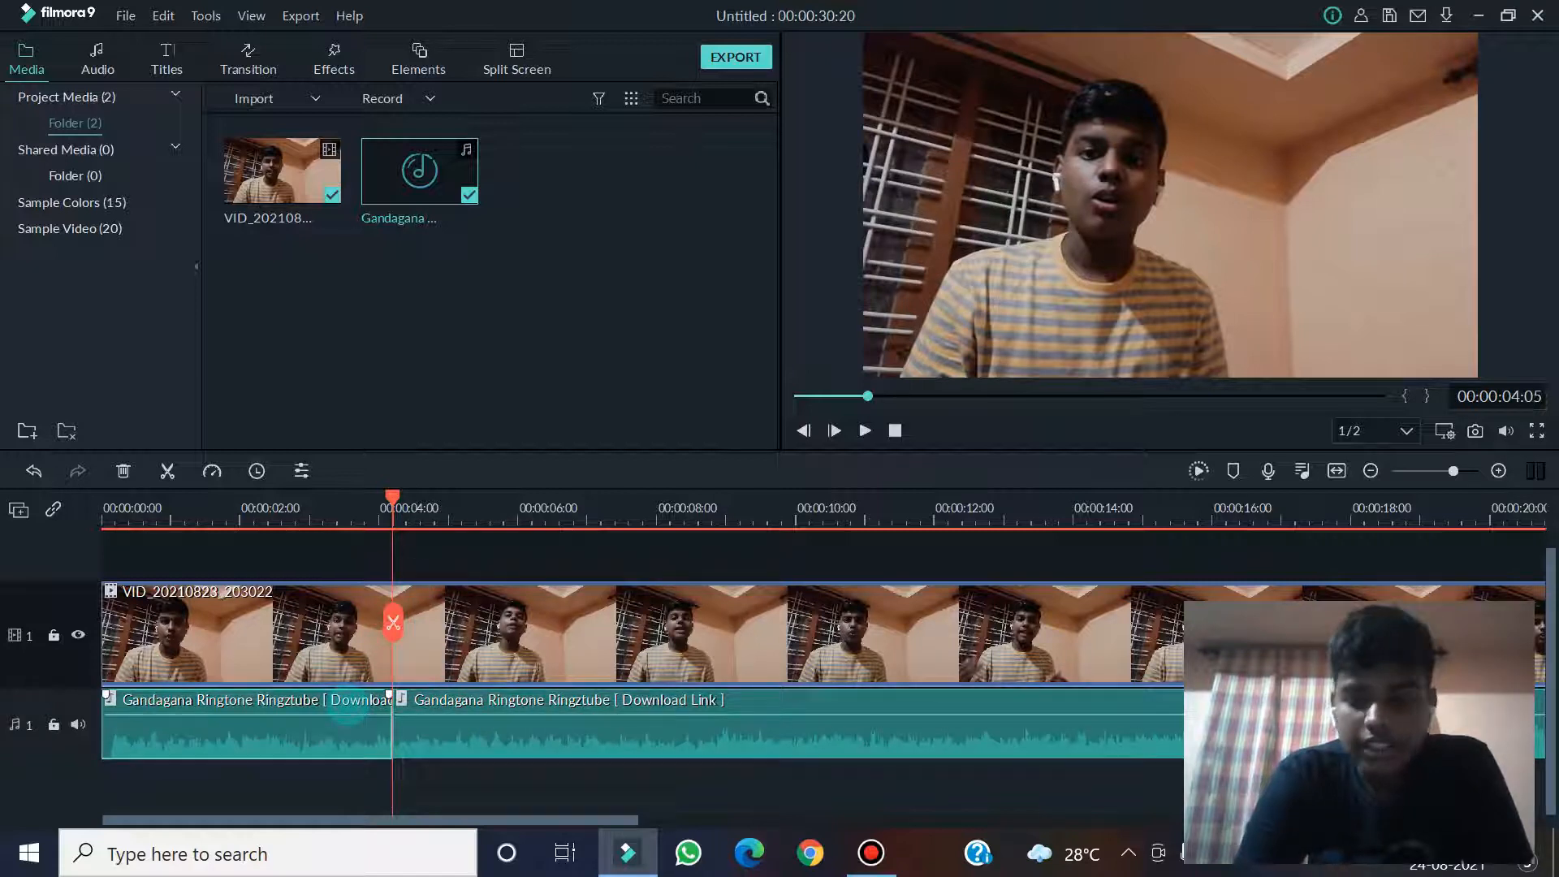
key("ctrl+z")
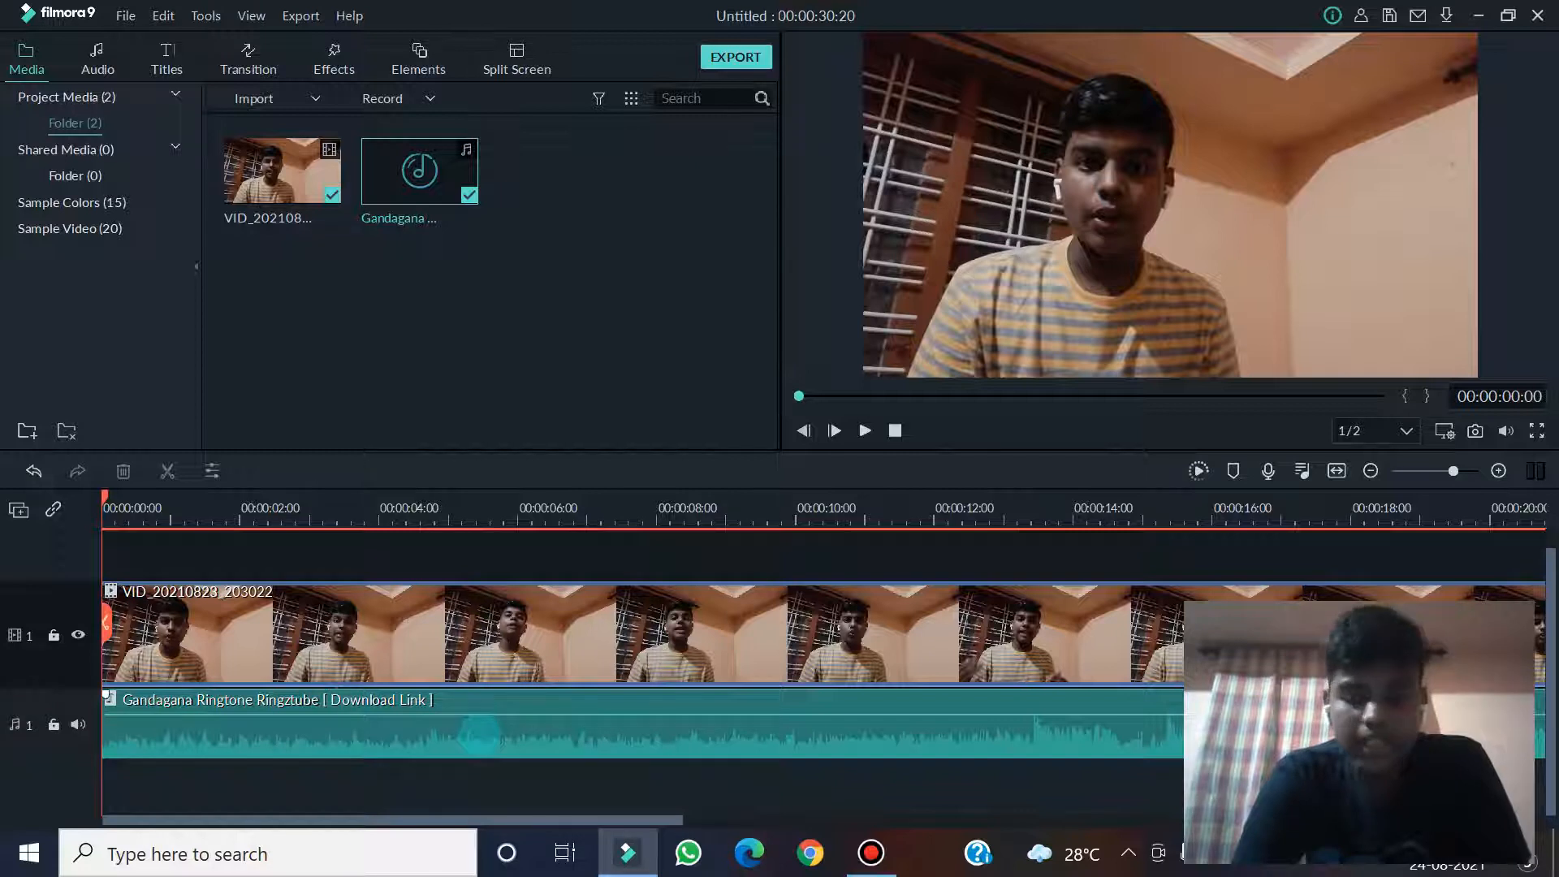
Delete the remaining ringtone audio from audio track 1
left_click(480, 734)
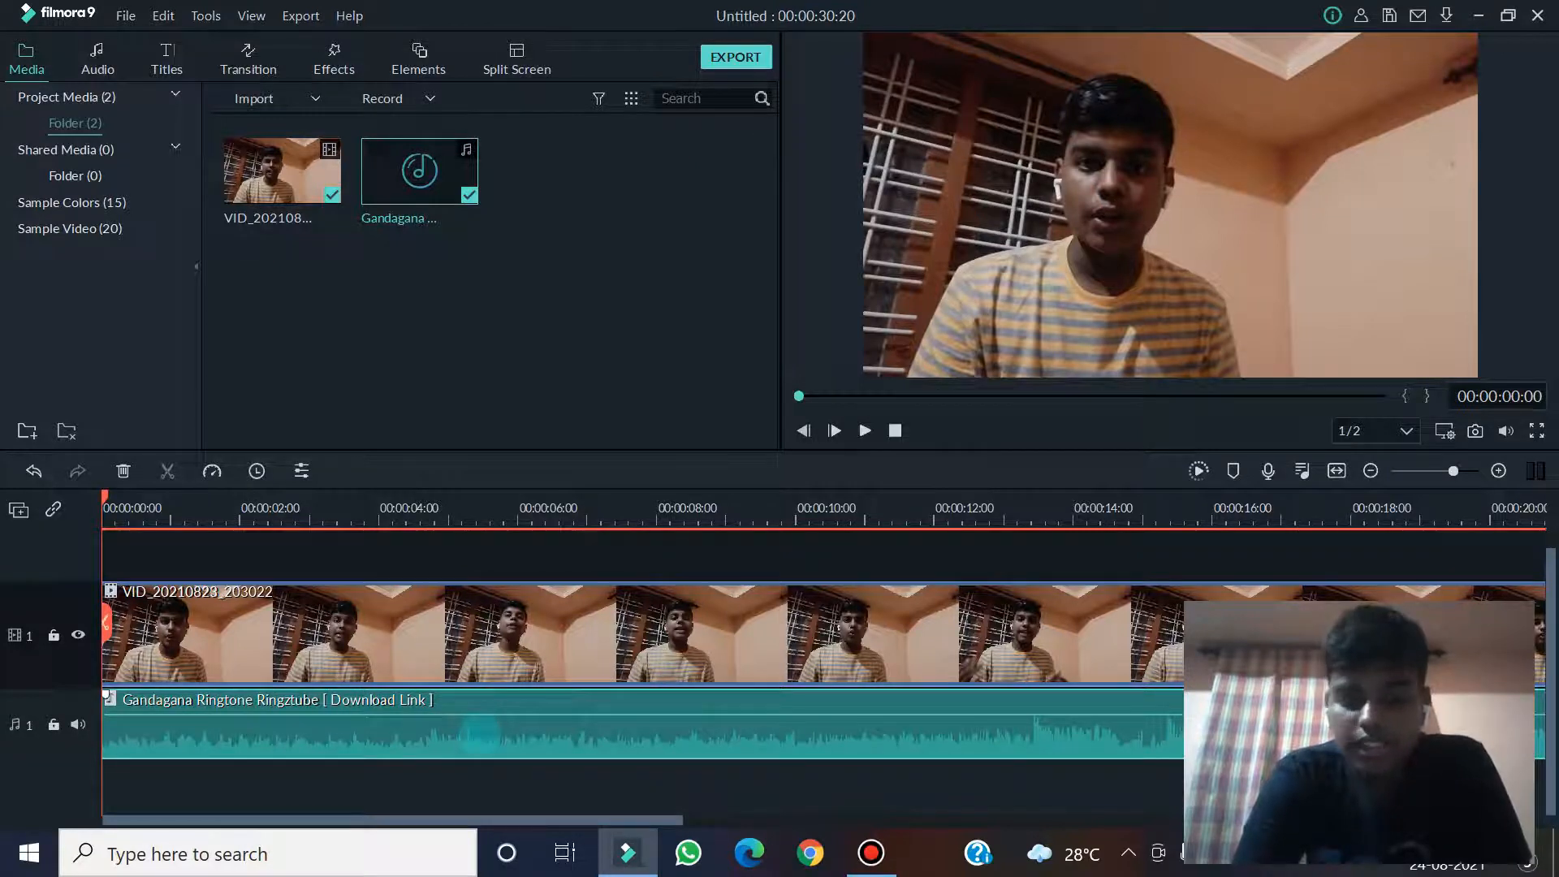
key("Delete")
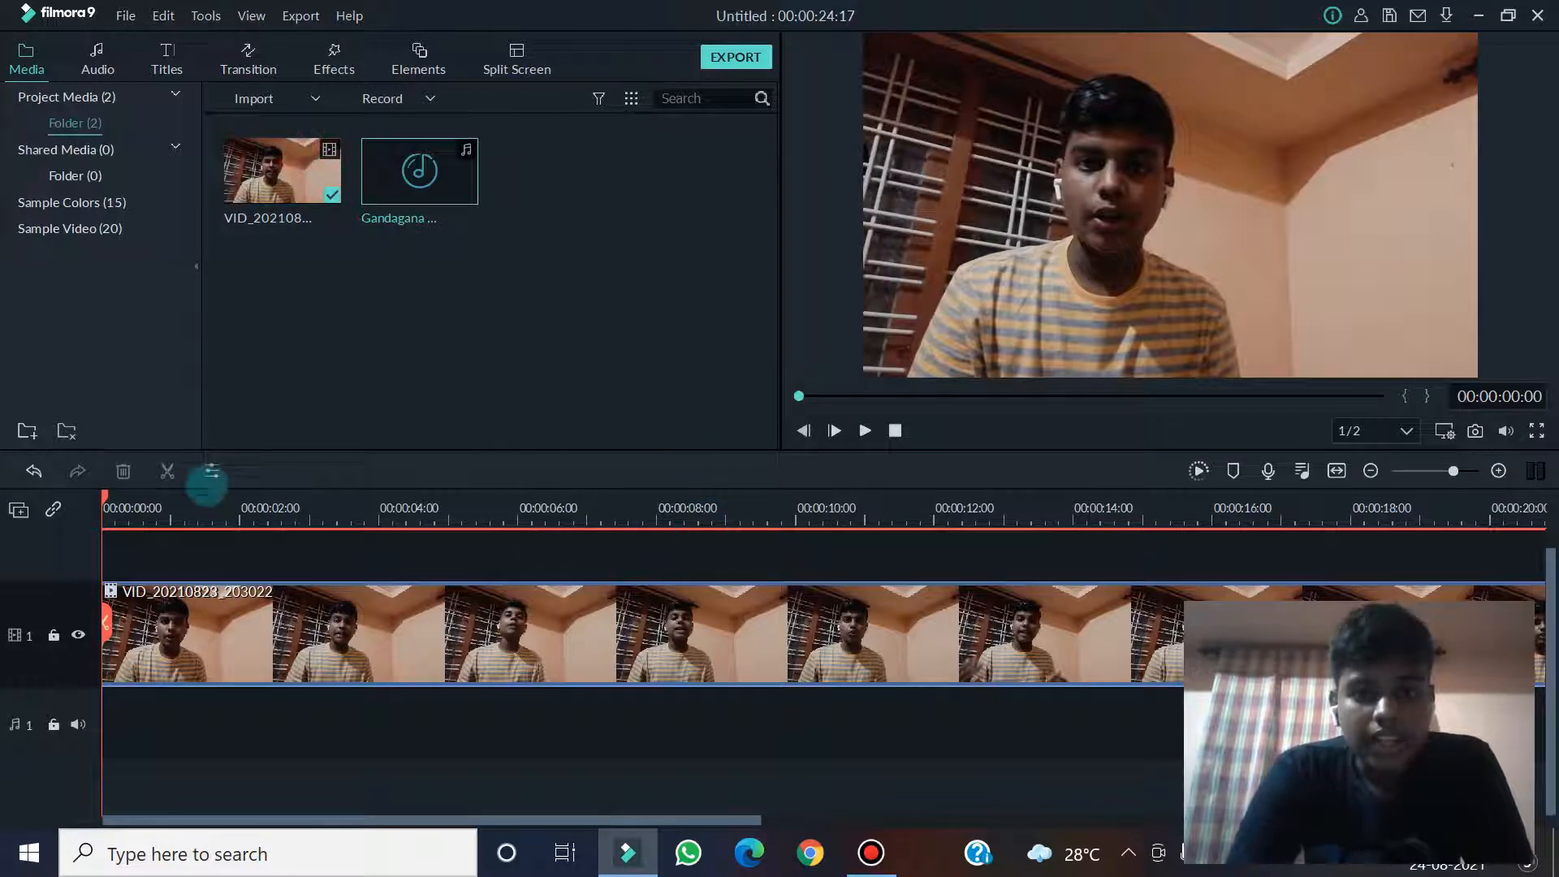
left_click_drag(103, 504, 97, 546)
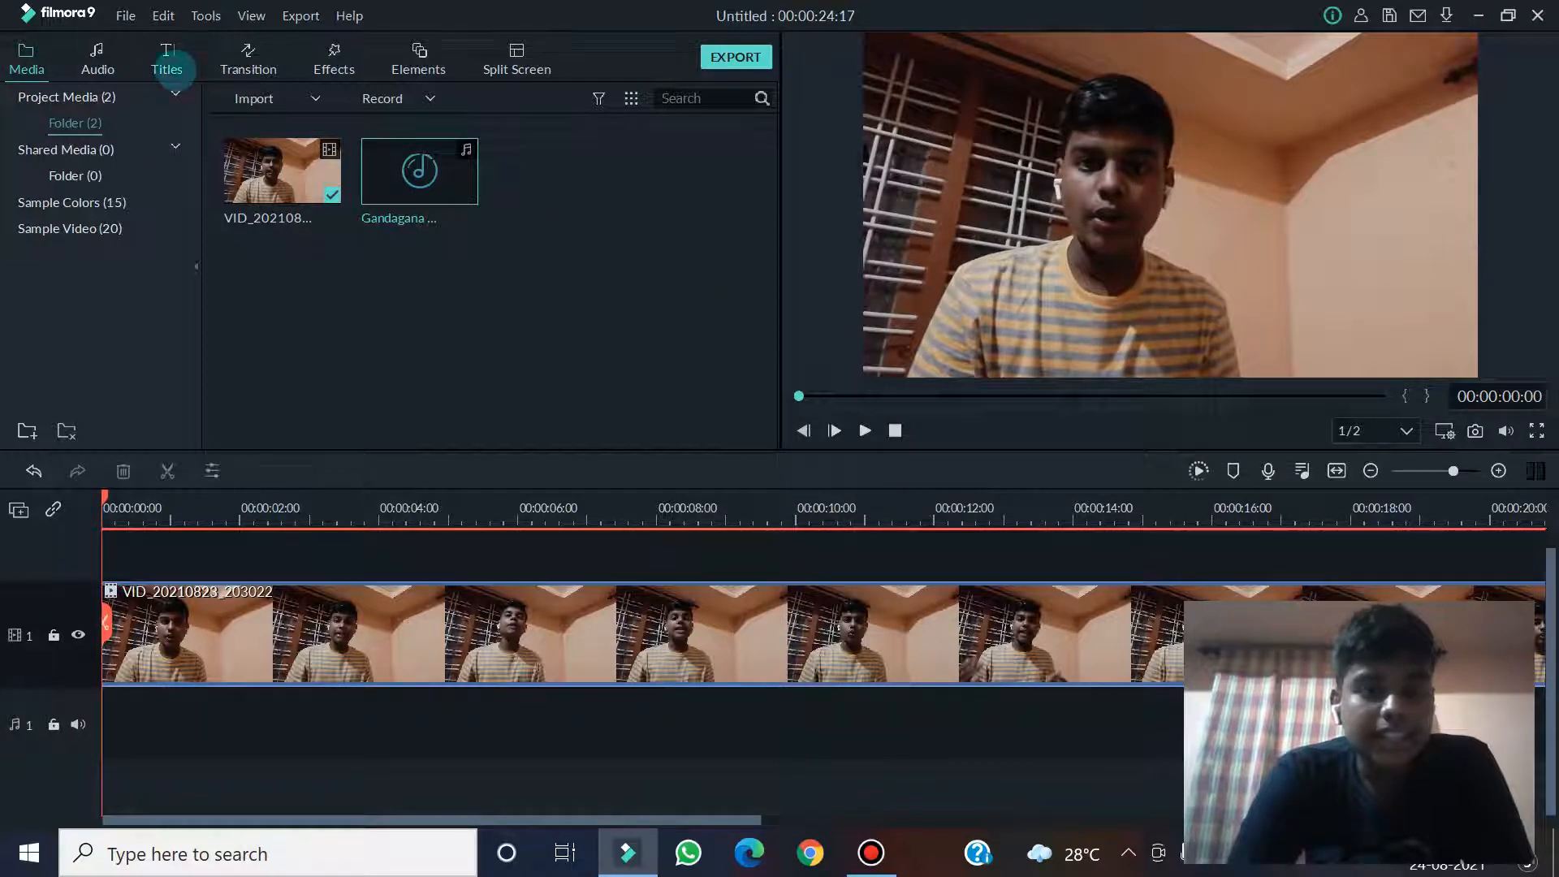
Examine the included title templates by category: Titles, Openers, Lower 3rds, Subtitles, End Credits and the new collection
left_click(180, 62)
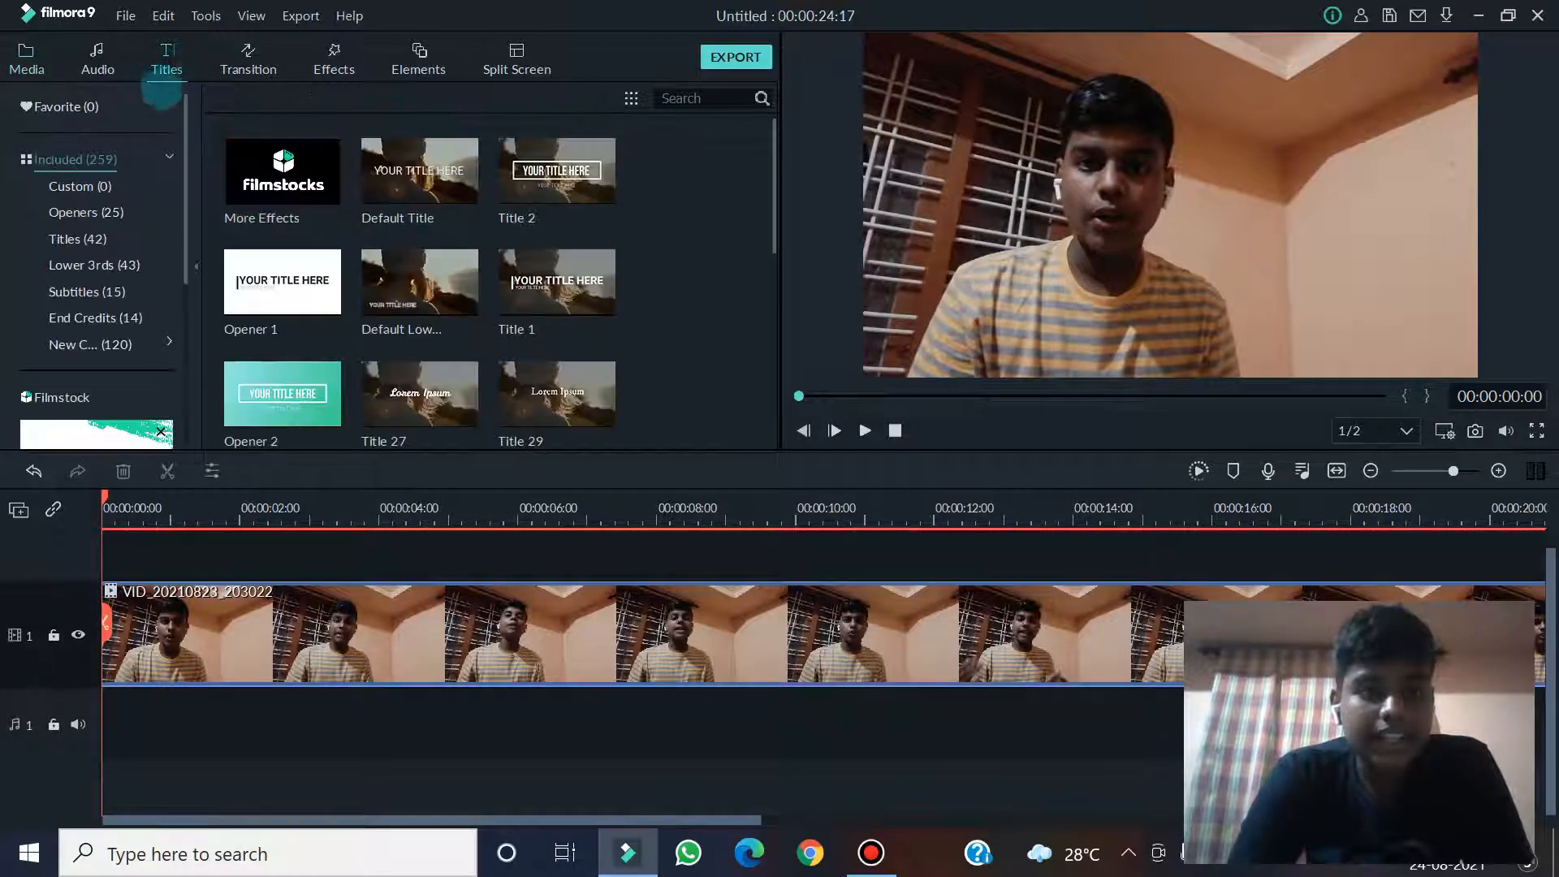
left_click(91, 237)
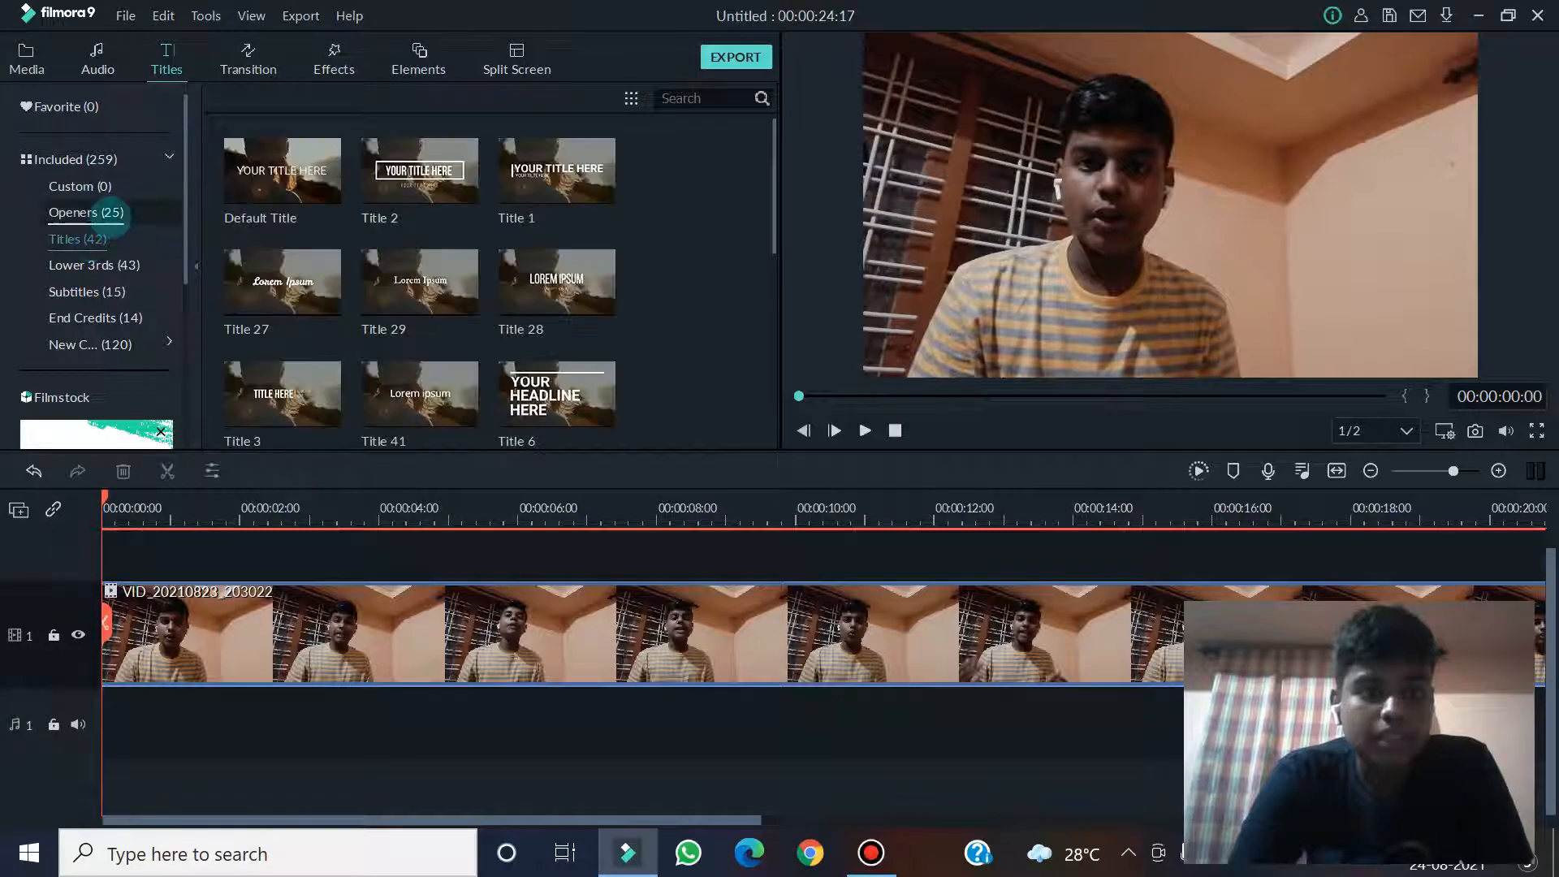
left_click(94, 213)
left_click(85, 239)
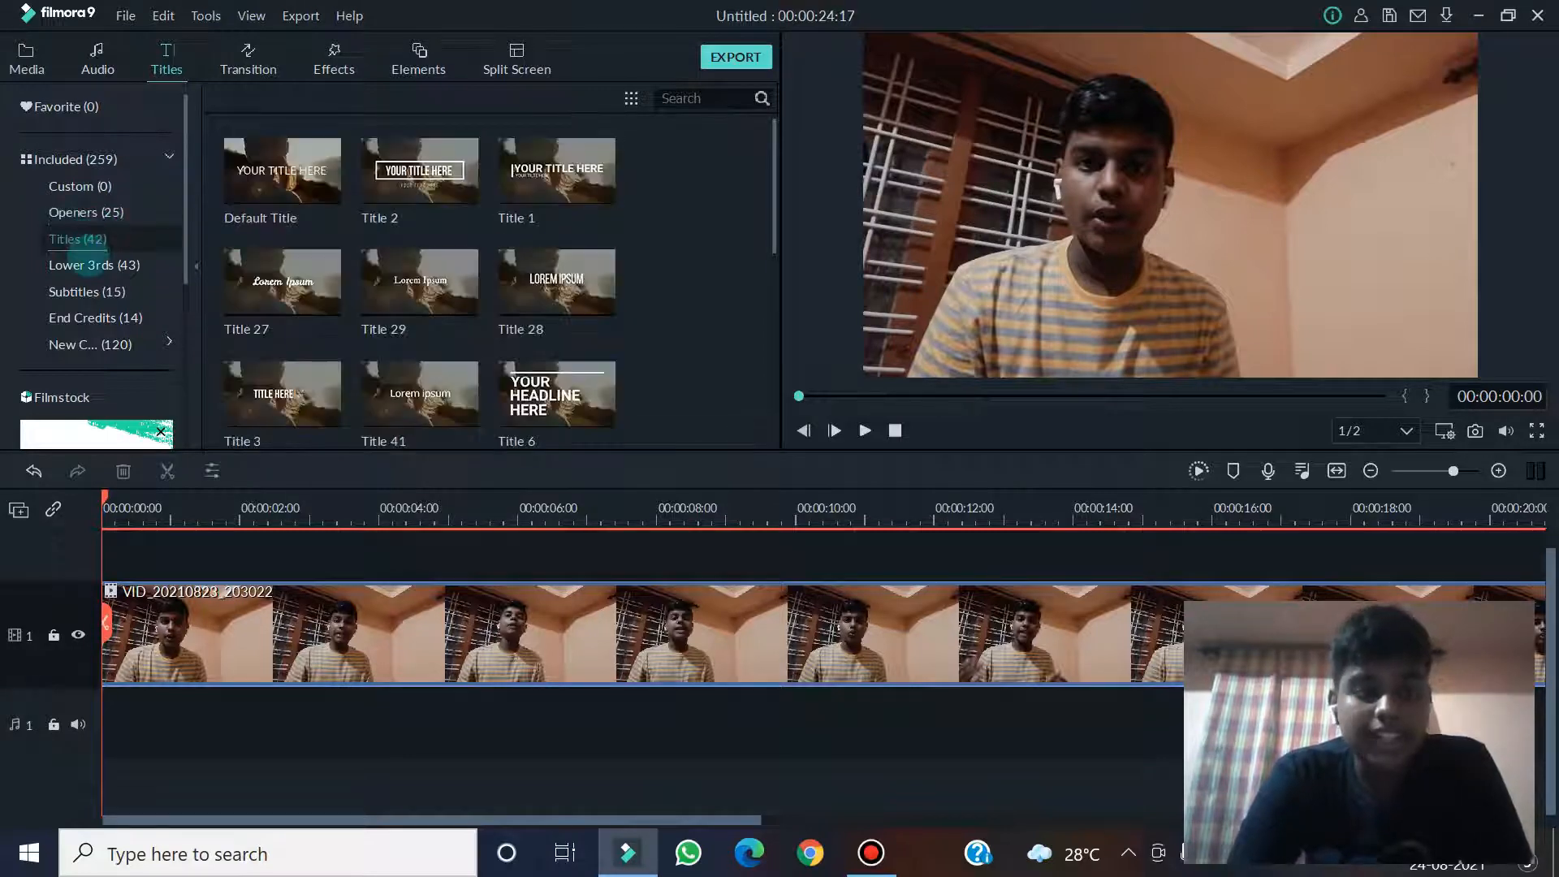
left_click(122, 262)
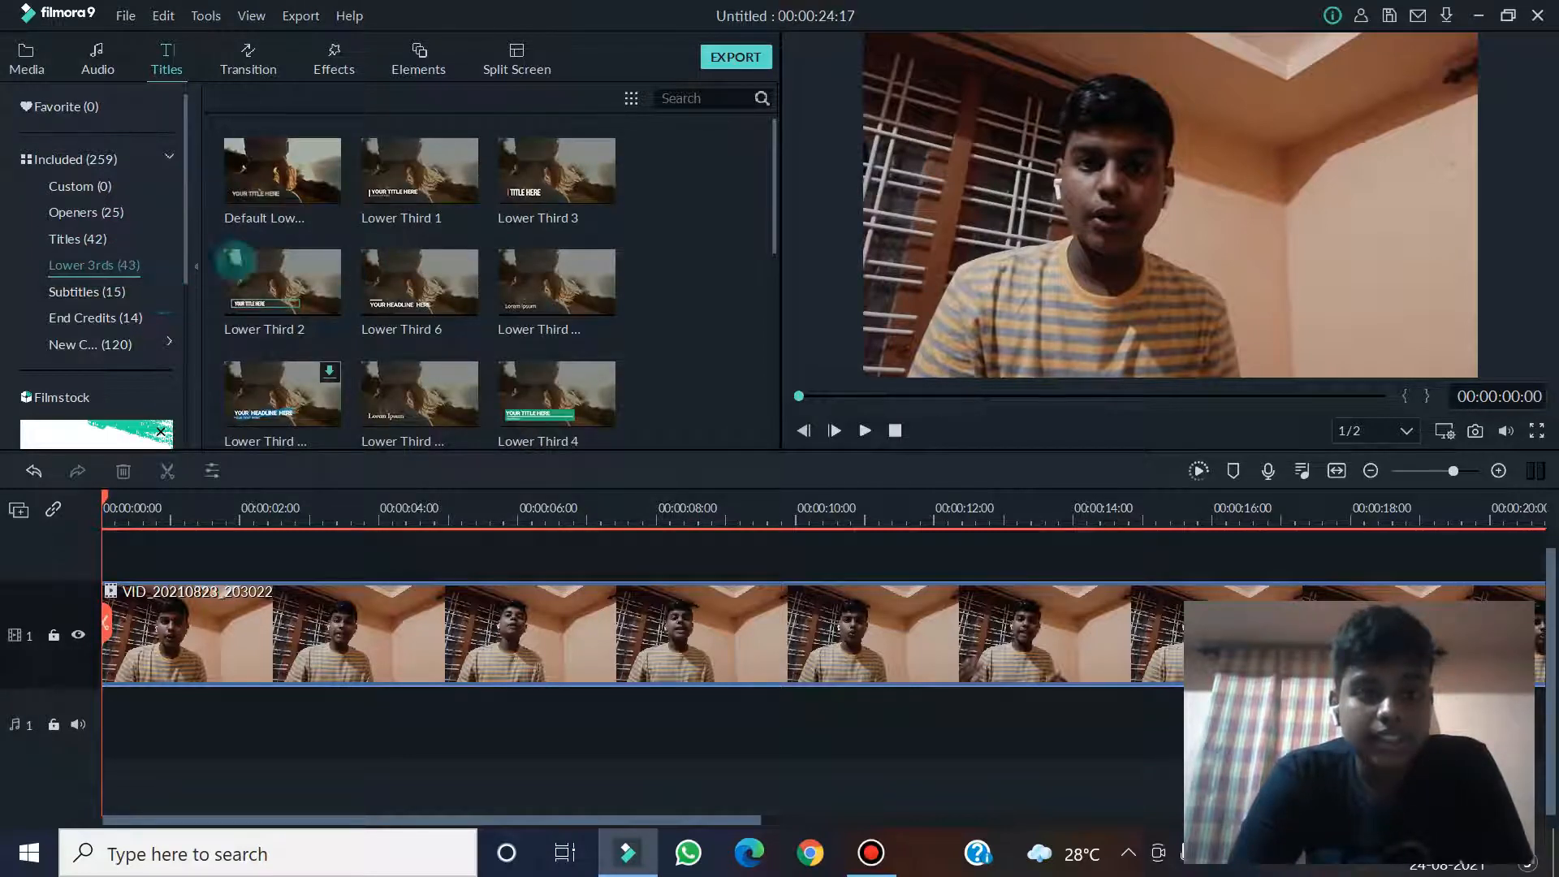
left_click(134, 292)
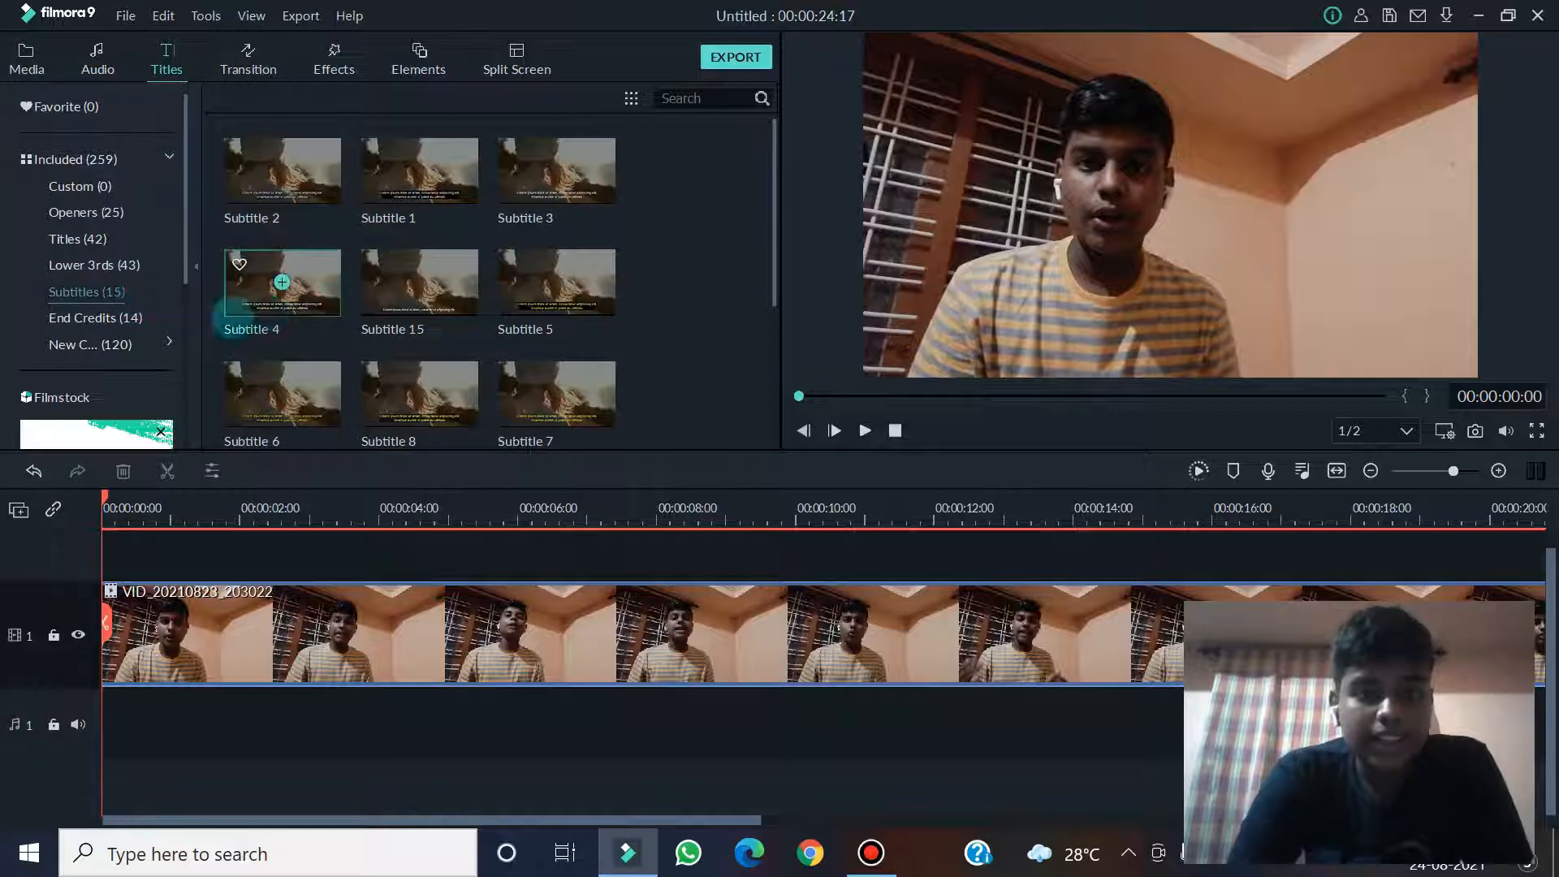
left_click(130, 318)
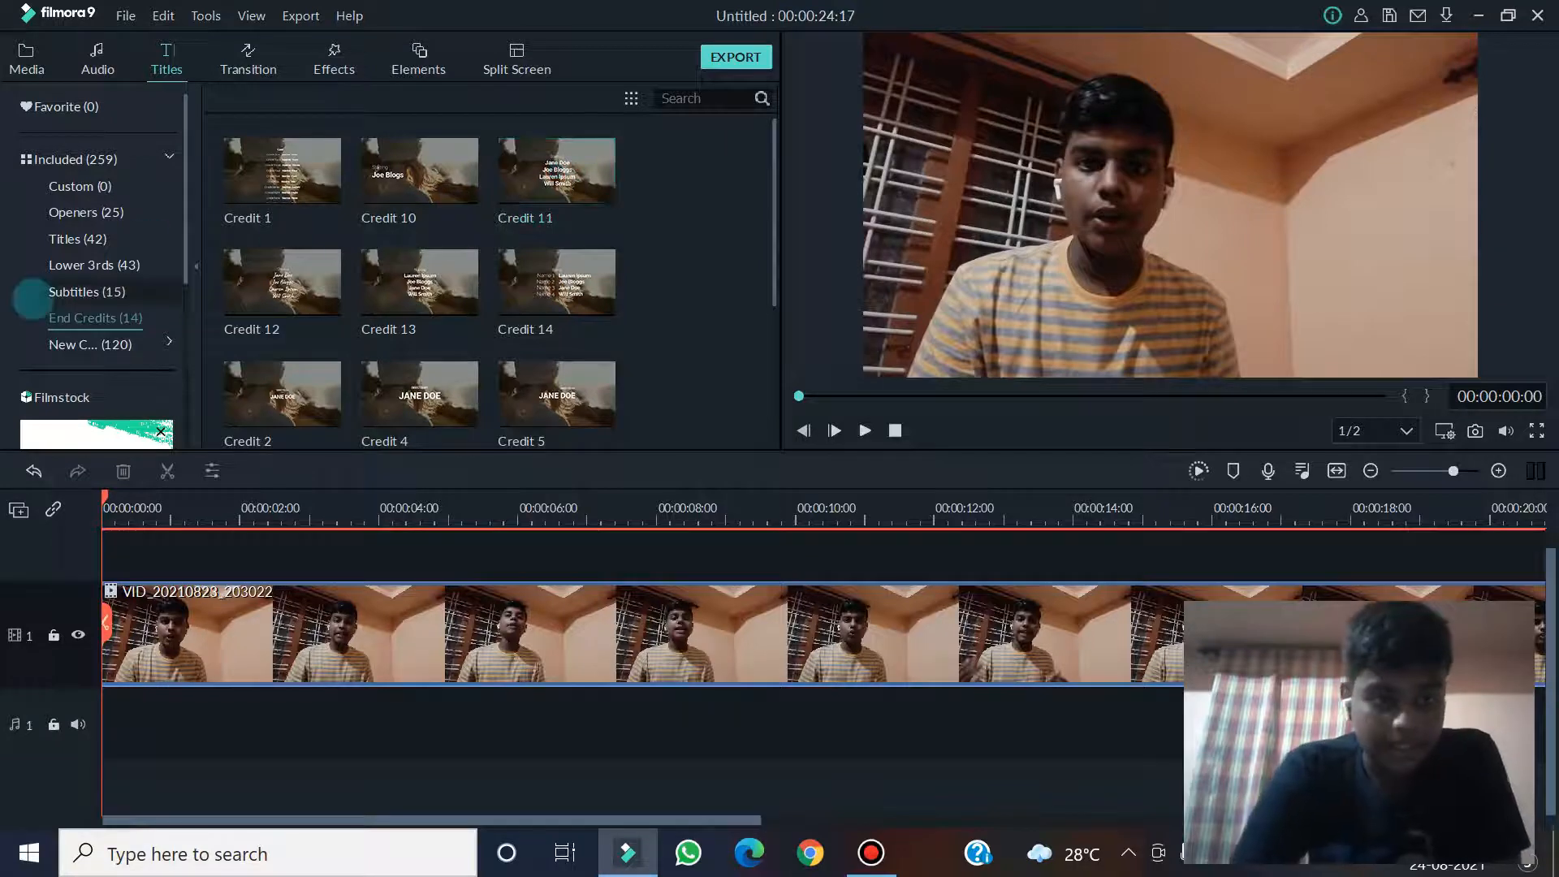
left_click(93, 347)
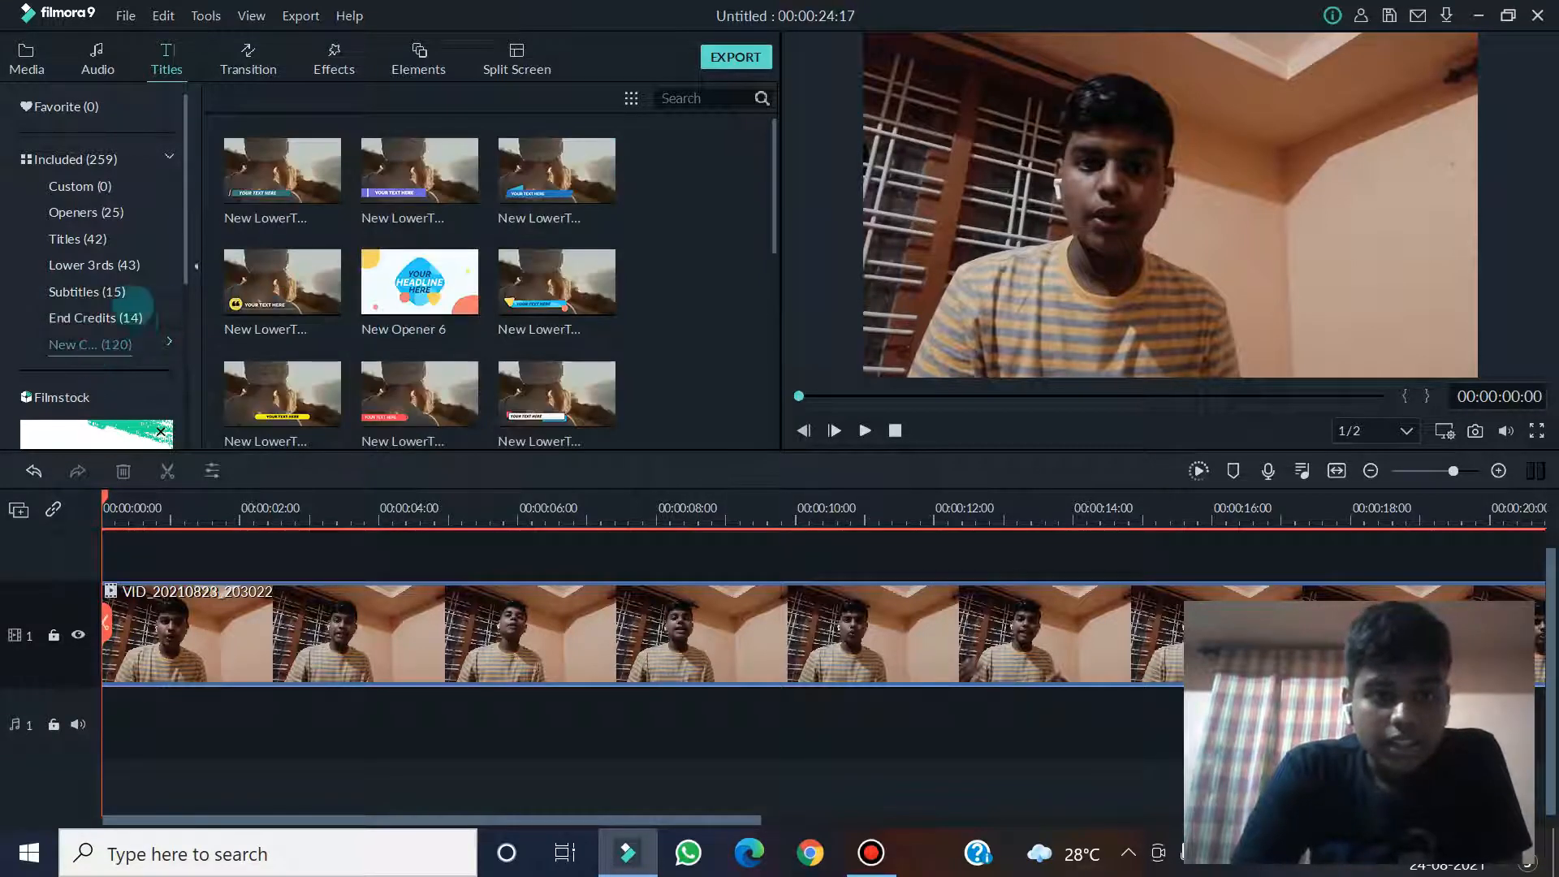
scroll(89, 312, "down", 3)
scroll(154, 238, "up", 3)
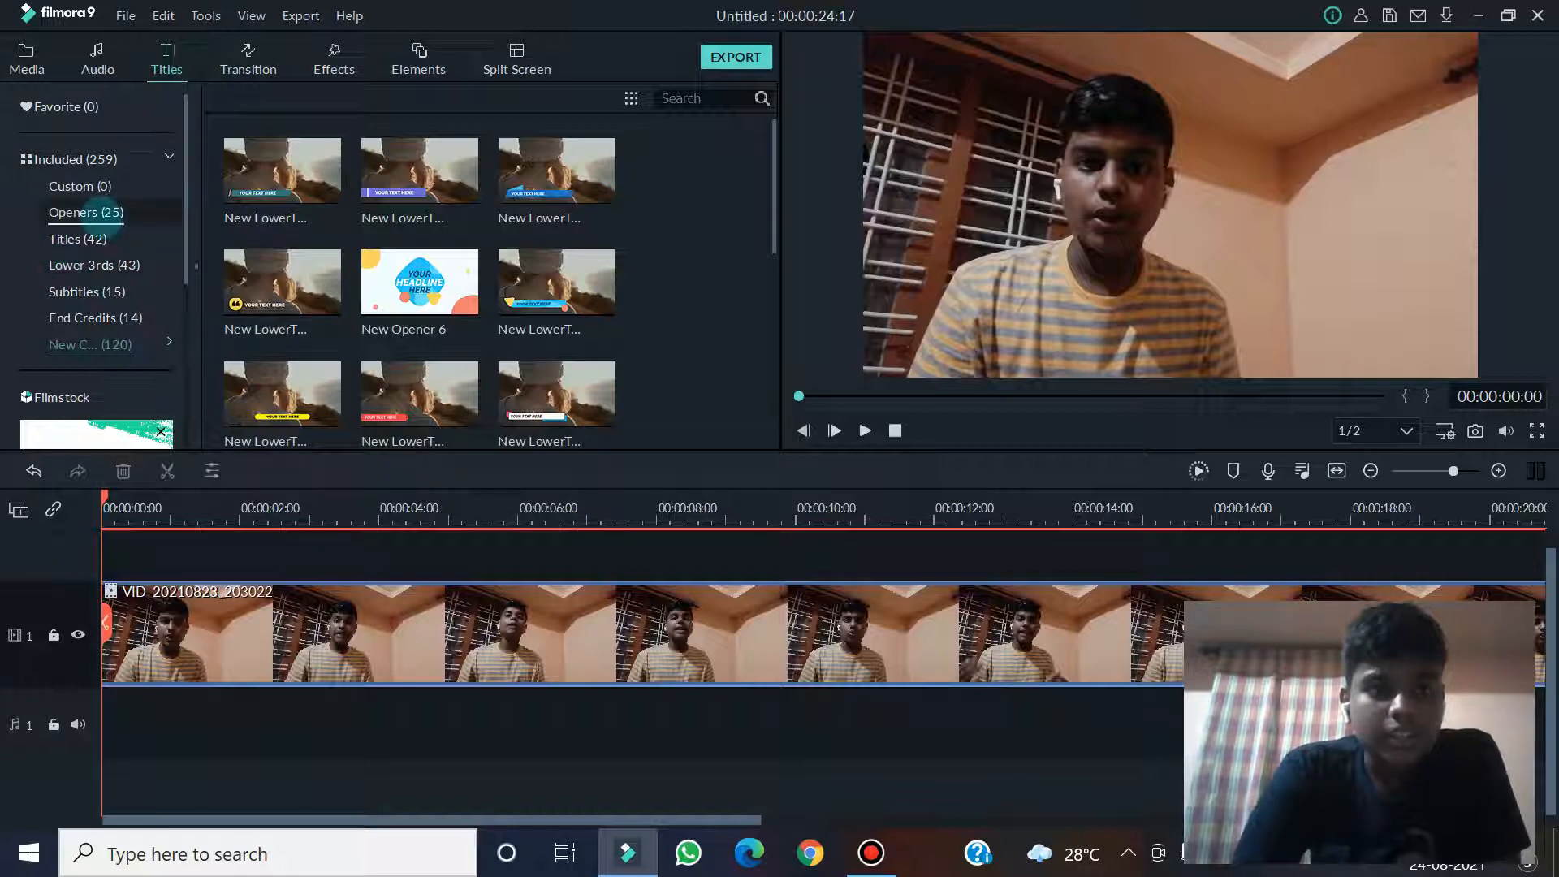
Shift the video clip to start at about 12.5 seconds and place the Opener 2 template at the start of video track 1
left_click(94, 213)
left_click_drag(316, 597, 1047, 724)
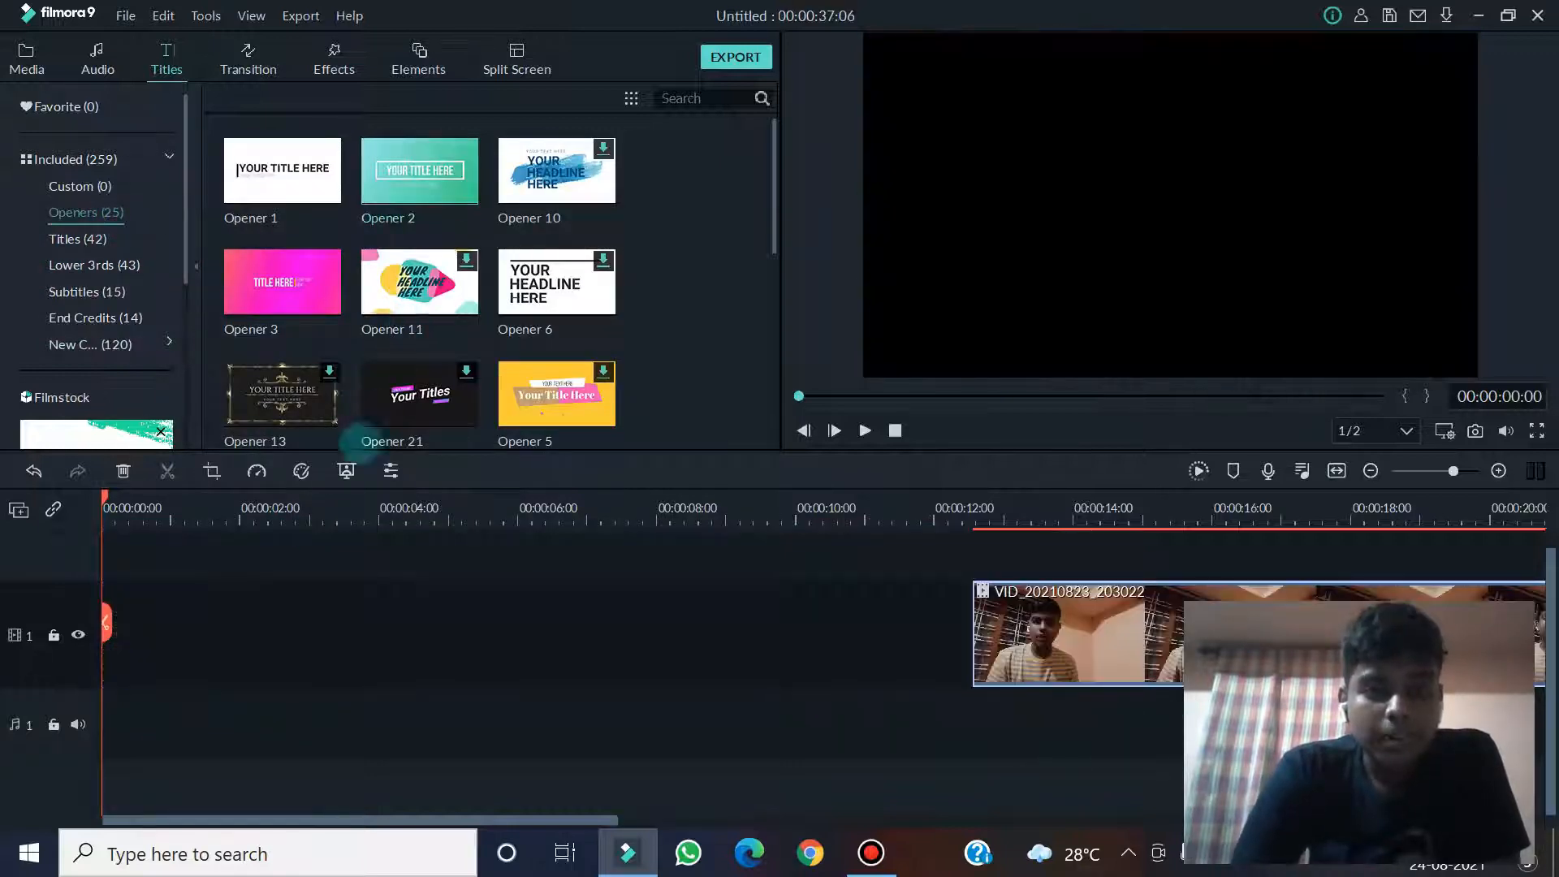
left_click_drag(361, 443, 122, 650)
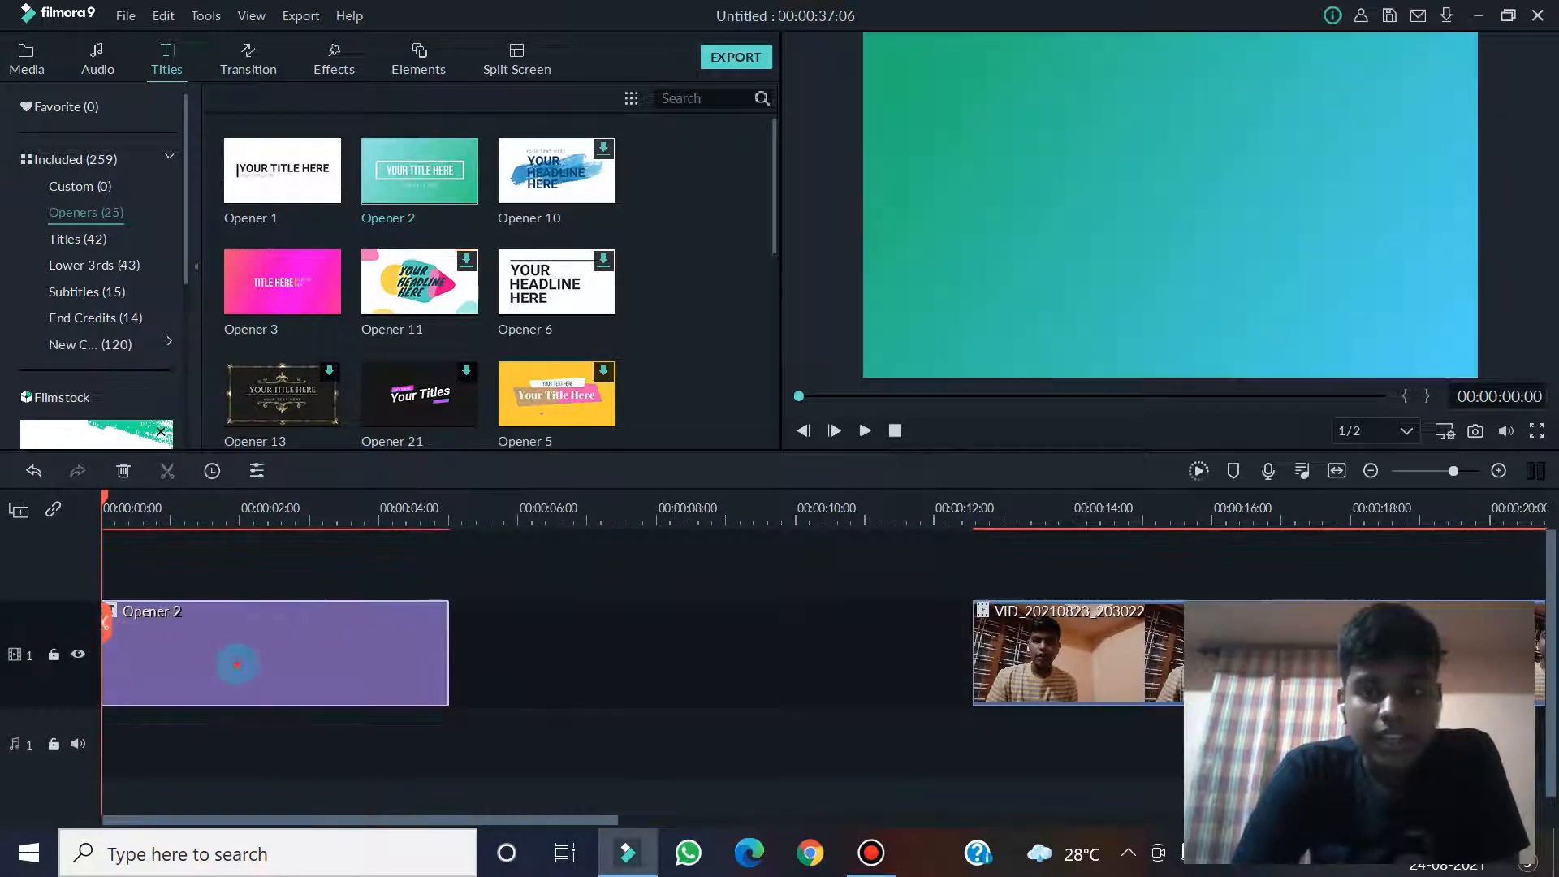
Open the Opener 2 title for editing and replace its main title text with "PCM Editx"
double_click(237, 664)
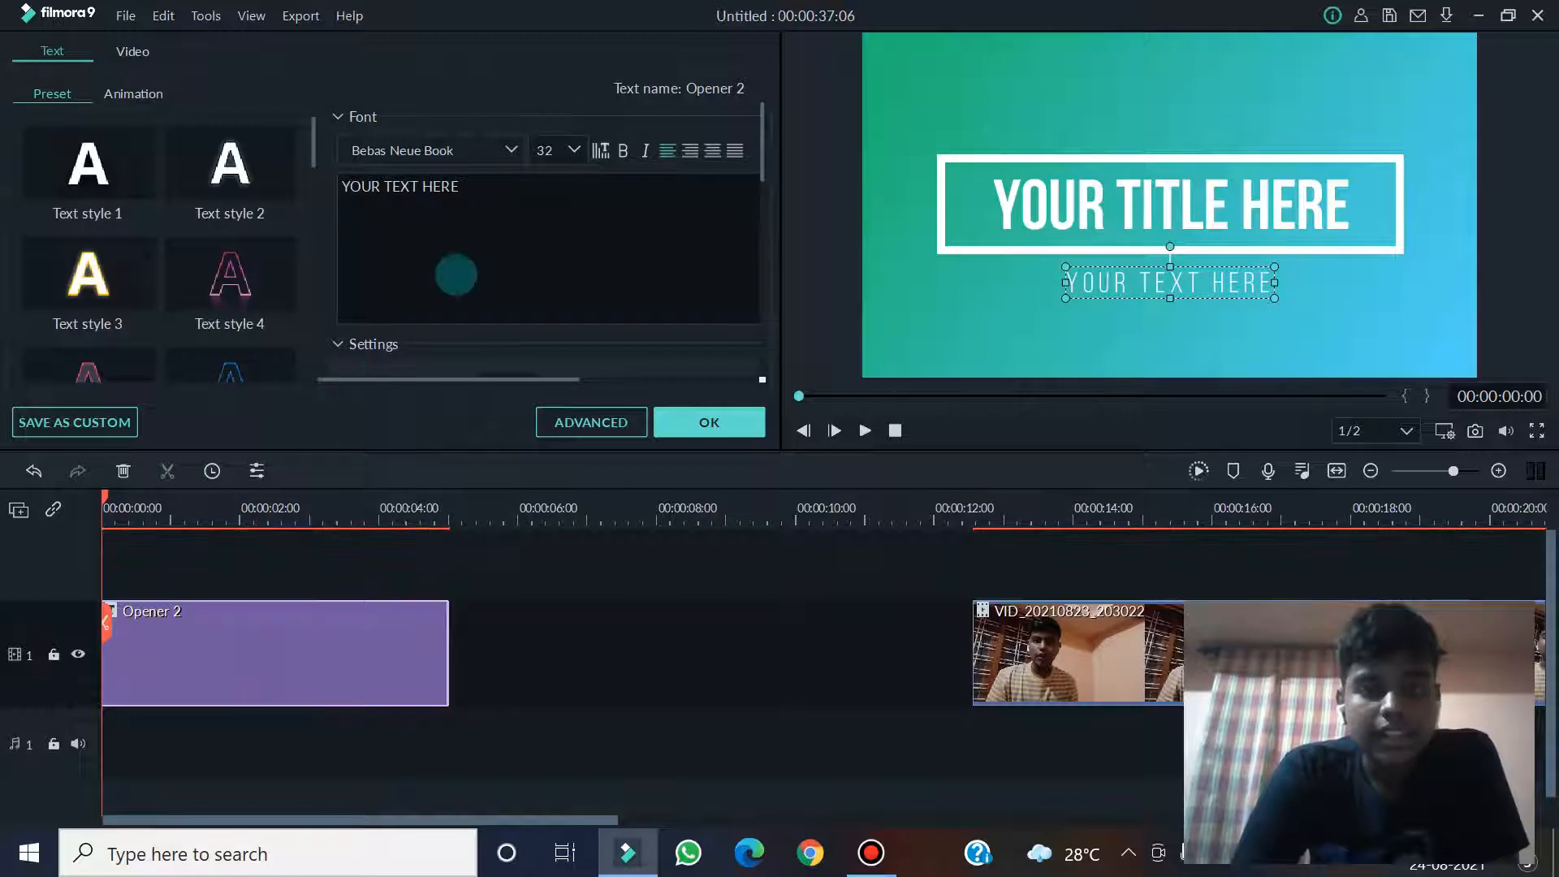
left_click(1154, 210)
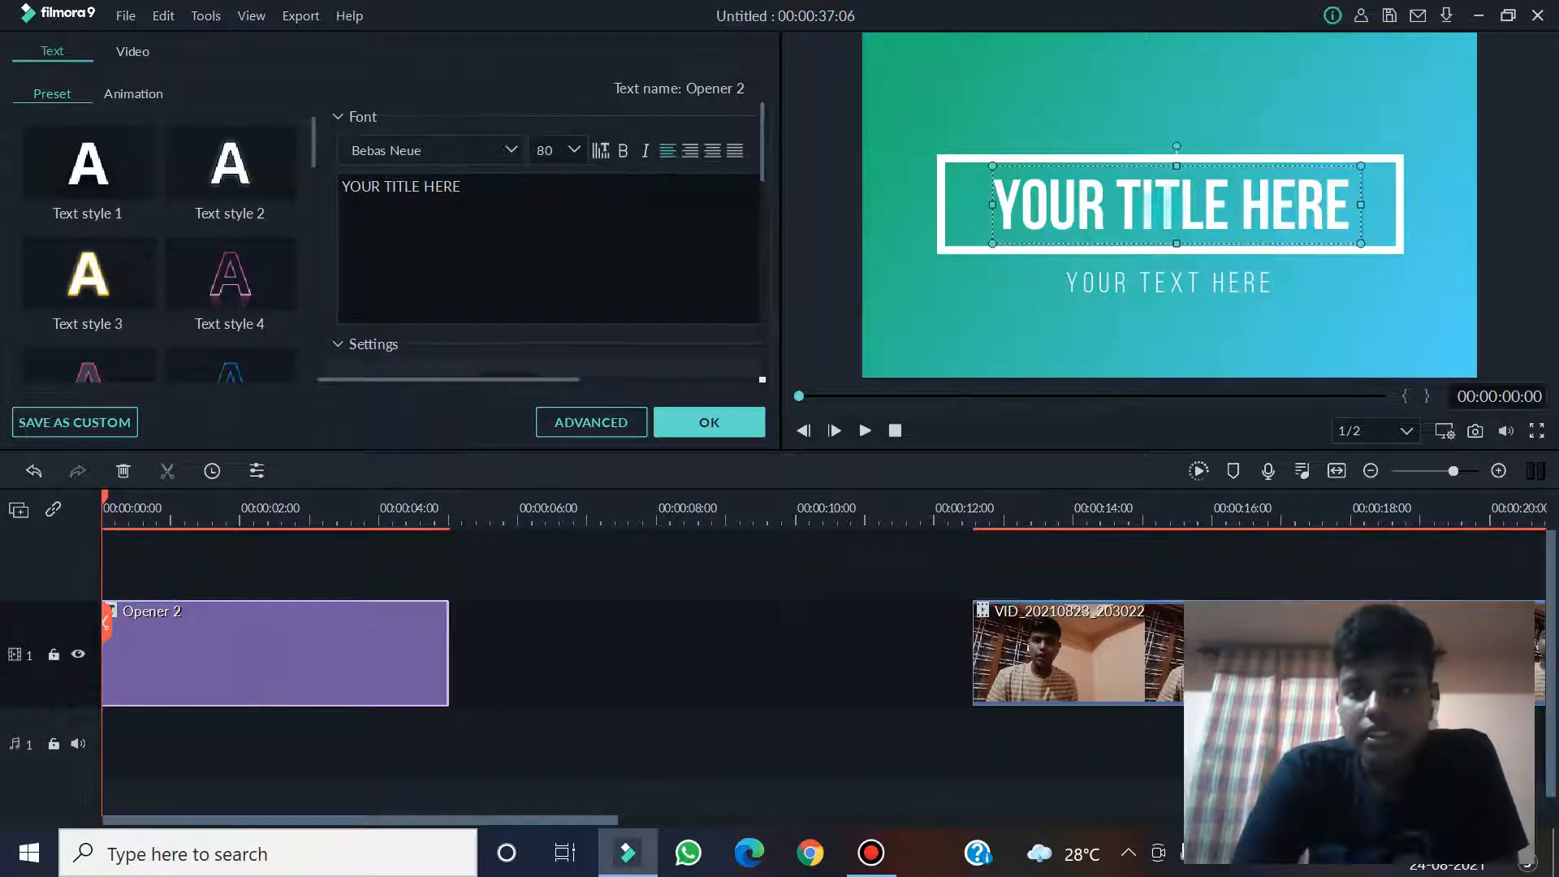
left_click(1188, 283)
left_click(1206, 220)
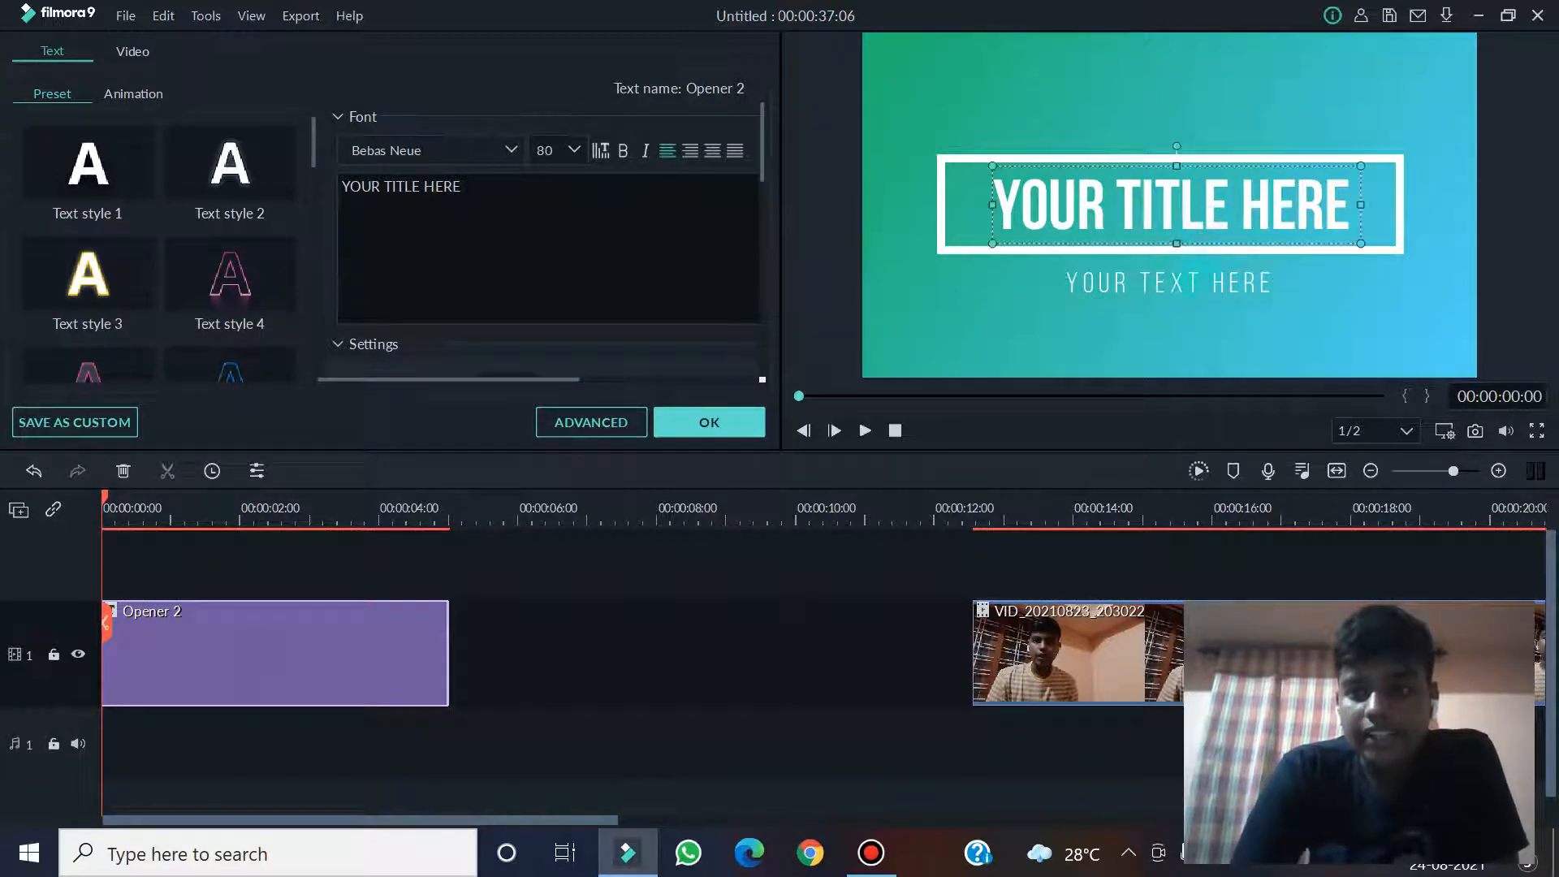
left_click(1187, 283)
left_click_drag(1211, 221, 1205, 220)
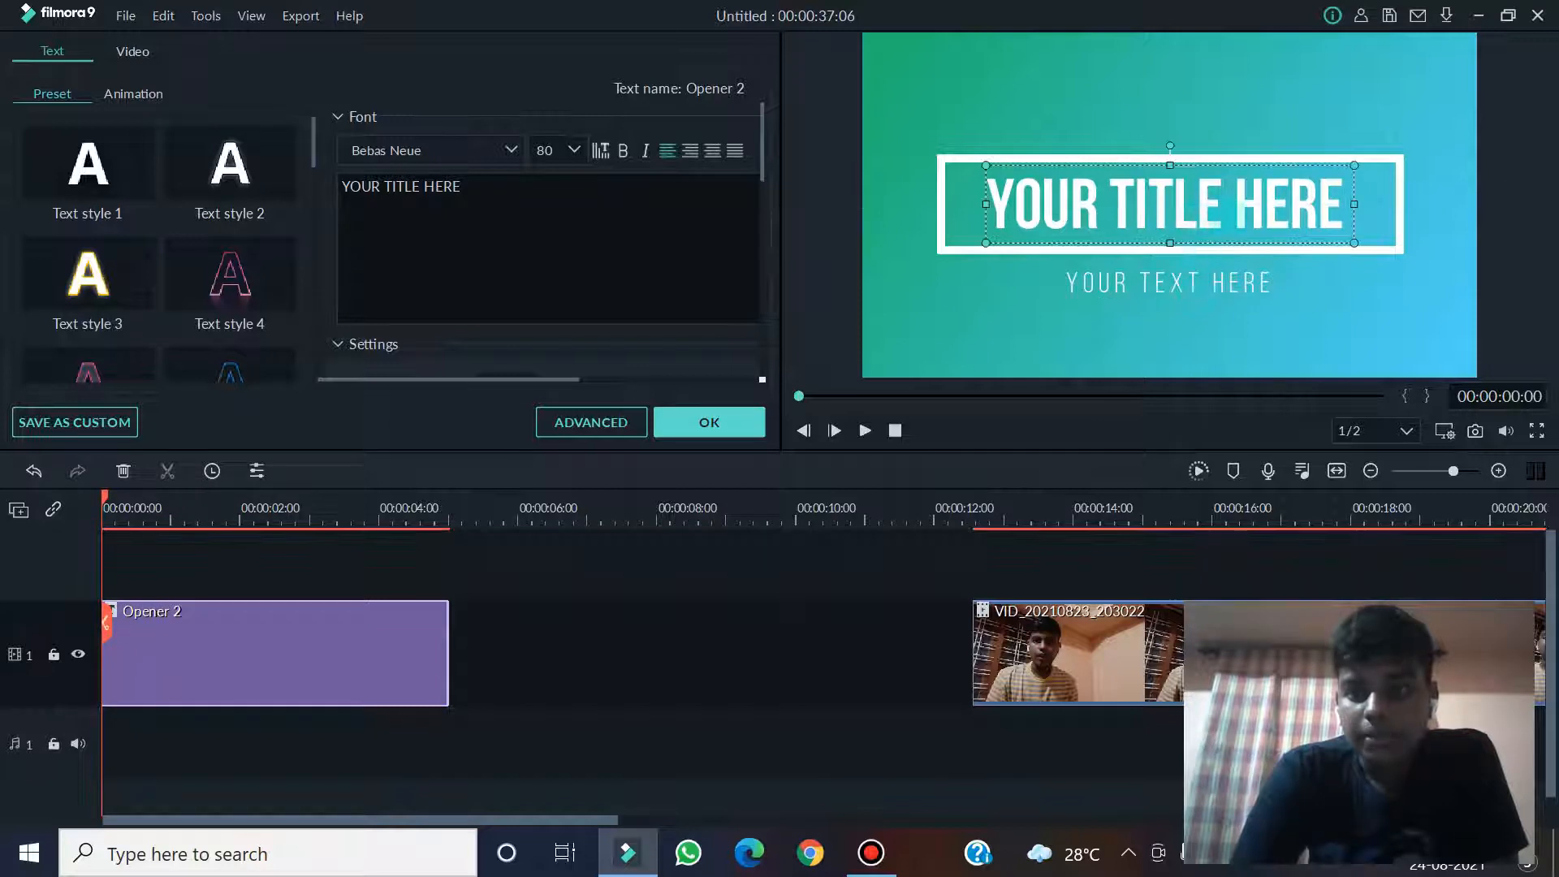
left_click(535, 174)
triple_click(496, 180)
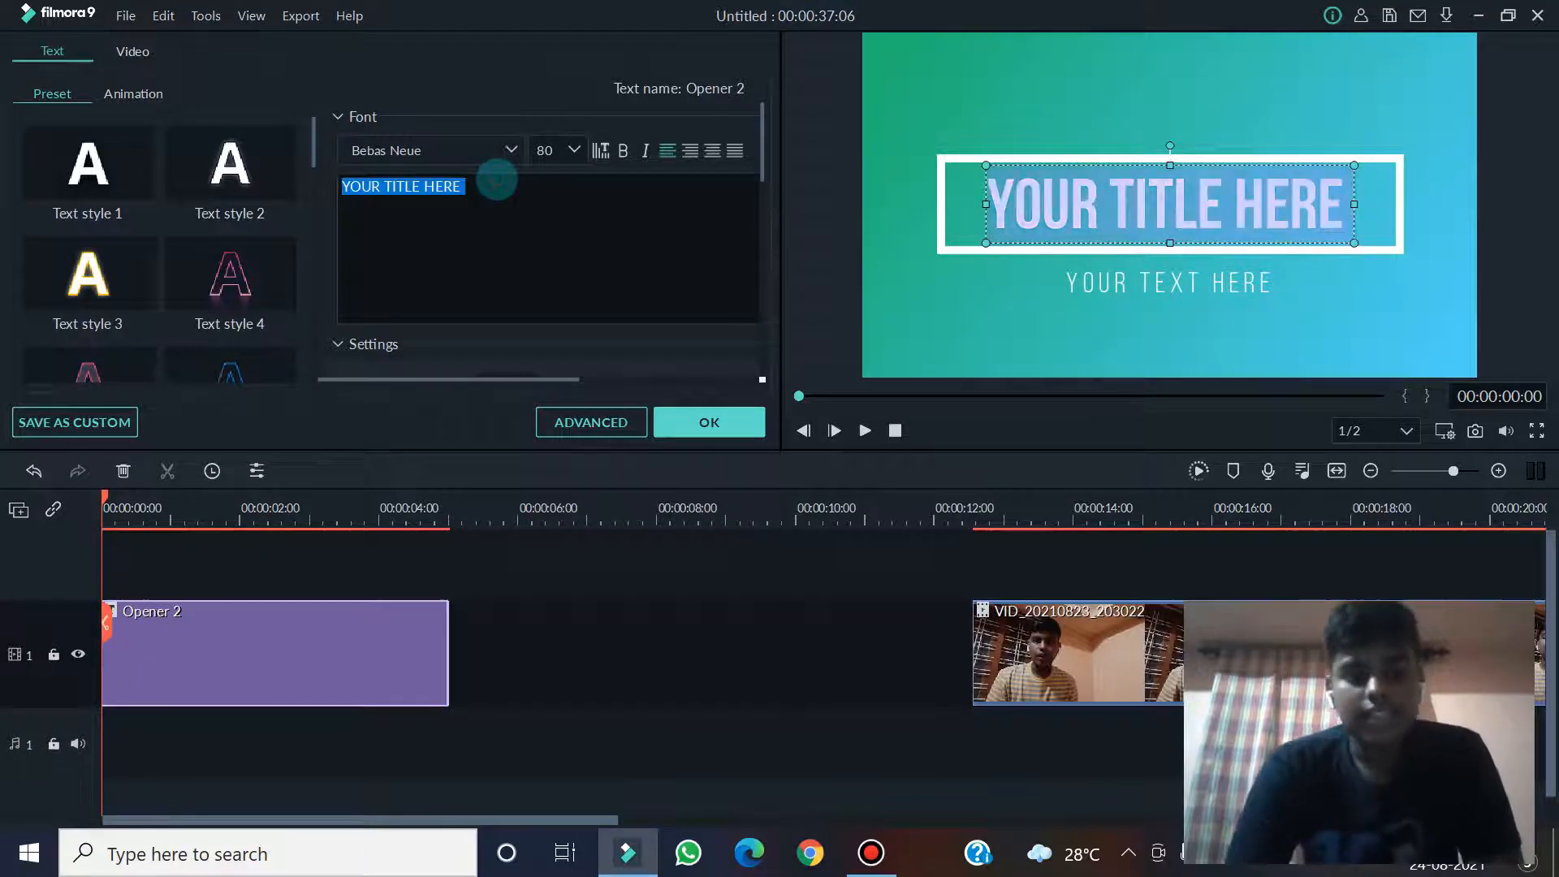
type("PCN")
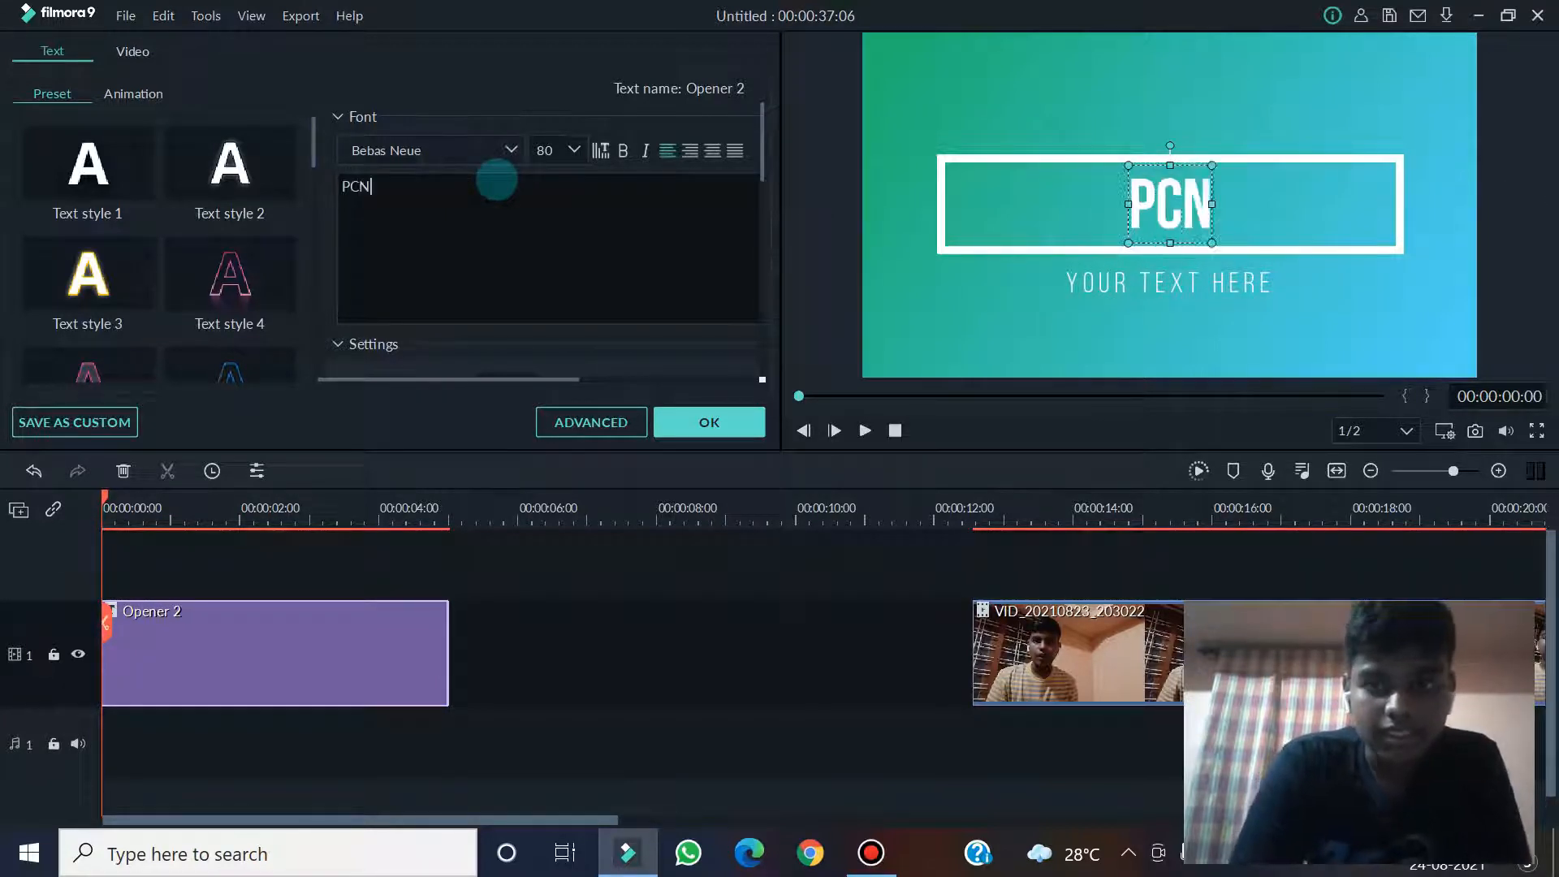
key("BackSpace")
type("M")
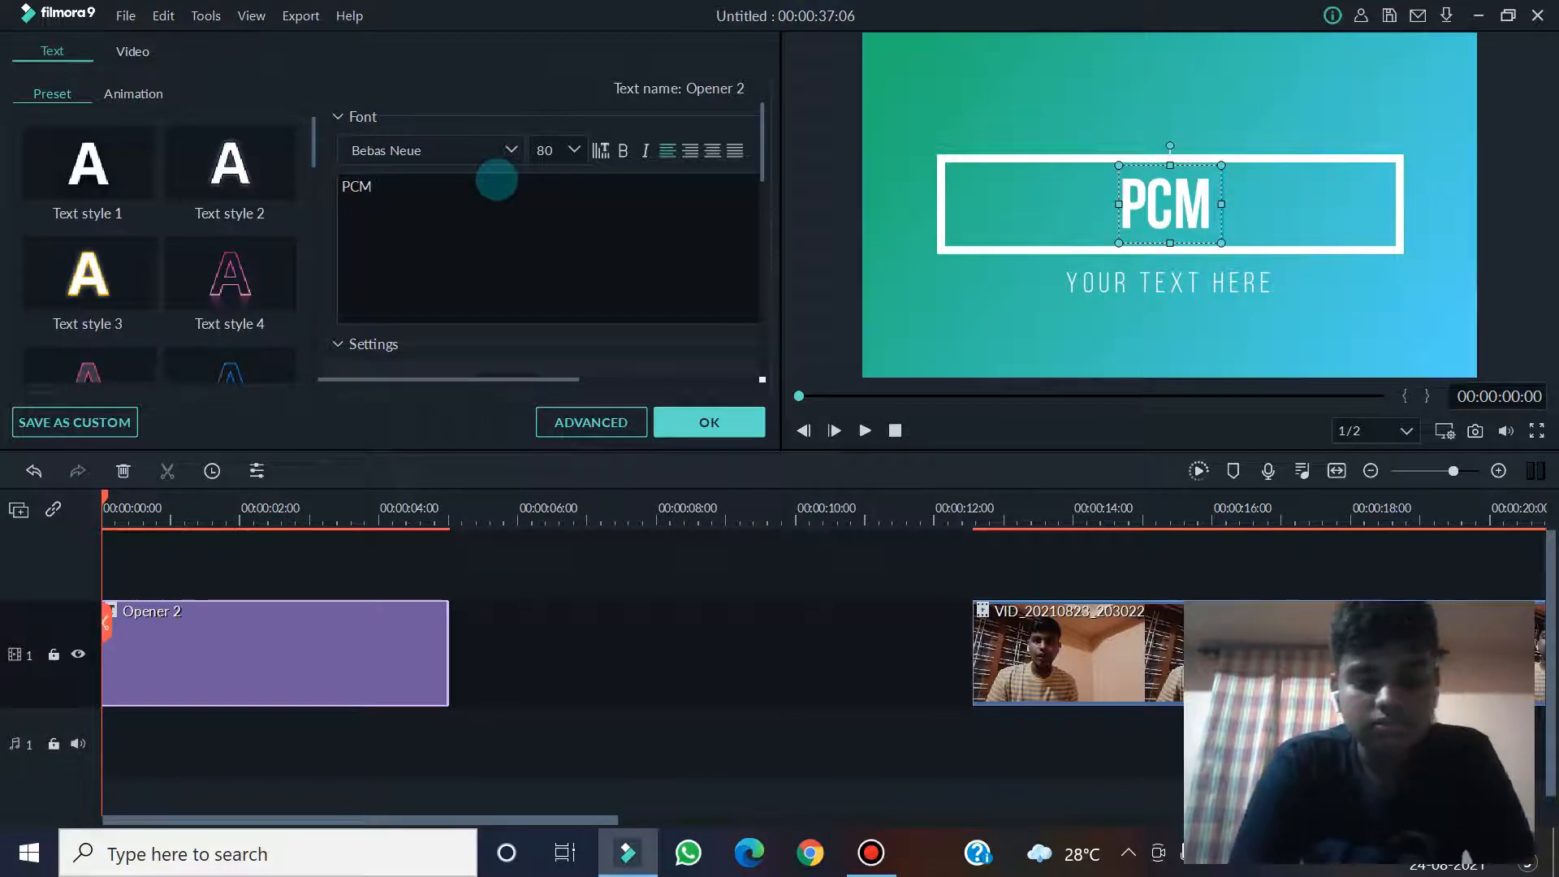
type(" Editx")
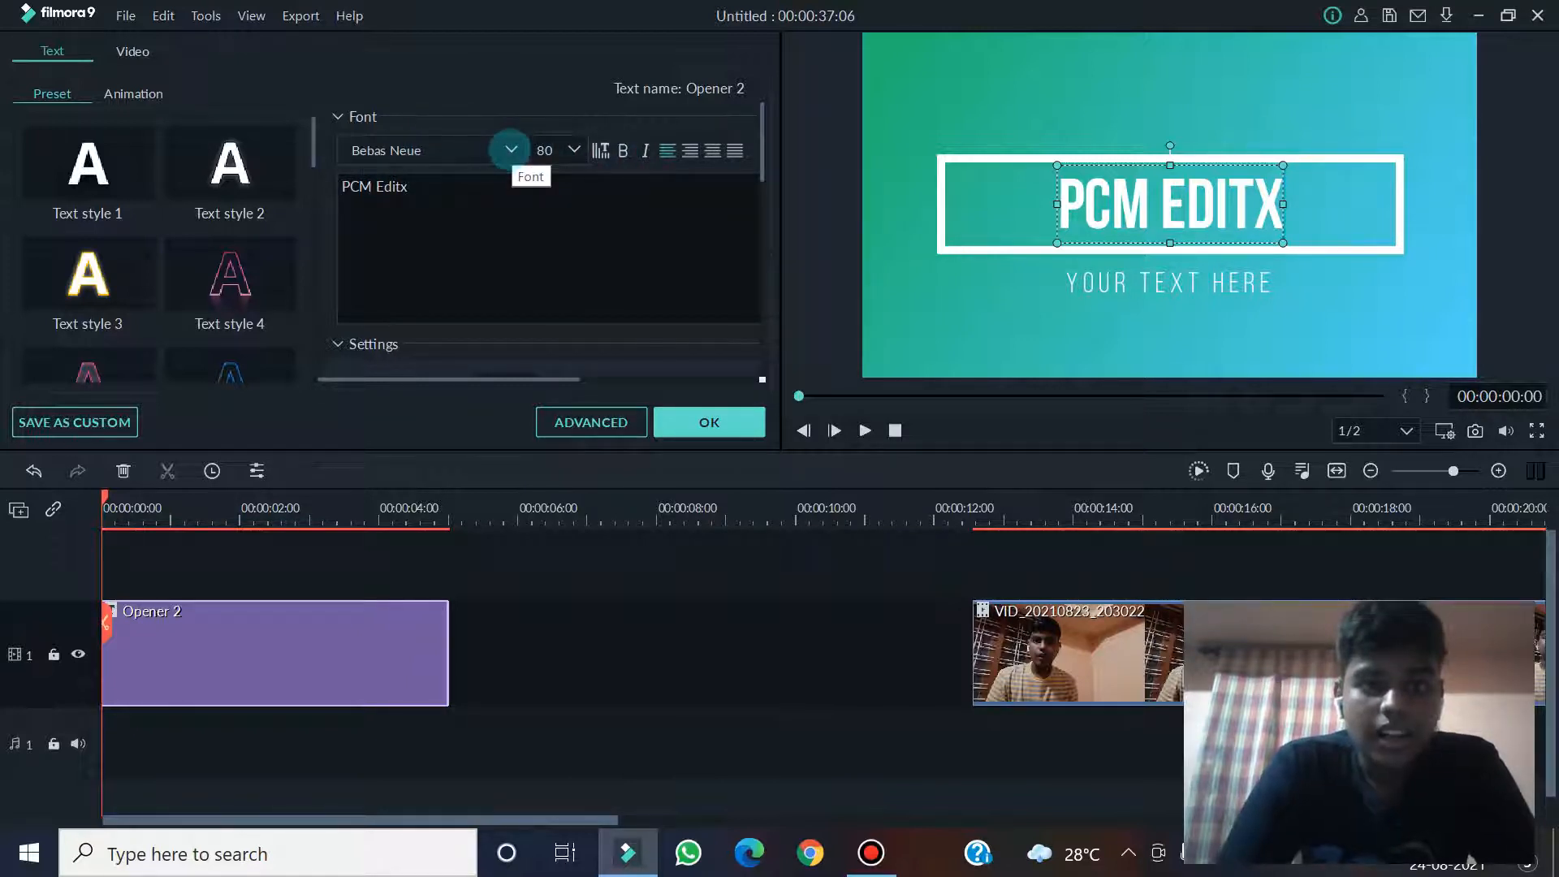
Try the Bodoni MT Negreta cursiva font on the main title, and set it to Book Antiqua
left_click(511, 150)
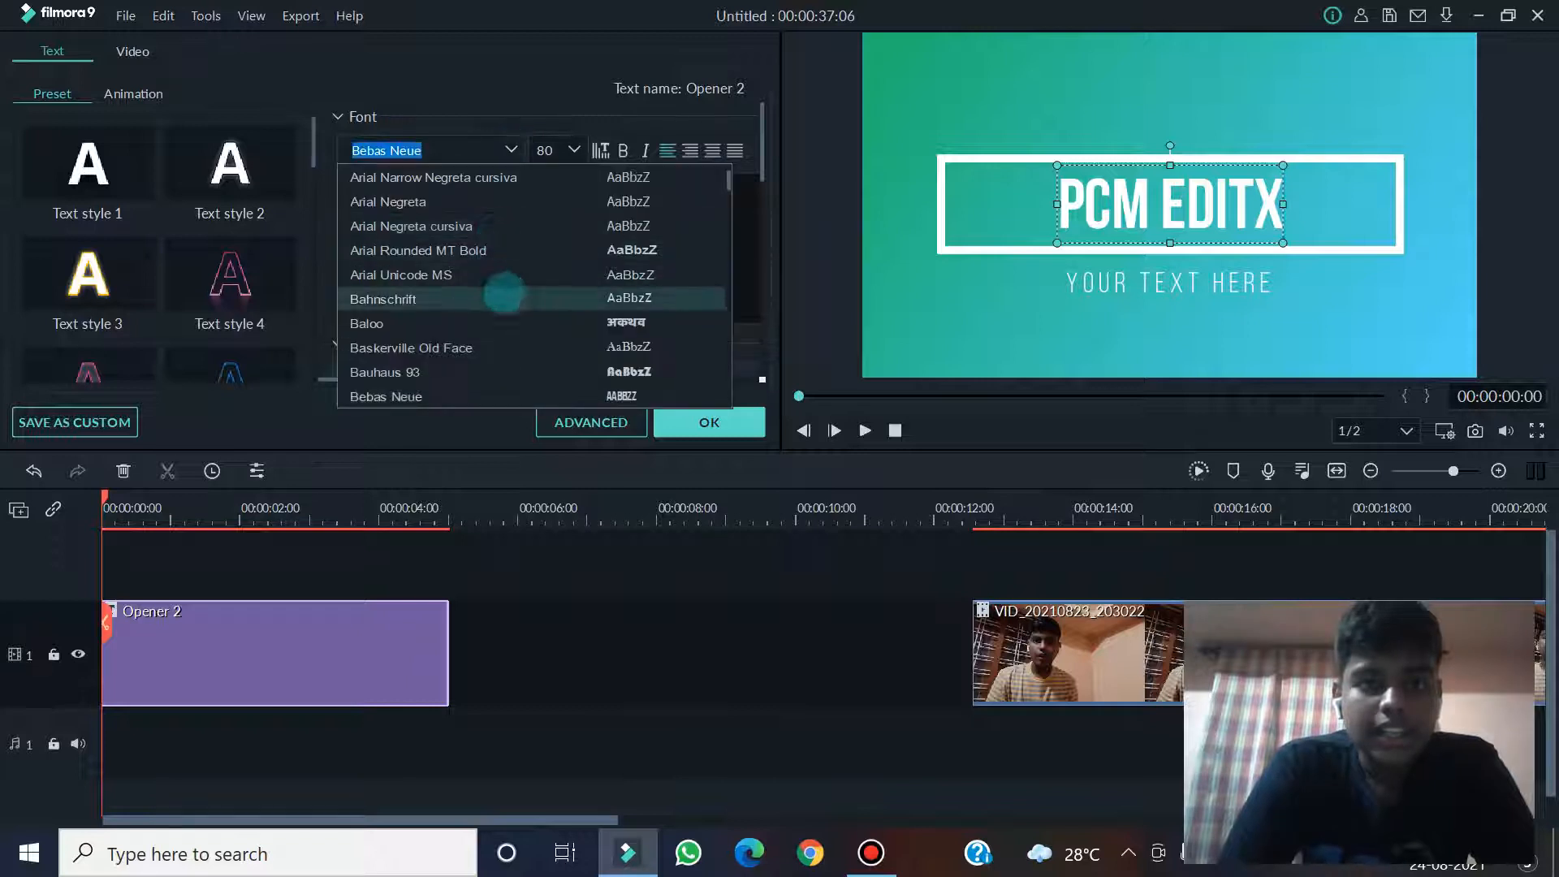
scroll(544, 235, "down", 1)
scroll(532, 243, "down", 5)
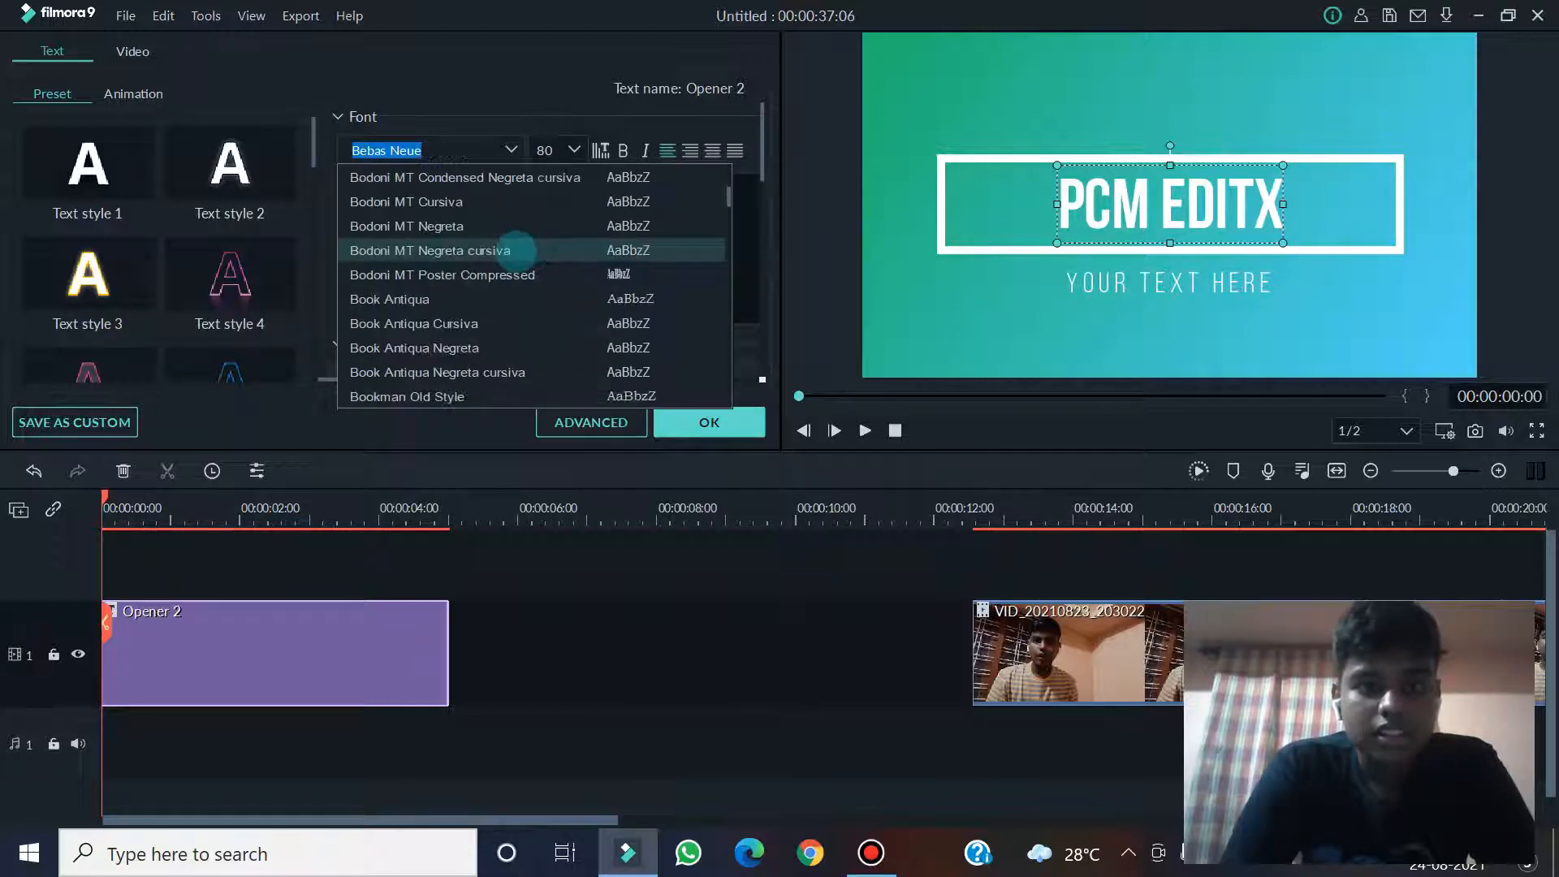
left_click(515, 250)
left_click(511, 151)
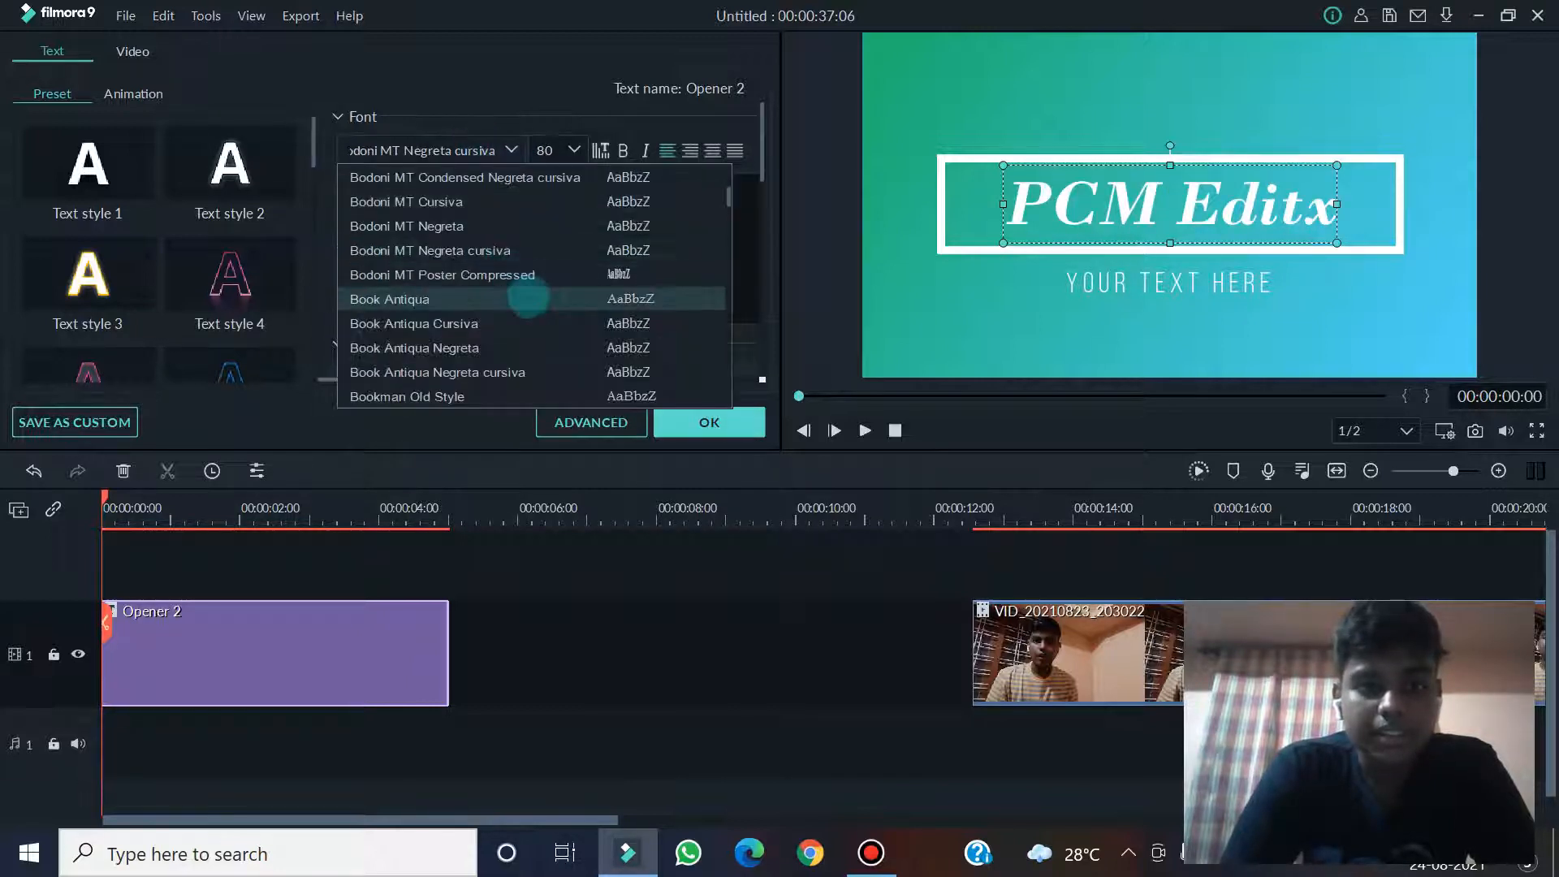
left_click(522, 296)
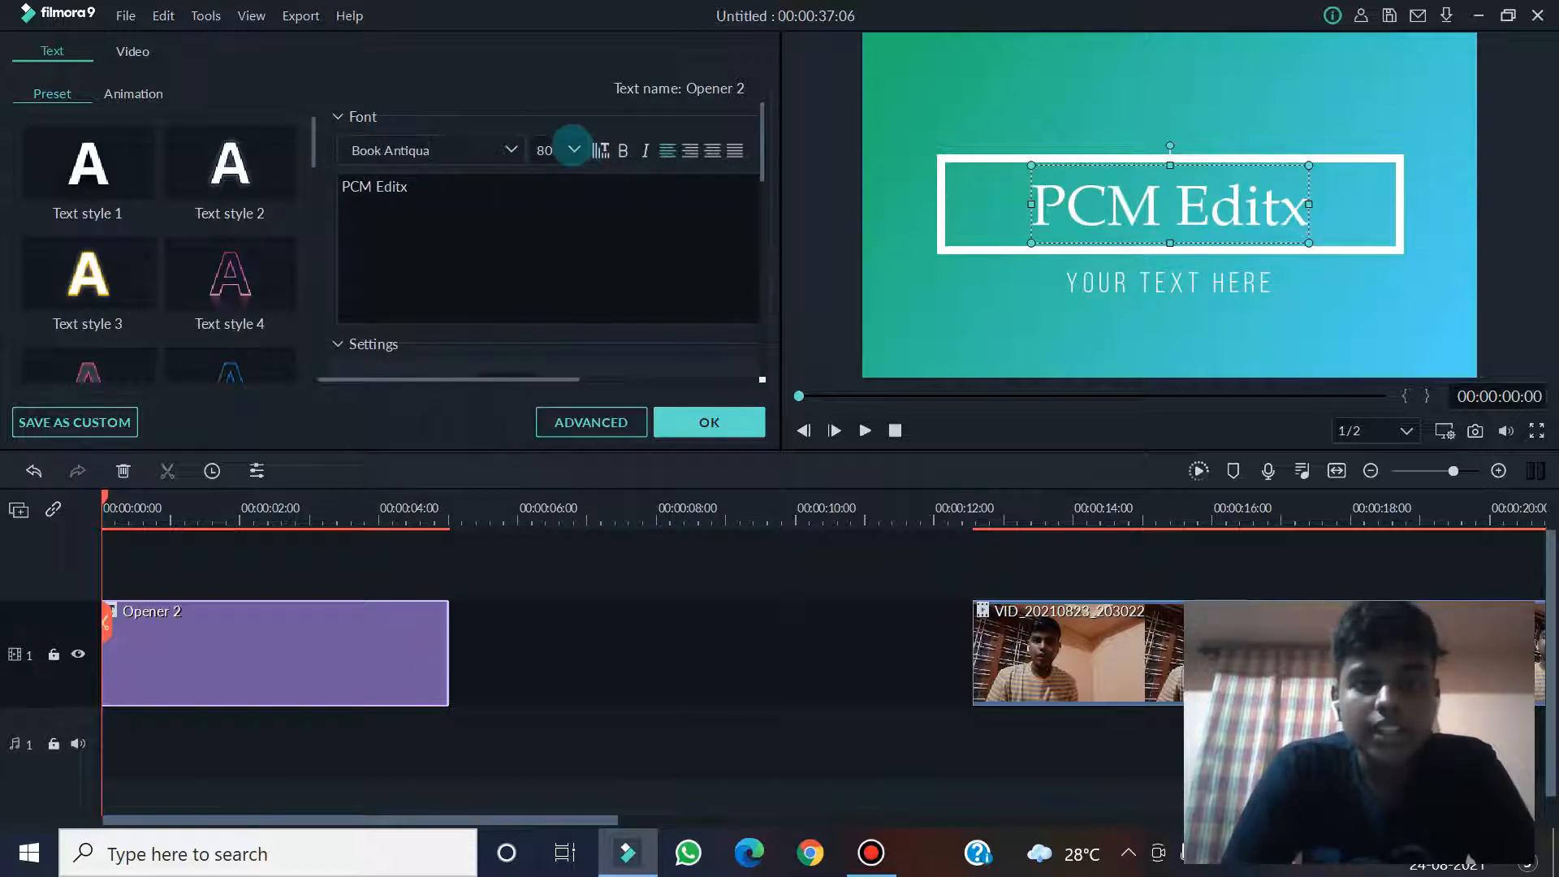
Set the main title's font size to 95 and make it bold and italic
left_click(573, 149)
left_click(548, 255)
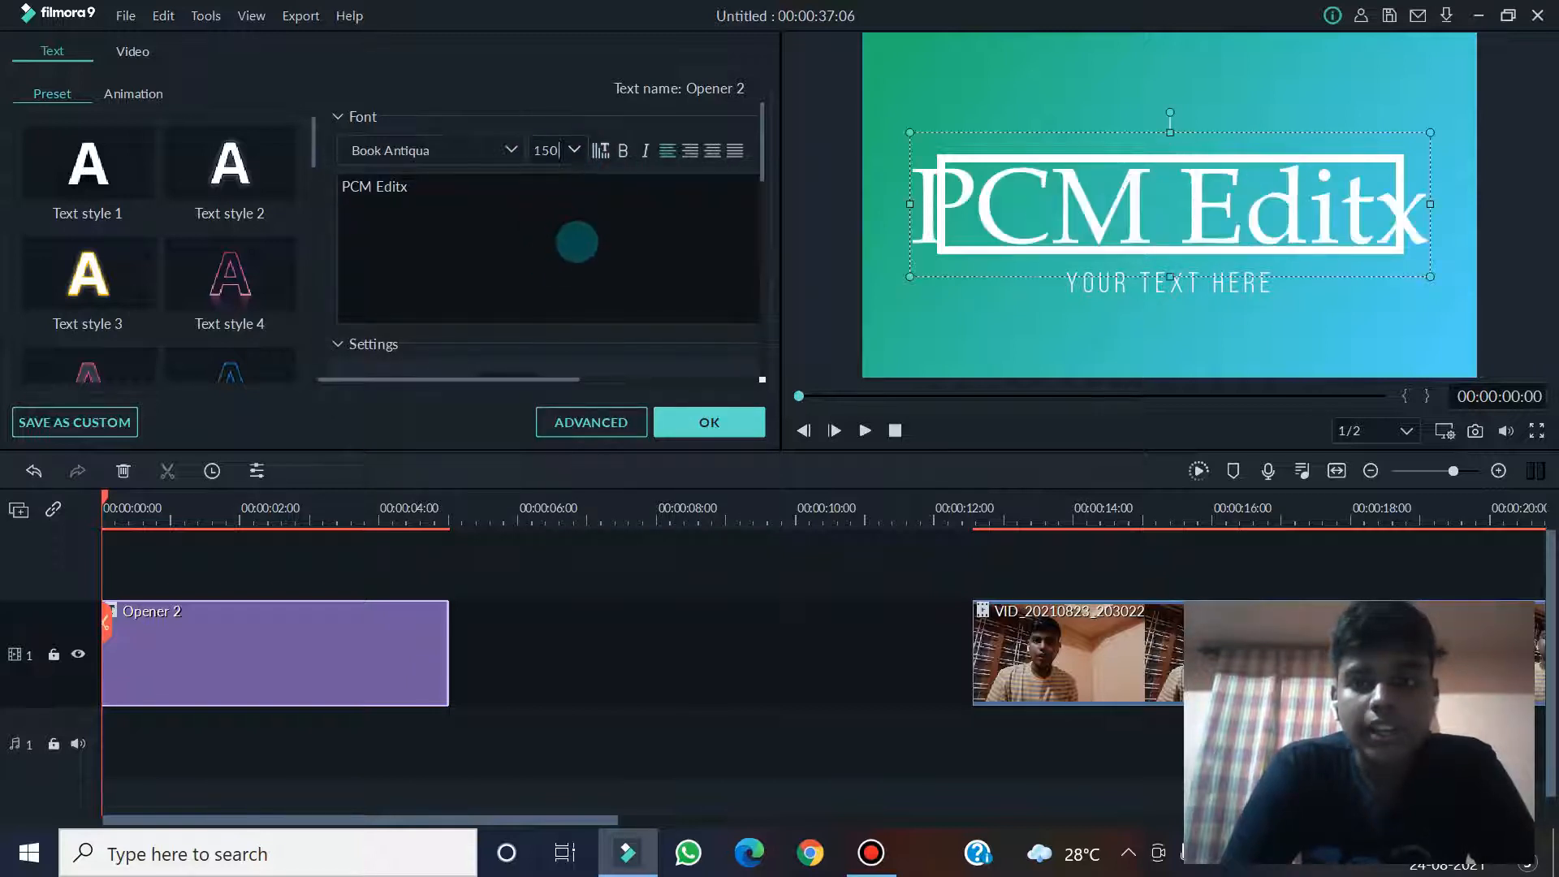
left_click(573, 149)
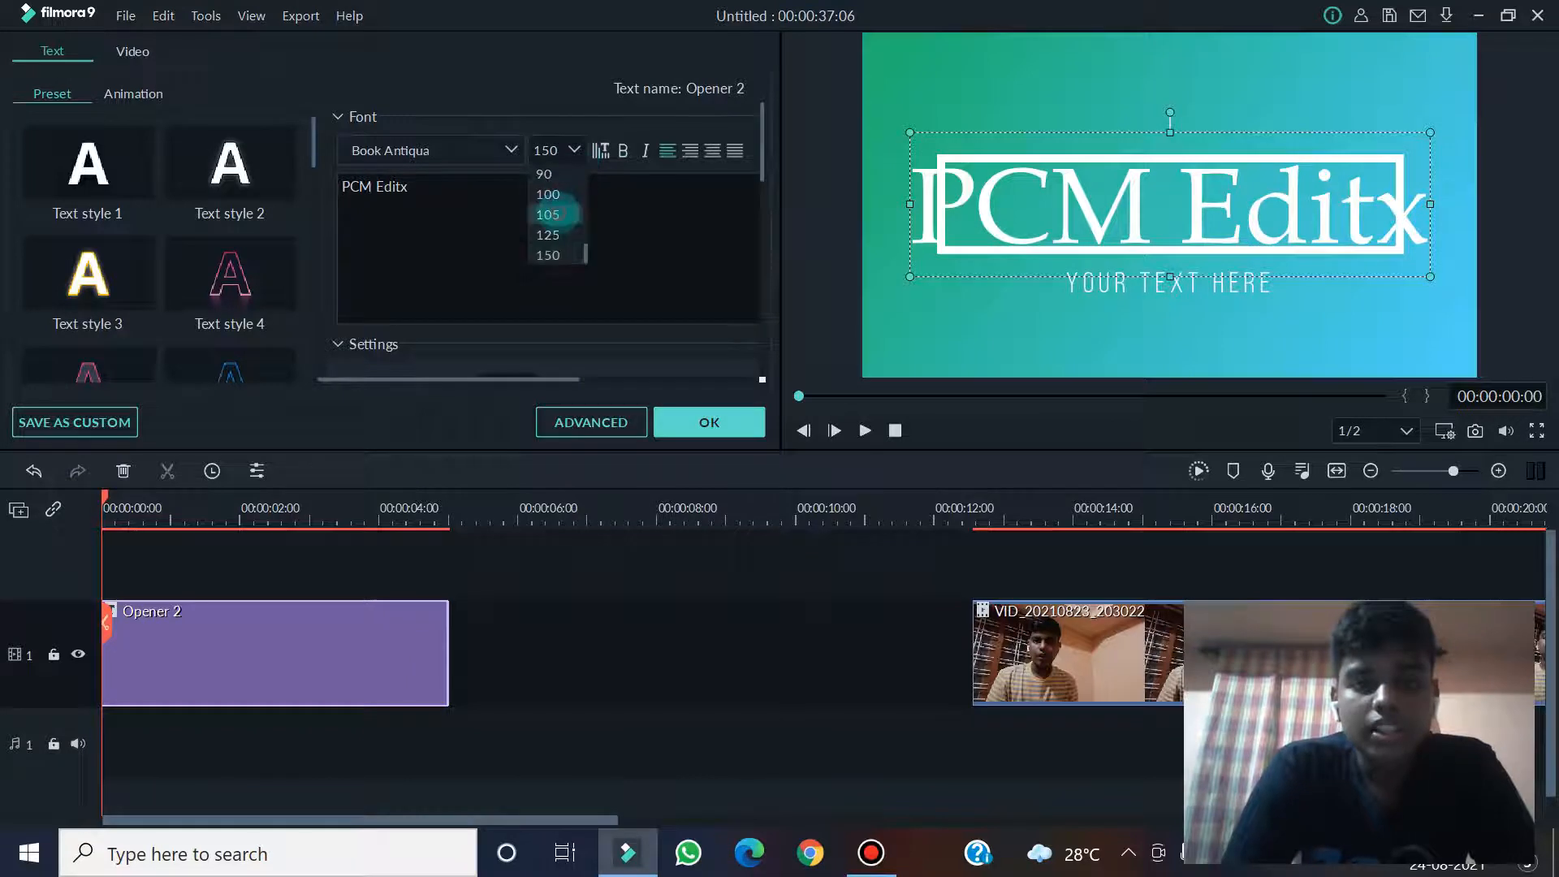
left_click(552, 212)
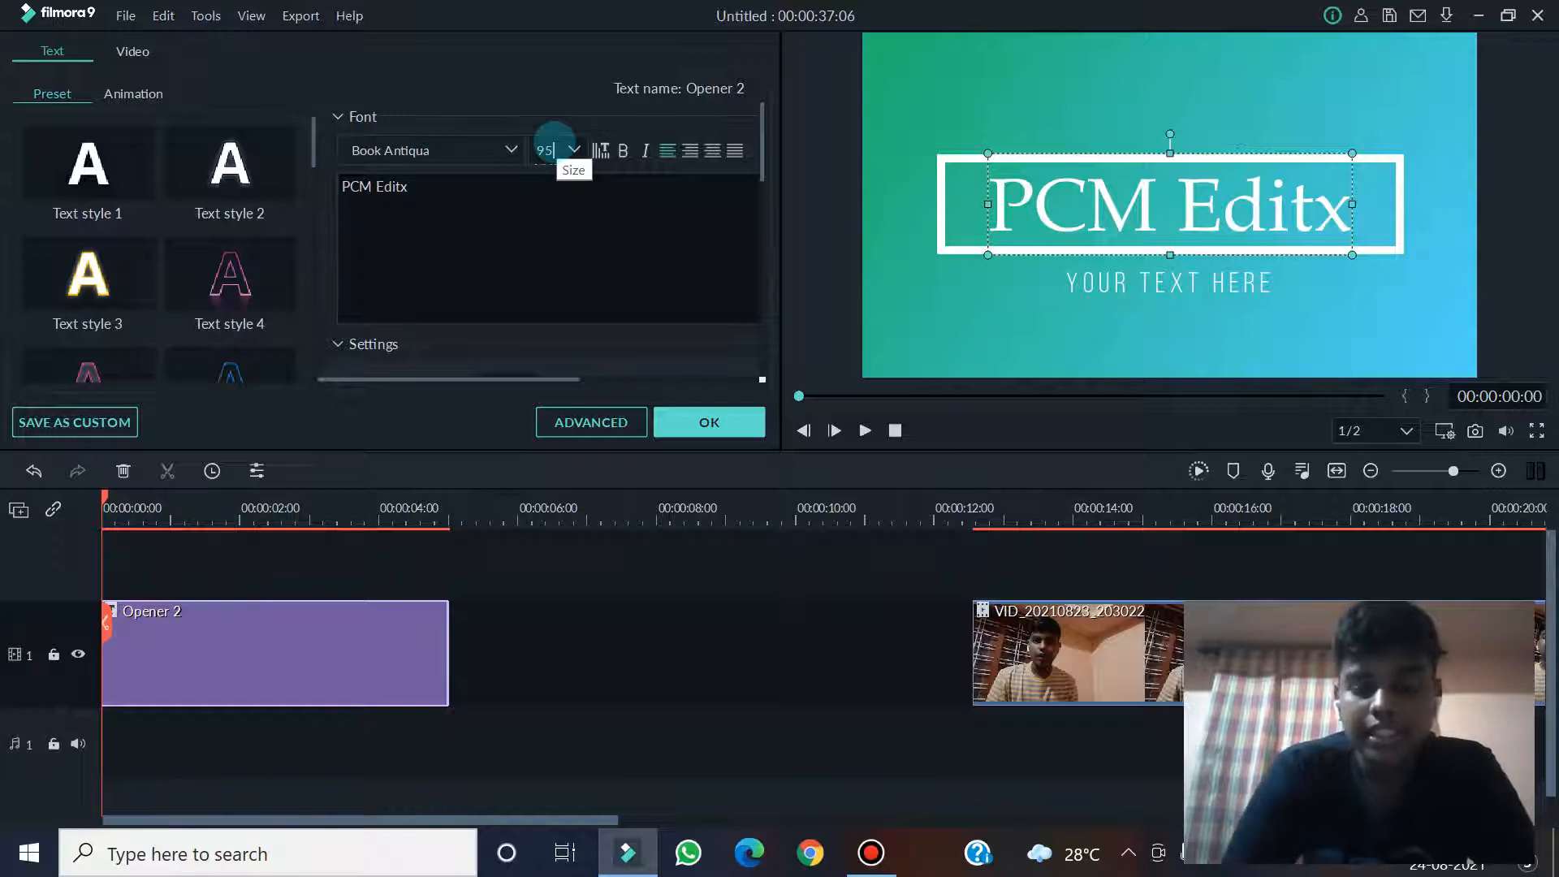
key("Return")
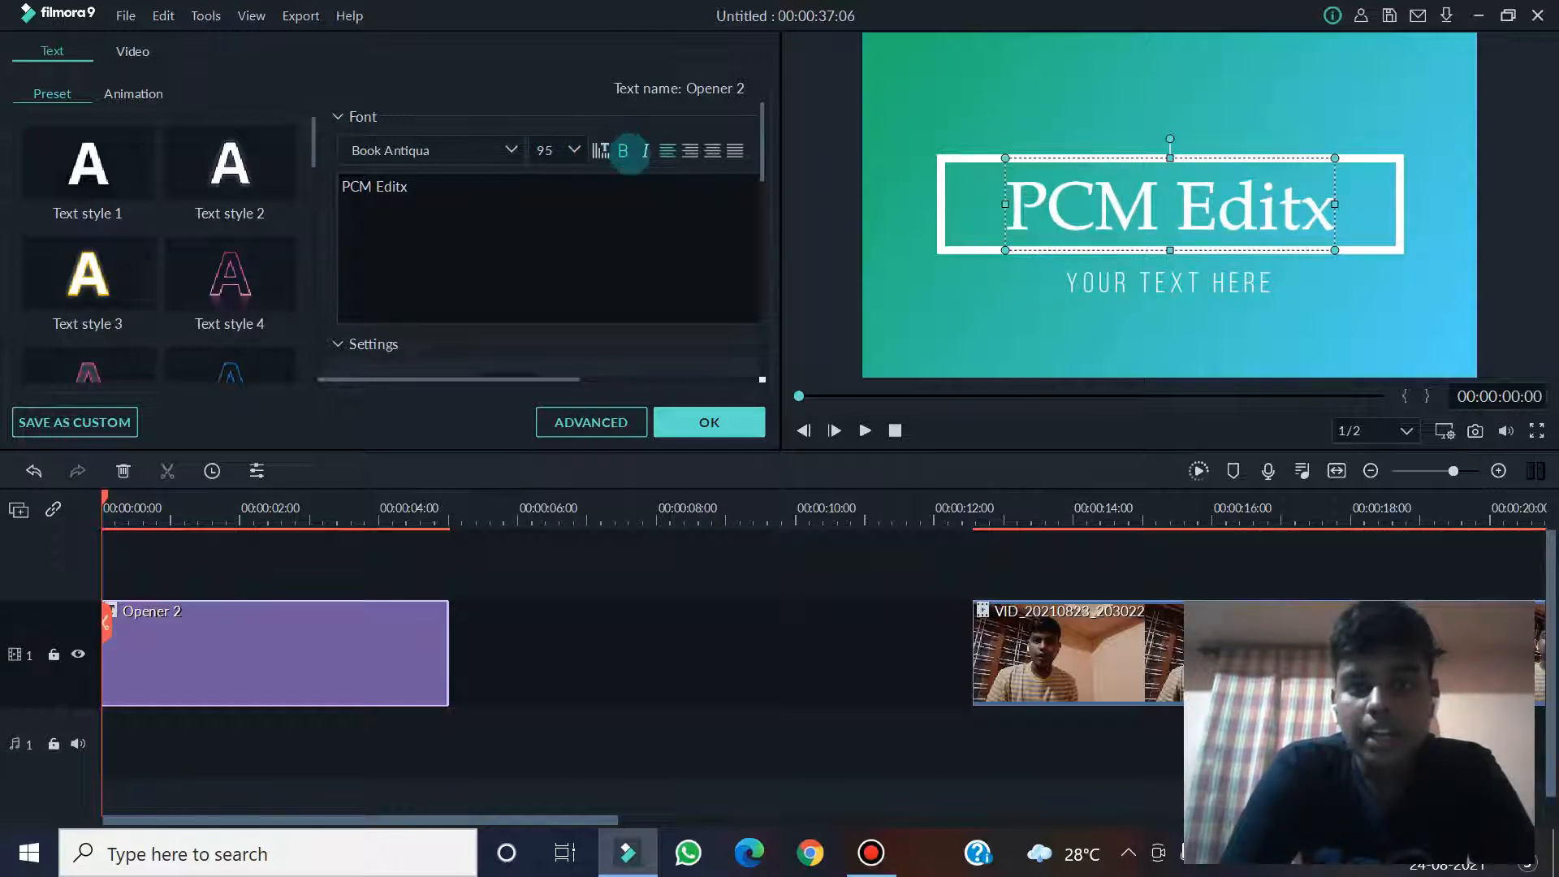
left_click(645, 151)
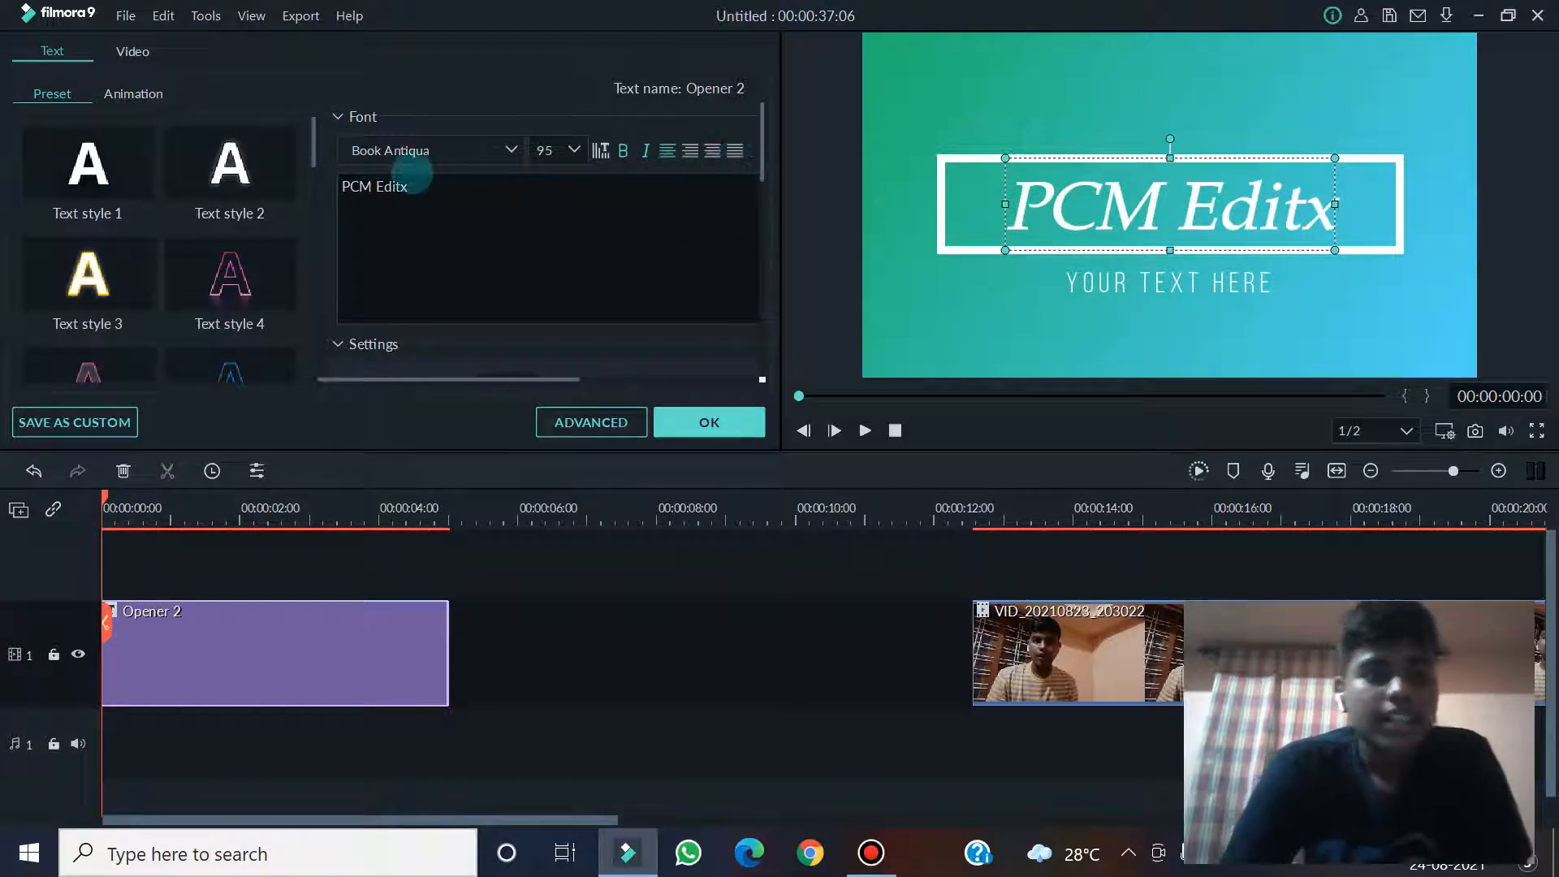
Try the preset text styles 2, 3 and 4 on the main title, and apply Text style 1
left_click(100, 172)
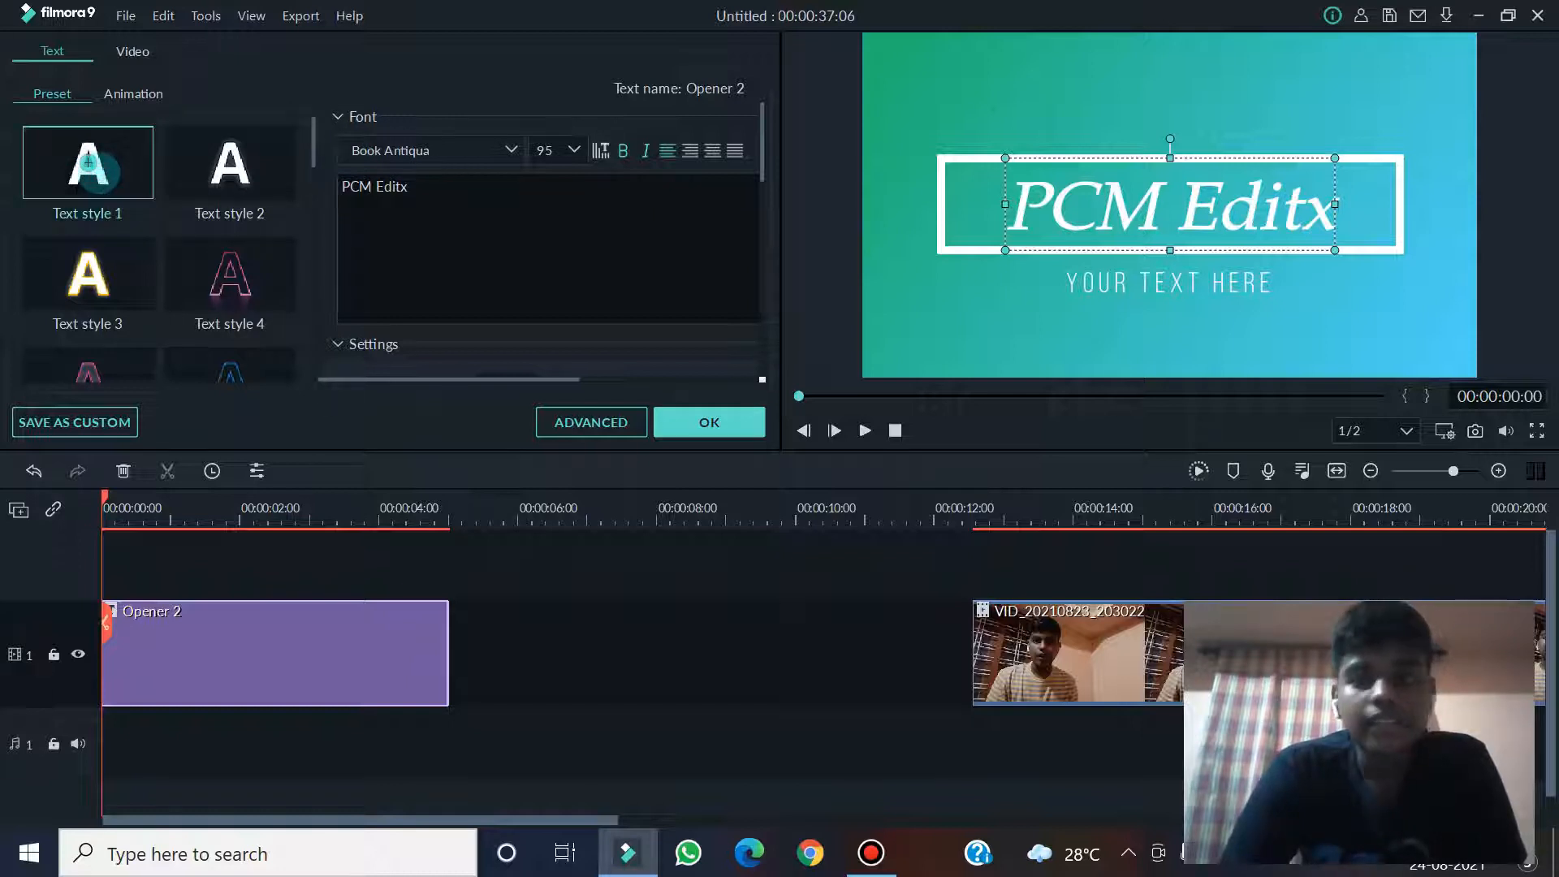
left_click(188, 167)
left_click(76, 257)
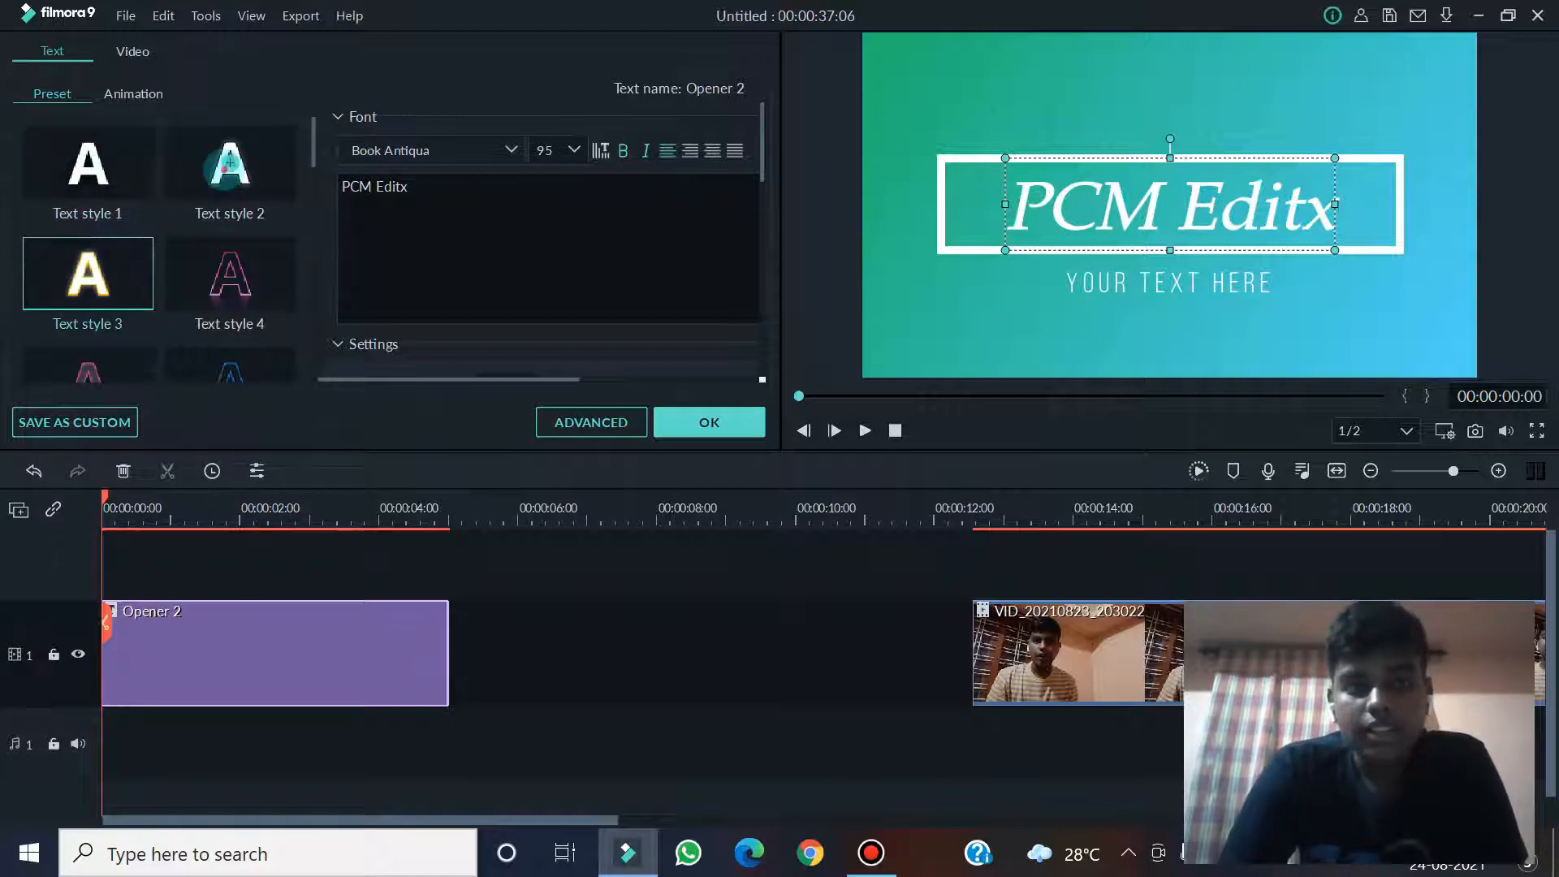
double_click(224, 169)
left_click(73, 273)
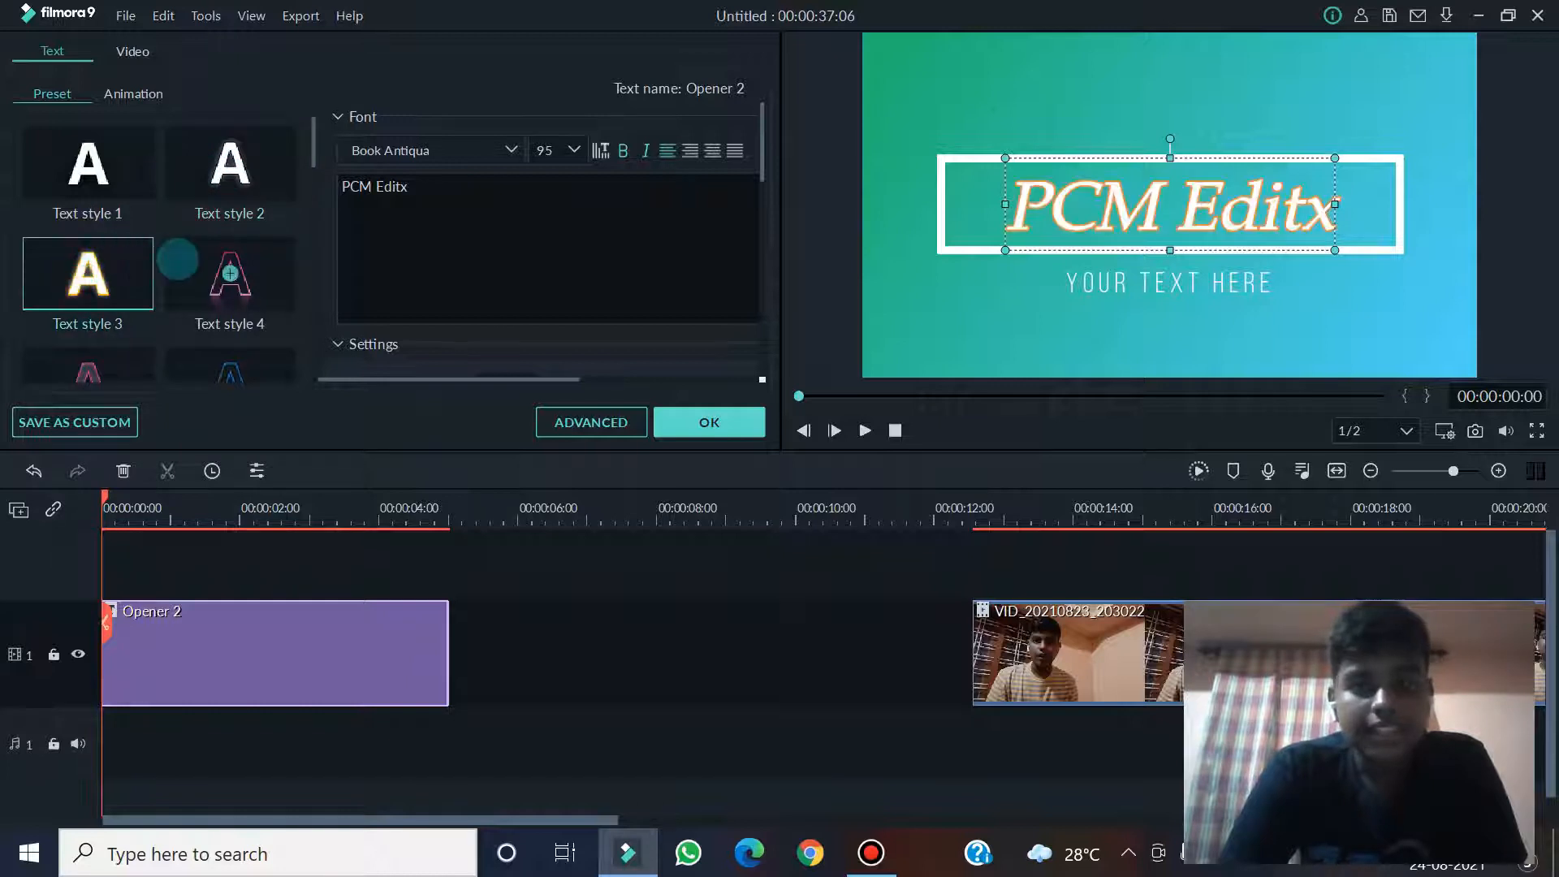
double_click(180, 259)
scroll(73, 274, "down", 8)
scroll(105, 227, "up", 8)
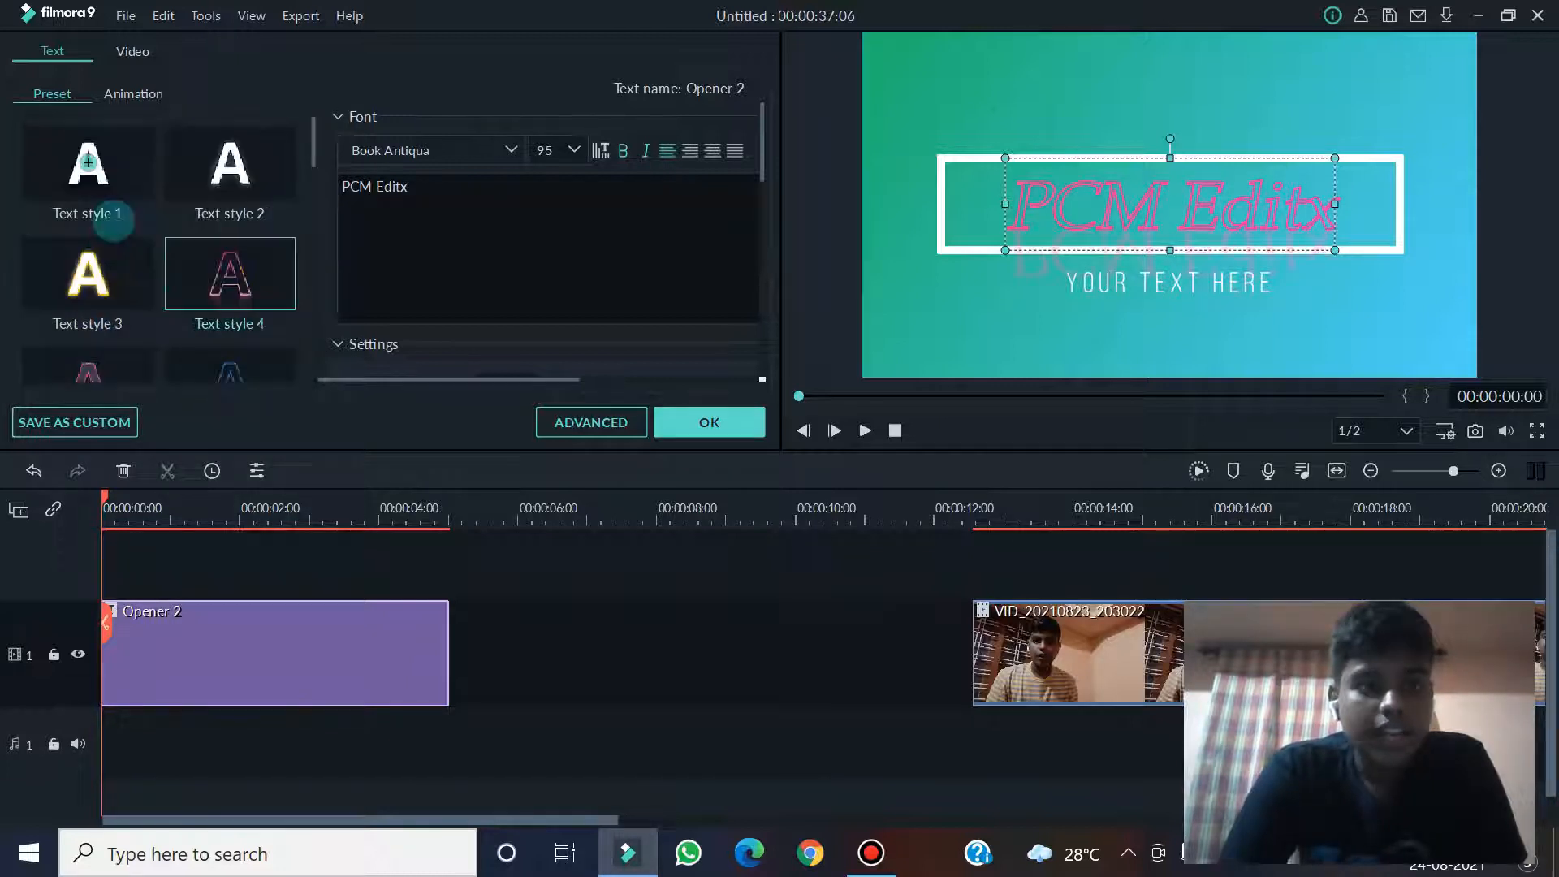
left_click(88, 162)
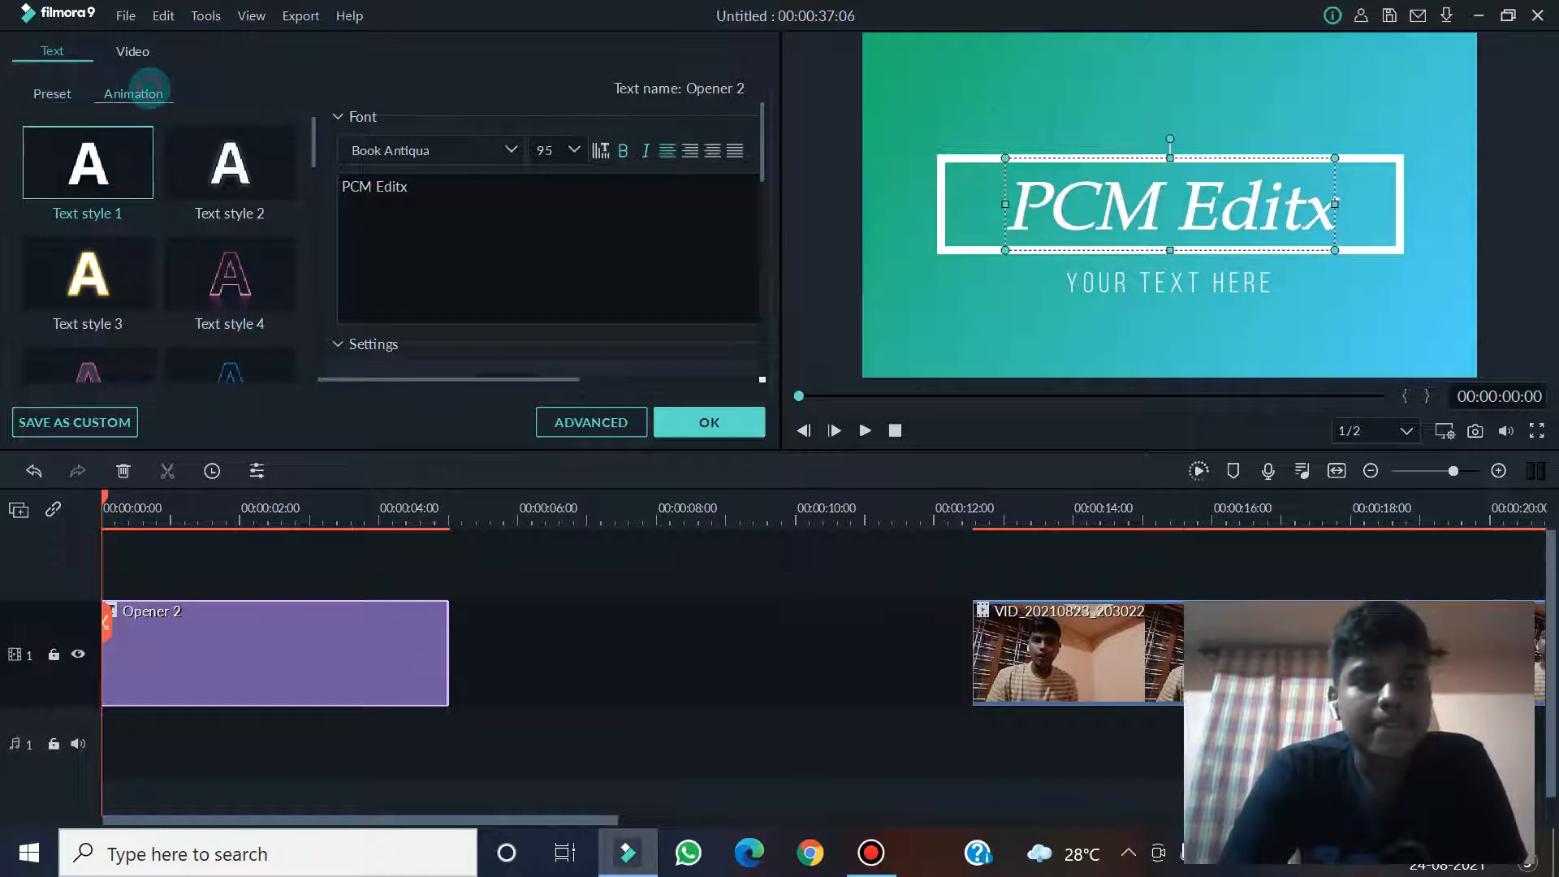
Apply the Cinema style text animation to the "PCM Editx" title
left_click(148, 86)
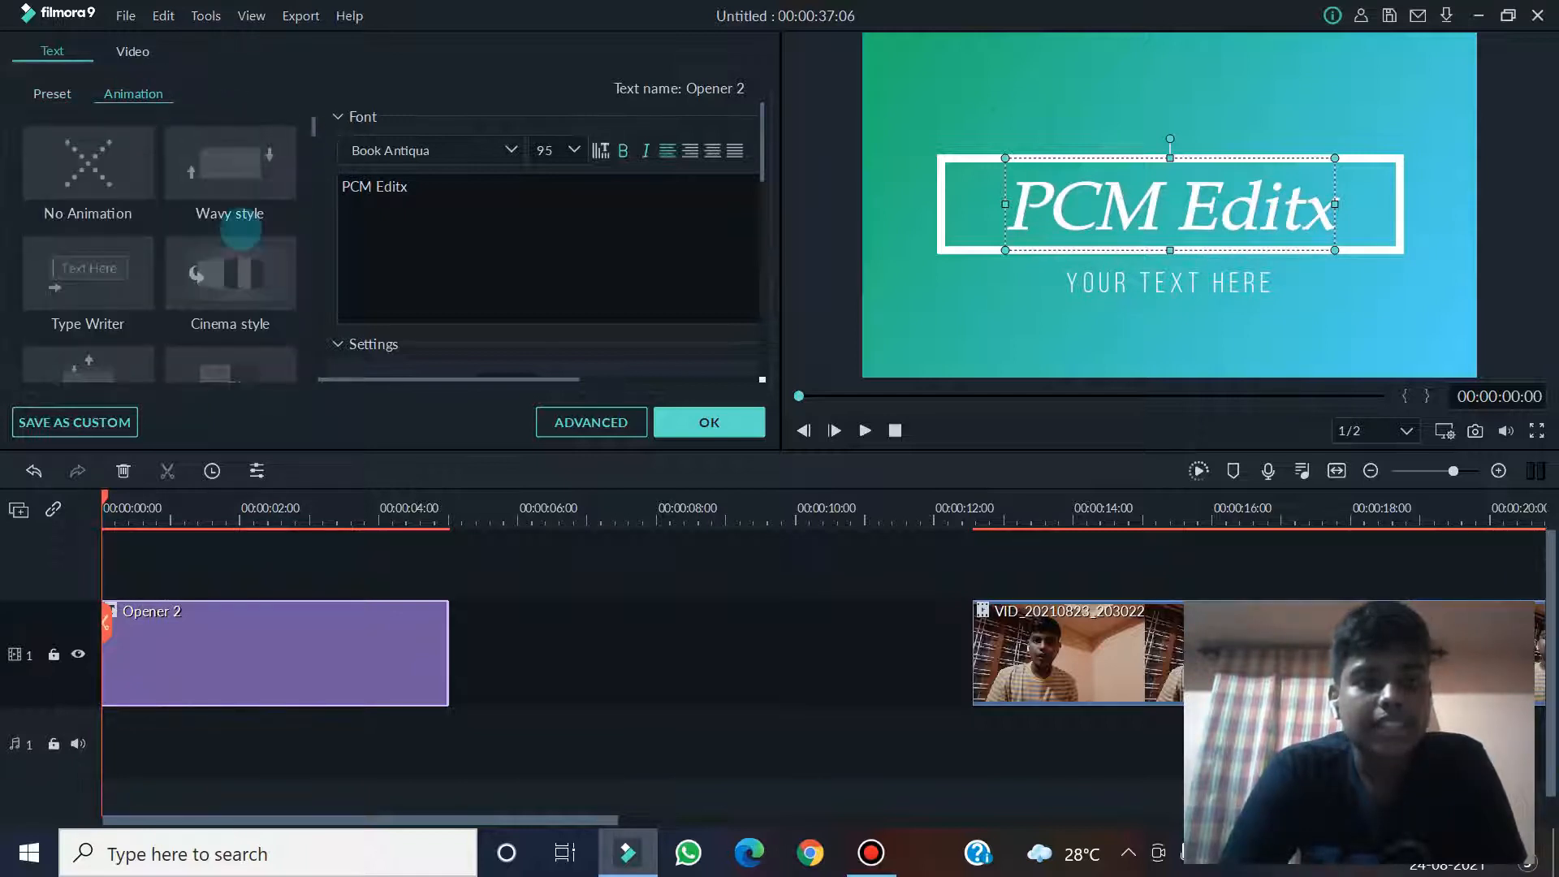
double_click(230, 179)
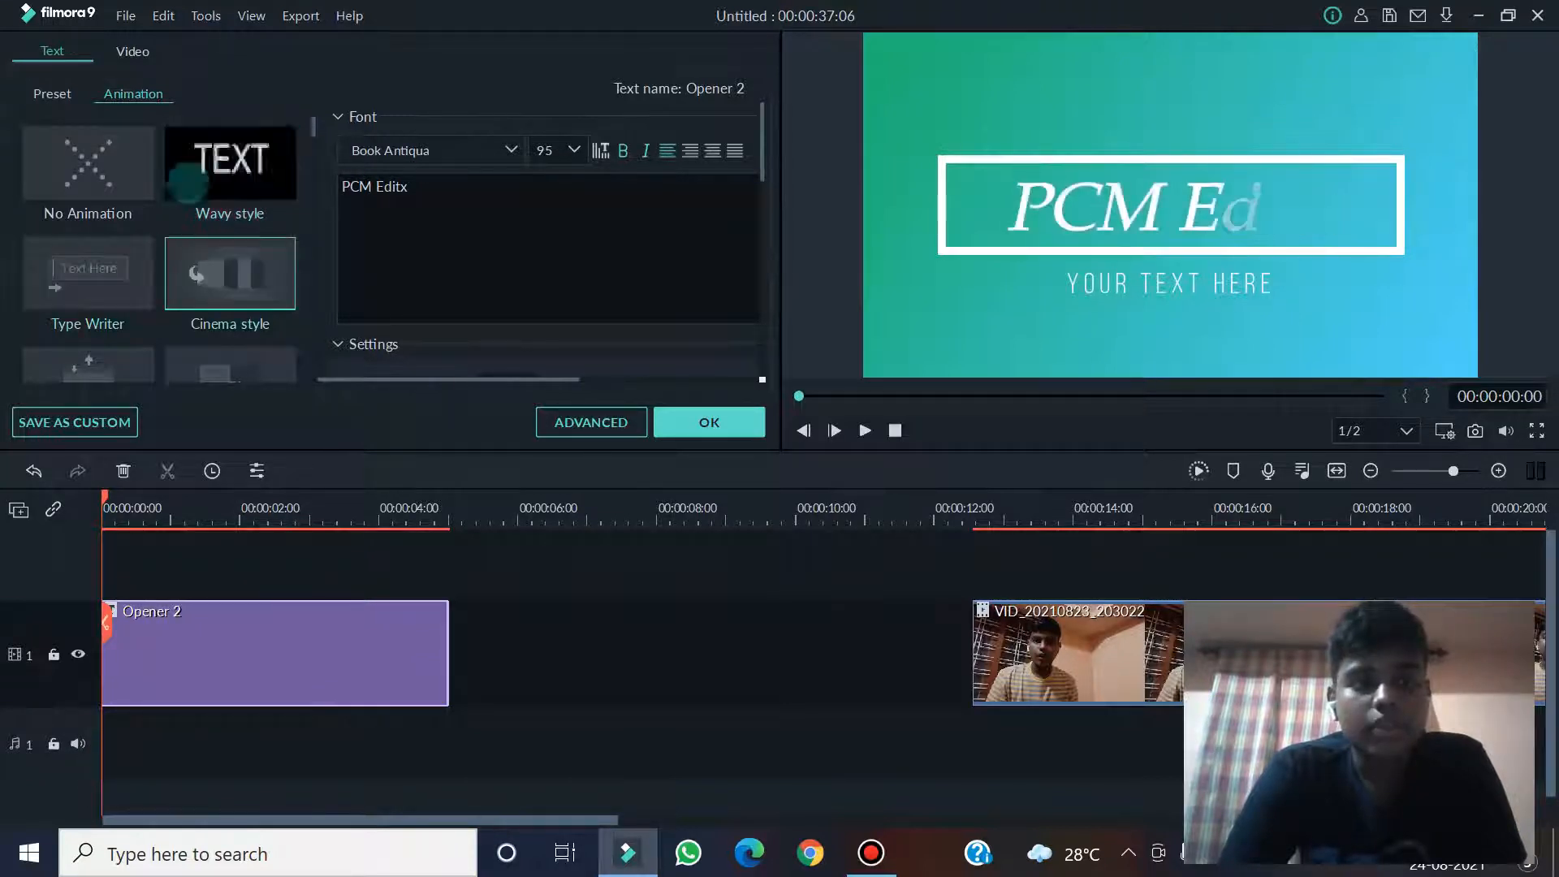
left_click(133, 51)
left_click(52, 50)
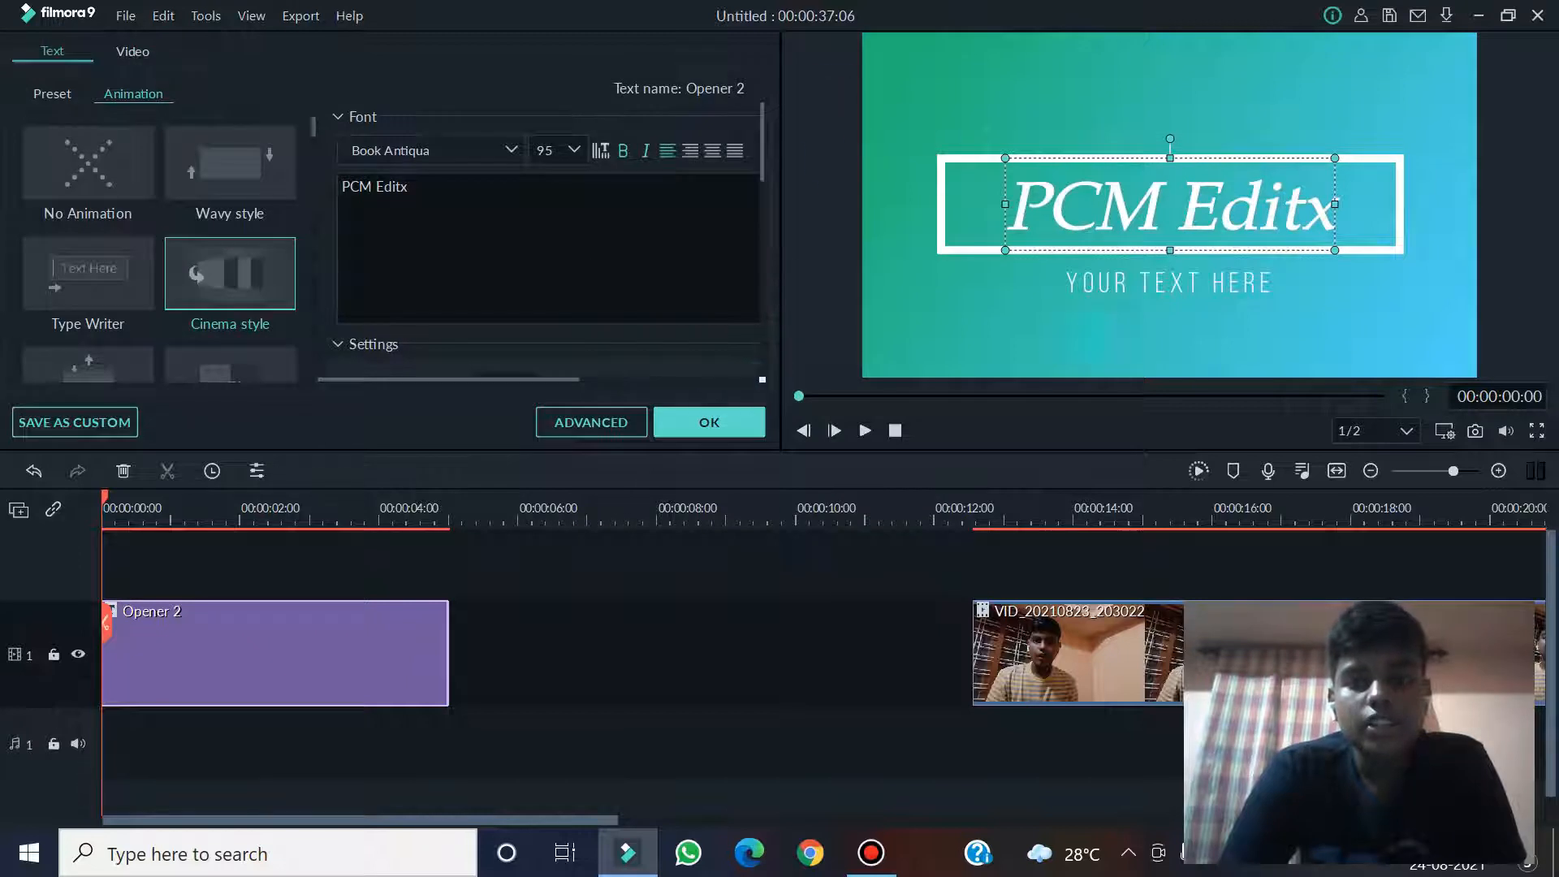
Replace the placeholder text in the line below the main title with "Hello"
left_click(1178, 283)
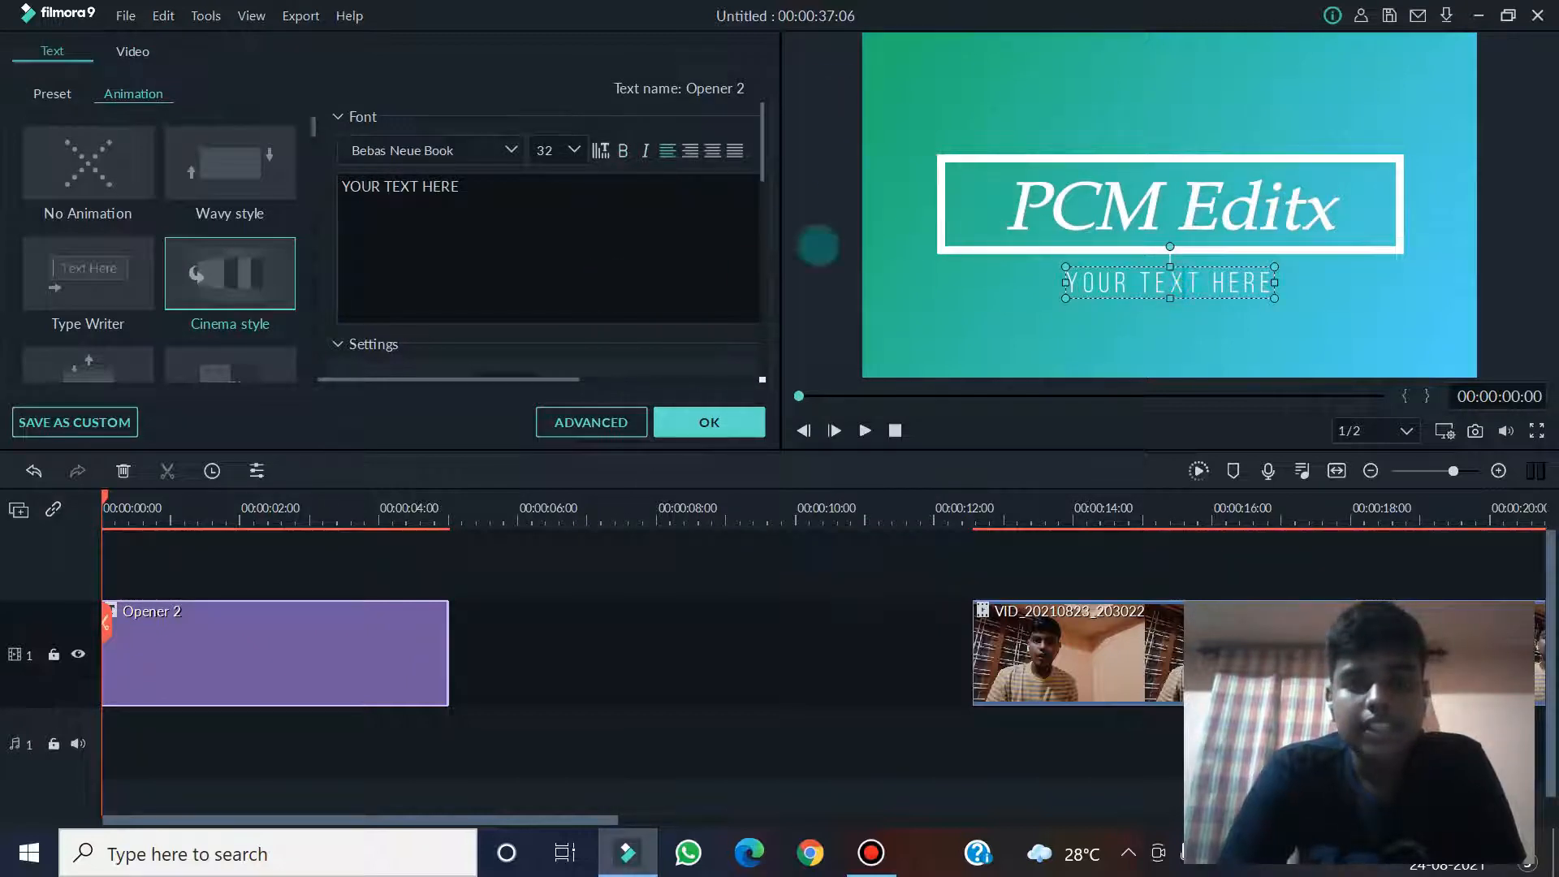
left_click(476, 204)
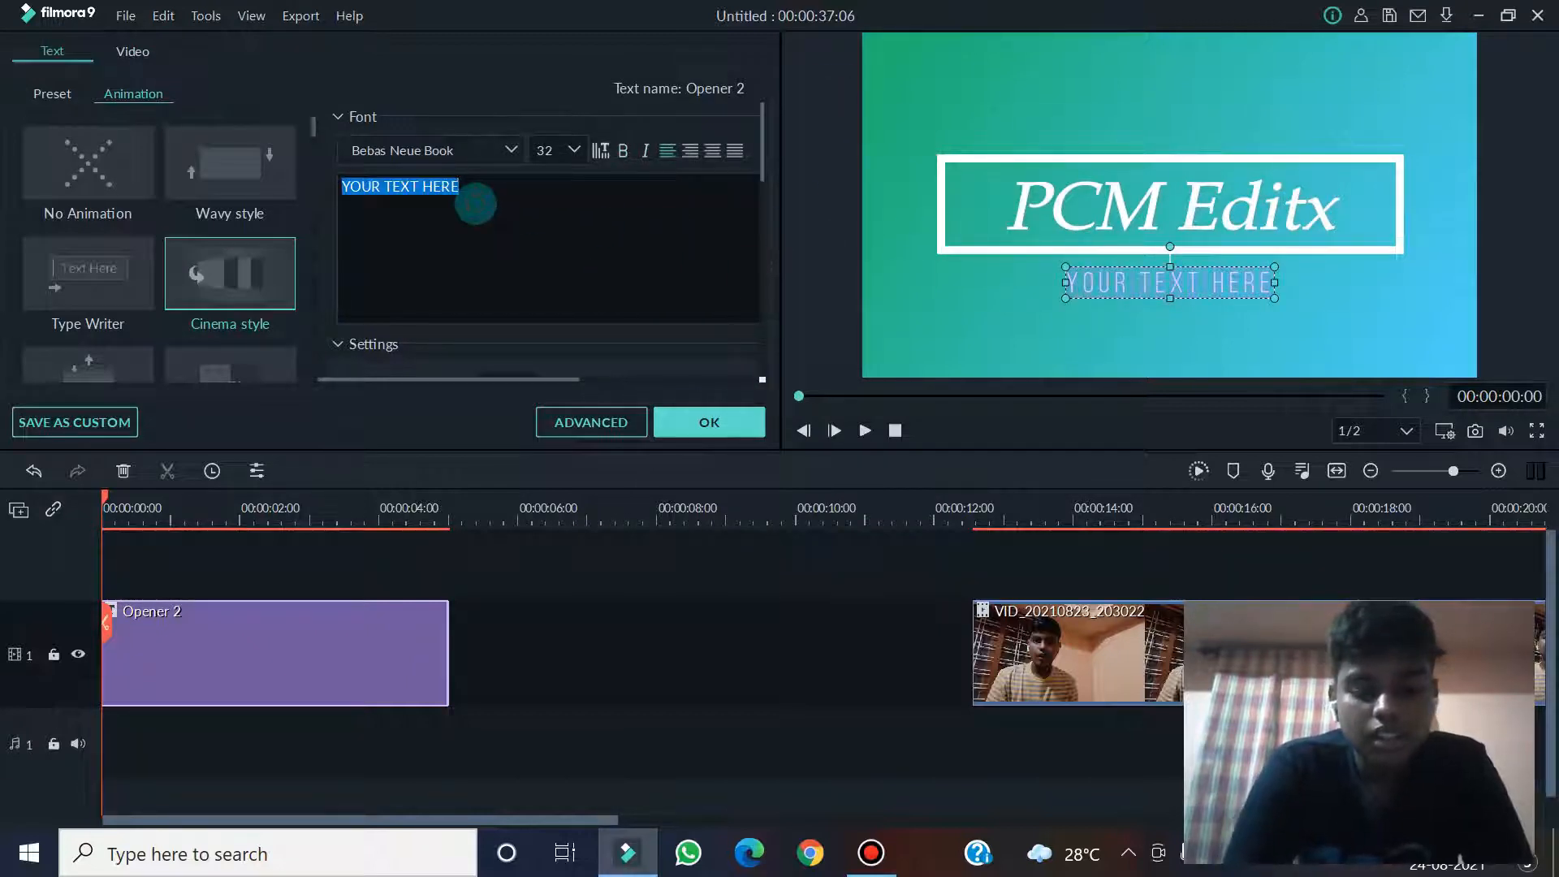
type("Hello")
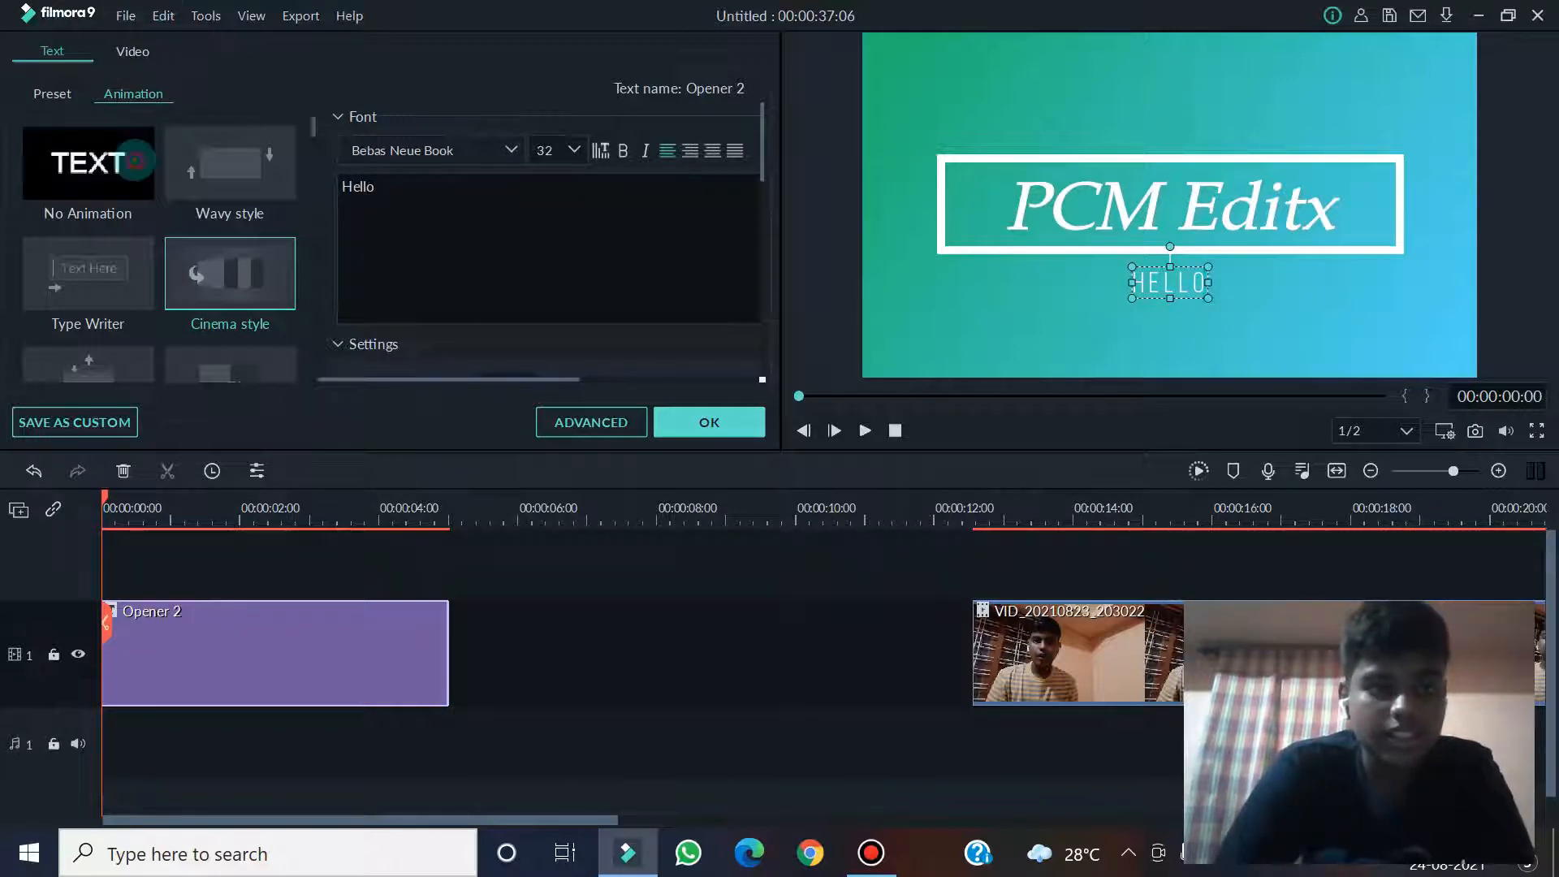
Apply the Type Writer animation to the "Hello" subtitle text
left_click(88, 162)
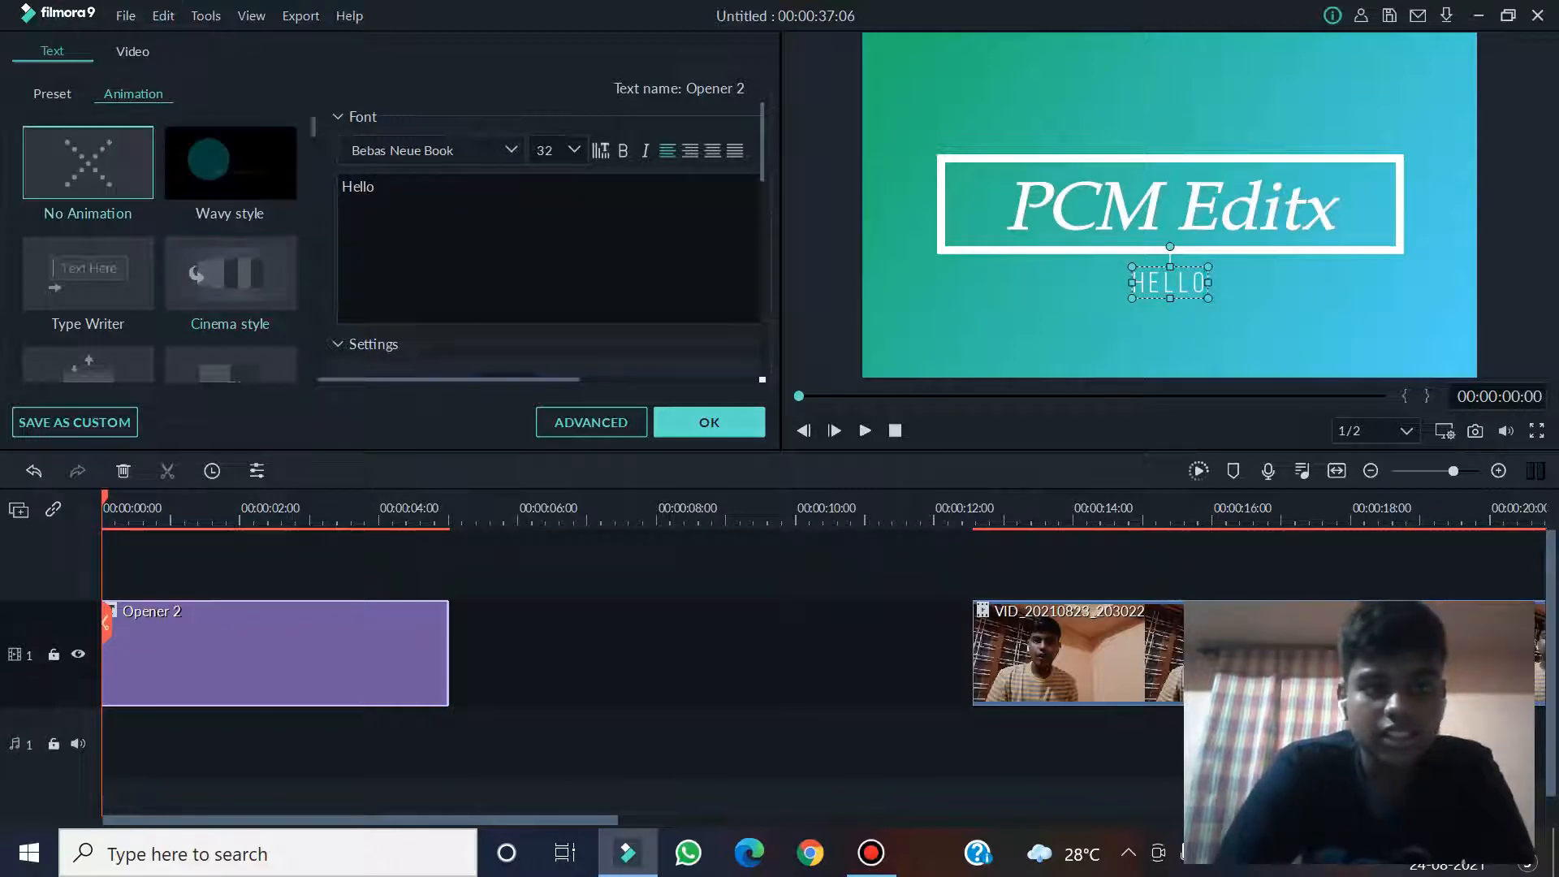
left_click(79, 288)
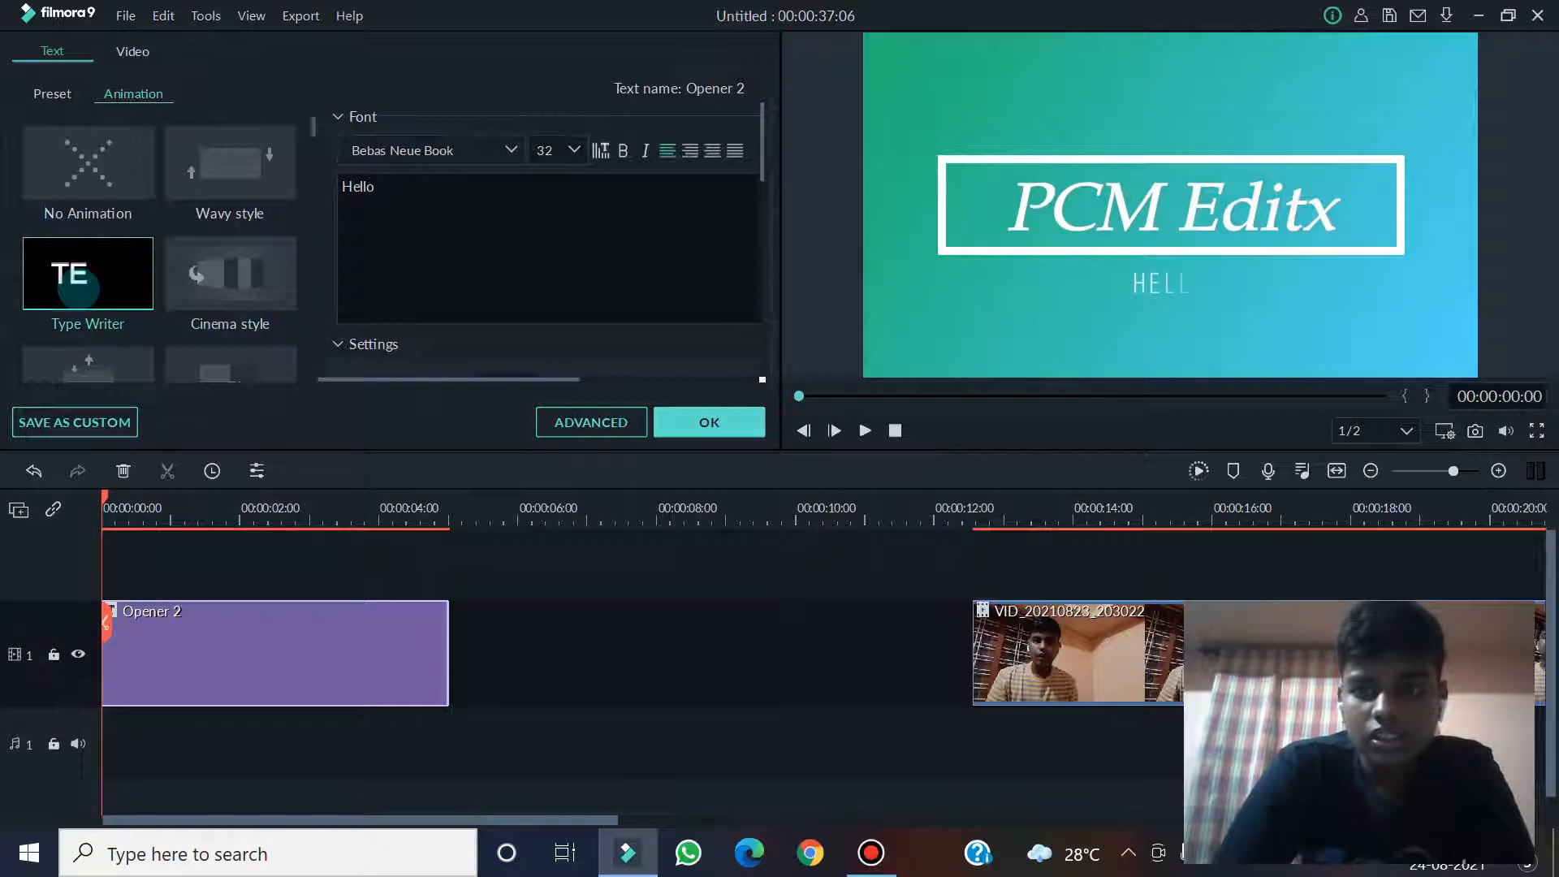
scroll(160, 256, "down", 4)
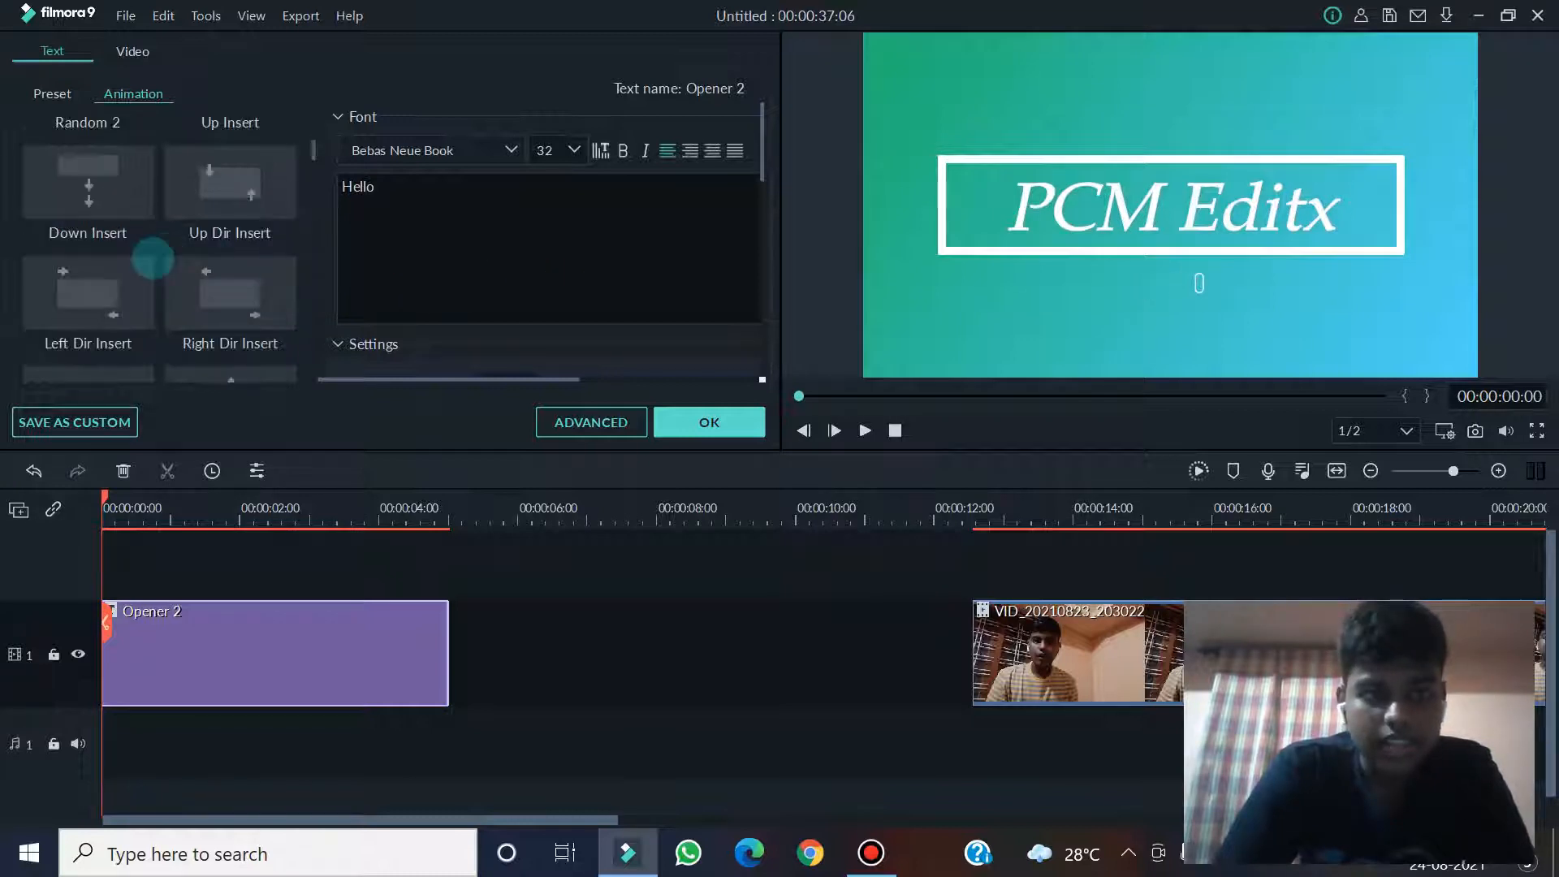
scroll(153, 258, "up", 4)
Apply Text style 3 and the BebasNeueBold font to the "Hello" subtitle, and accept the title edits
left_click(50, 94)
left_click(88, 272)
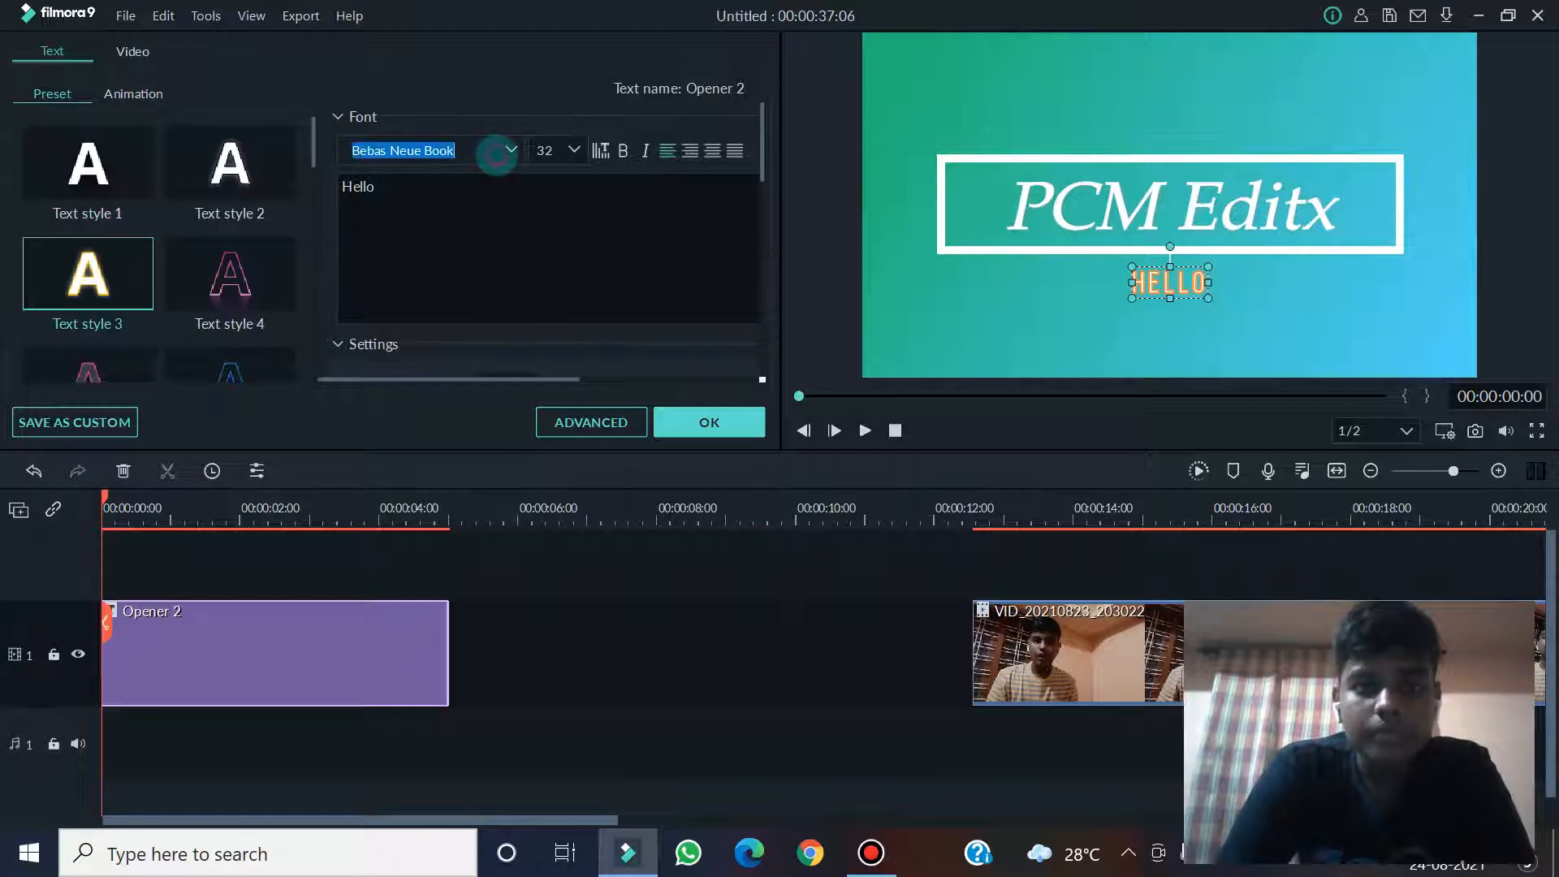
left_click(511, 150)
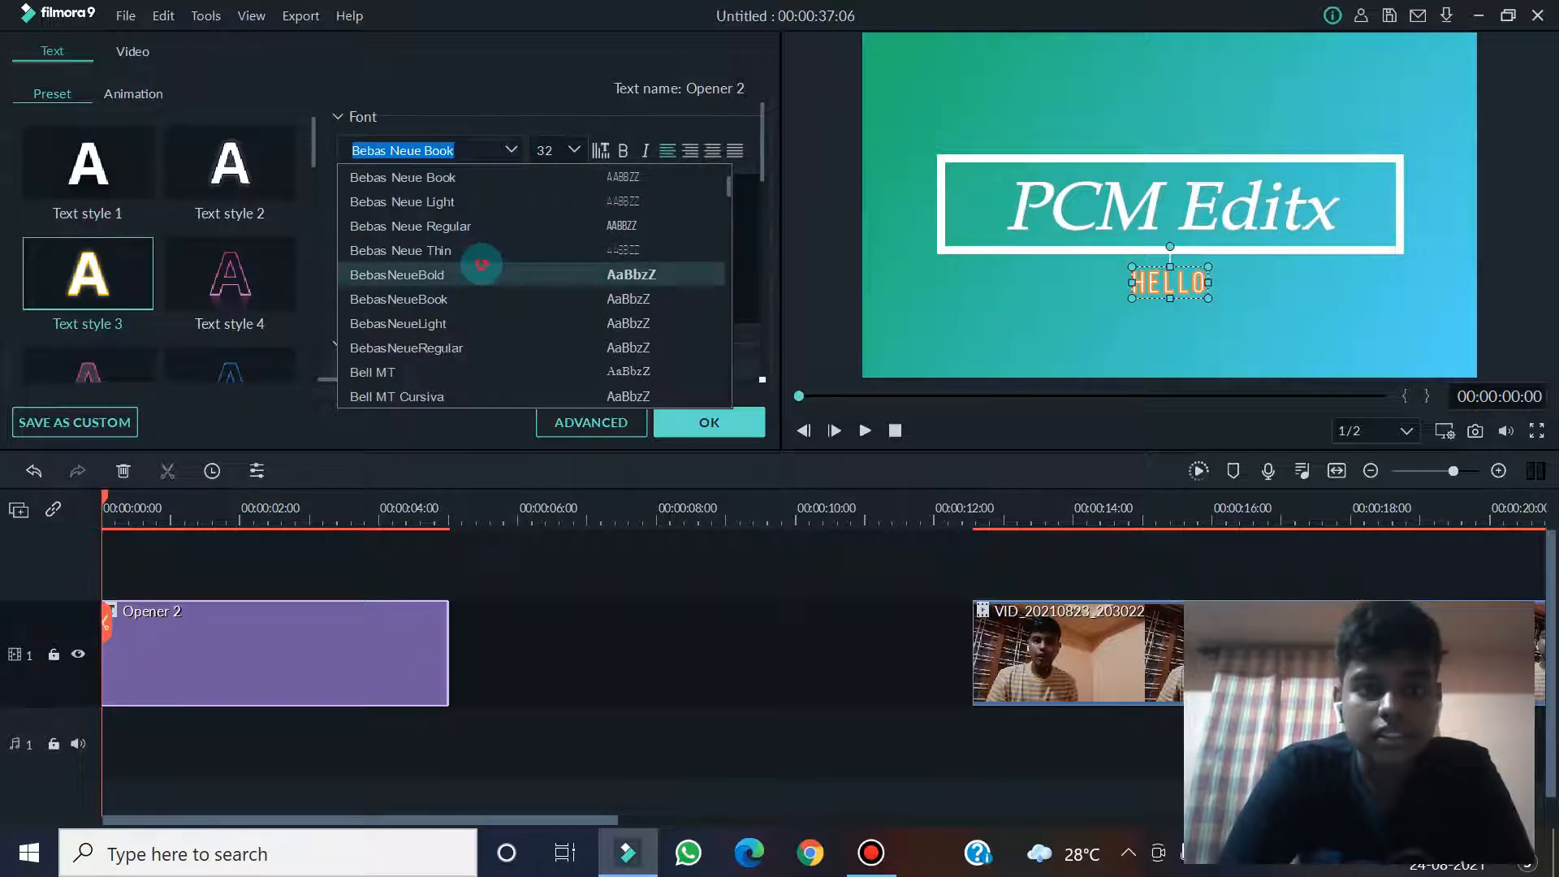
left_click(482, 268)
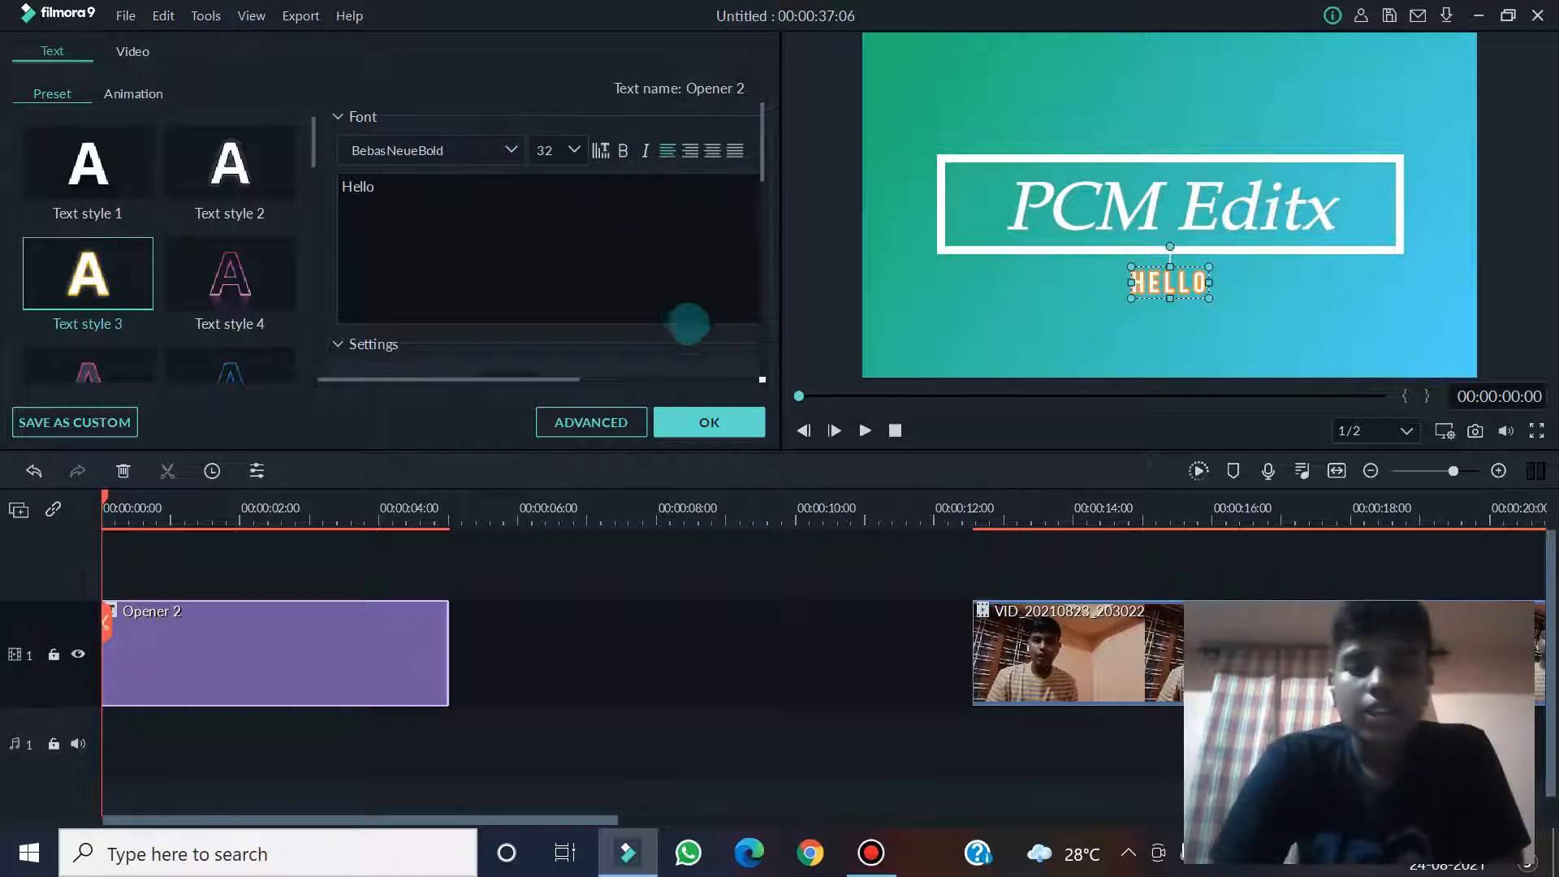
left_click(709, 423)
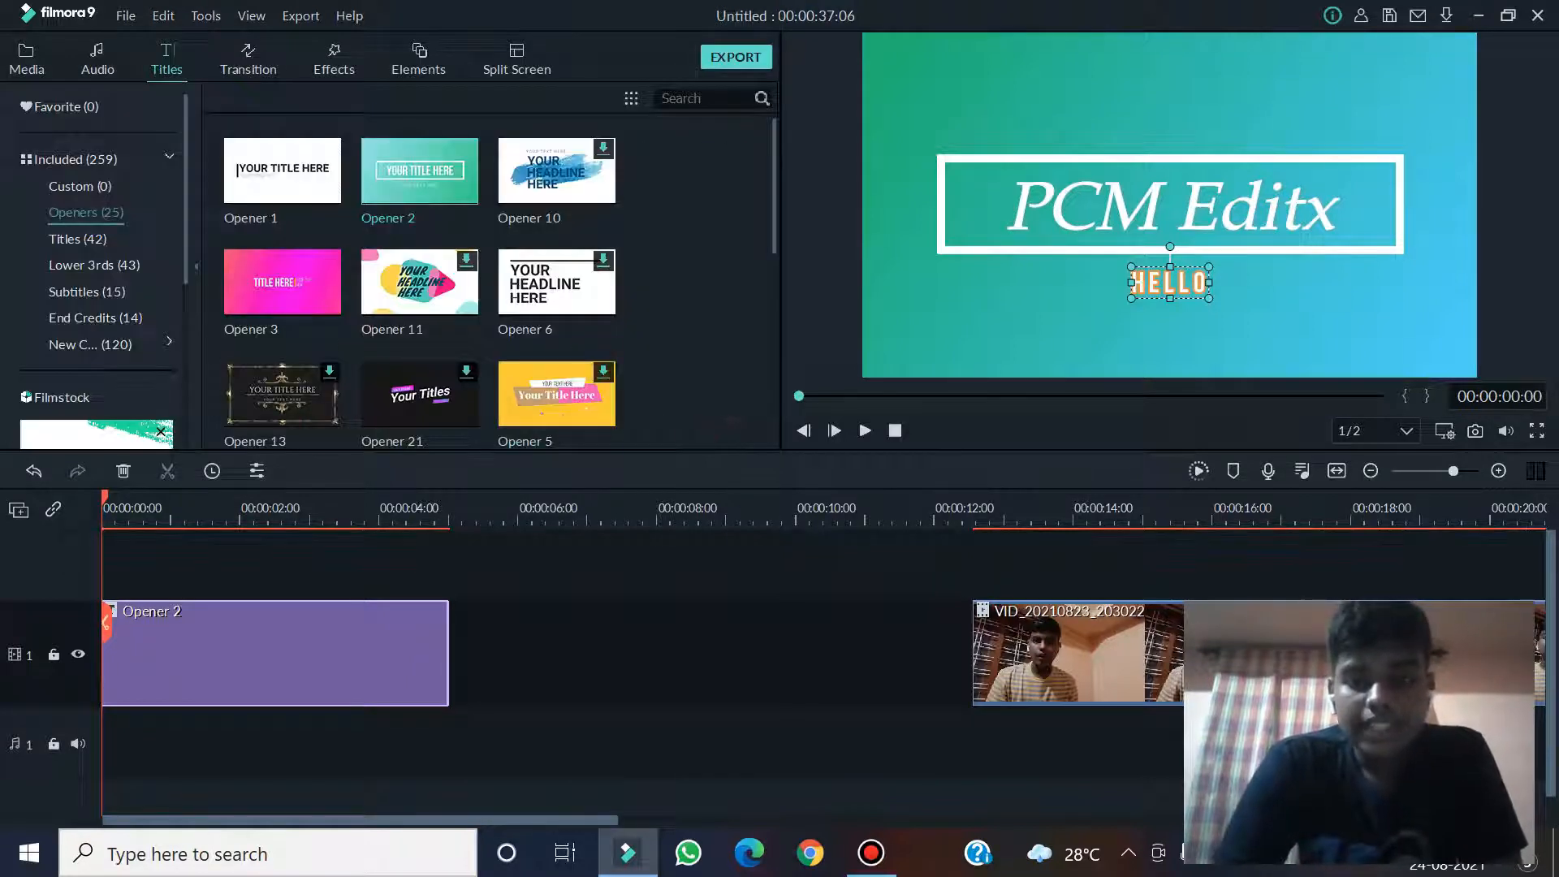
Close the gap by moving the video clip directly against the end of Opener 2, and play across the cut
left_click_drag(1299, 650, 779, 654)
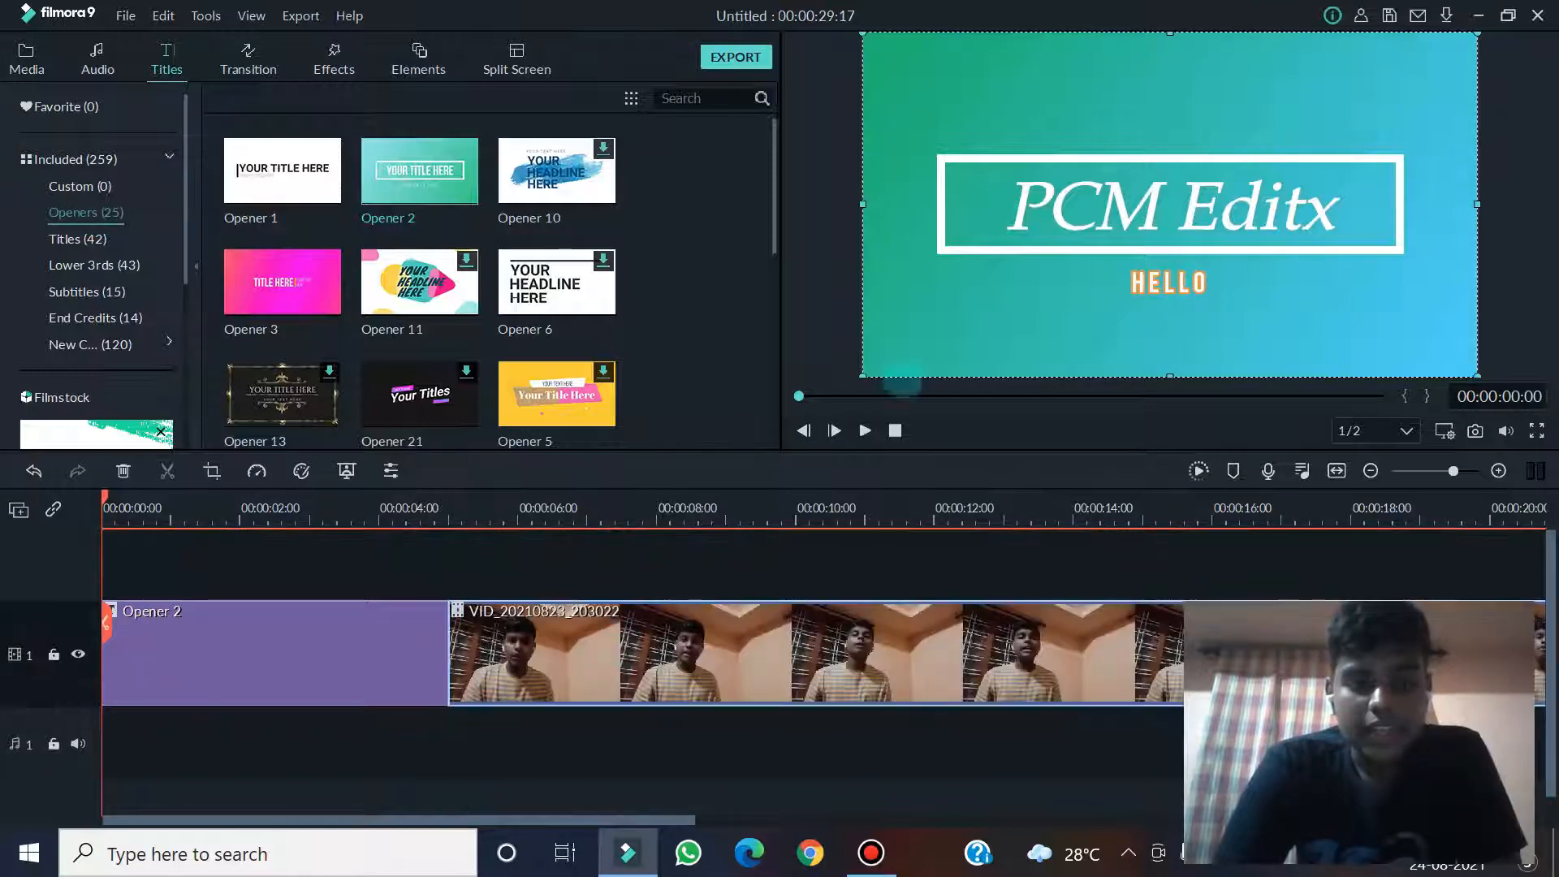
left_click(397, 497)
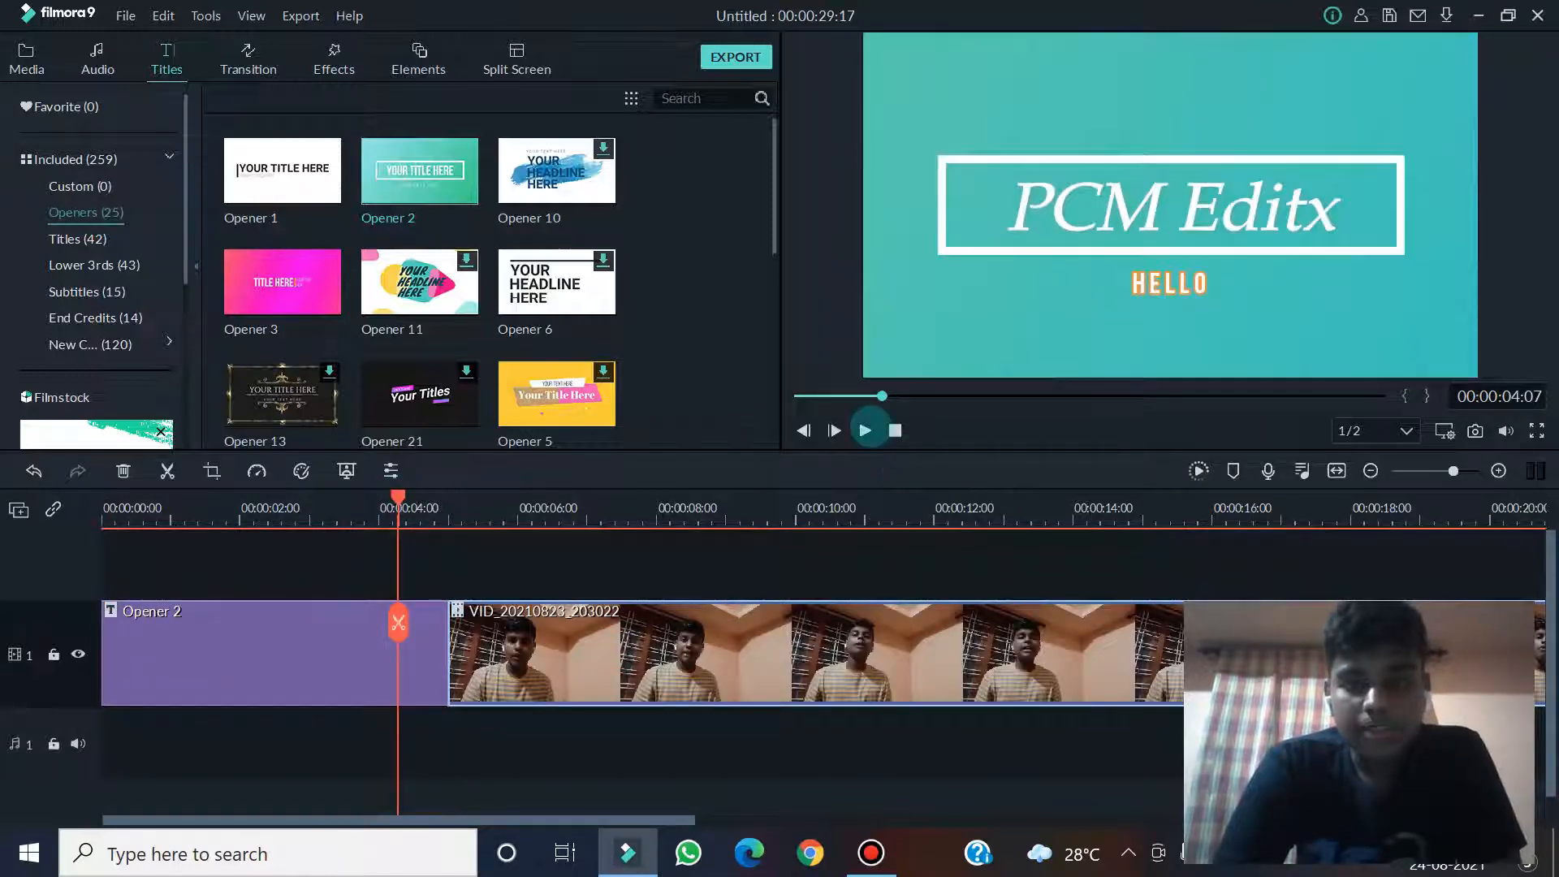
left_click(865, 431)
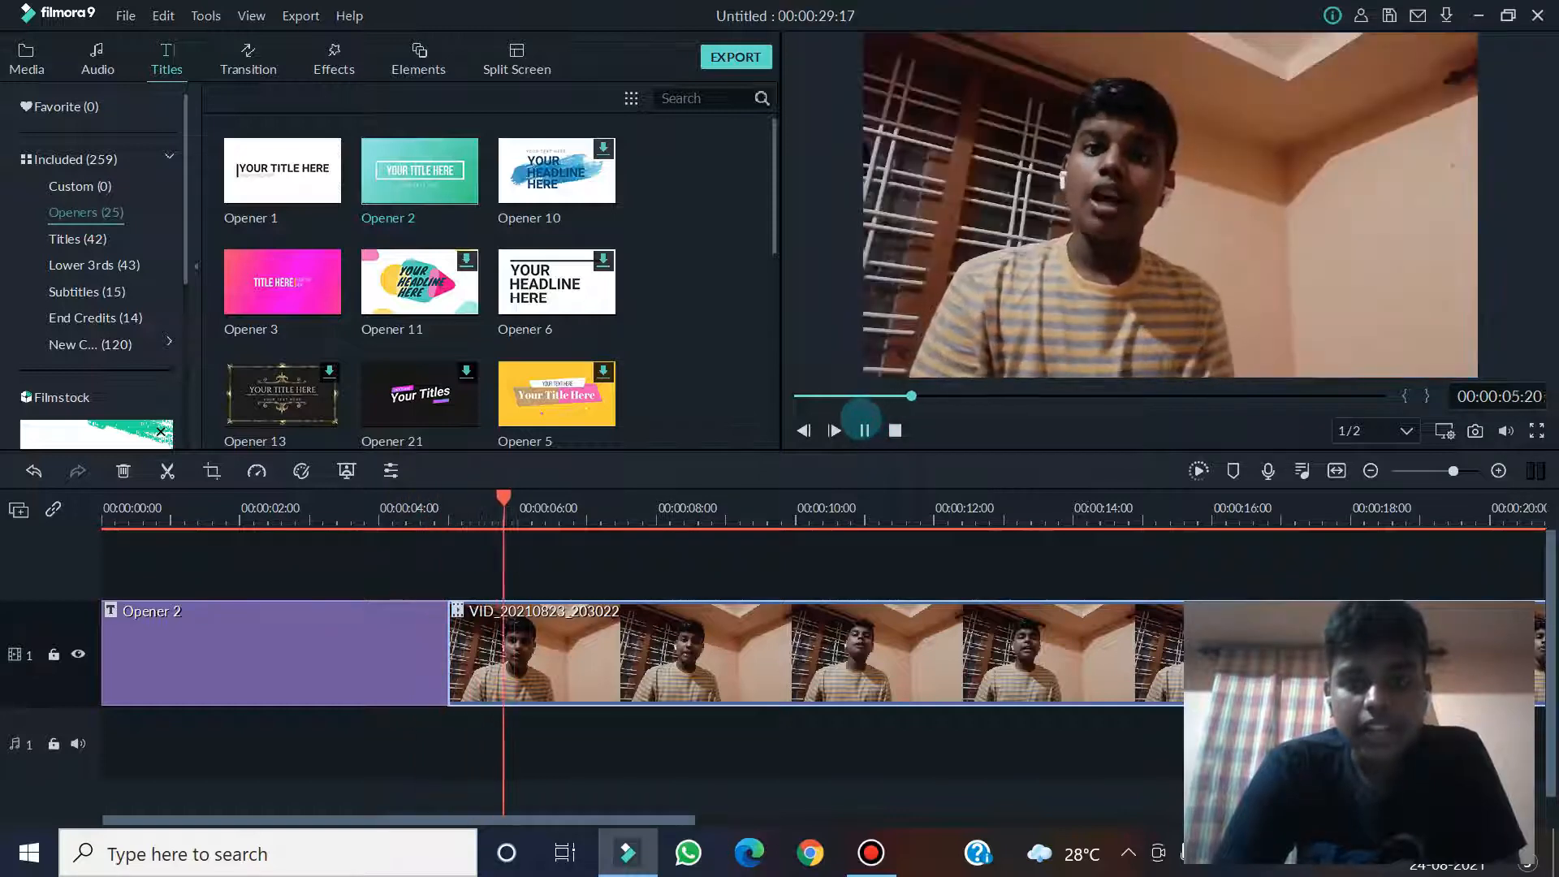
left_click(861, 429)
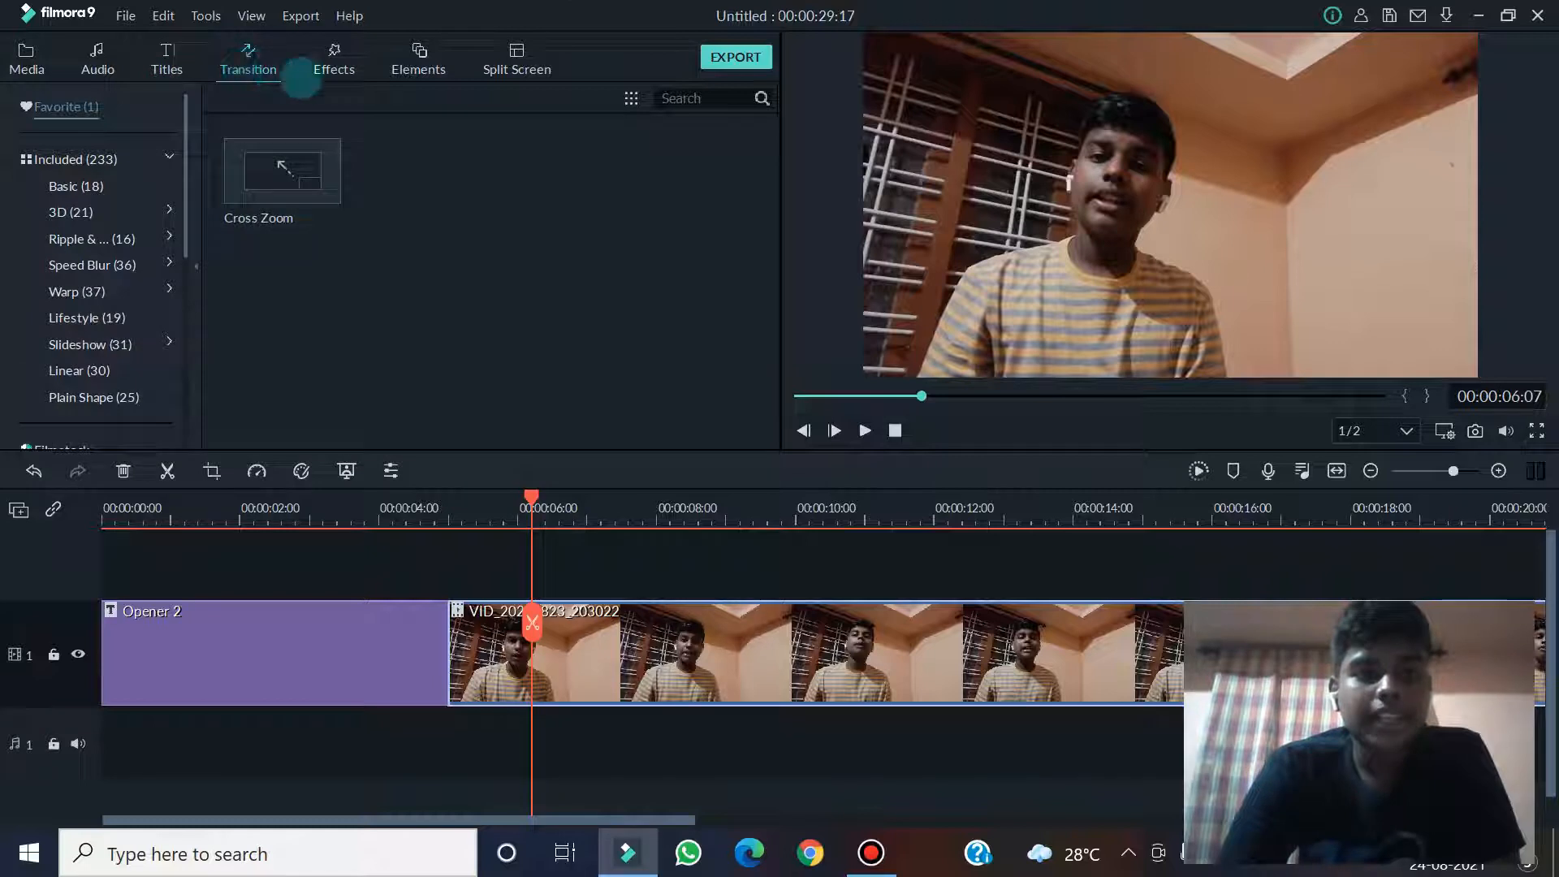
Try the Fade transition from the Basic category on the cut between Opener 2 and the video clip
left_click(71, 212)
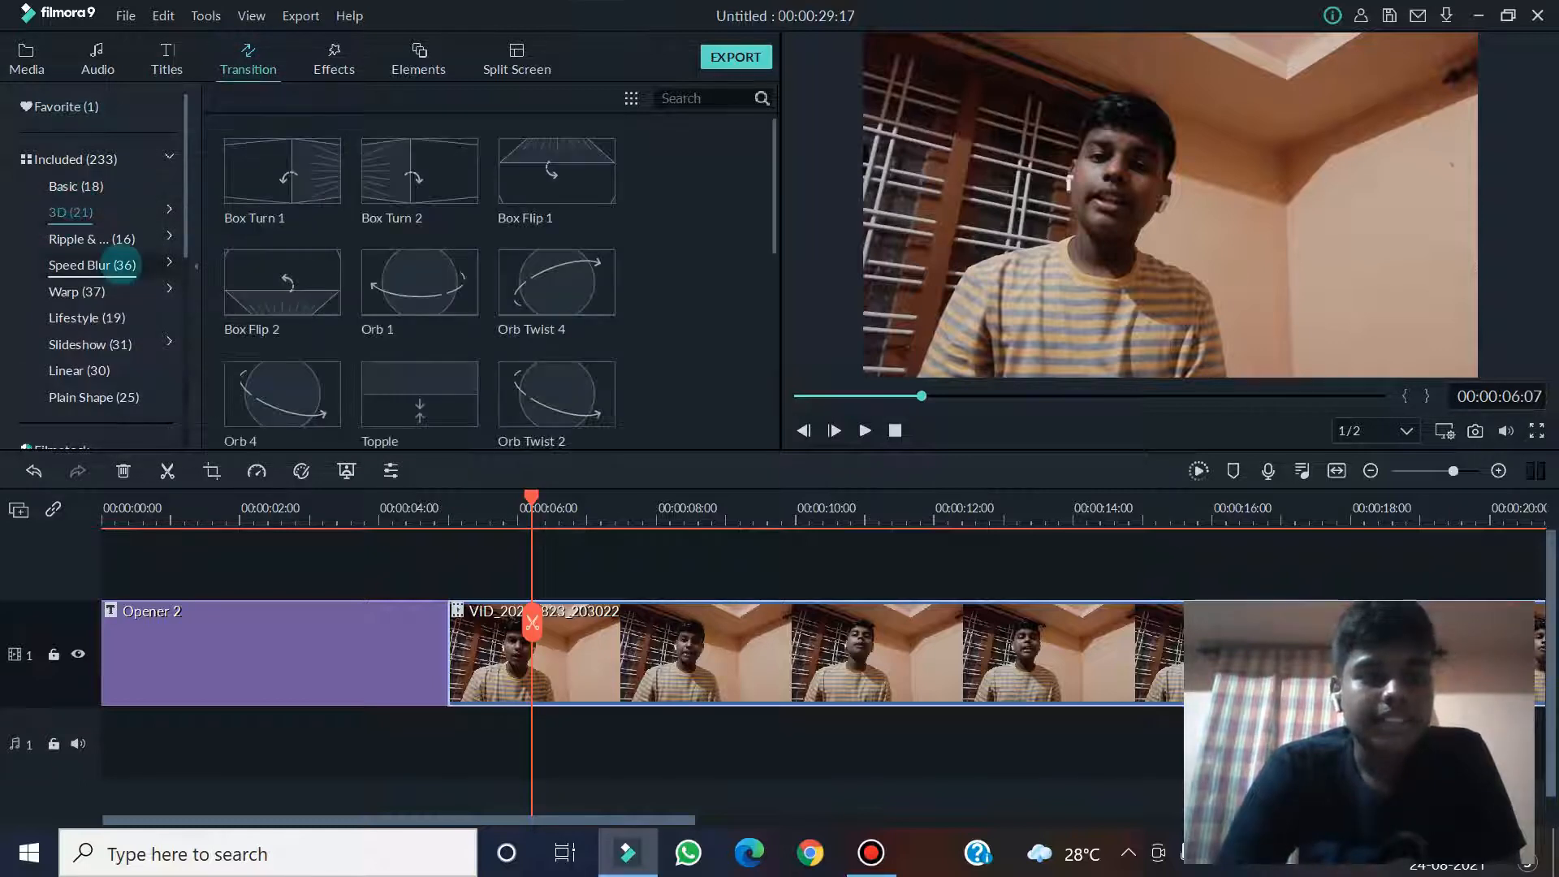
left_click(99, 236)
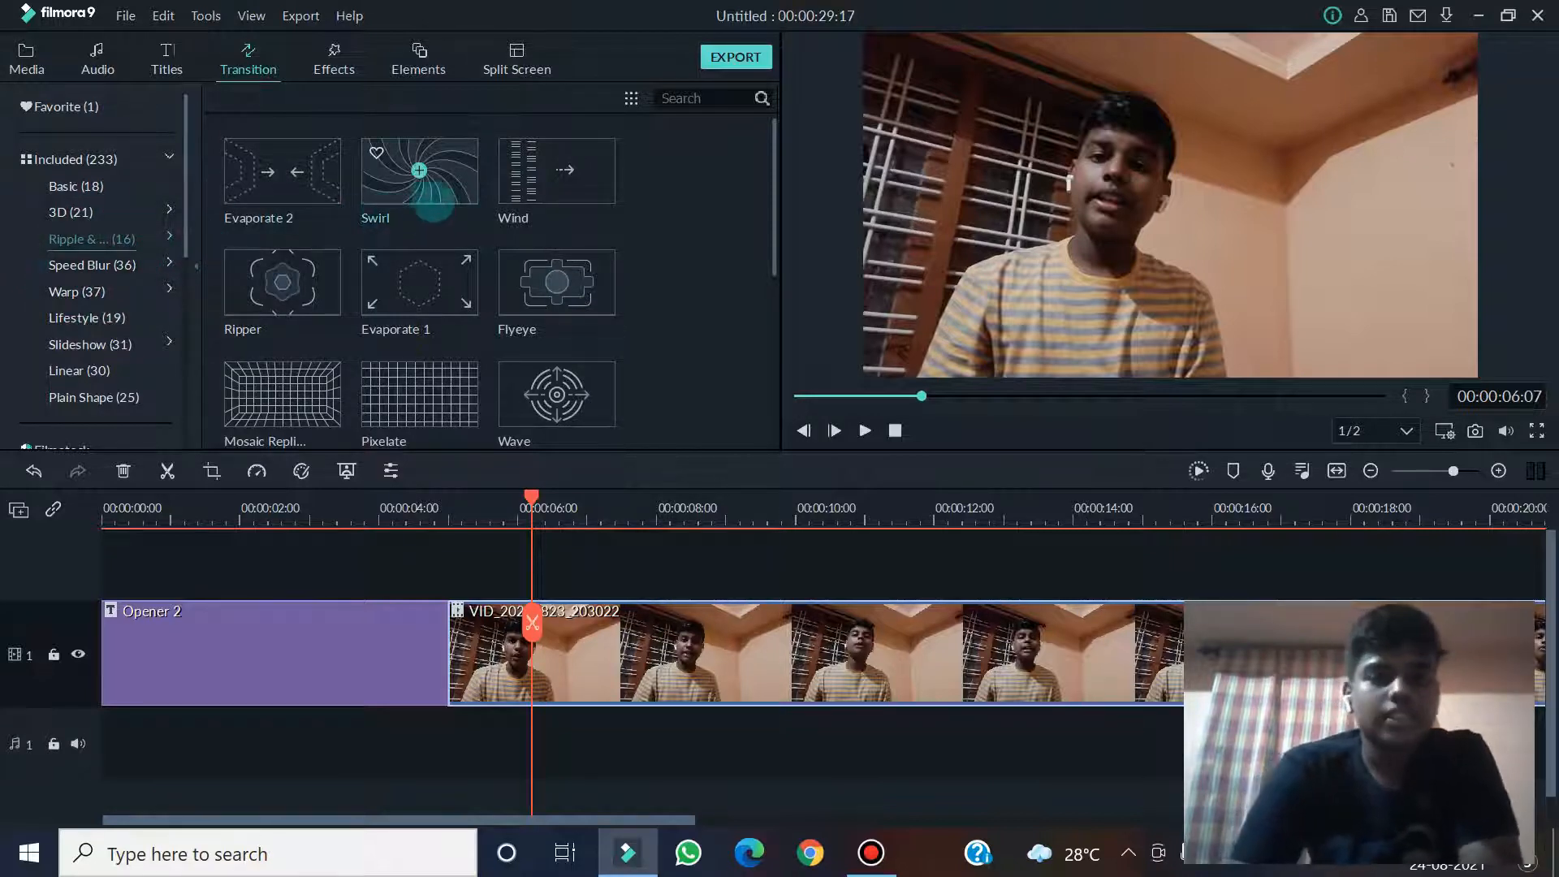
left_click(76, 186)
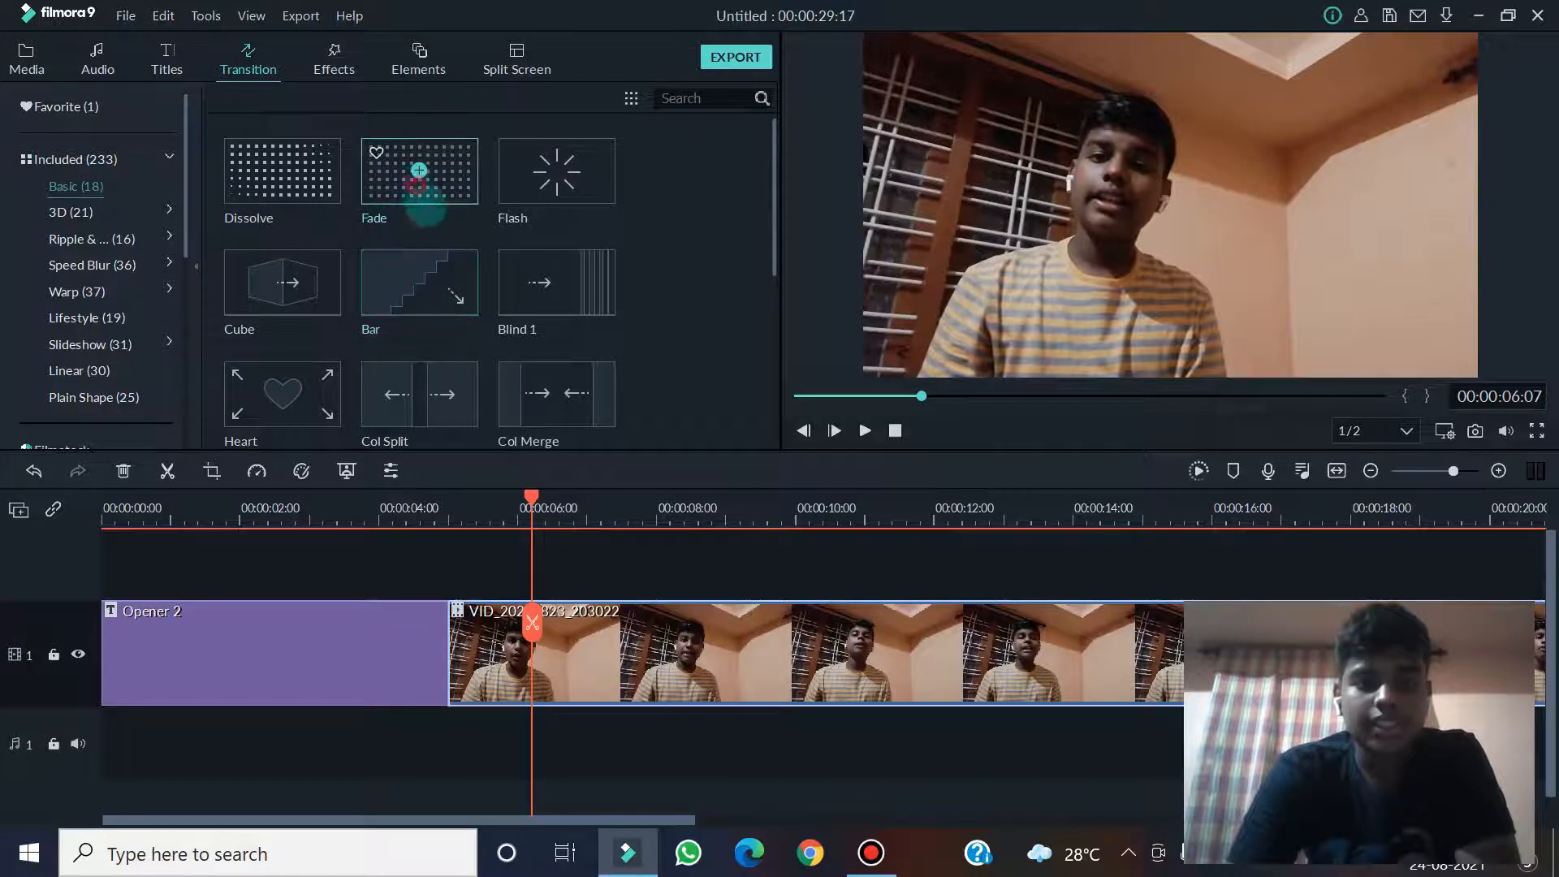
left_click_drag(419, 172, 449, 569)
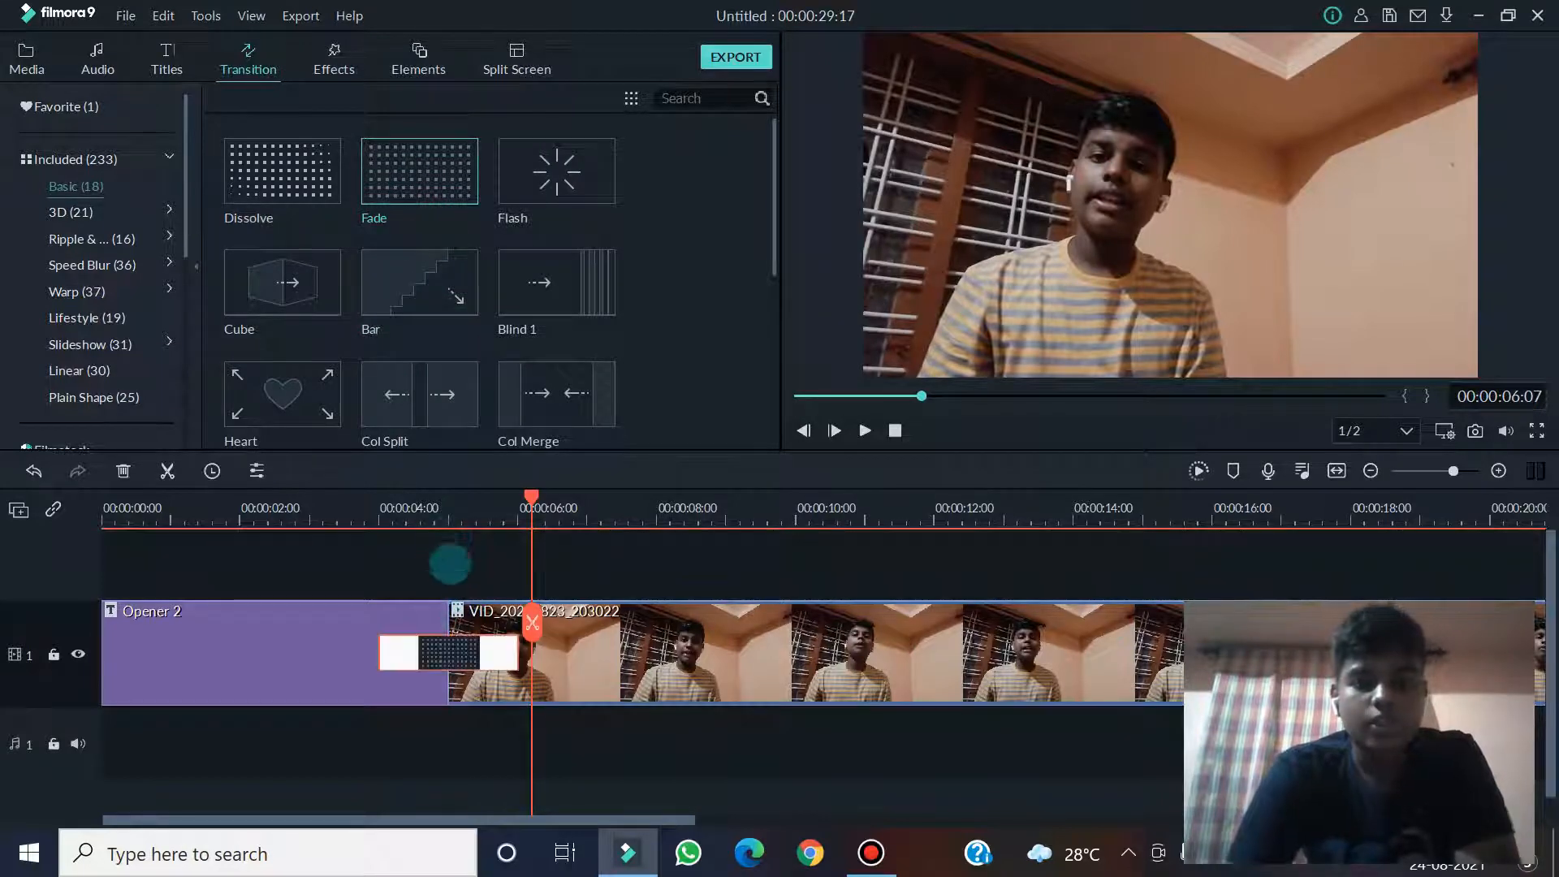
Set the Fade transition's duration to 1 second and accept it
double_click(449, 652)
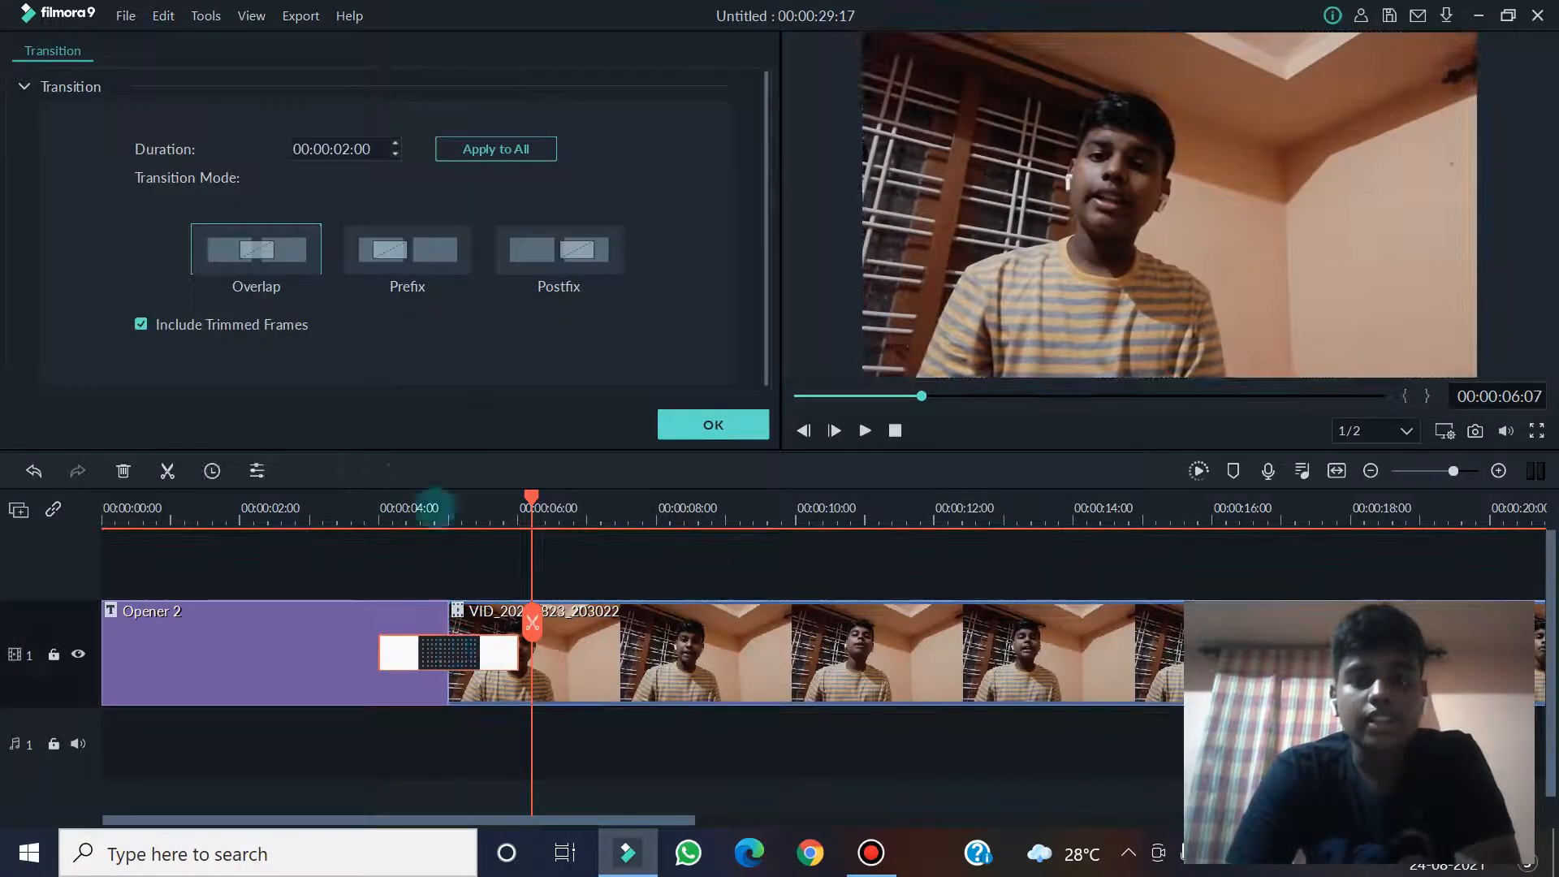
left_click(340, 150)
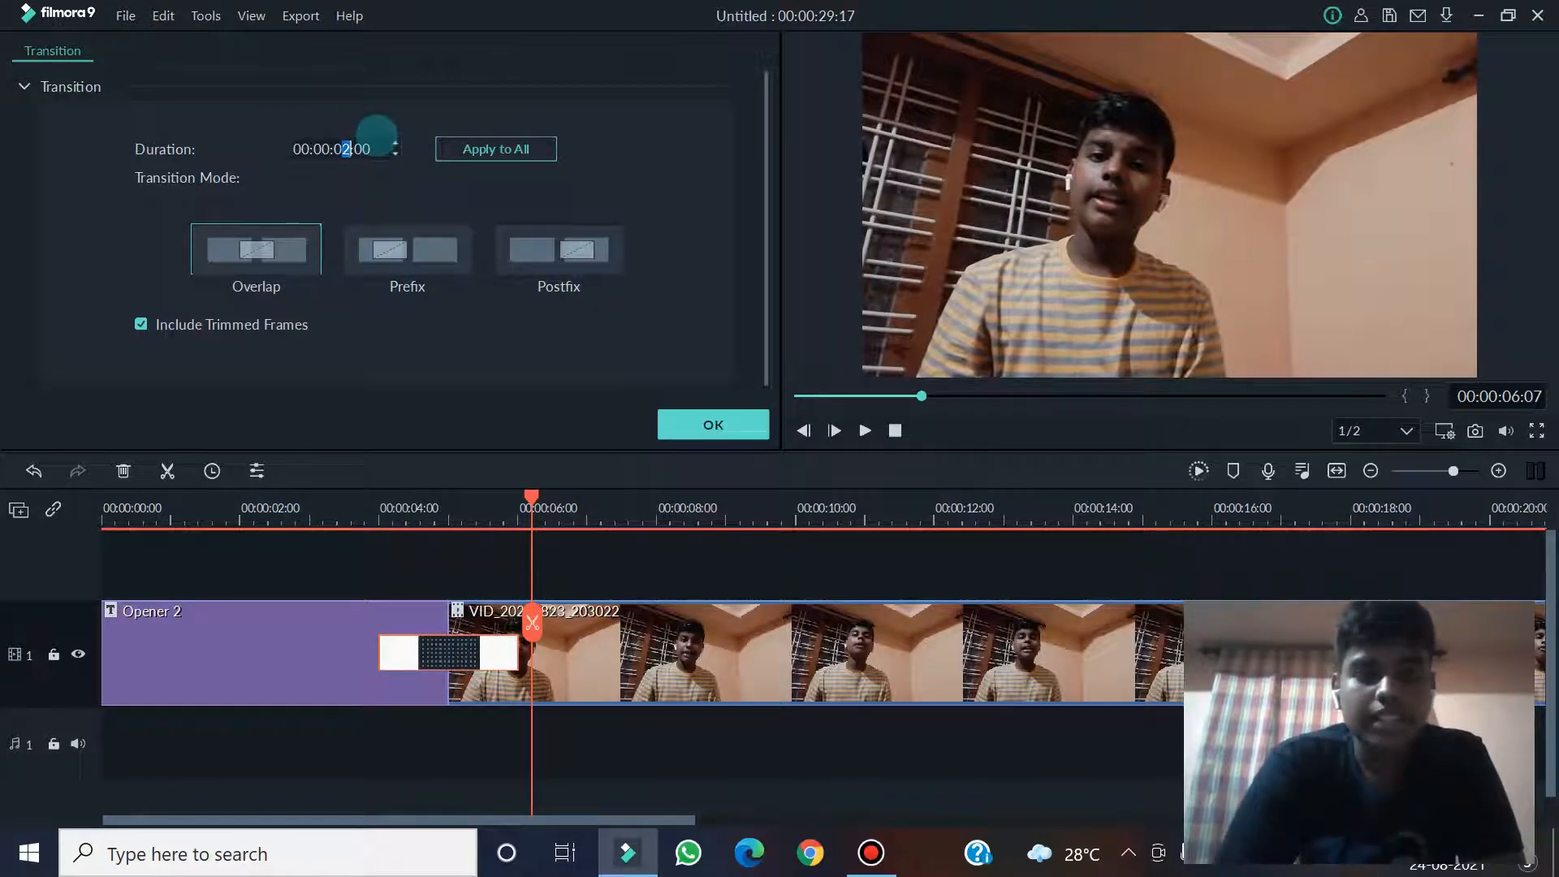
type("1")
left_click(713, 424)
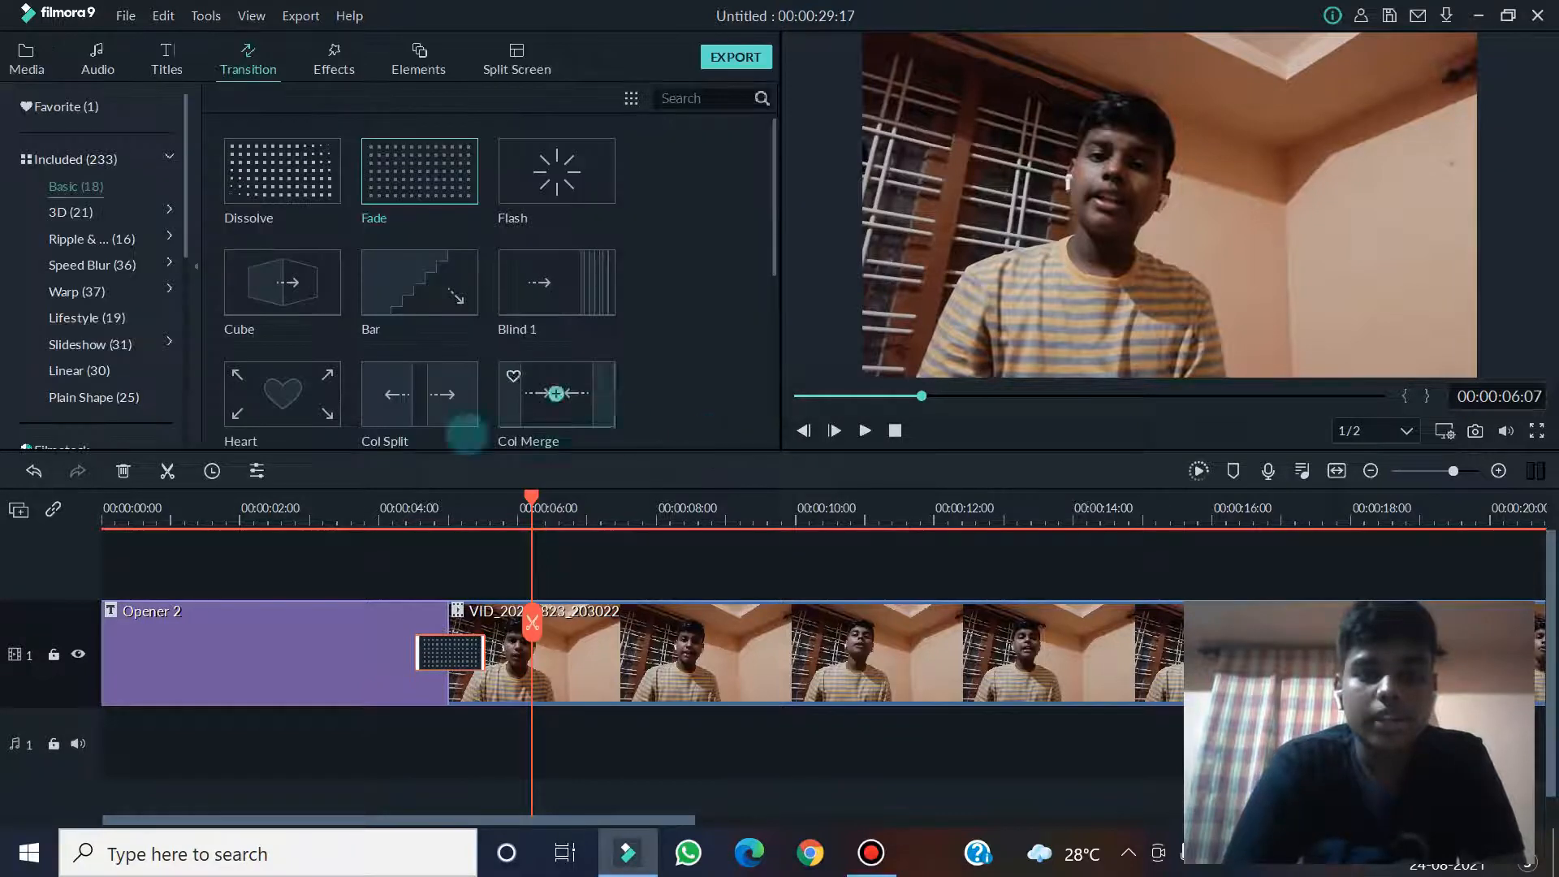
Play the section from just before the Fade transition until the video clip is showing
left_click(388, 512)
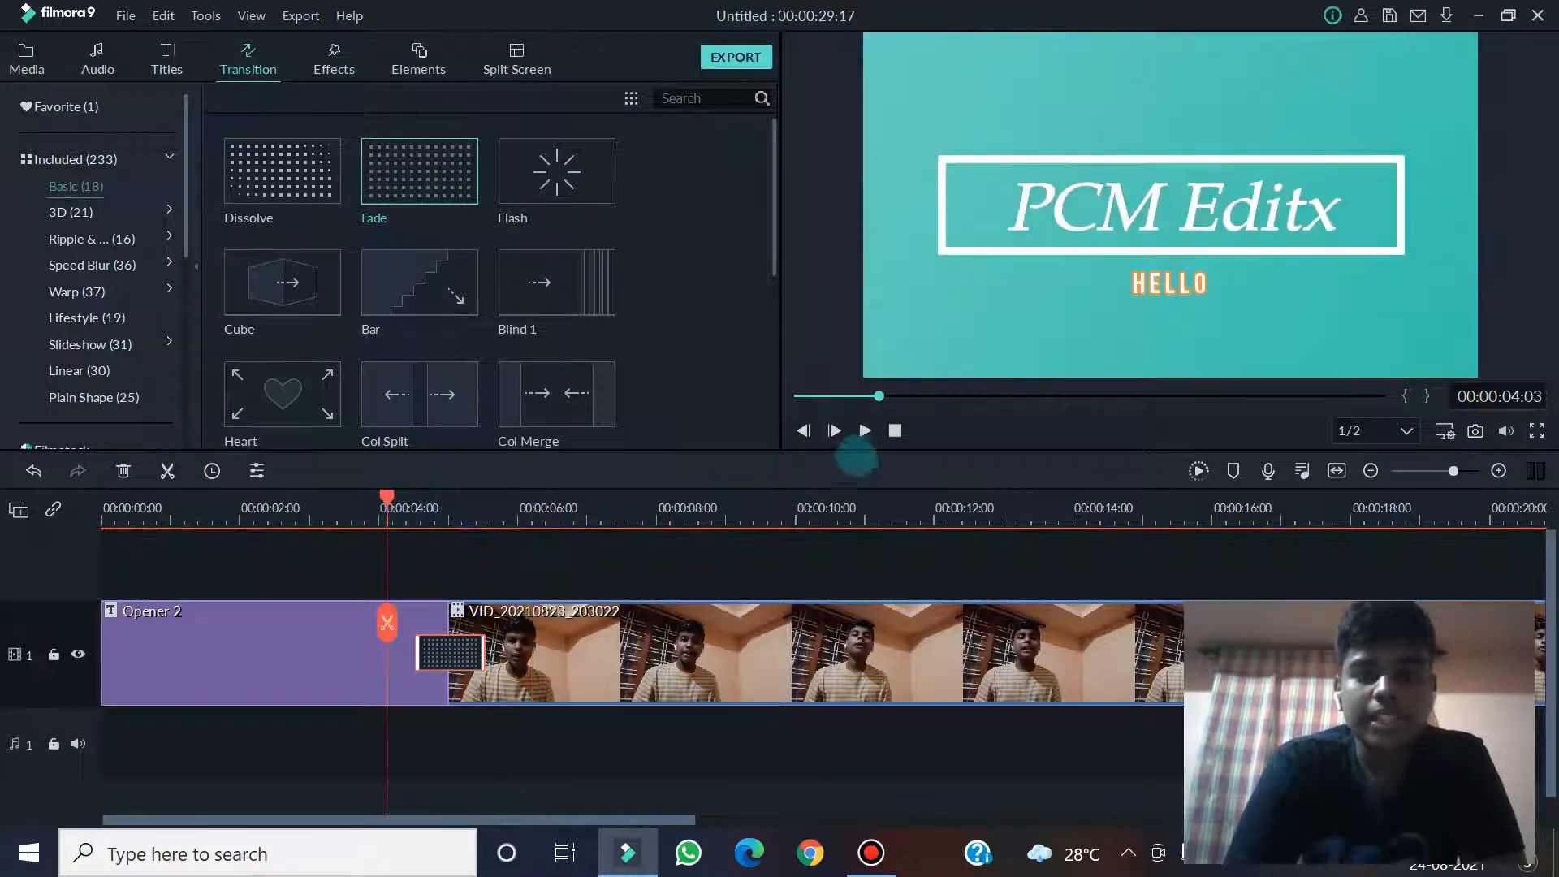
left_click(865, 430)
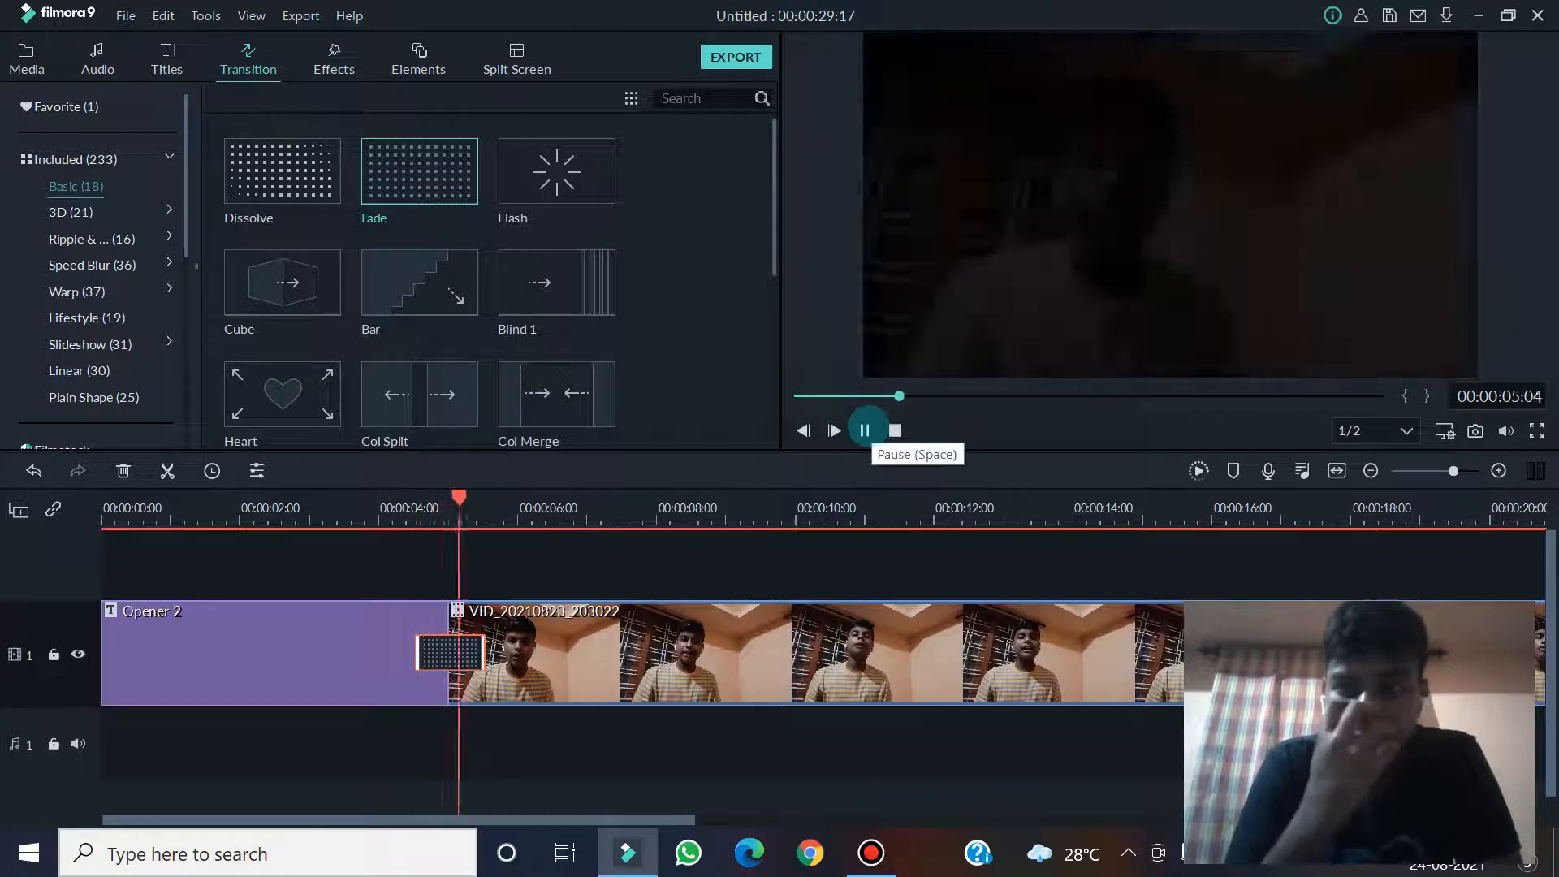
left_click(864, 430)
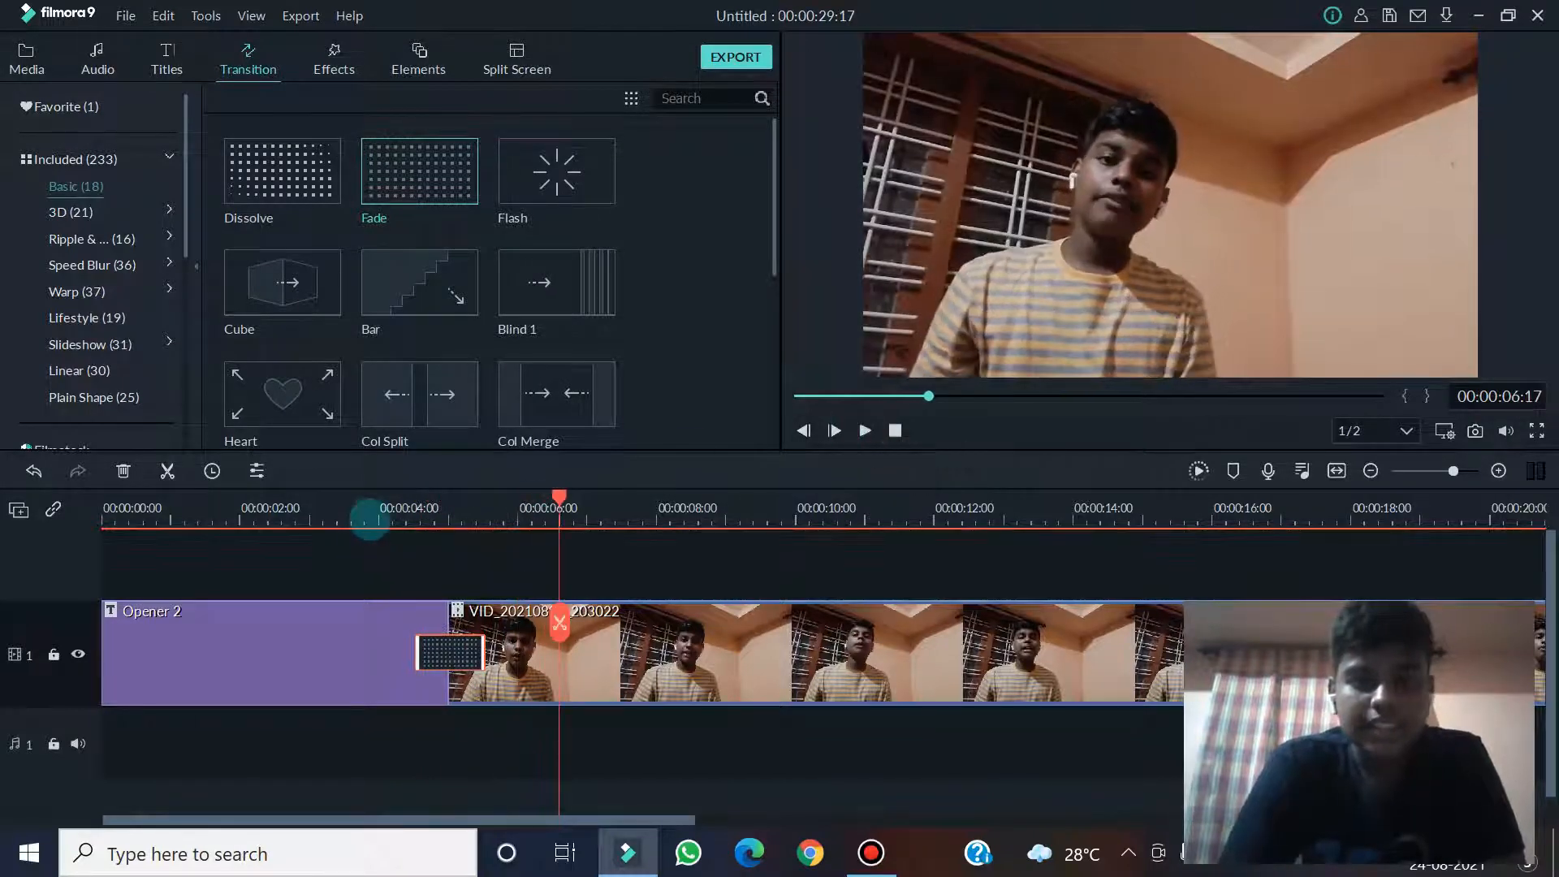
Replace the Fade with the Cross Roll 3 transition from the Speed Blur category between Opener 2 and the video clip
left_click(372, 515)
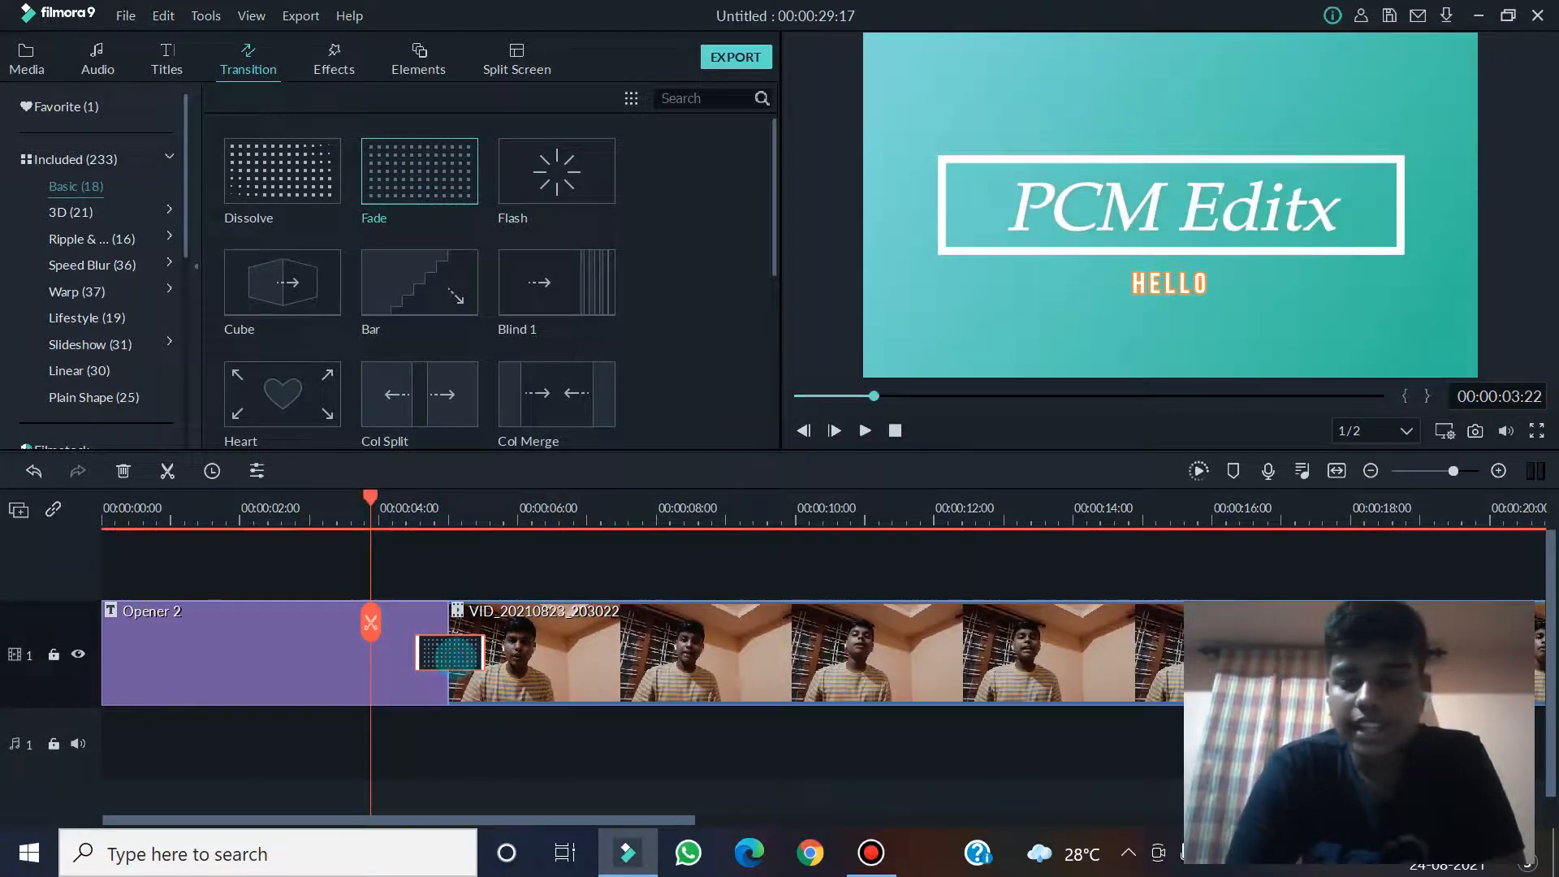
left_click(81, 265)
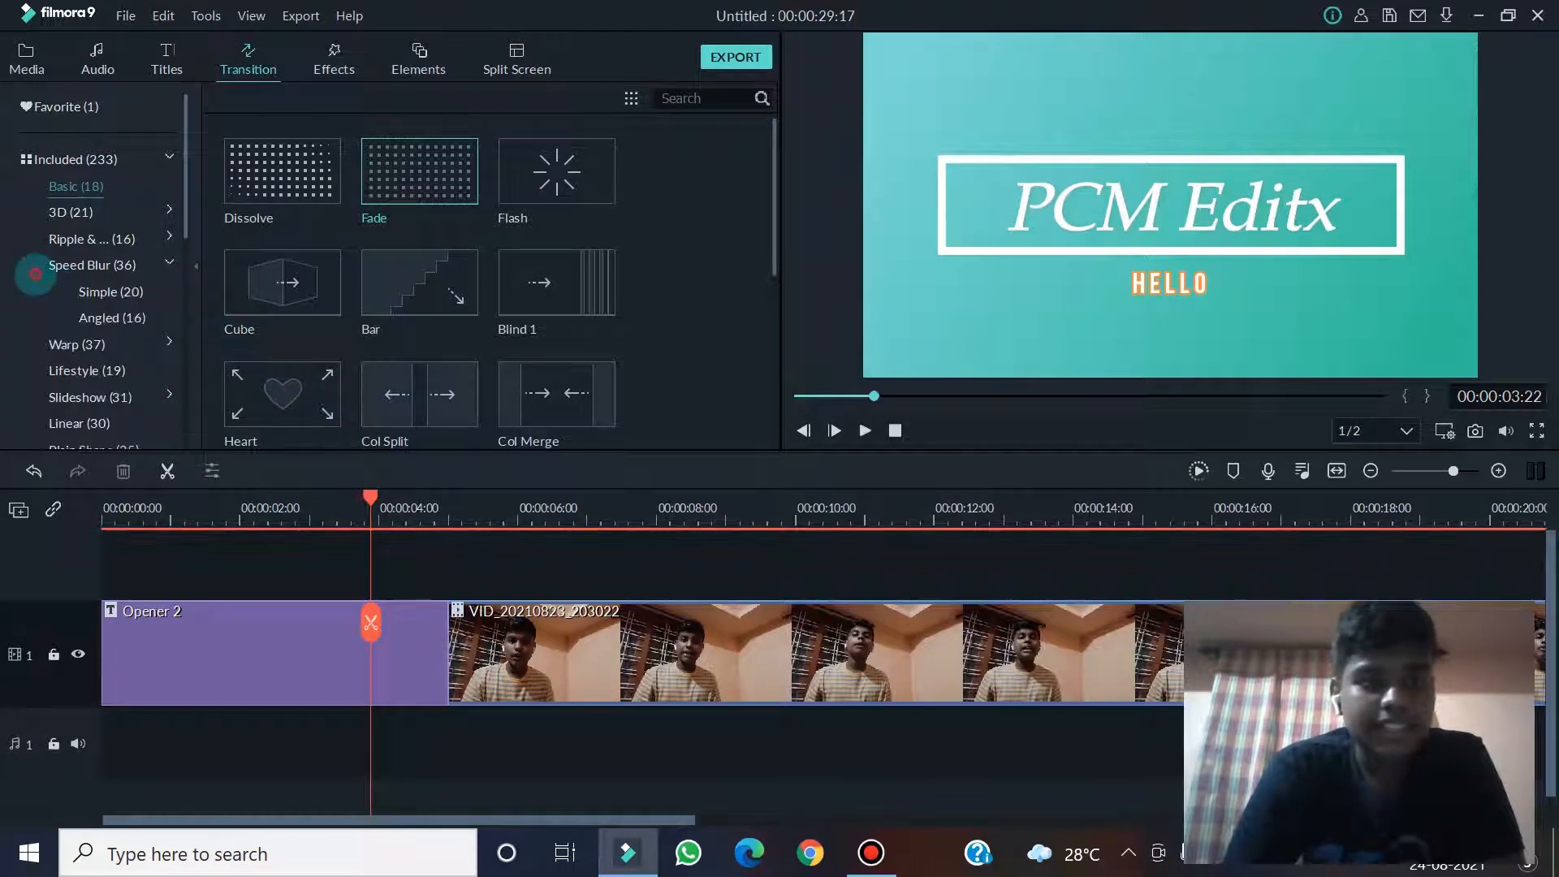
scroll(450, 233, "down", 10)
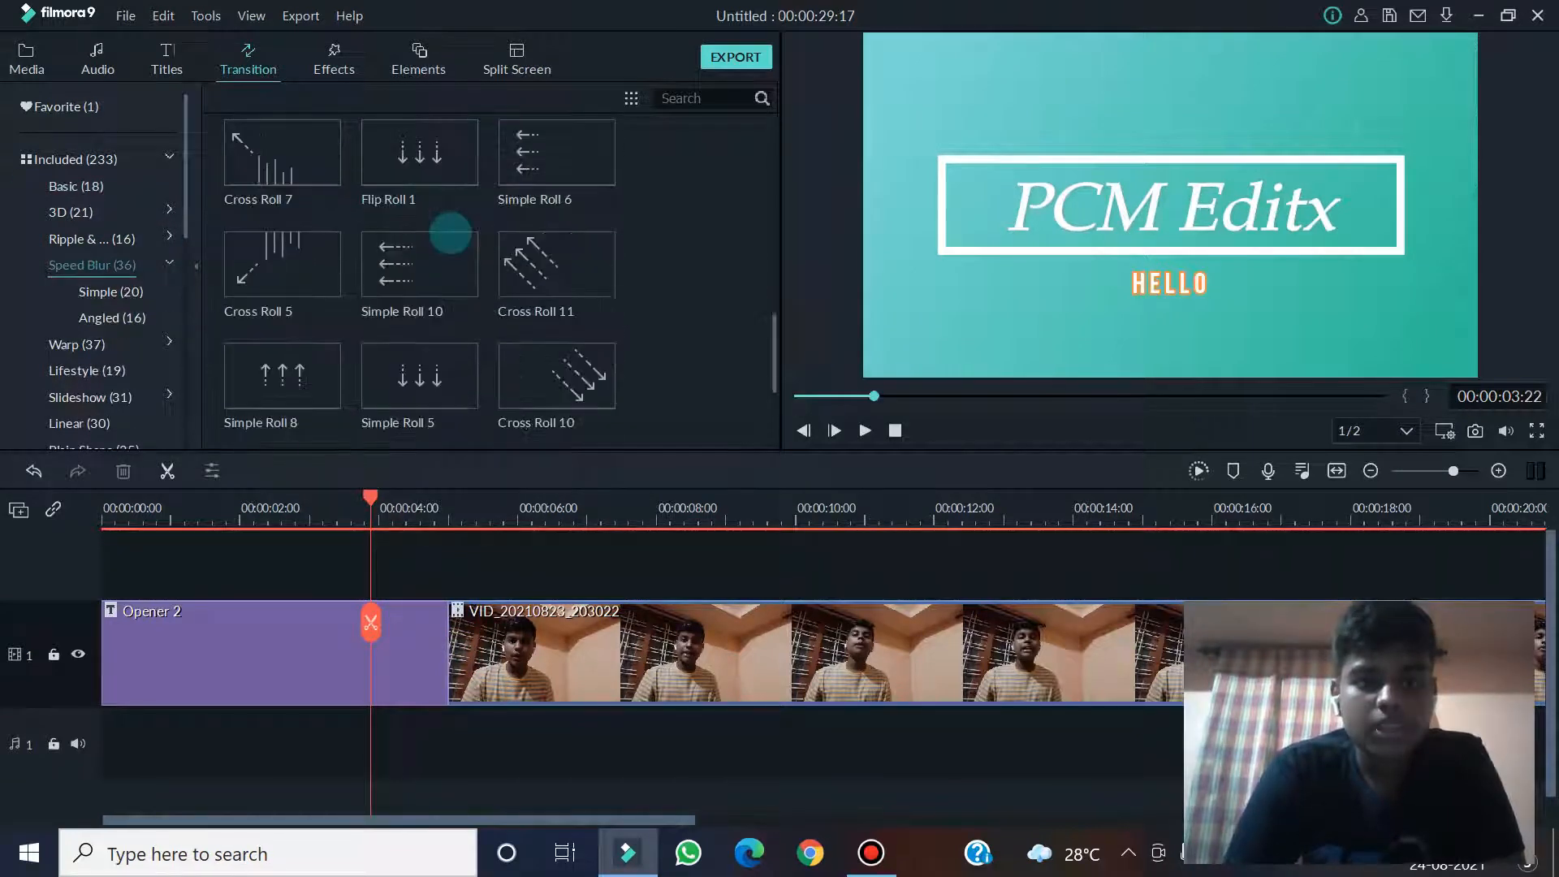
left_click_drag(457, 362, 447, 659)
Set the Cross Roll 3 transition's duration to 1 second, accept it and play across the cut
double_click(472, 655)
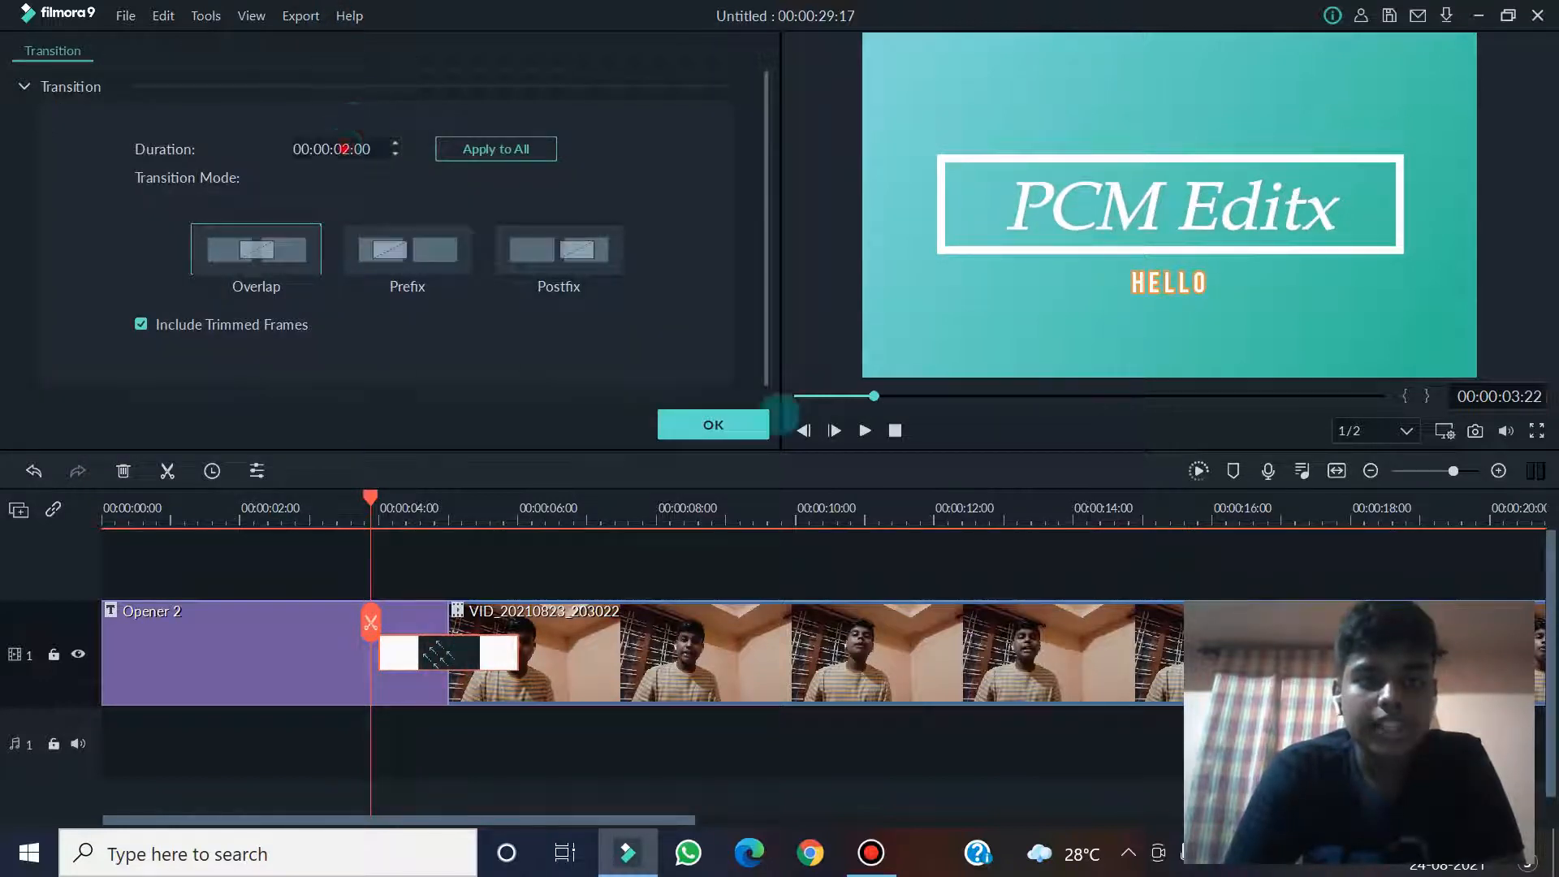
left_click(339, 149)
type("01")
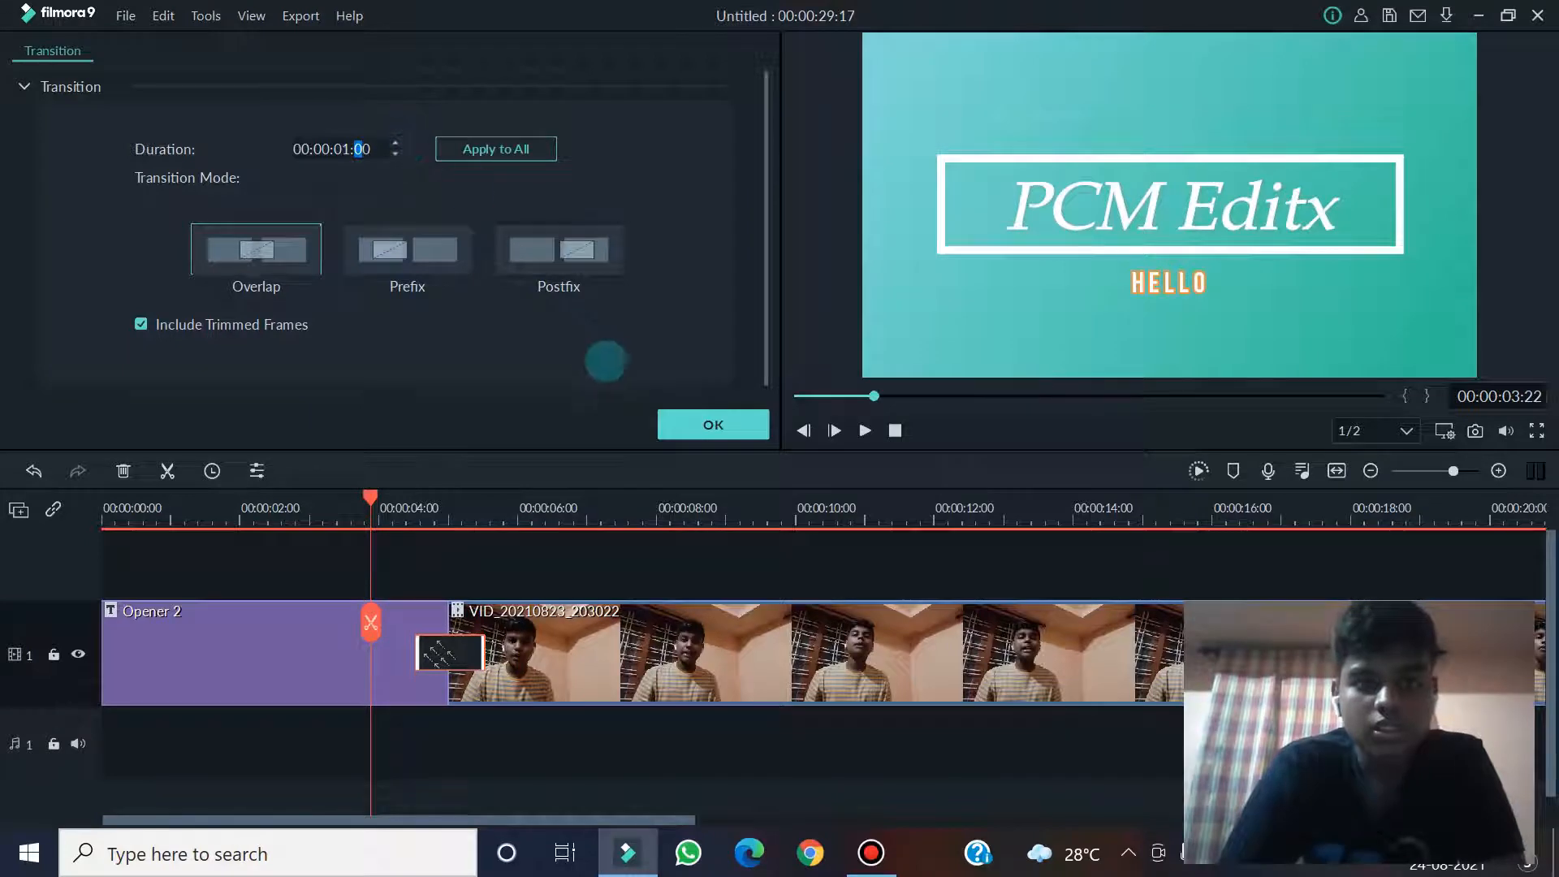
left_click(690, 424)
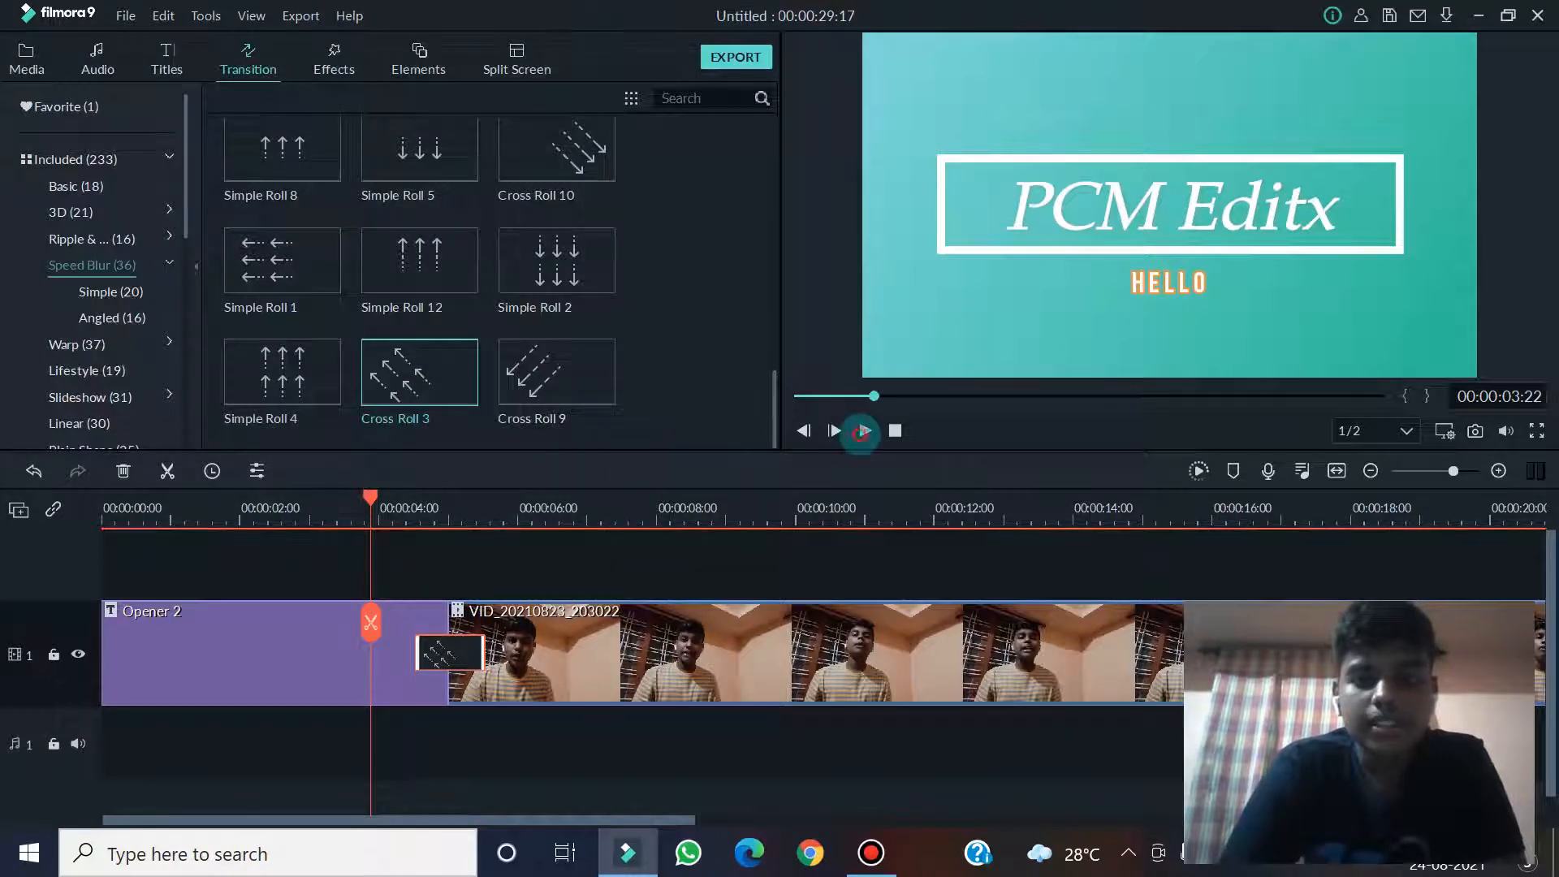
left_click(860, 430)
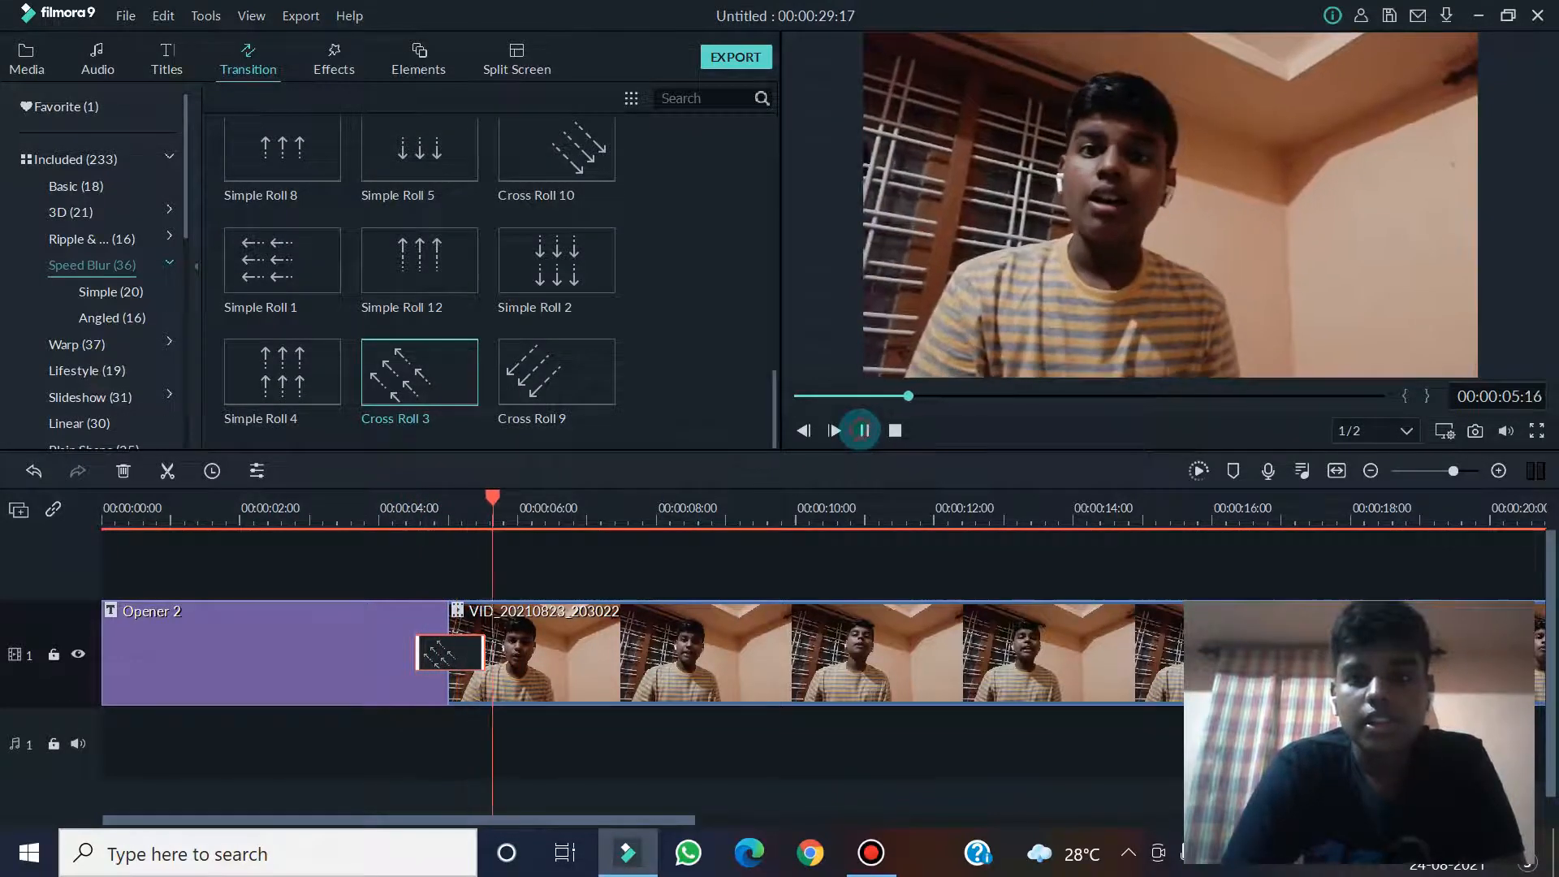
left_click(861, 431)
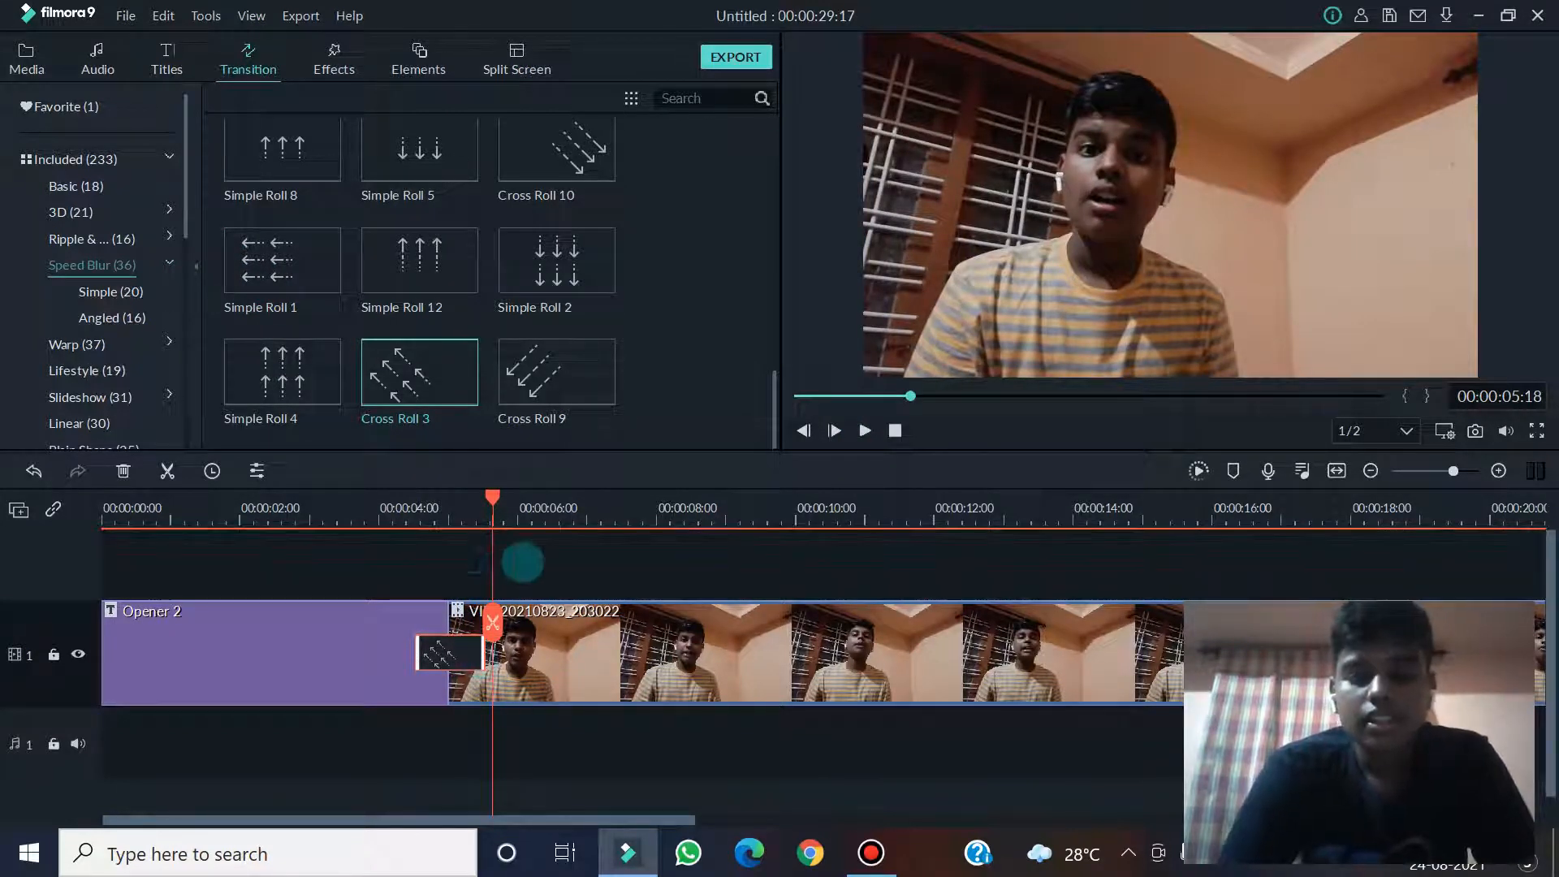
Add the Lower Third 3 title on a second track above the video clip, starting at the playhead just after the transition
left_click(169, 55)
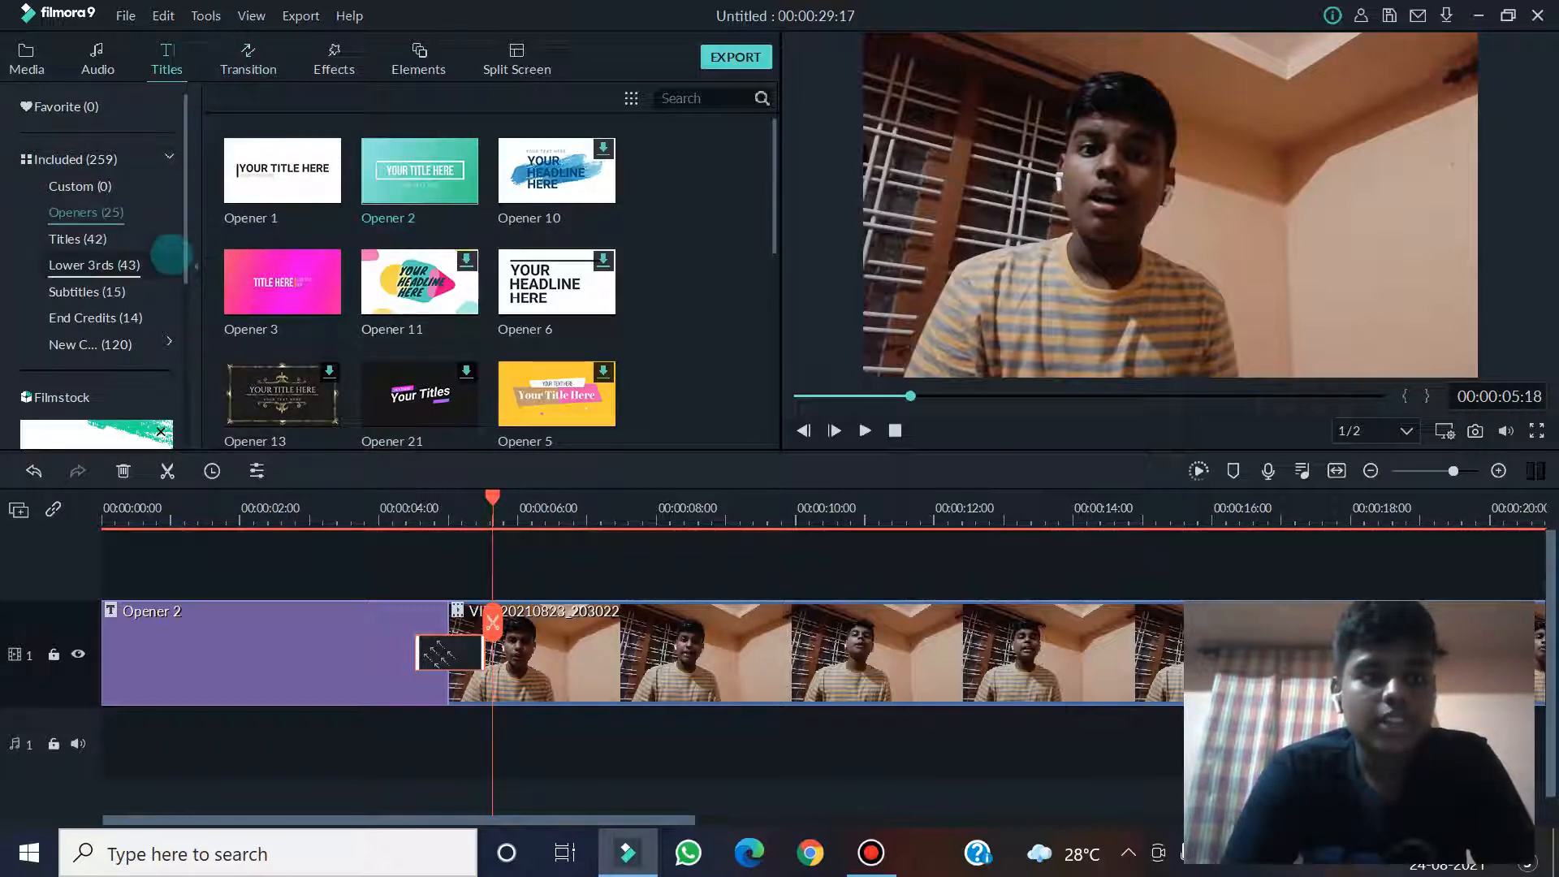
left_click(104, 266)
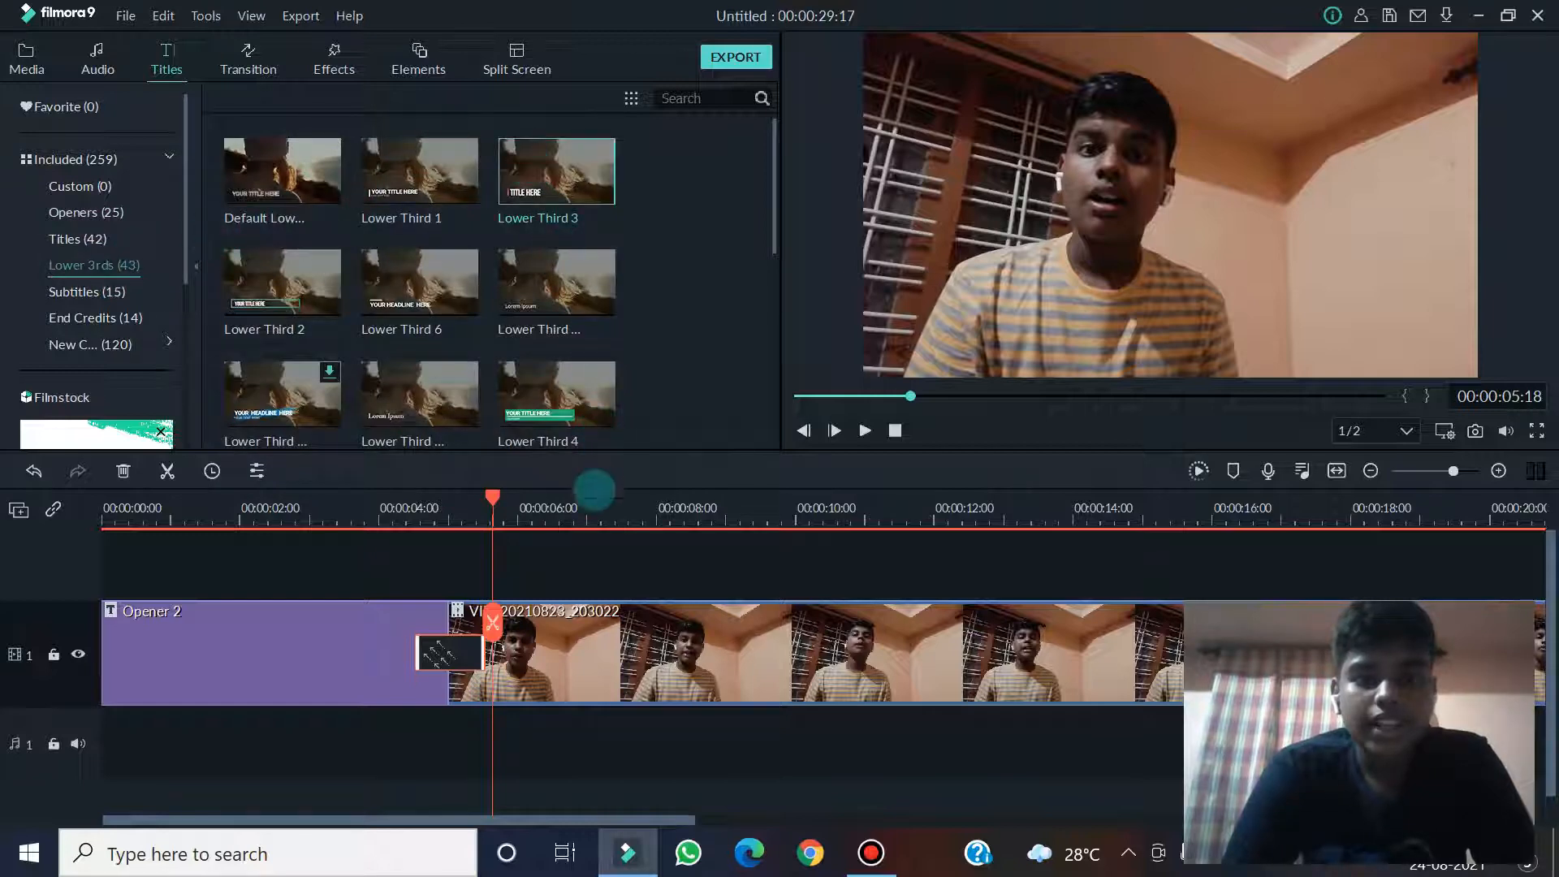
left_click_drag(594, 490, 540, 557)
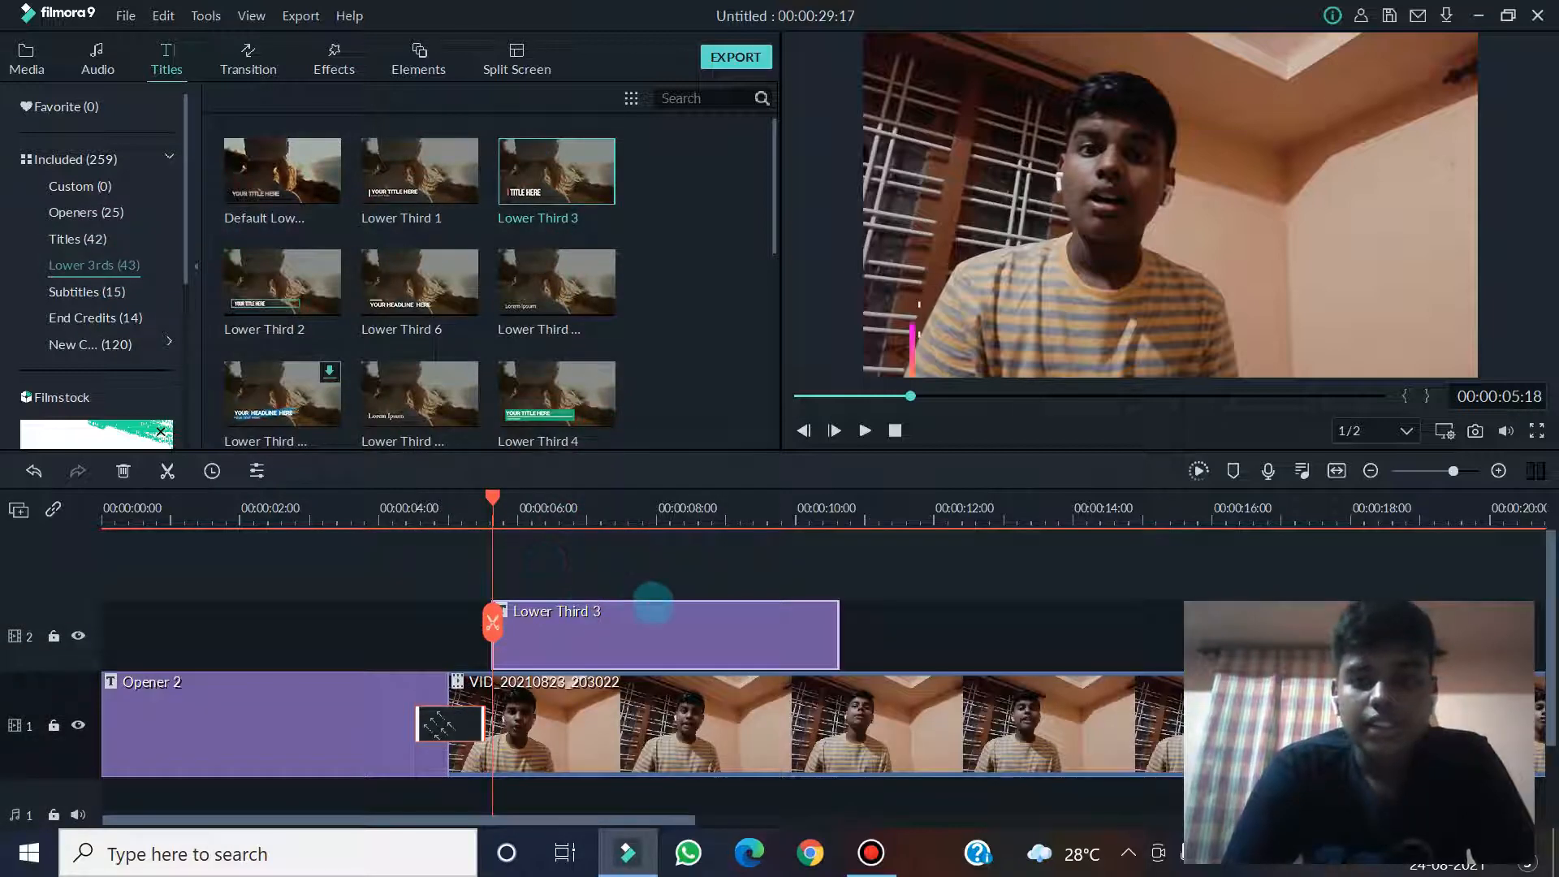
Replace the placeholder text of the Lower Third 3 title with "Hello guys"
double_click(652, 605)
triple_click(418, 203)
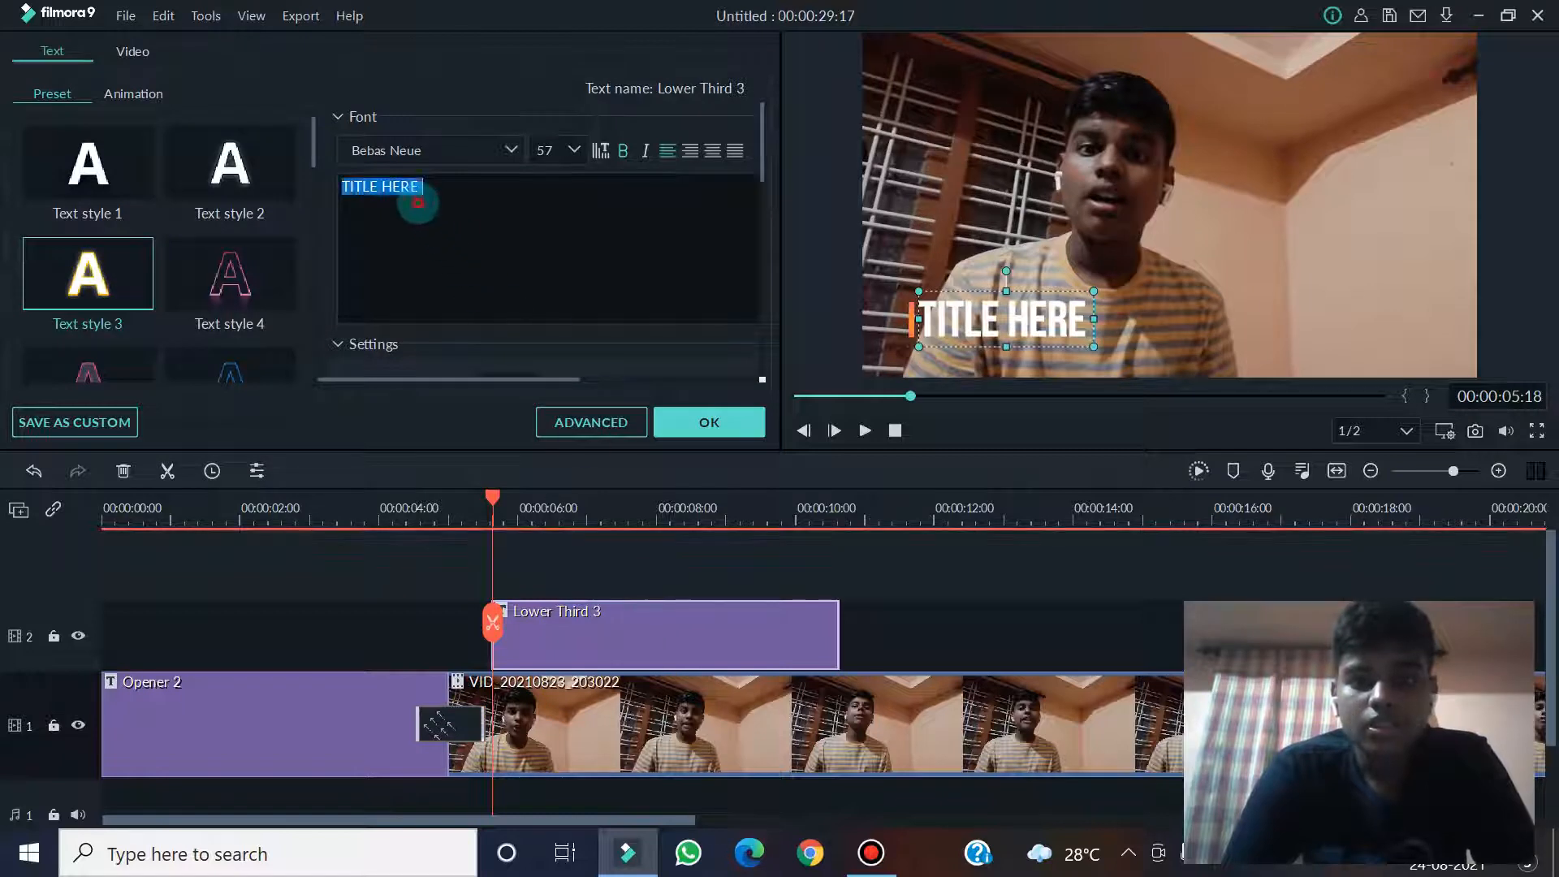
type("H")
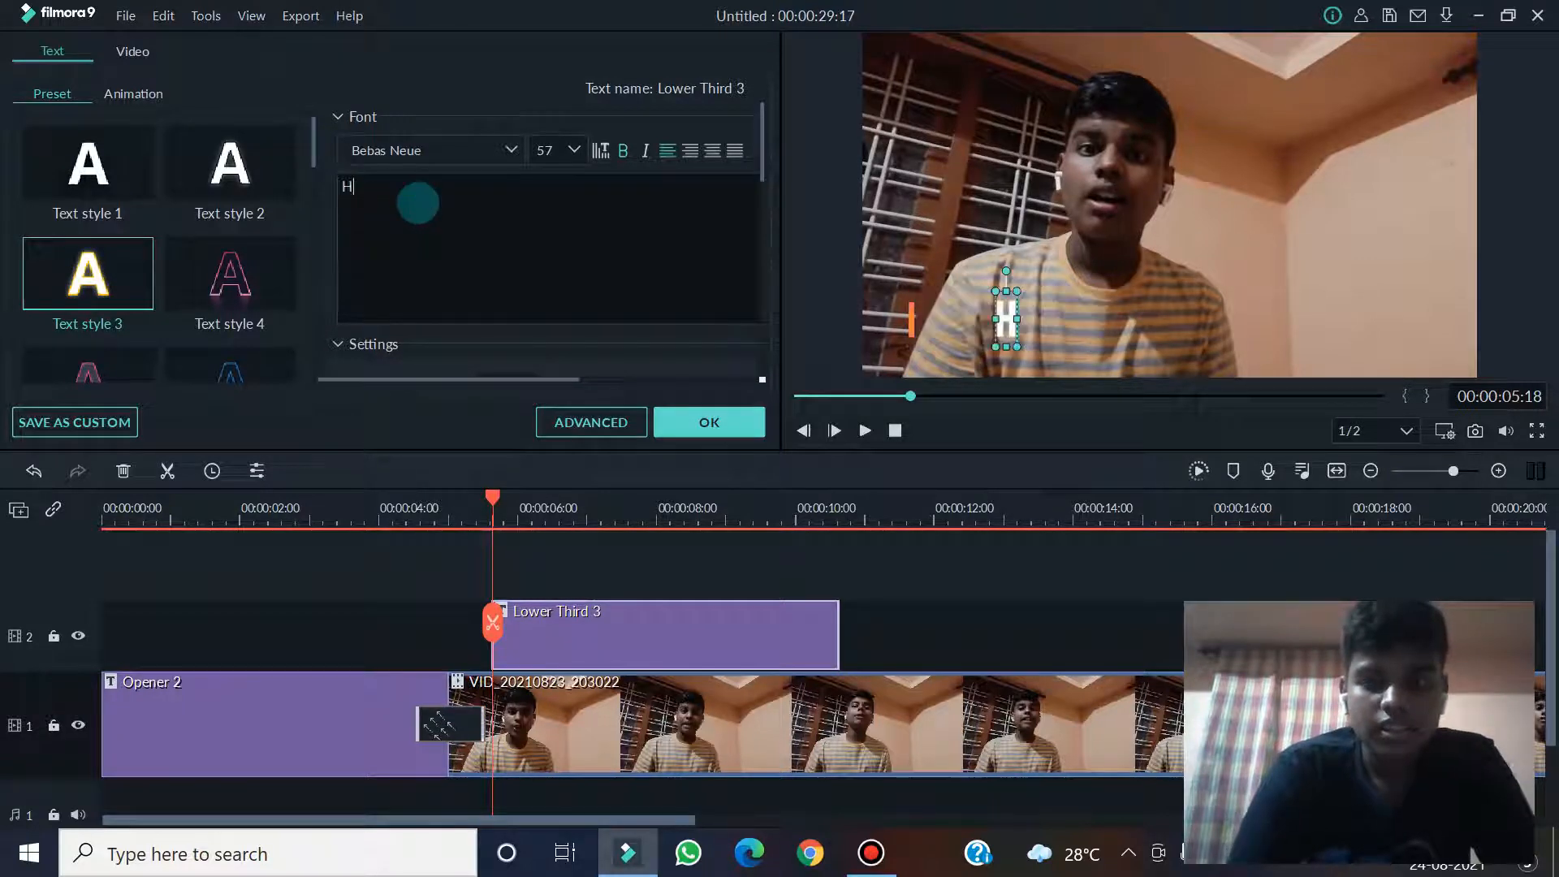
type("ello guys")
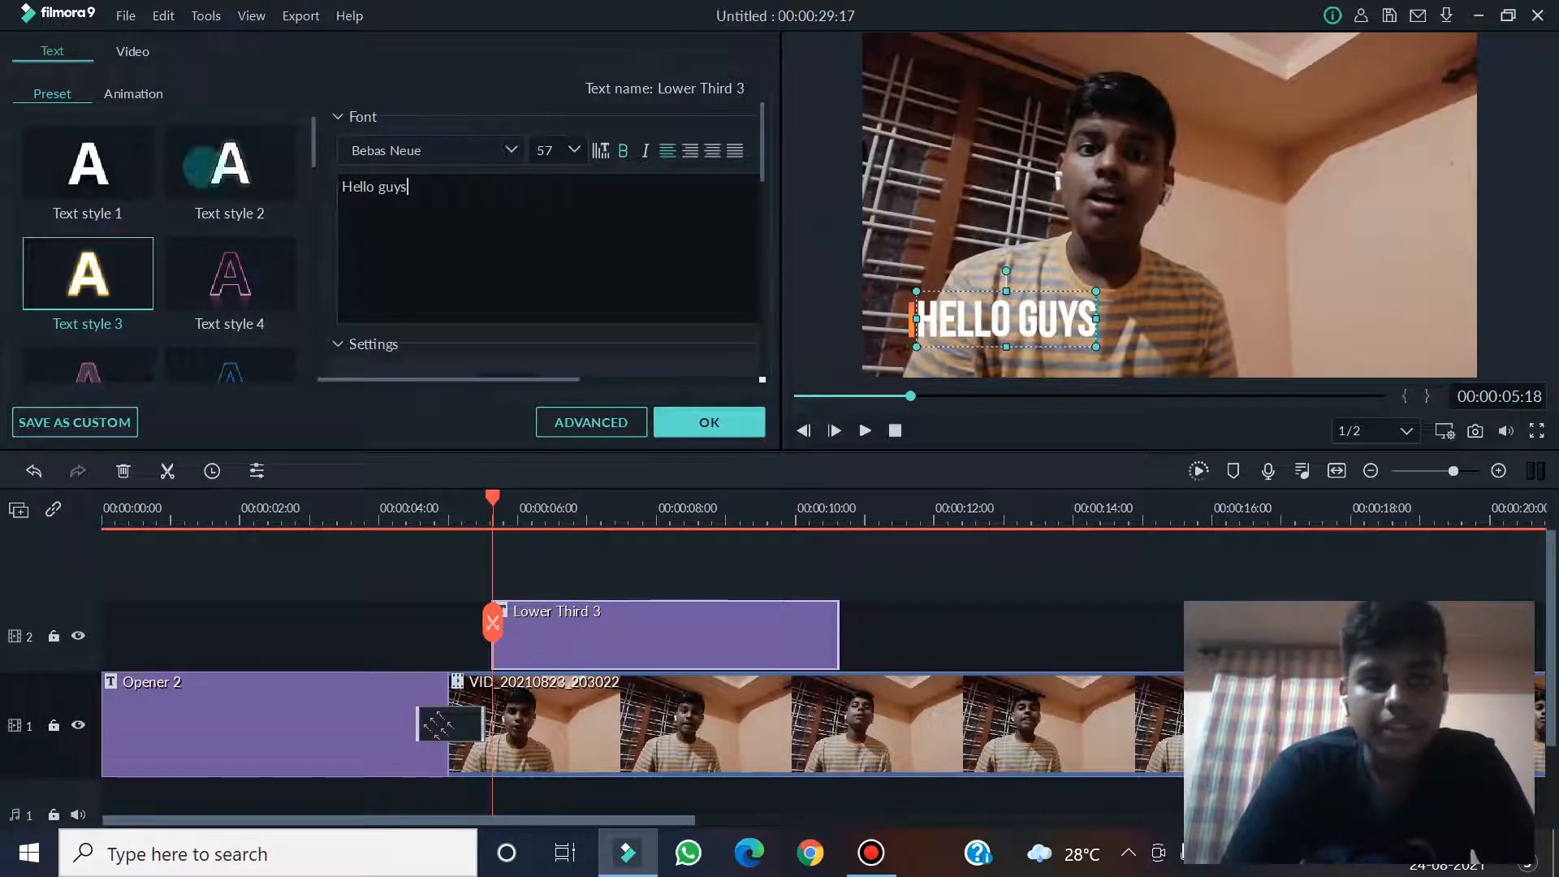
Apply the Cinema style animation to the "Hello guys" lower third and accept the title edits
left_click(133, 93)
left_click(230, 272)
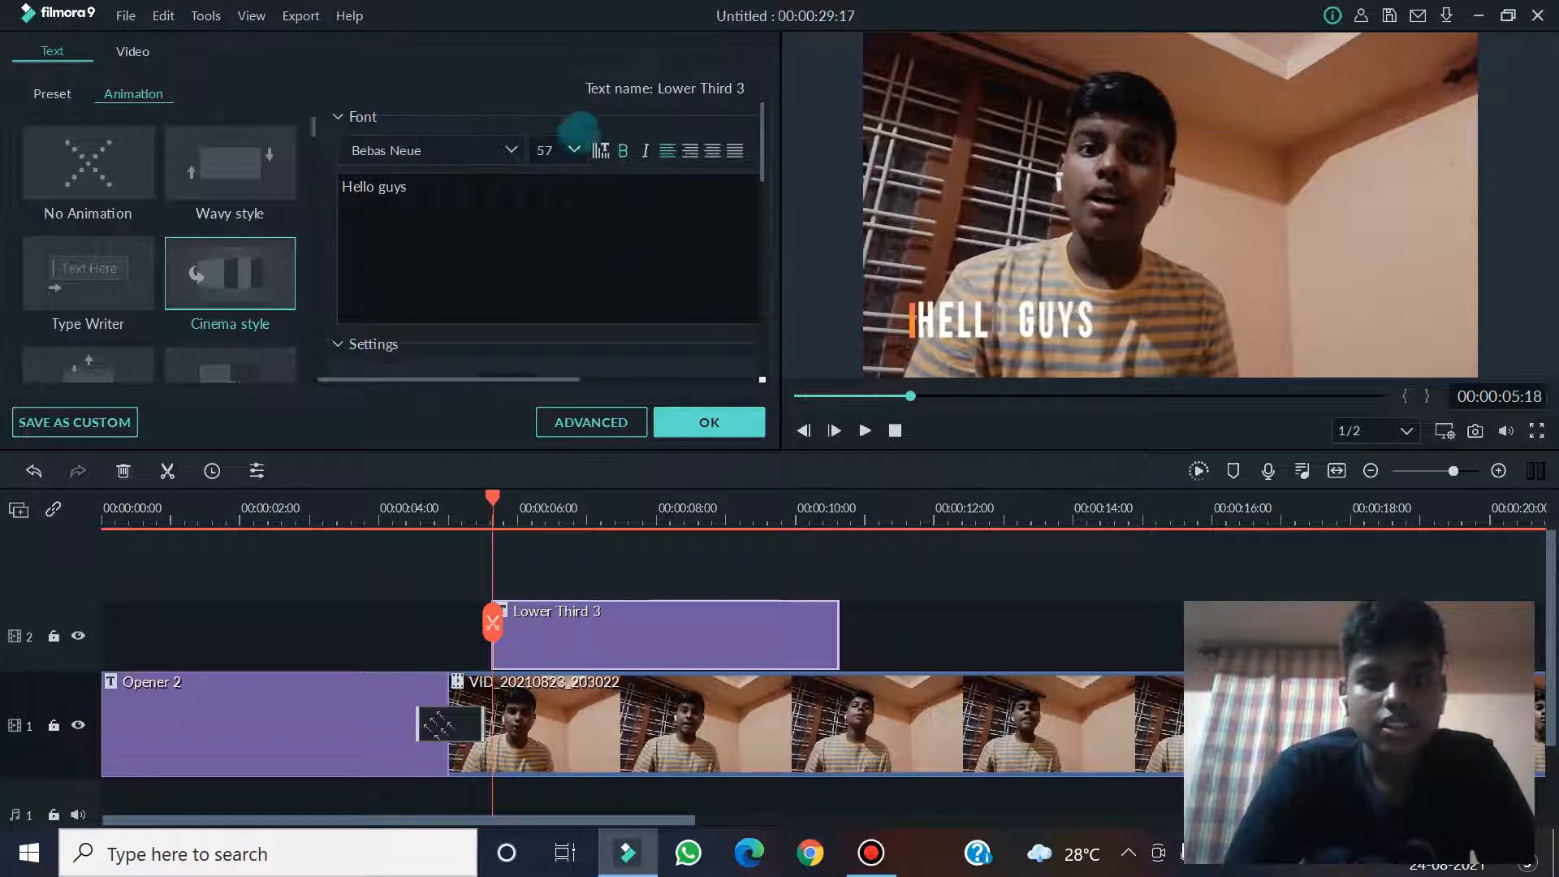
left_click(709, 422)
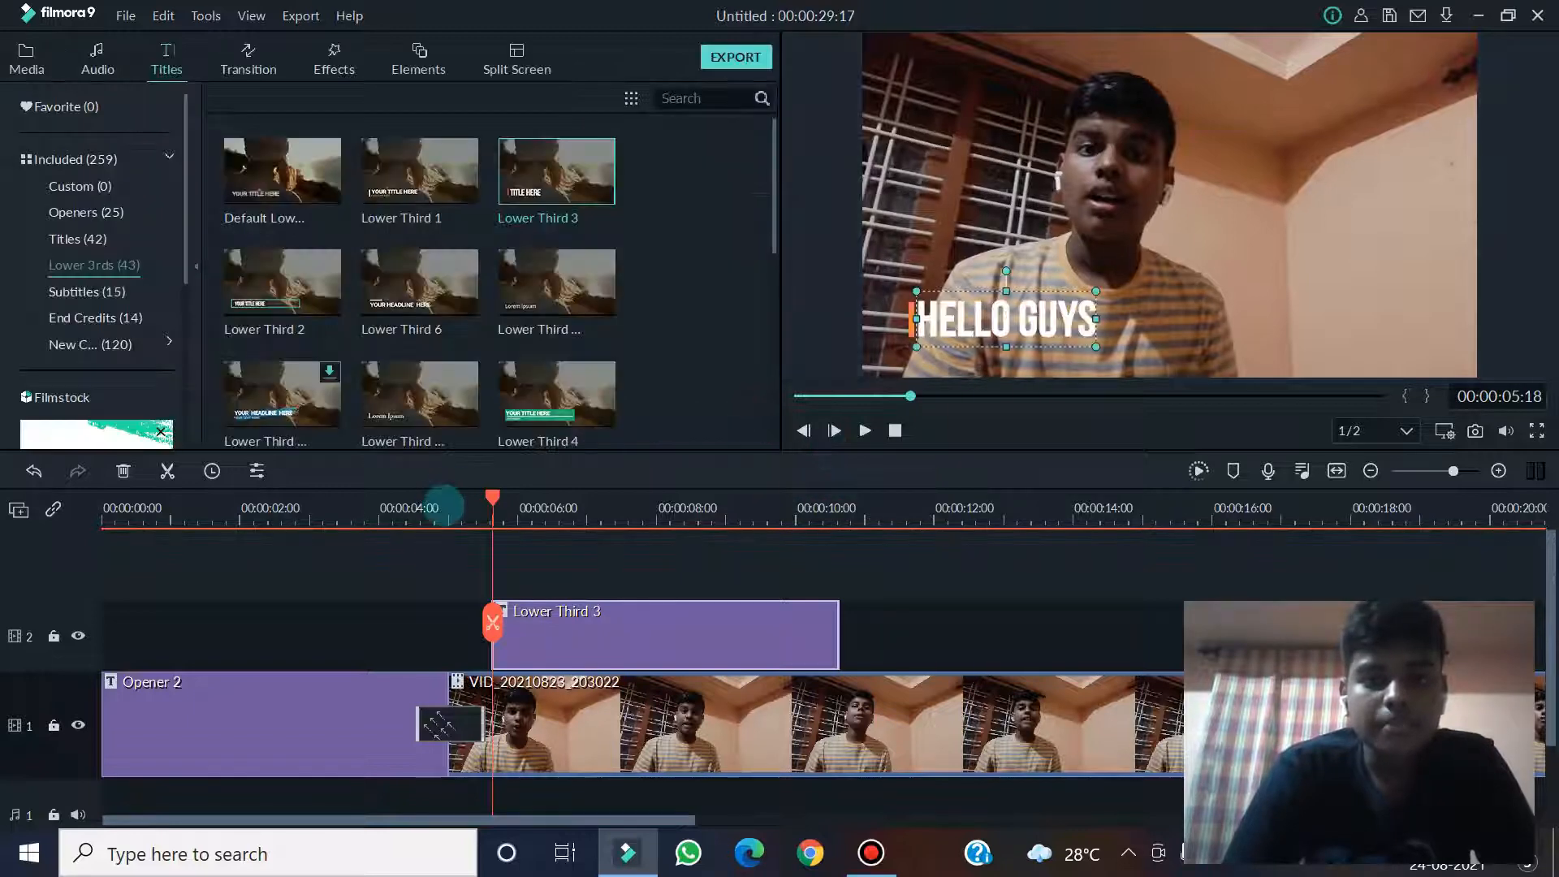
Play the timeline from the transition into the "Hello guys" lower third to check its animation
left_click(443, 510)
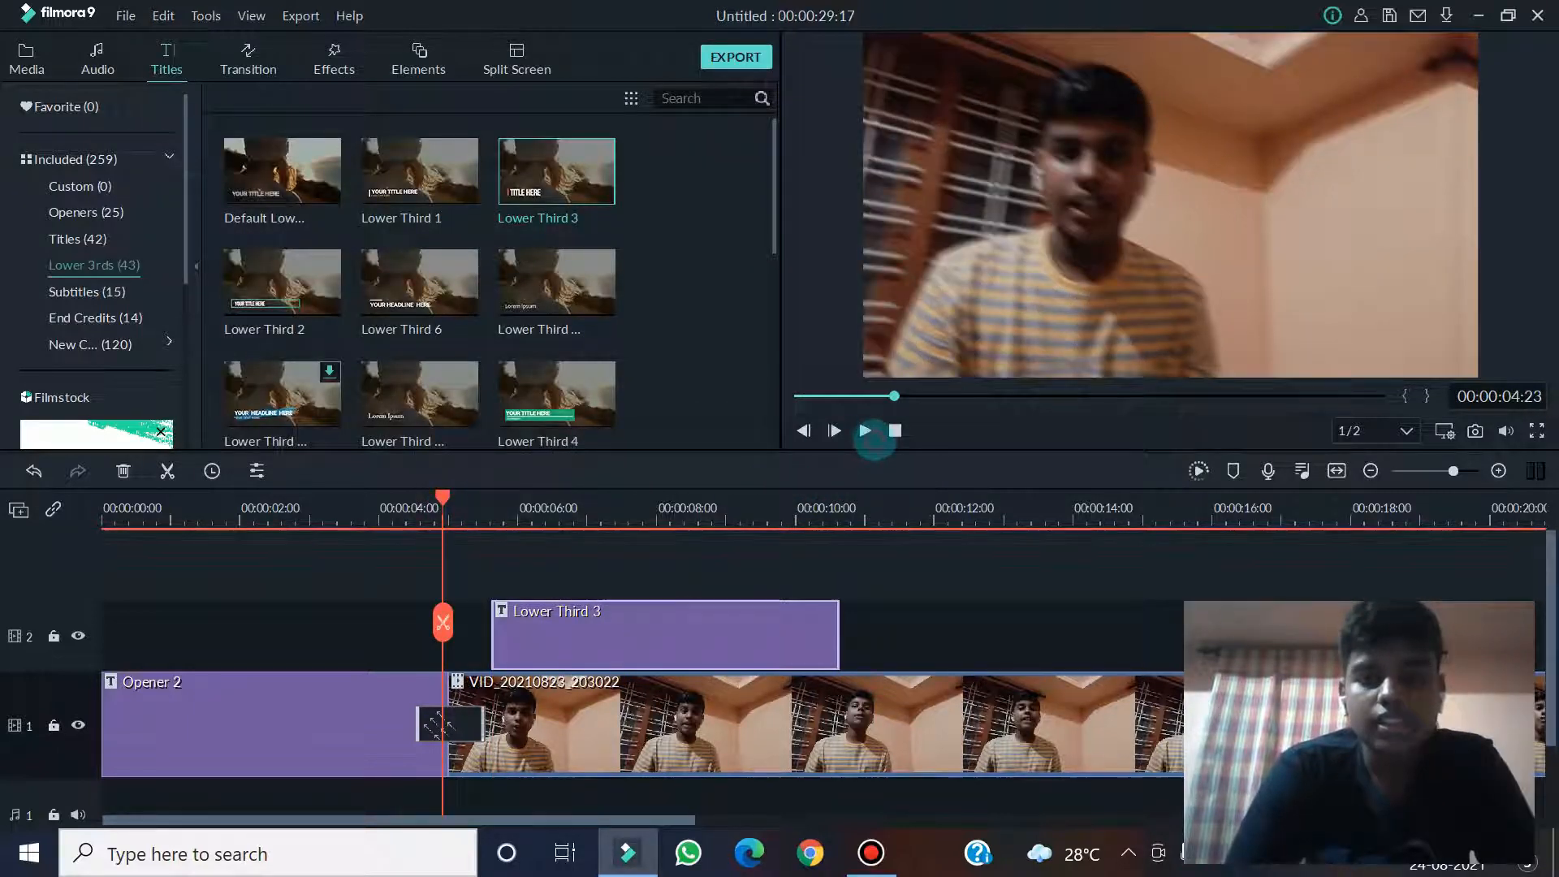
left_click(865, 431)
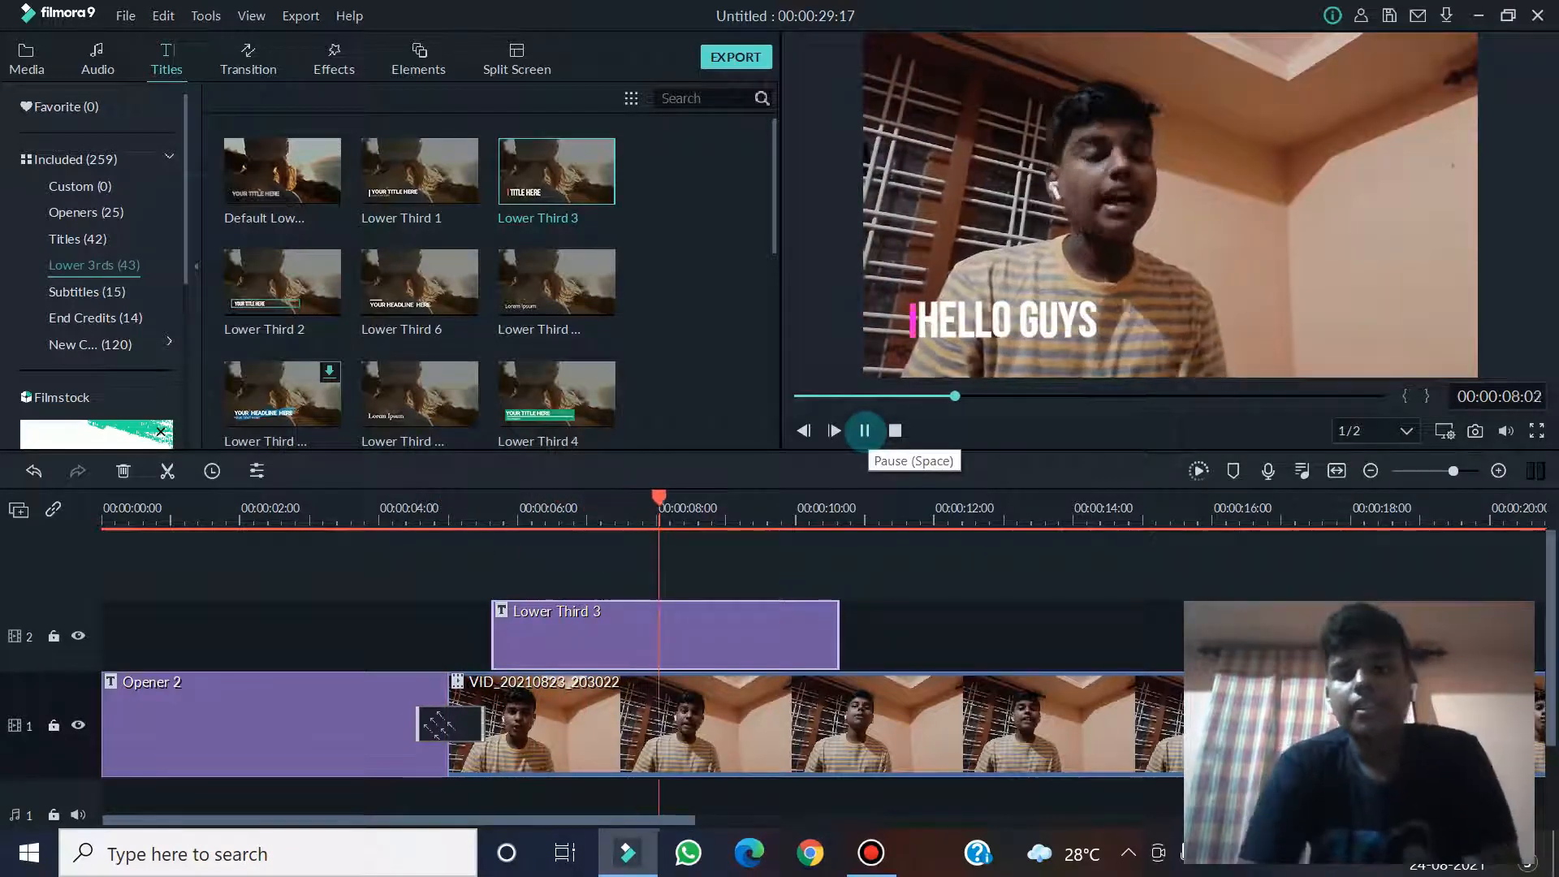
left_click(864, 430)
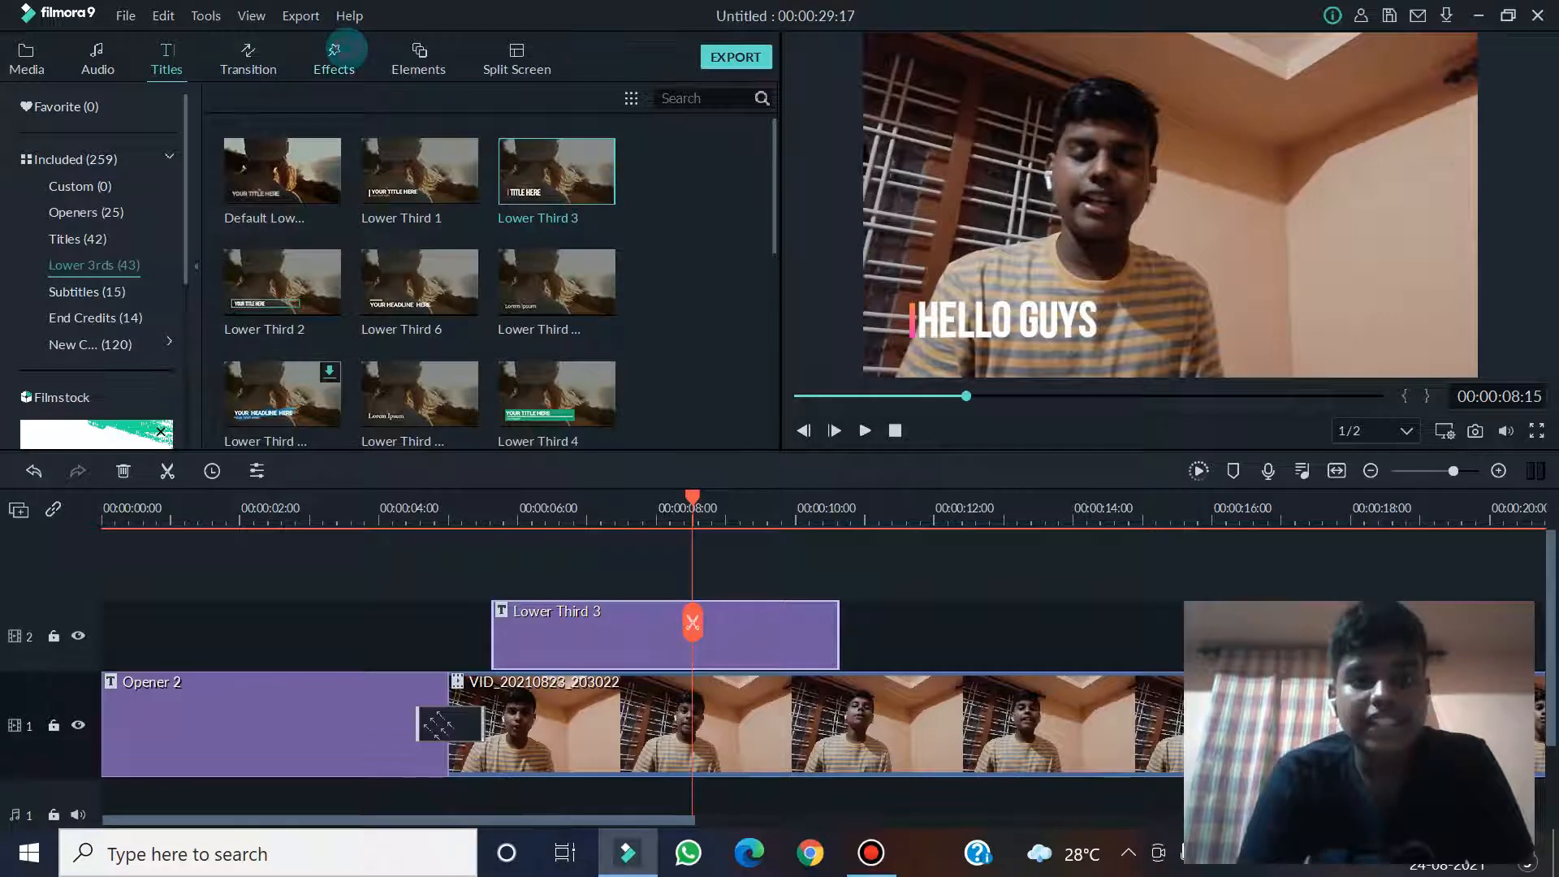
Browse the included effects and apply the Old video effect to the video clip VID_20210823_203022
left_click(333, 59)
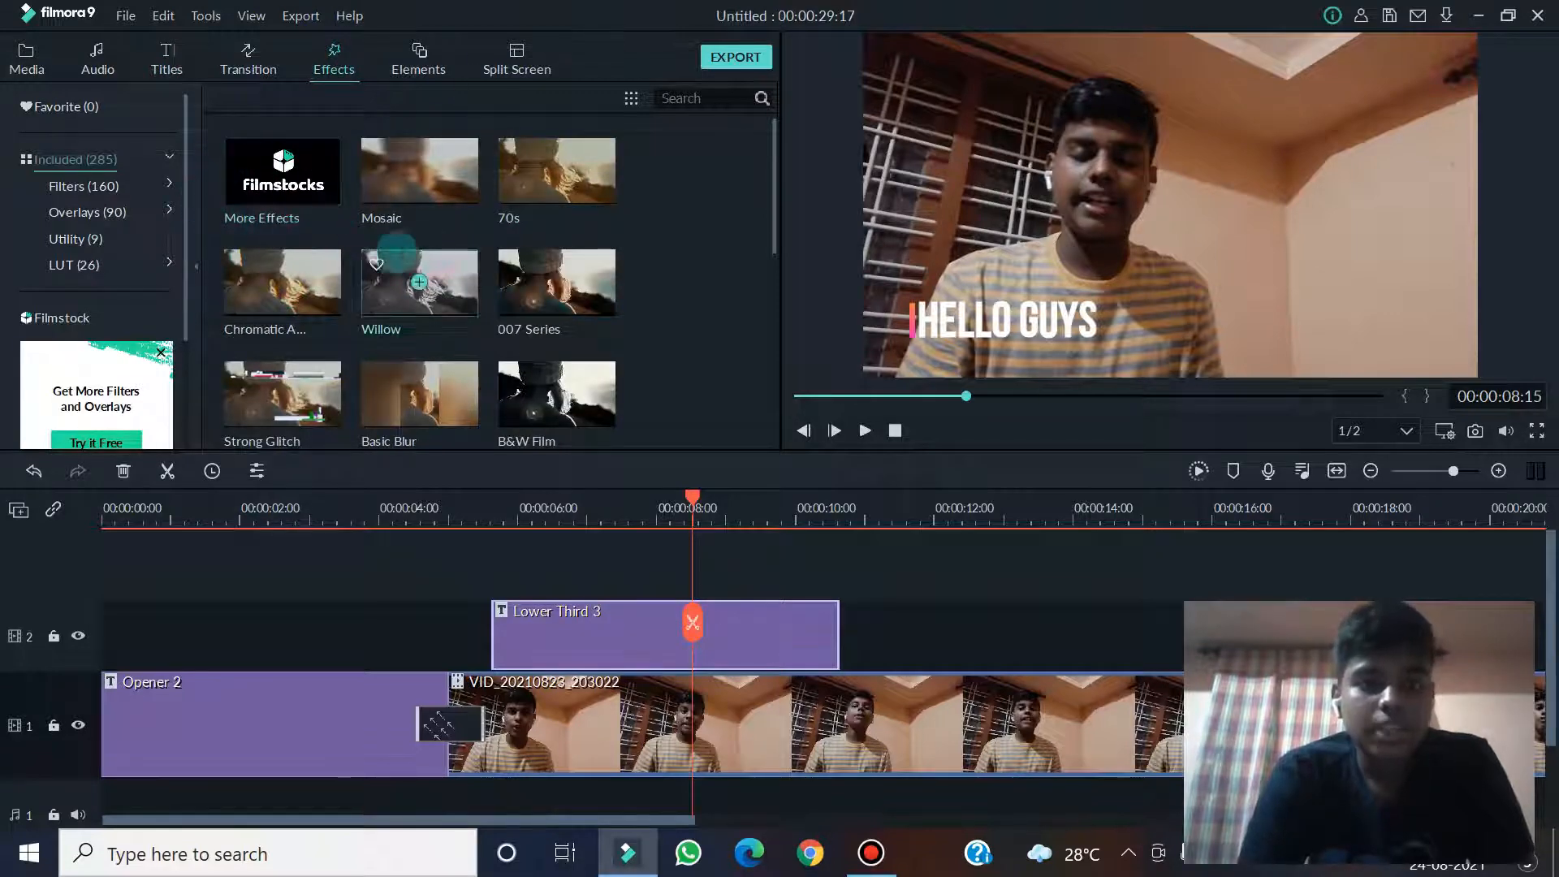
scroll(480, 263, "down", 2)
scroll(487, 266, "up", 2)
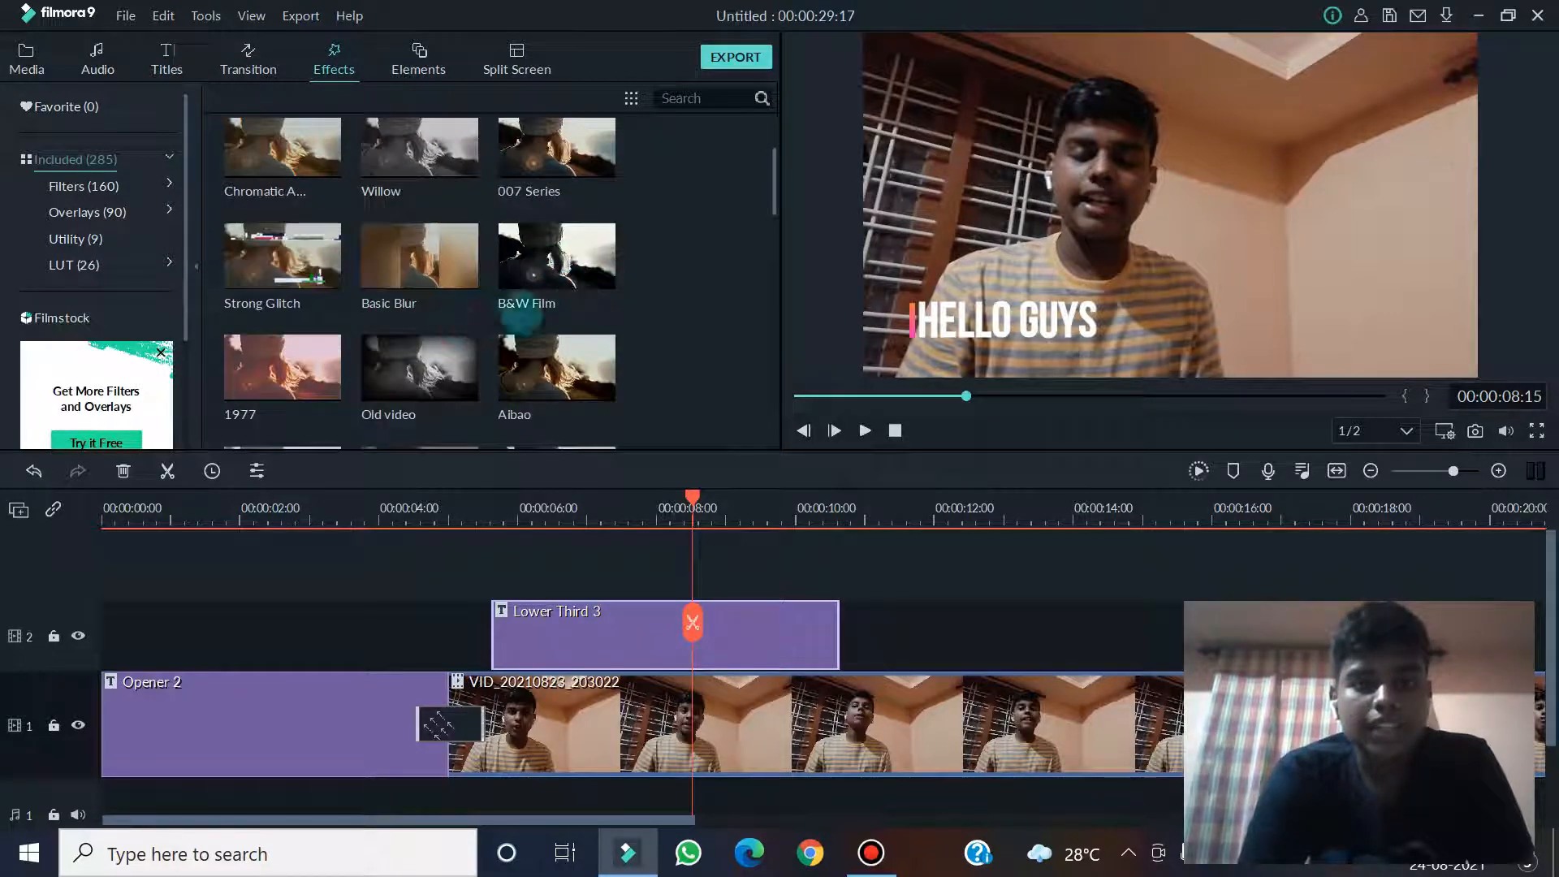
scroll(410, 318, "down", 1)
scroll(415, 280, "up", 3)
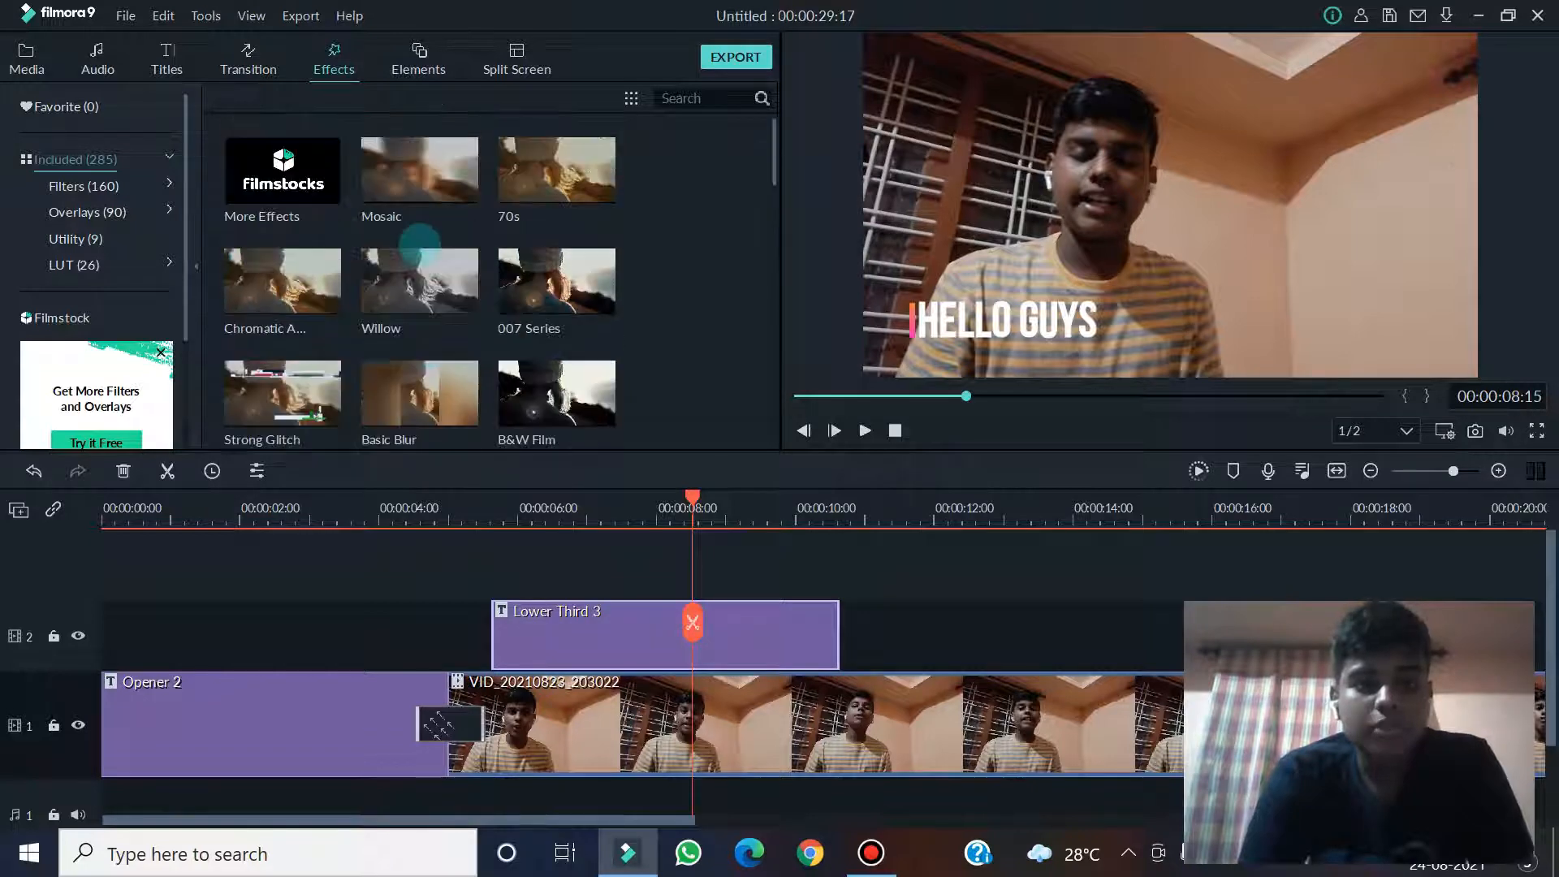
scroll(511, 327, "down", 3)
scroll(488, 360, "down", 2)
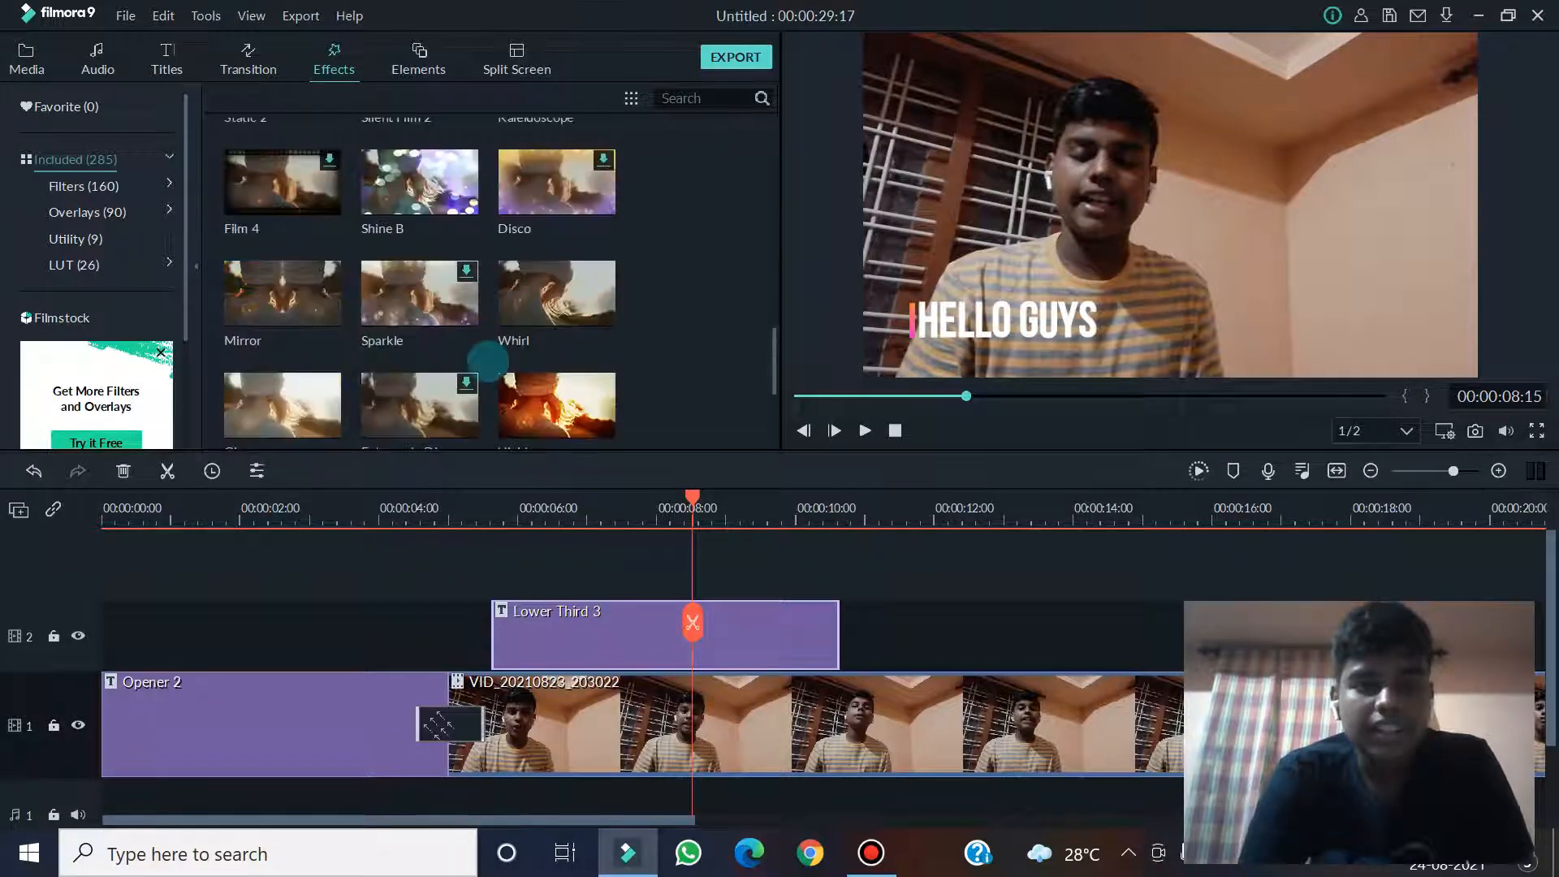
scroll(486, 363, "up", 5)
scroll(474, 341, "down", 3)
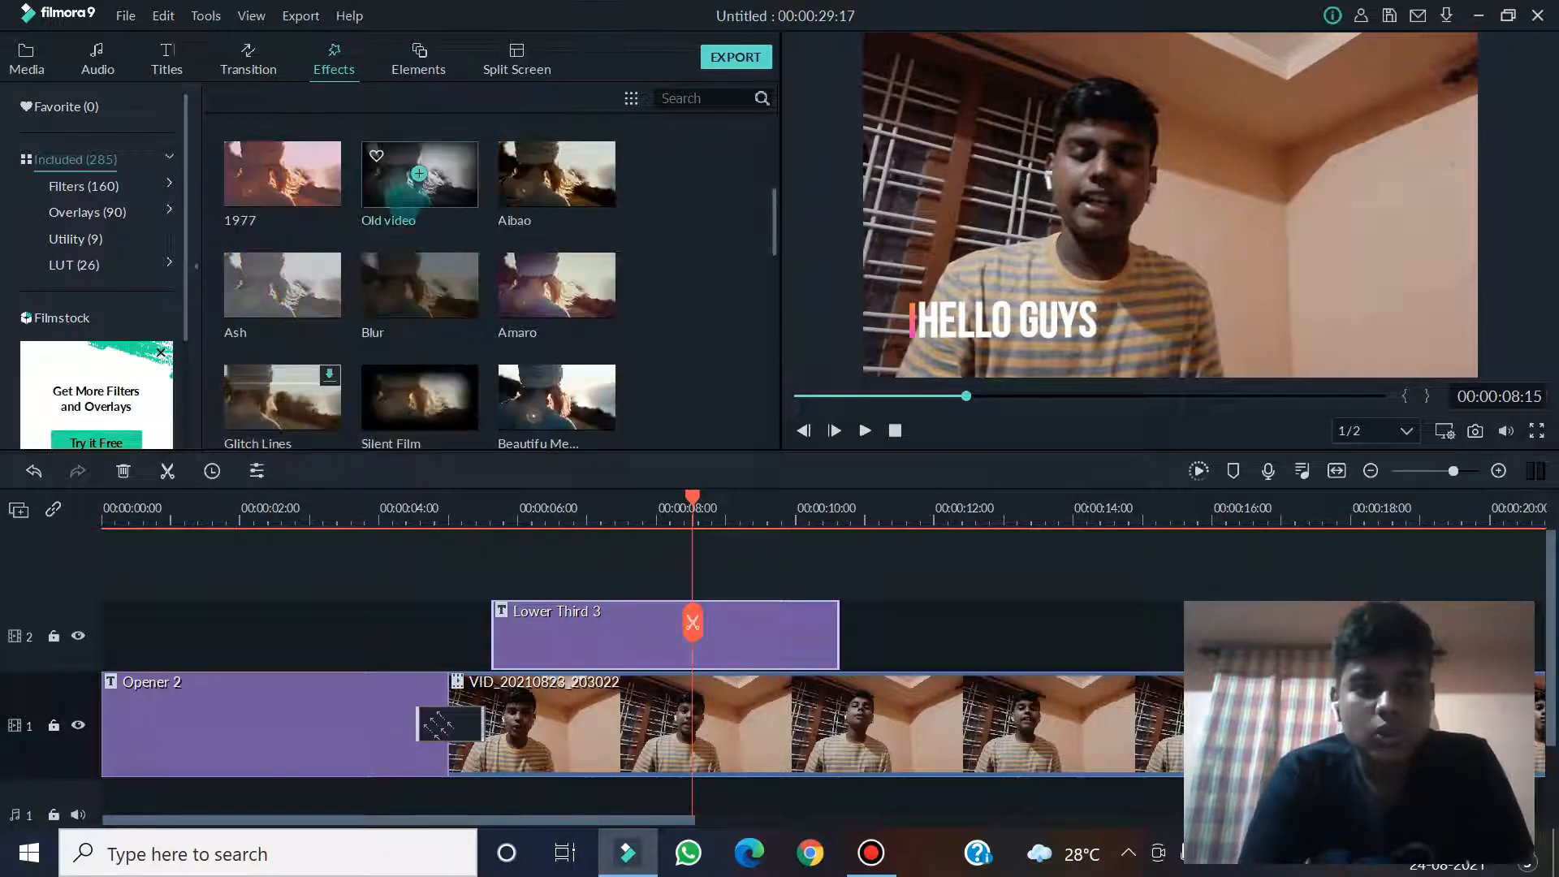
left_click_drag(451, 226, 714, 715)
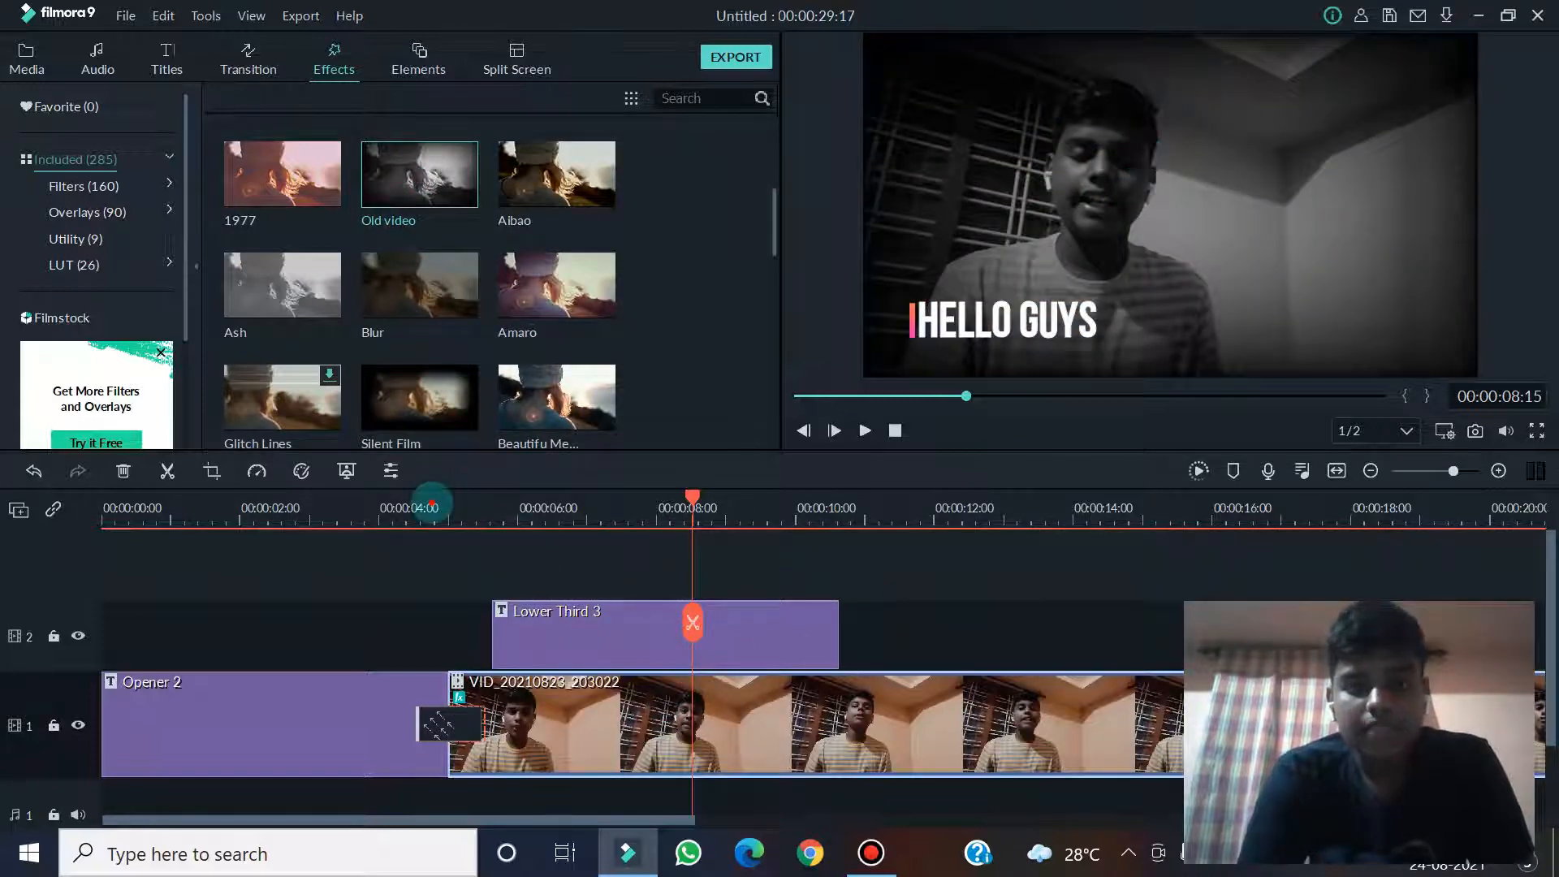
Play the timeline from just before the transition into the video clip to preview the Old video effect
left_click(432, 505)
left_click(863, 431)
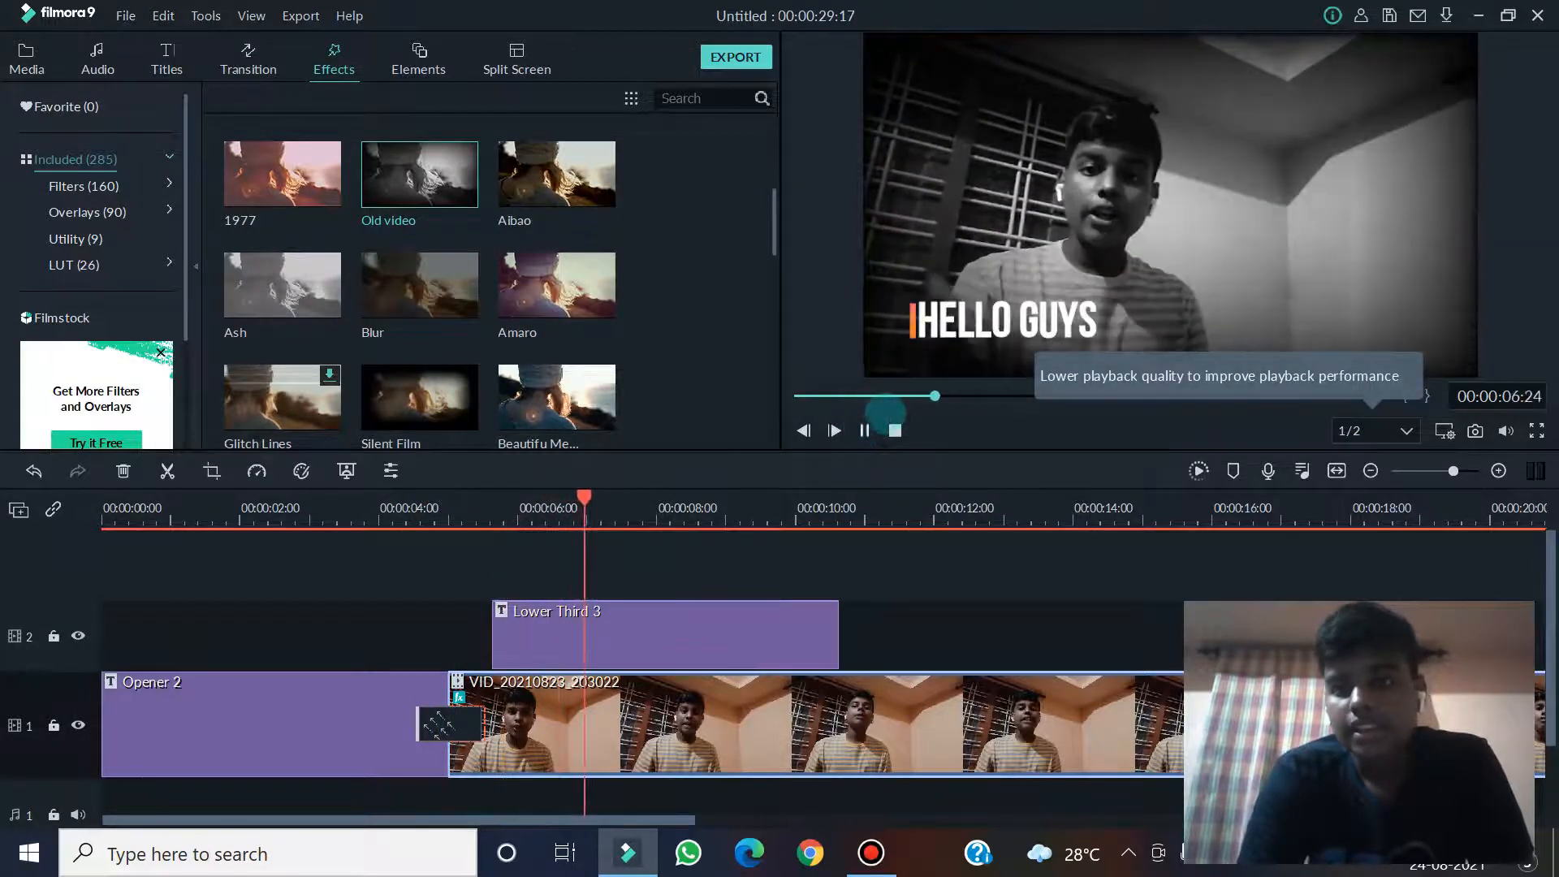
left_click(863, 431)
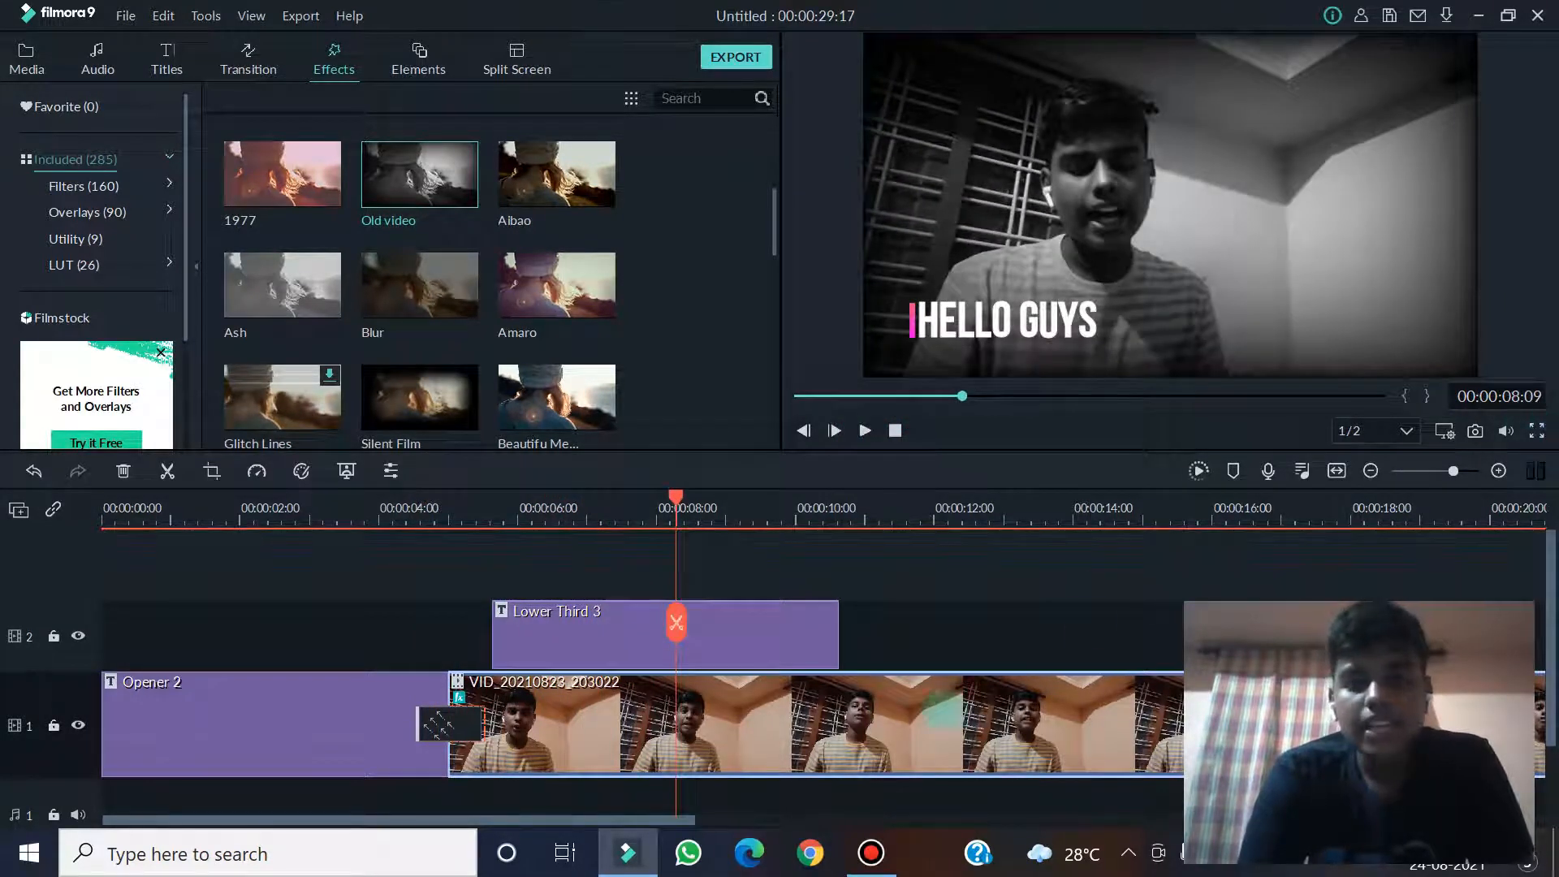
Raise the video clip's Color Enhancement value to 7.24 and accept the change
left_click(888, 721)
double_click(887, 722)
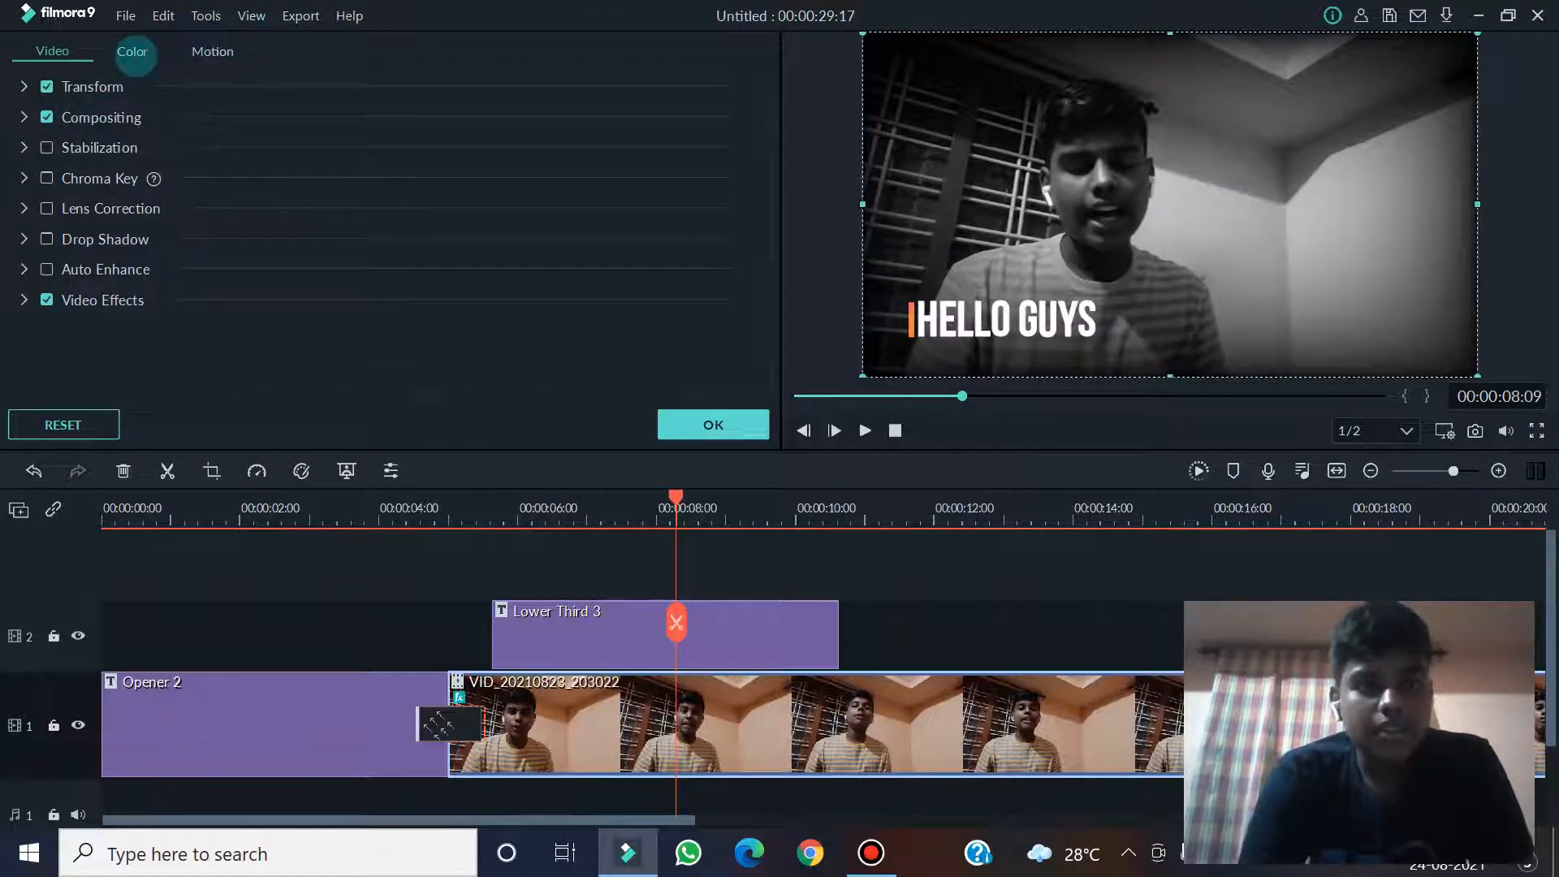
left_click(133, 52)
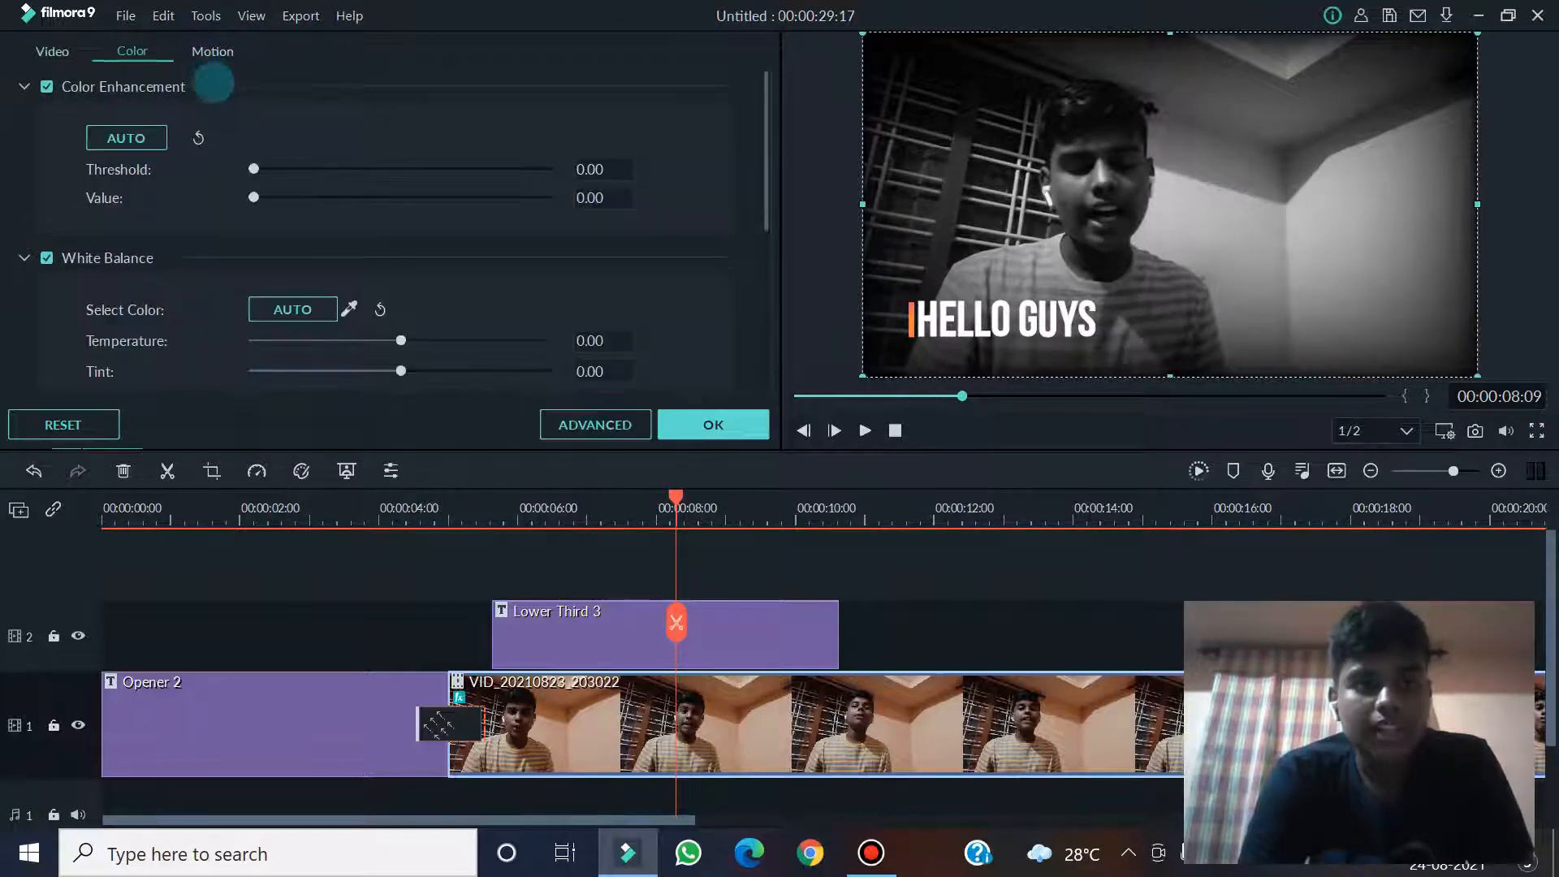
left_click(51, 49)
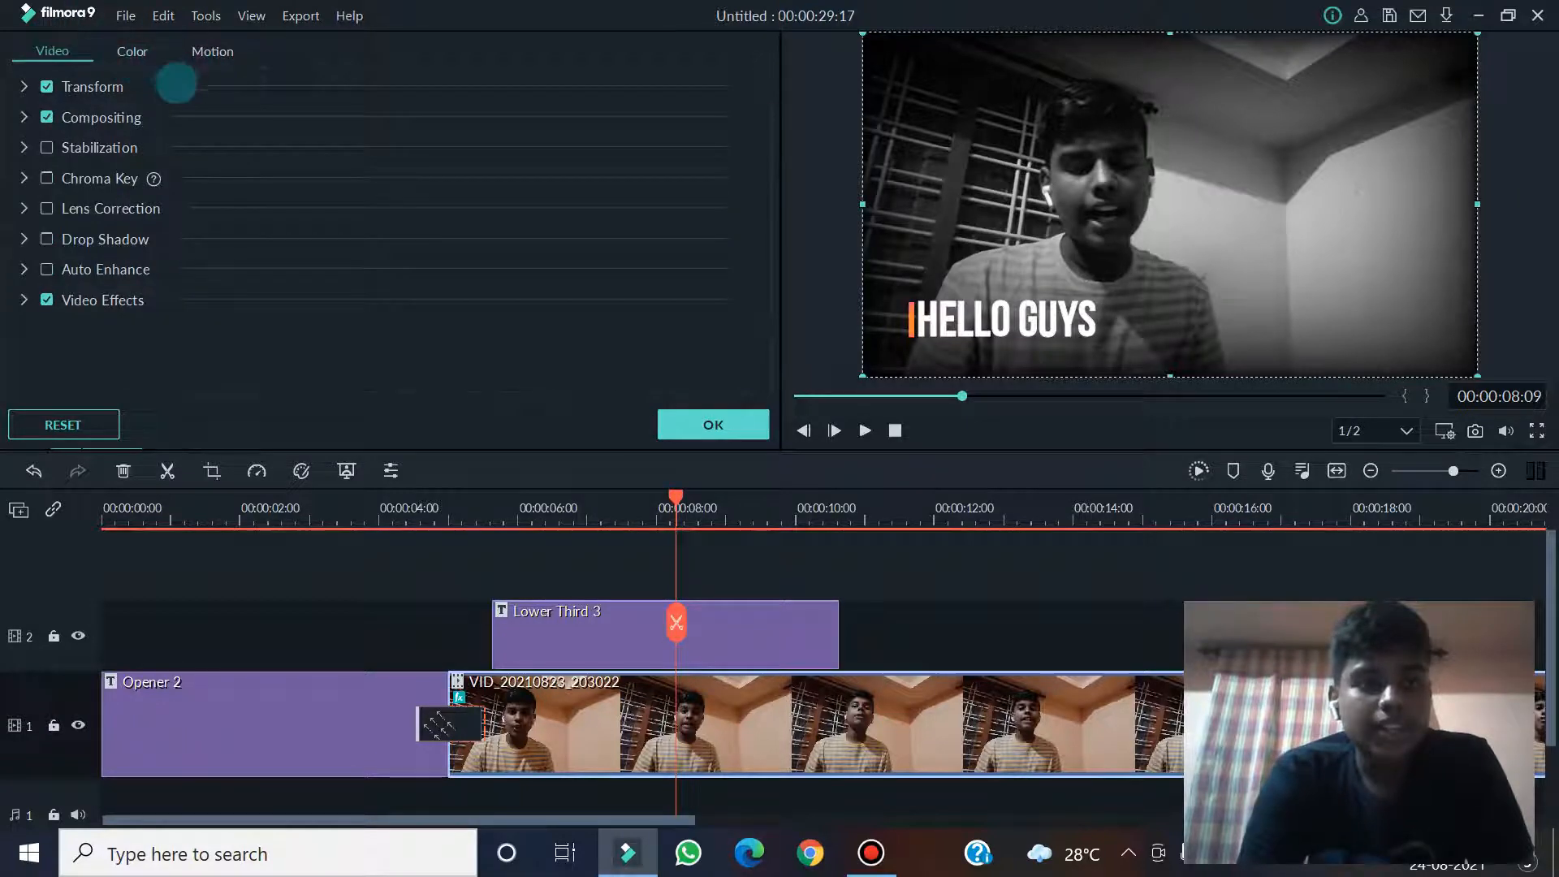
left_click(130, 50)
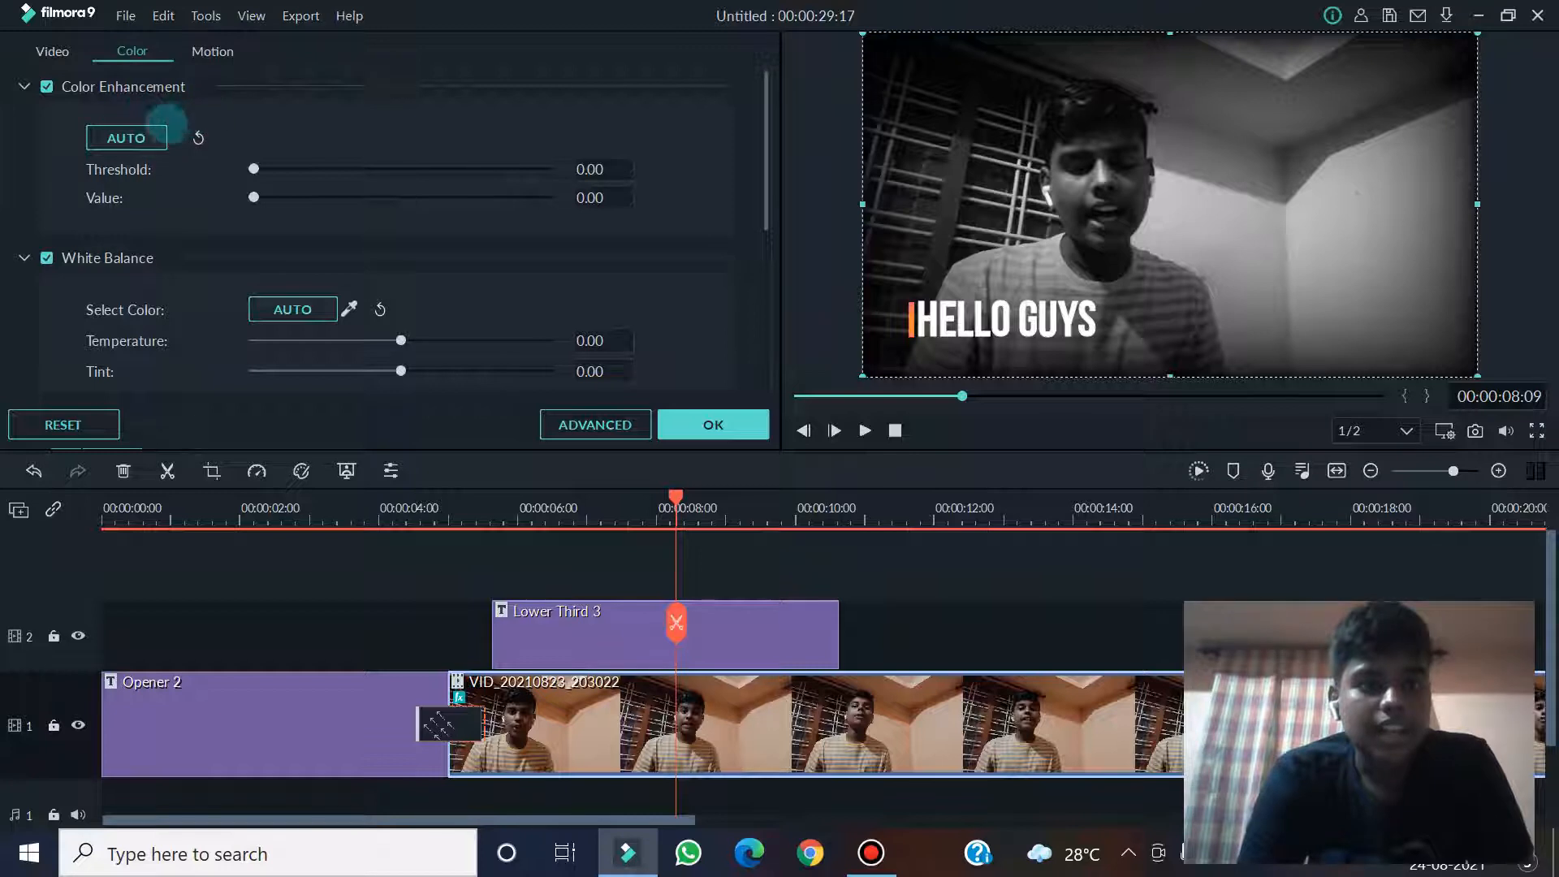
mouse_move(261, 216)
left_mouse_down()
mouse_move(345, 215)
mouse_move(439, 245)
mouse_move(275, 242)
left_mouse_up()
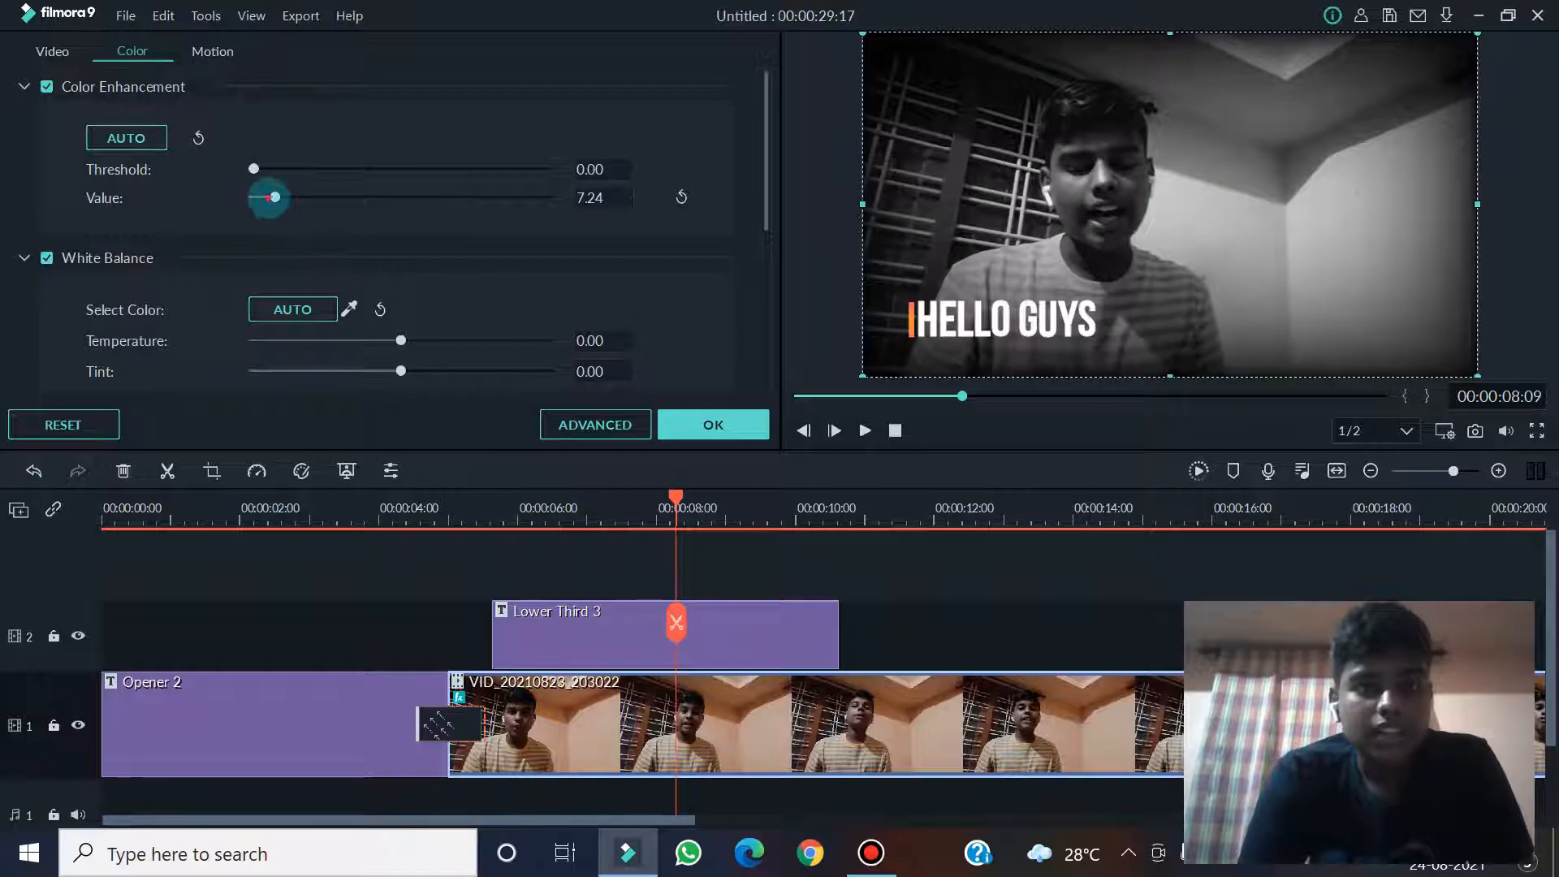
left_click(713, 425)
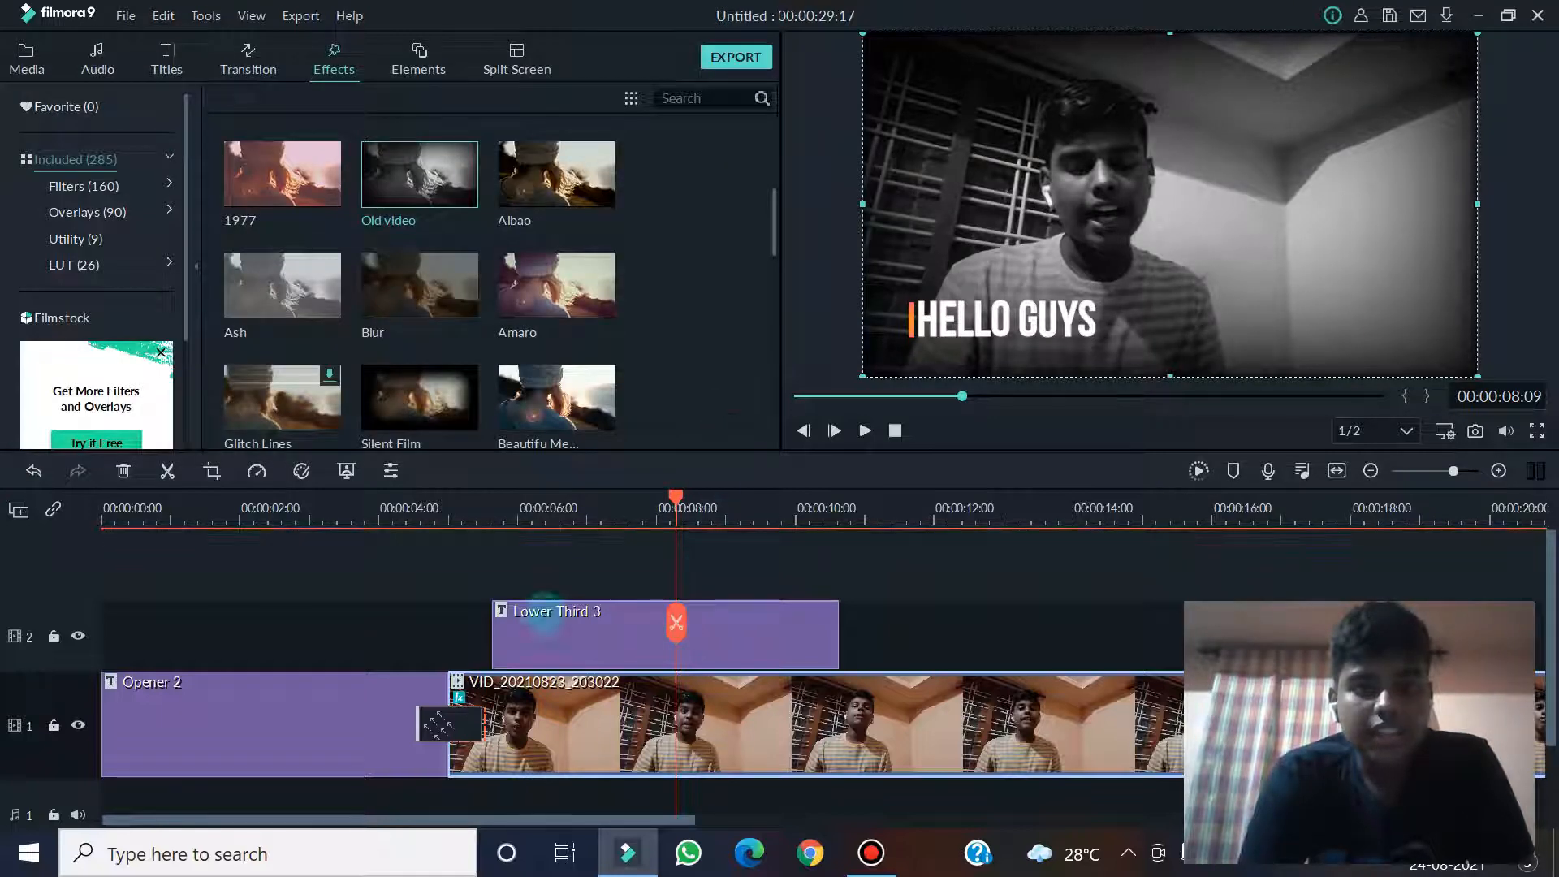
Delete the effects applied to the video clip
right_click(580, 711)
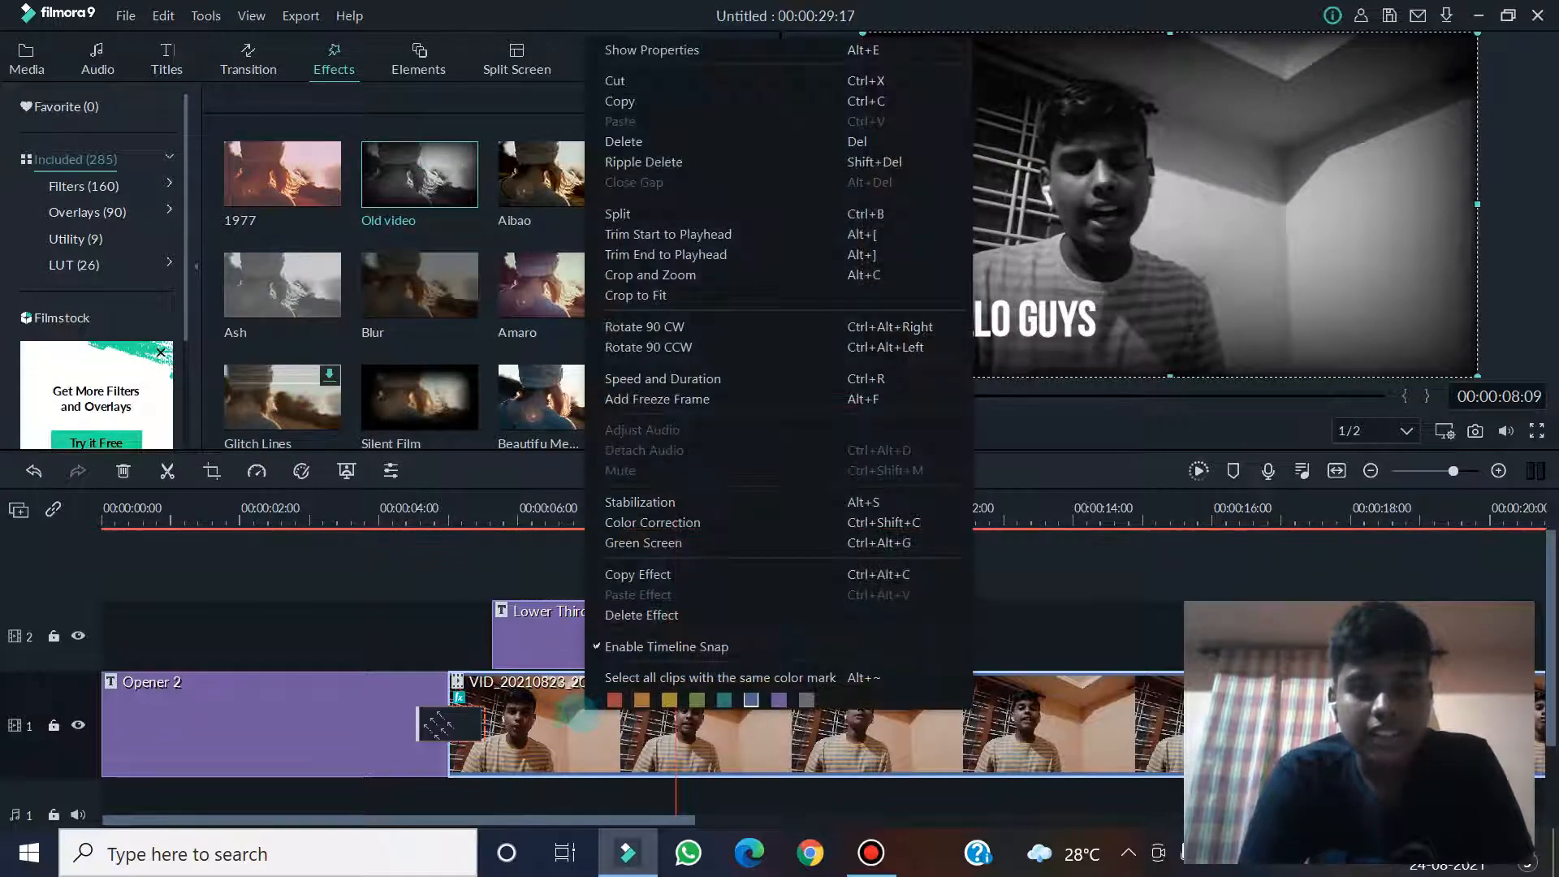
left_click(641, 614)
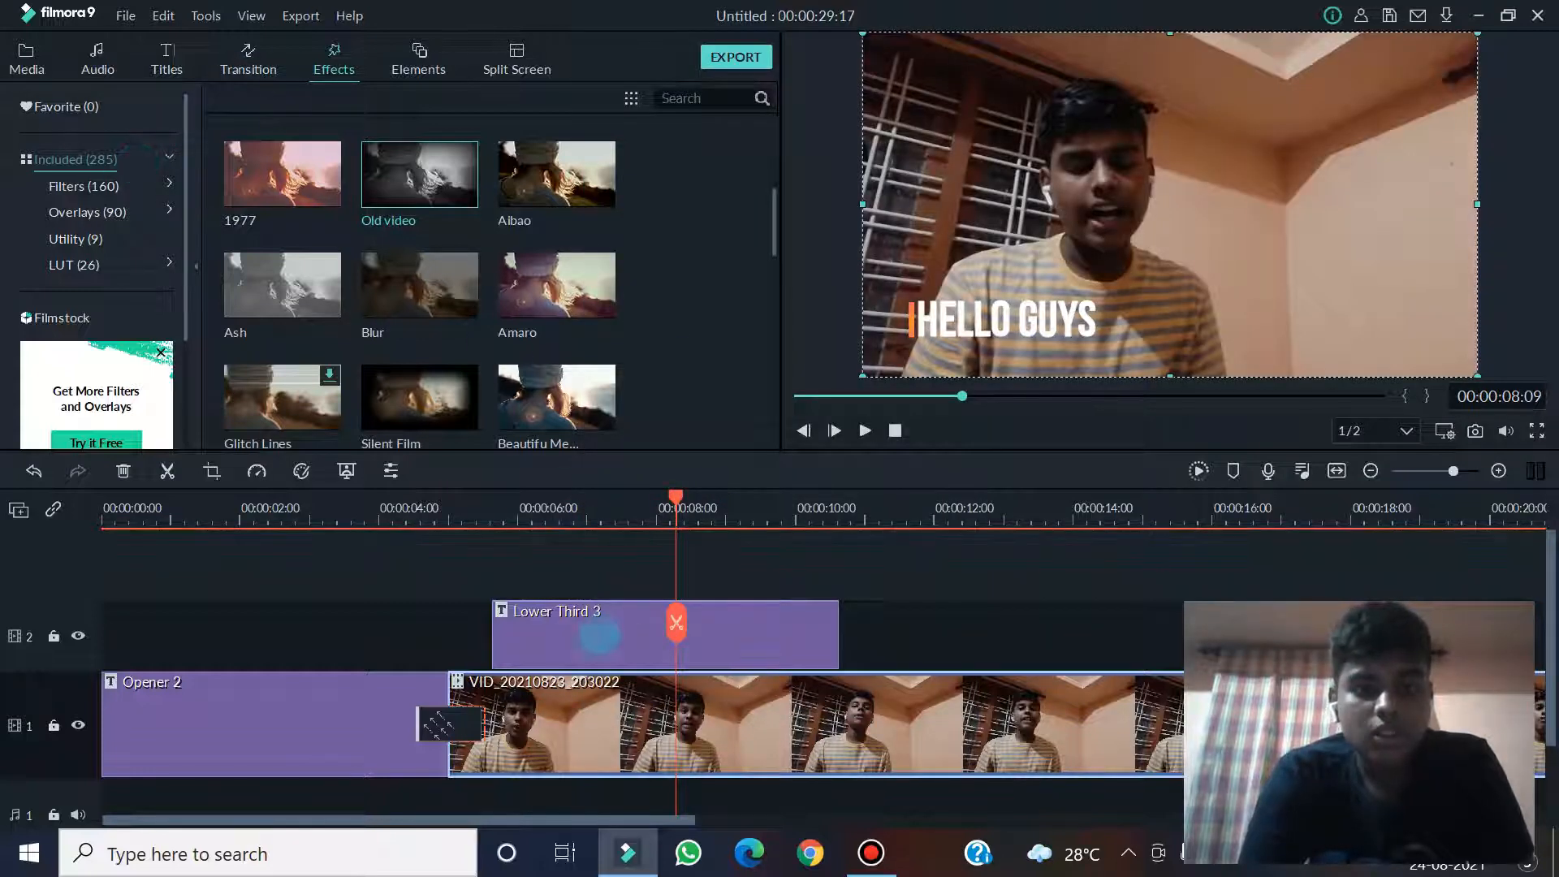
Set the video clip's tone to a contrast of -16 and a brightness of 46
double_click(647, 767)
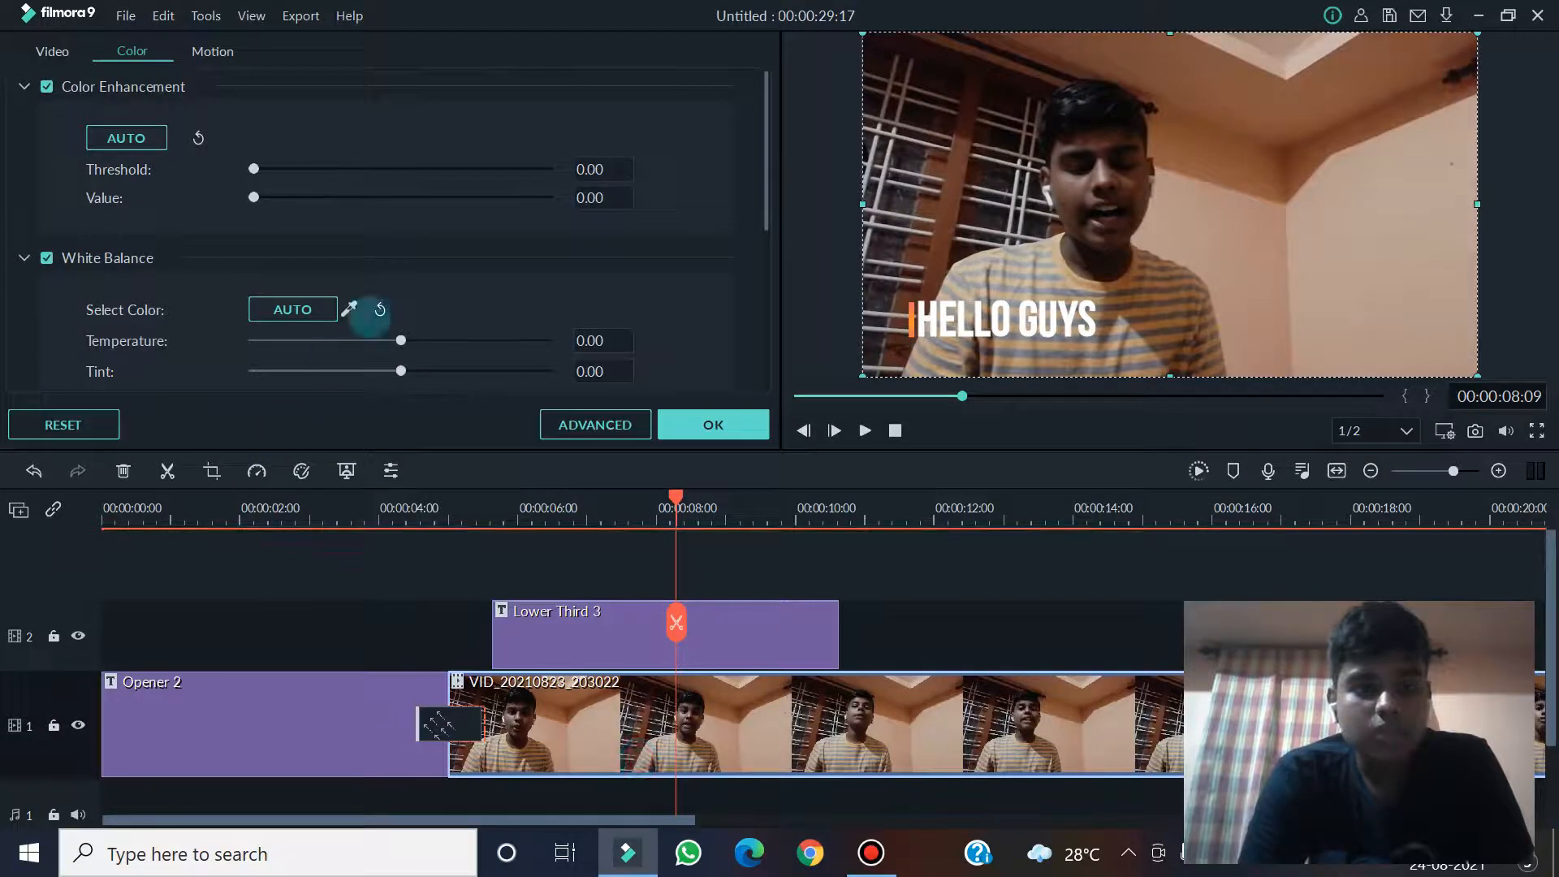
left_click_drag(272, 198, 132, 162)
scroll(512, 271, "down", 5)
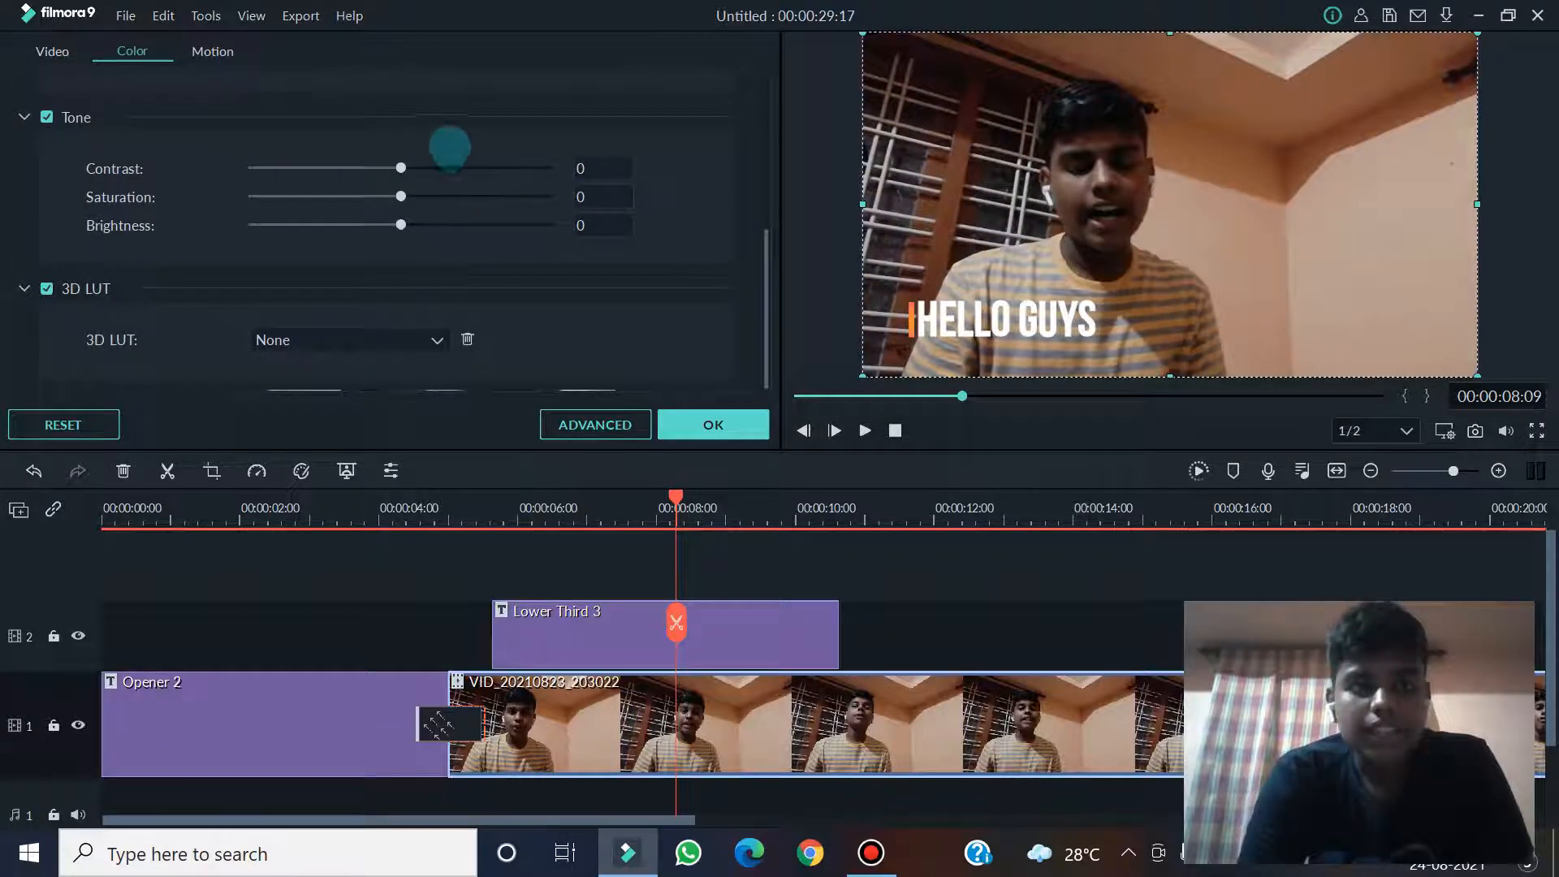
mouse_move(402, 168)
left_mouse_down()
mouse_move(574, 179)
mouse_move(327, 163)
mouse_move(505, 167)
mouse_move(375, 168)
left_mouse_up()
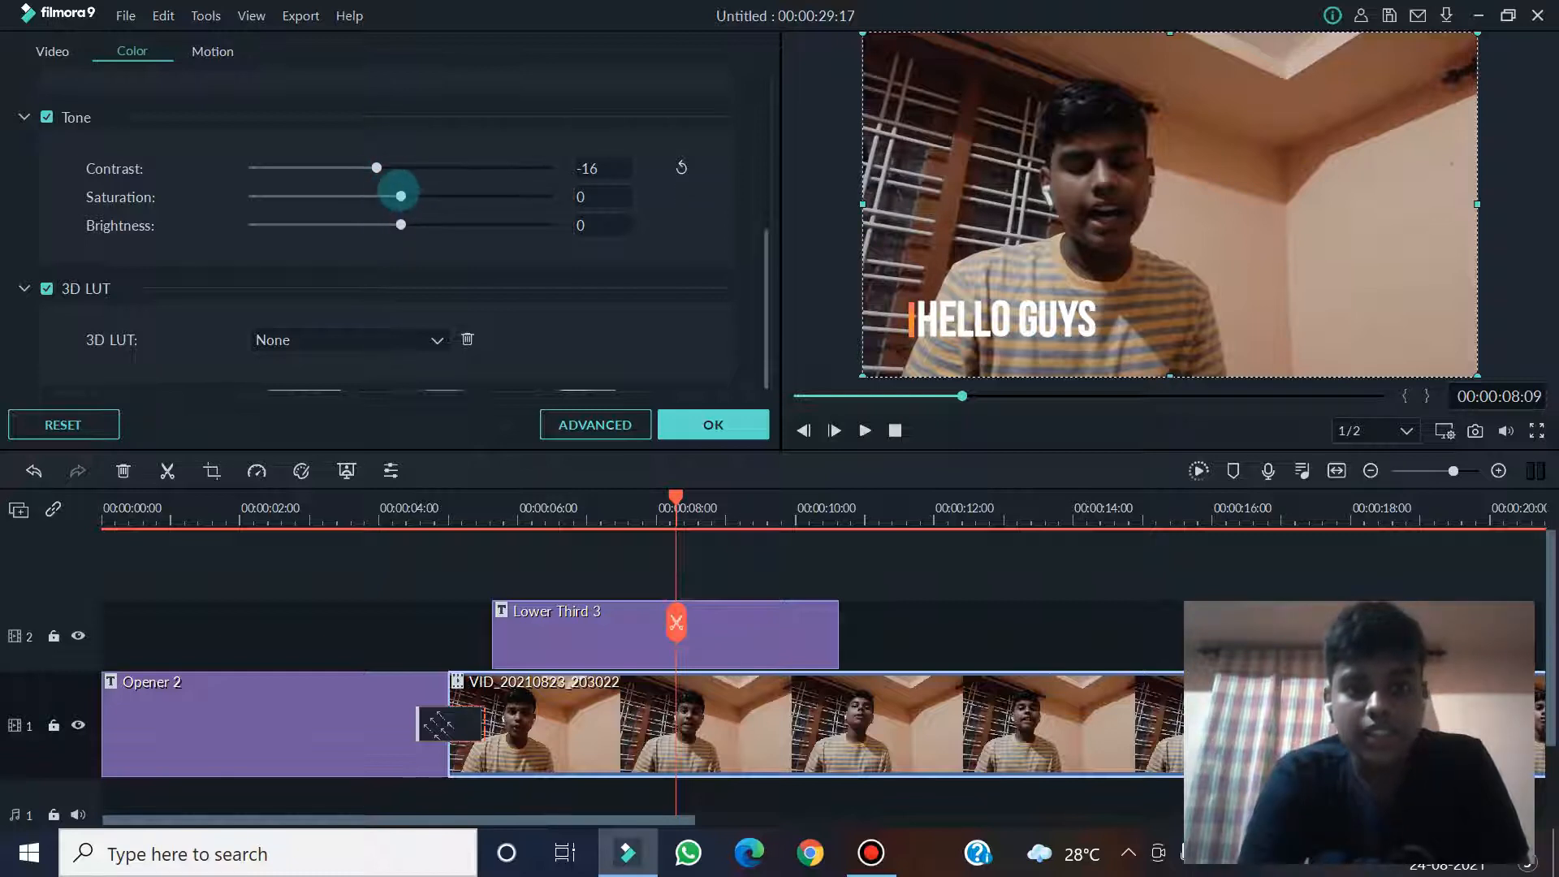
left_click_drag(401, 196, 468, 226)
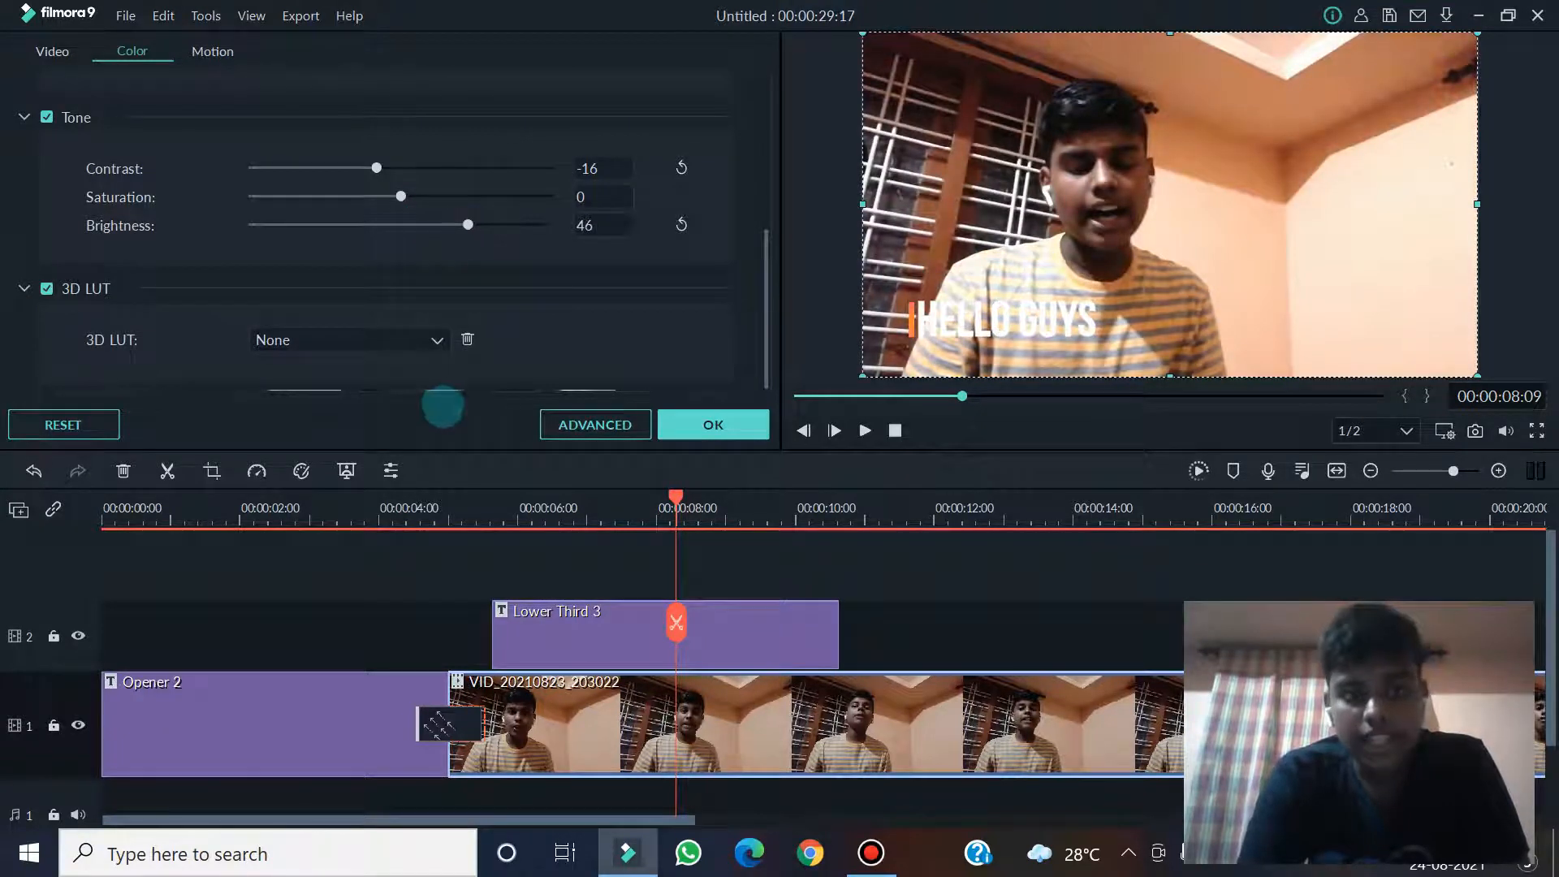
Try the Cool Film and Game of Thrones 3D LUTs on the video clip and return the LUT to None
left_click(383, 339)
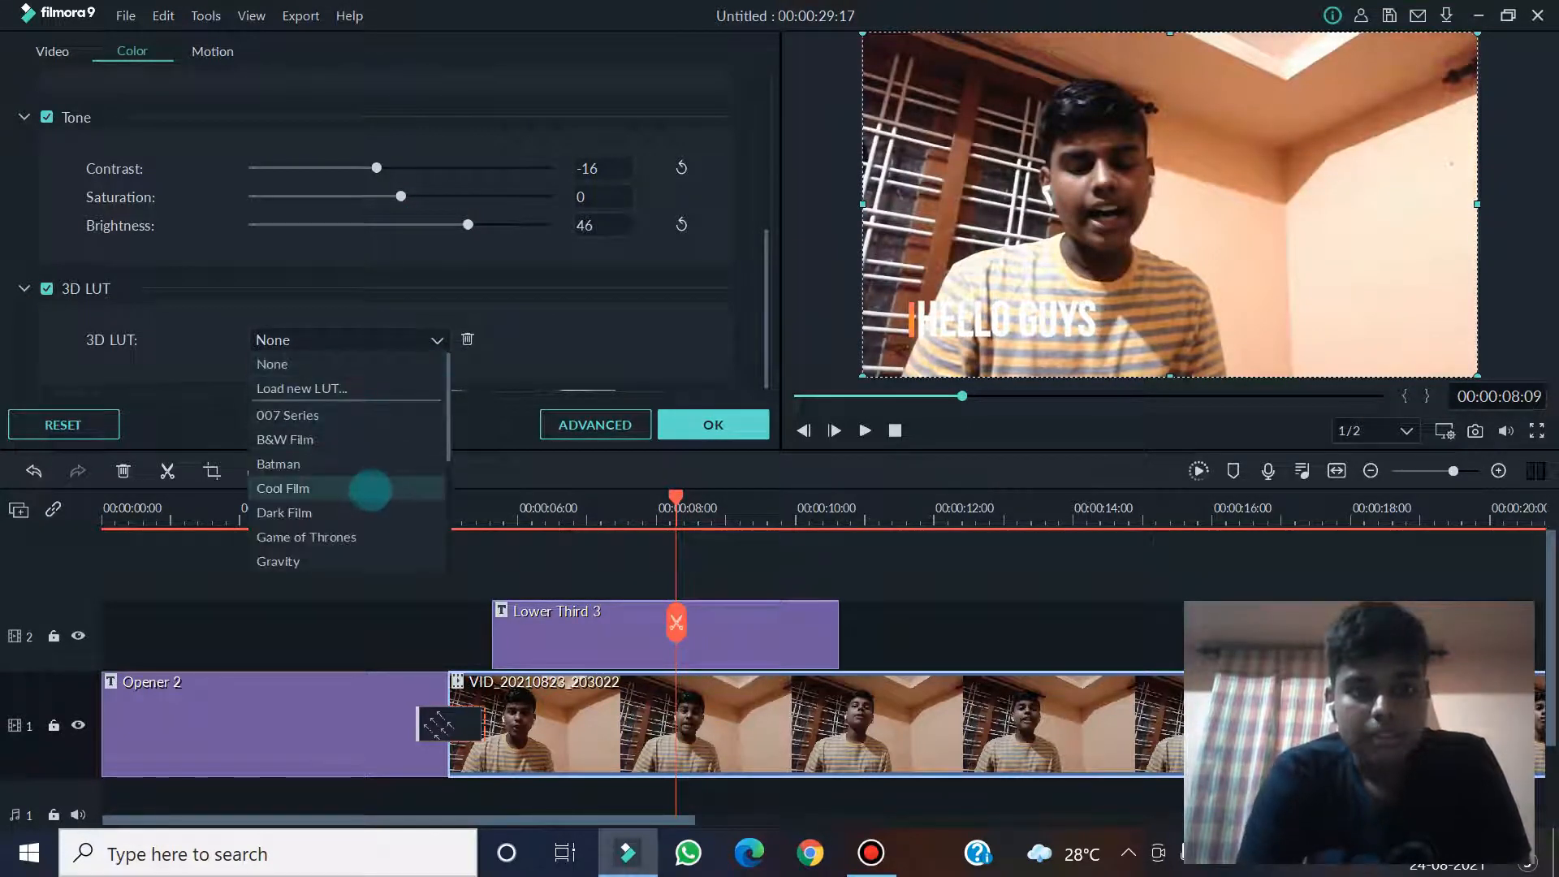
left_click(367, 492)
left_click(349, 339)
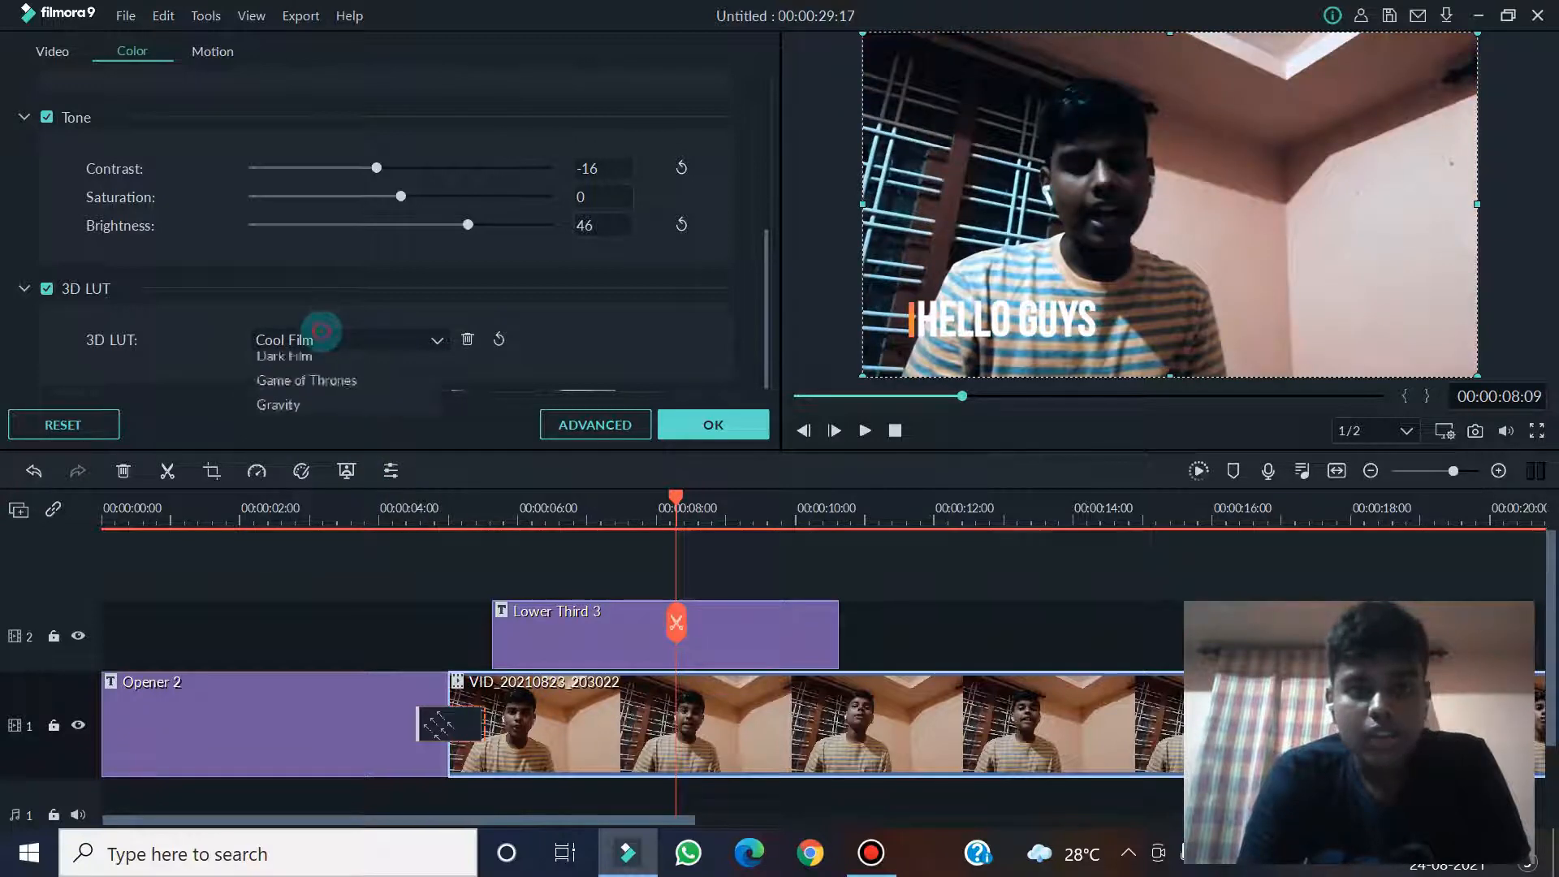
scroll(311, 454, "down", 1)
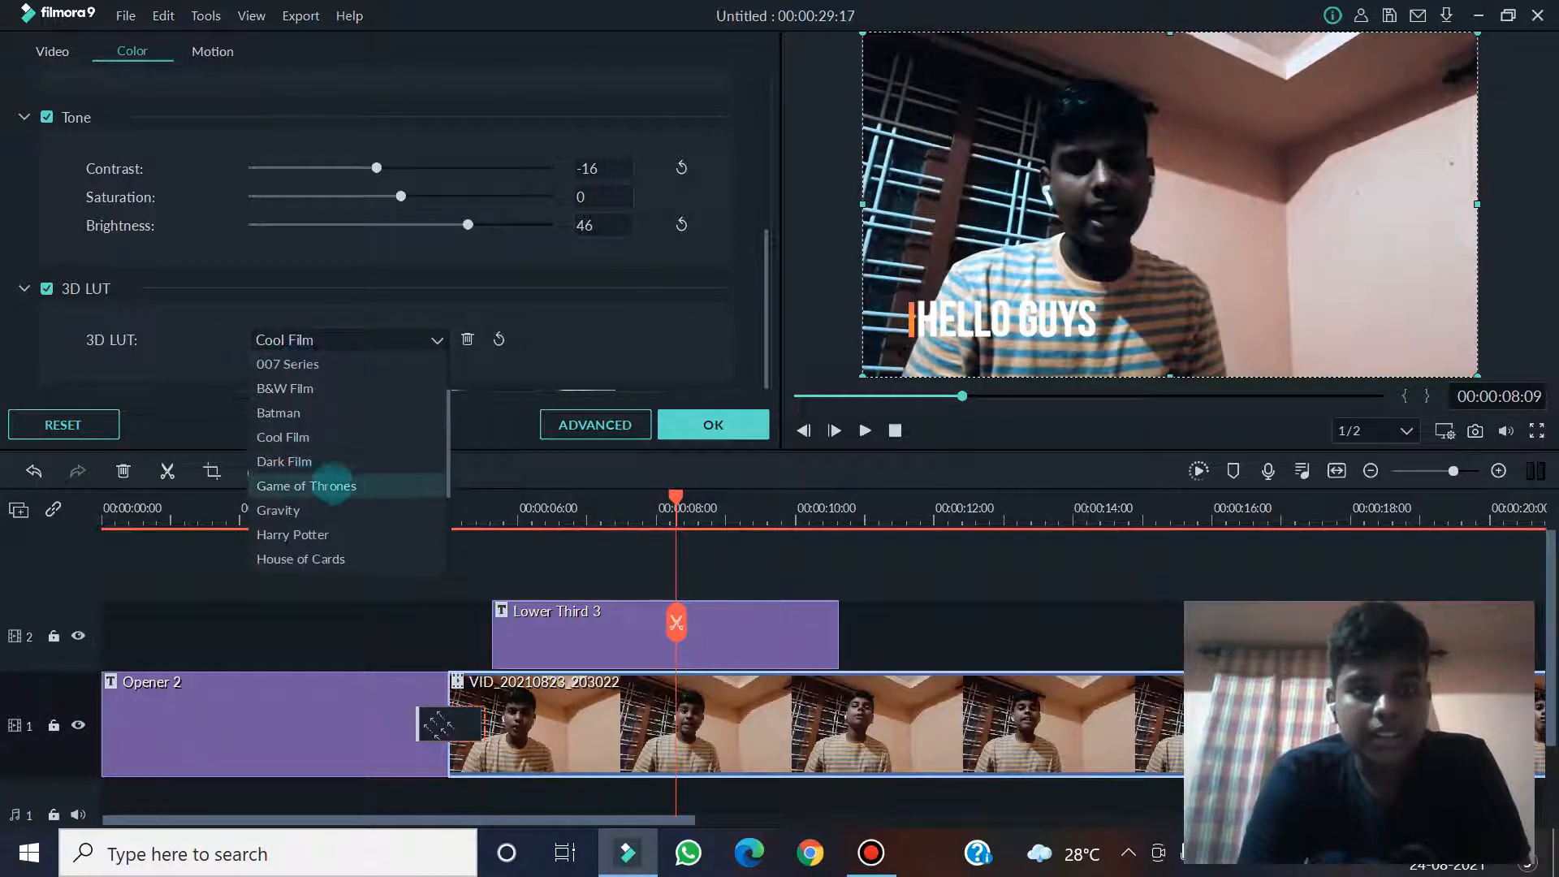
left_click(324, 485)
left_click(344, 340)
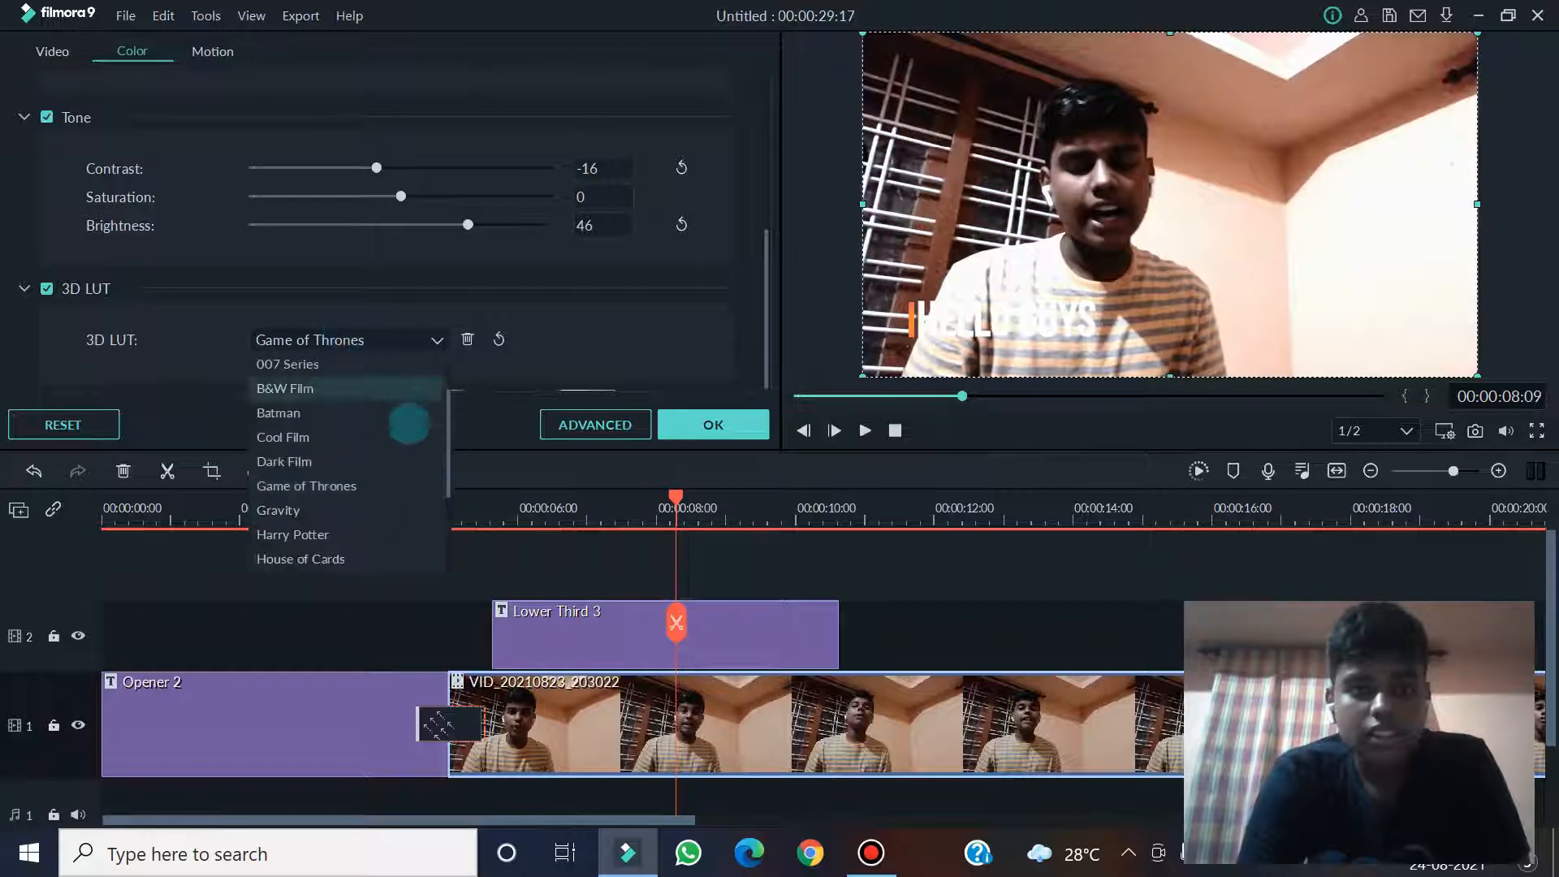
left_click(406, 414)
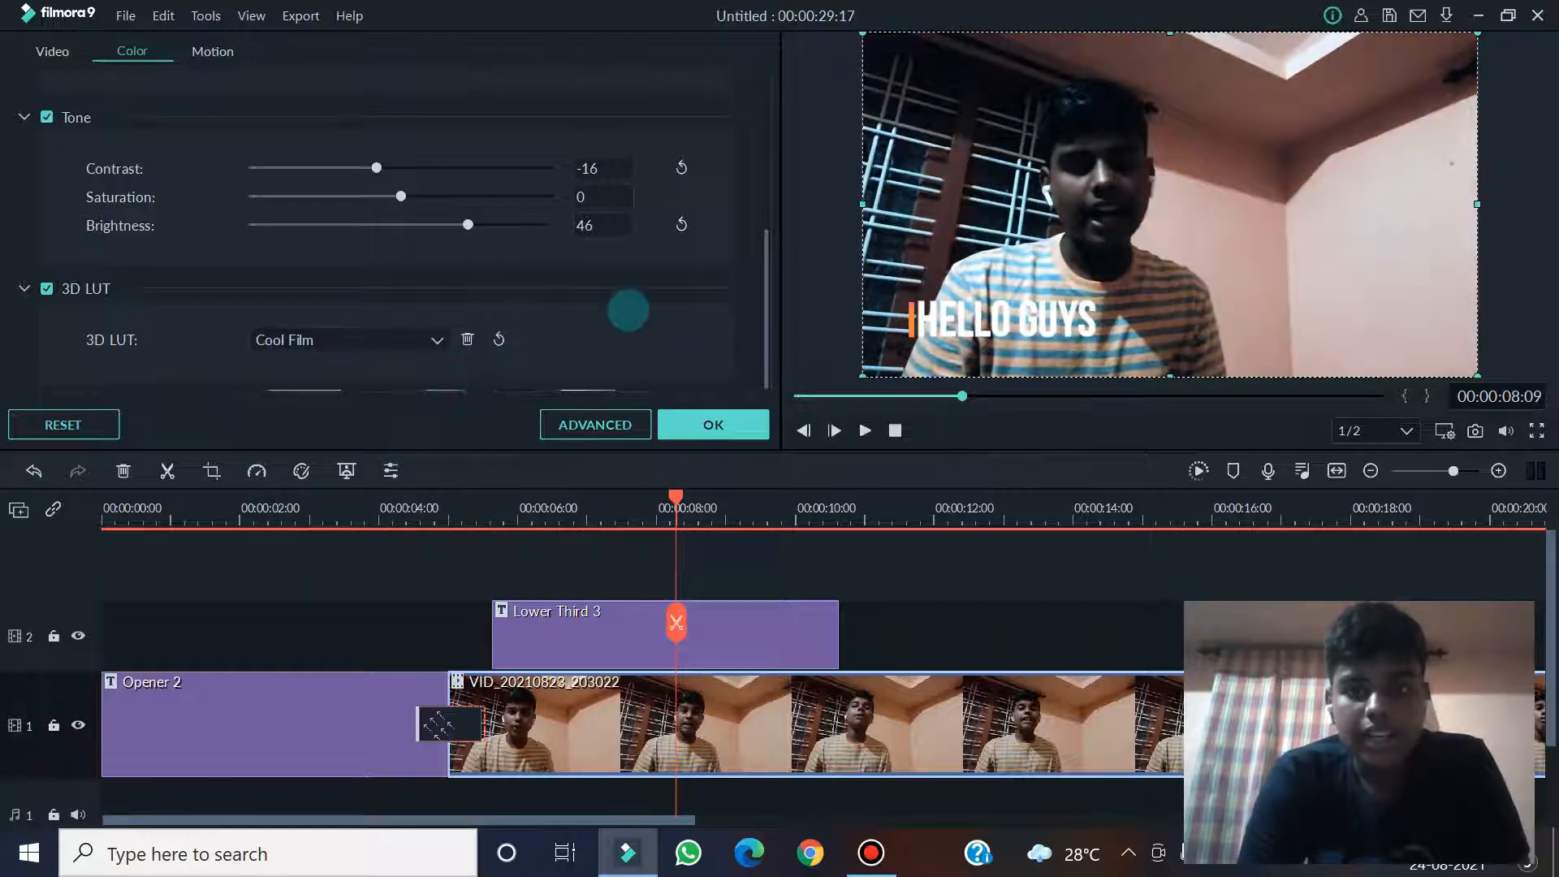
left_click(394, 332)
scroll(355, 359, "up", 1)
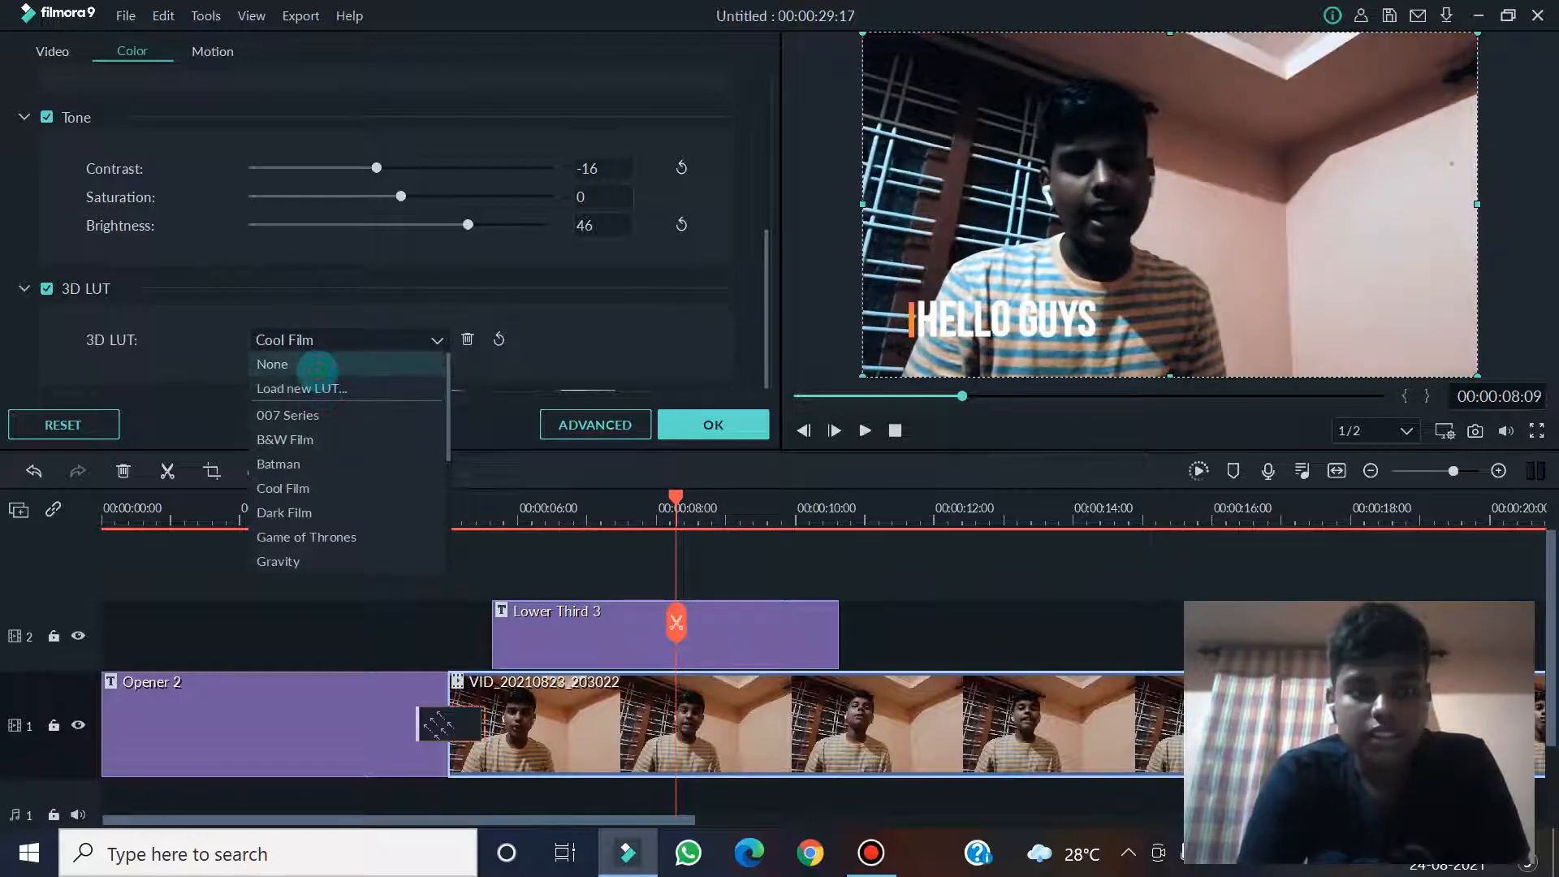
left_click(314, 362)
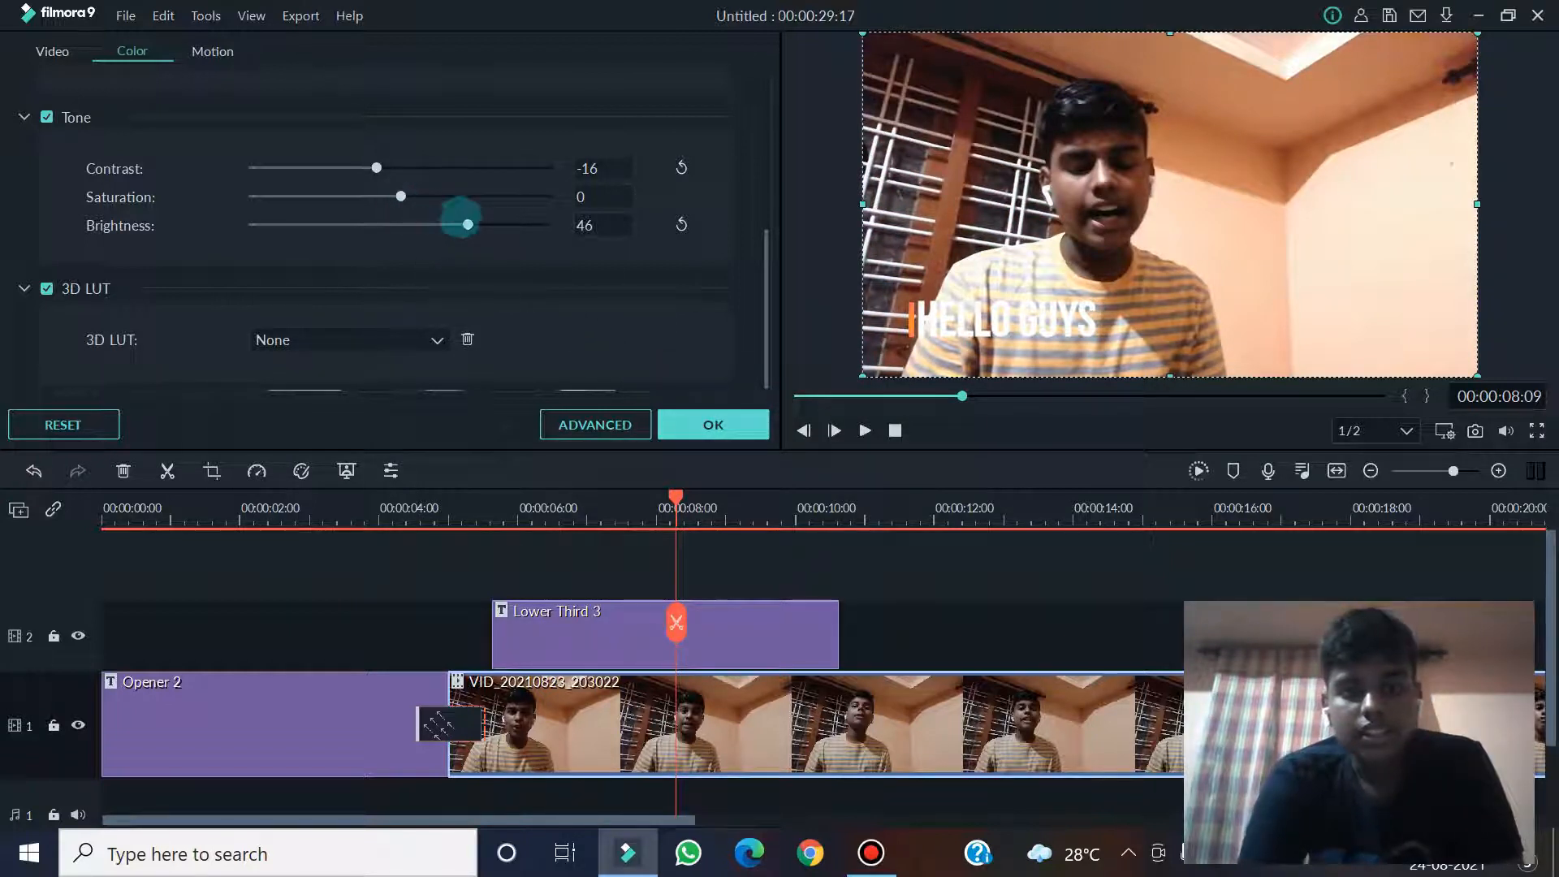
Set the video clip's brightness to 25 and accept the color adjustments
left_click_drag(460, 219, 439, 224)
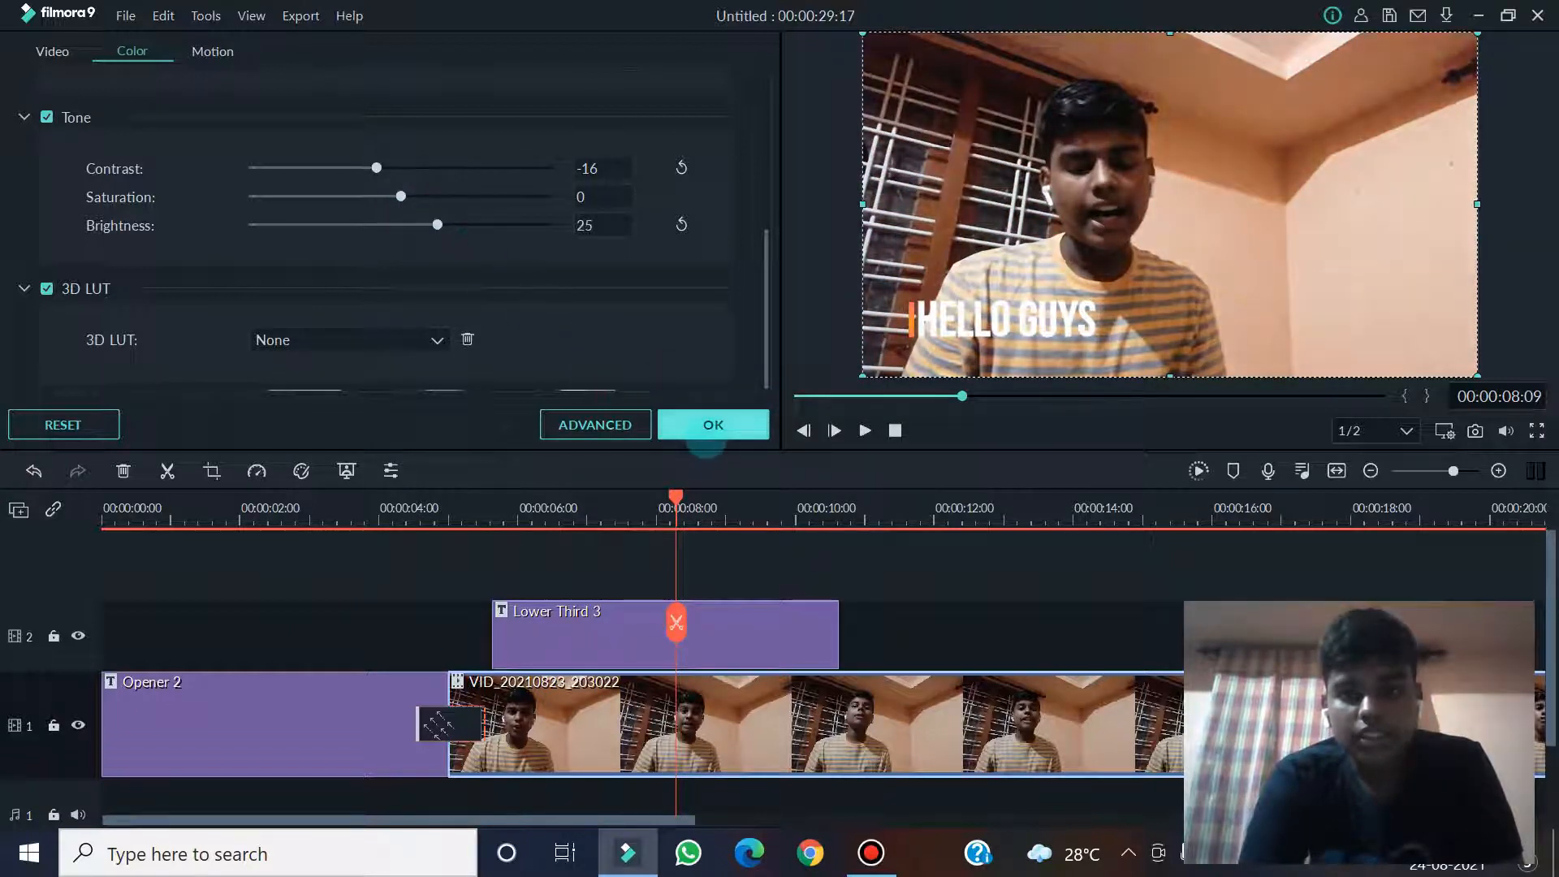
left_click(708, 425)
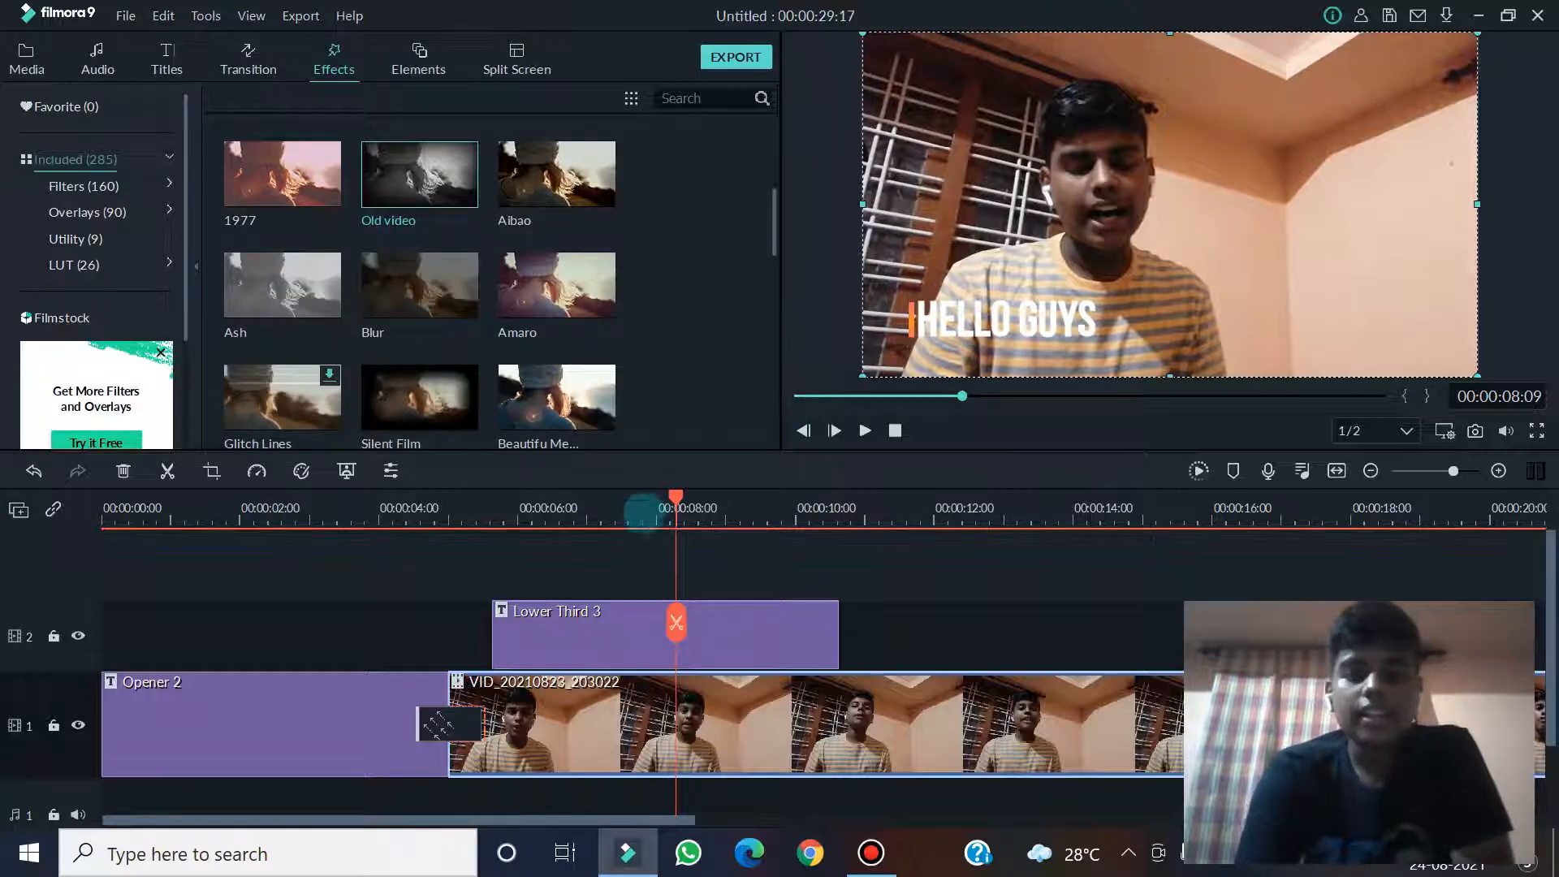
Add the pink heart Element Love 2 on a third track above the lower third, starting at 00:00:07:06, and preview it
left_click_drag(675, 494, 604, 497)
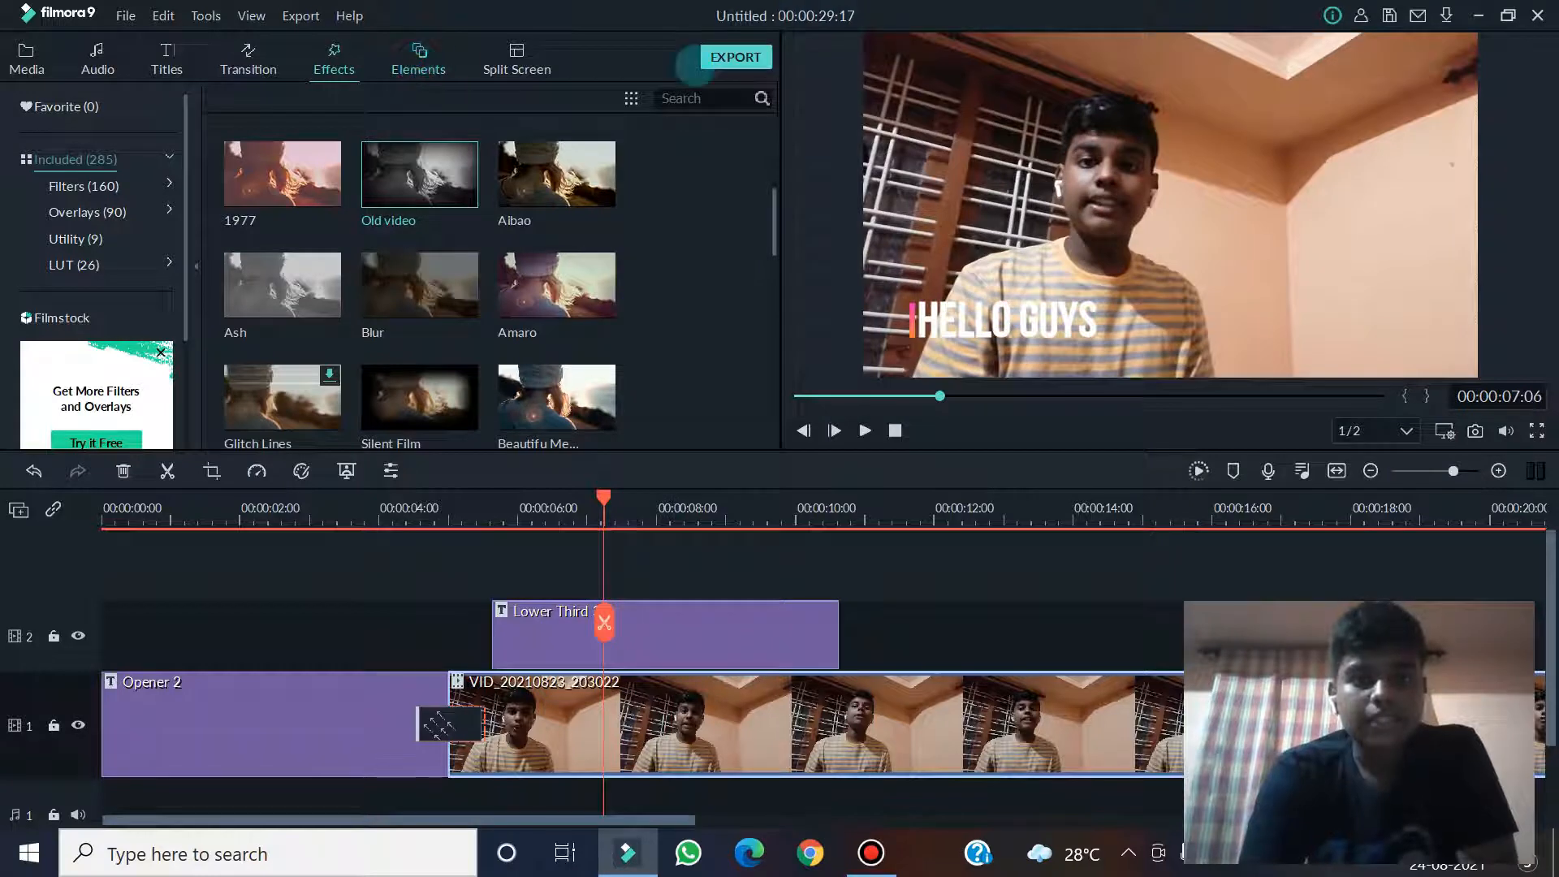
left_click(419, 65)
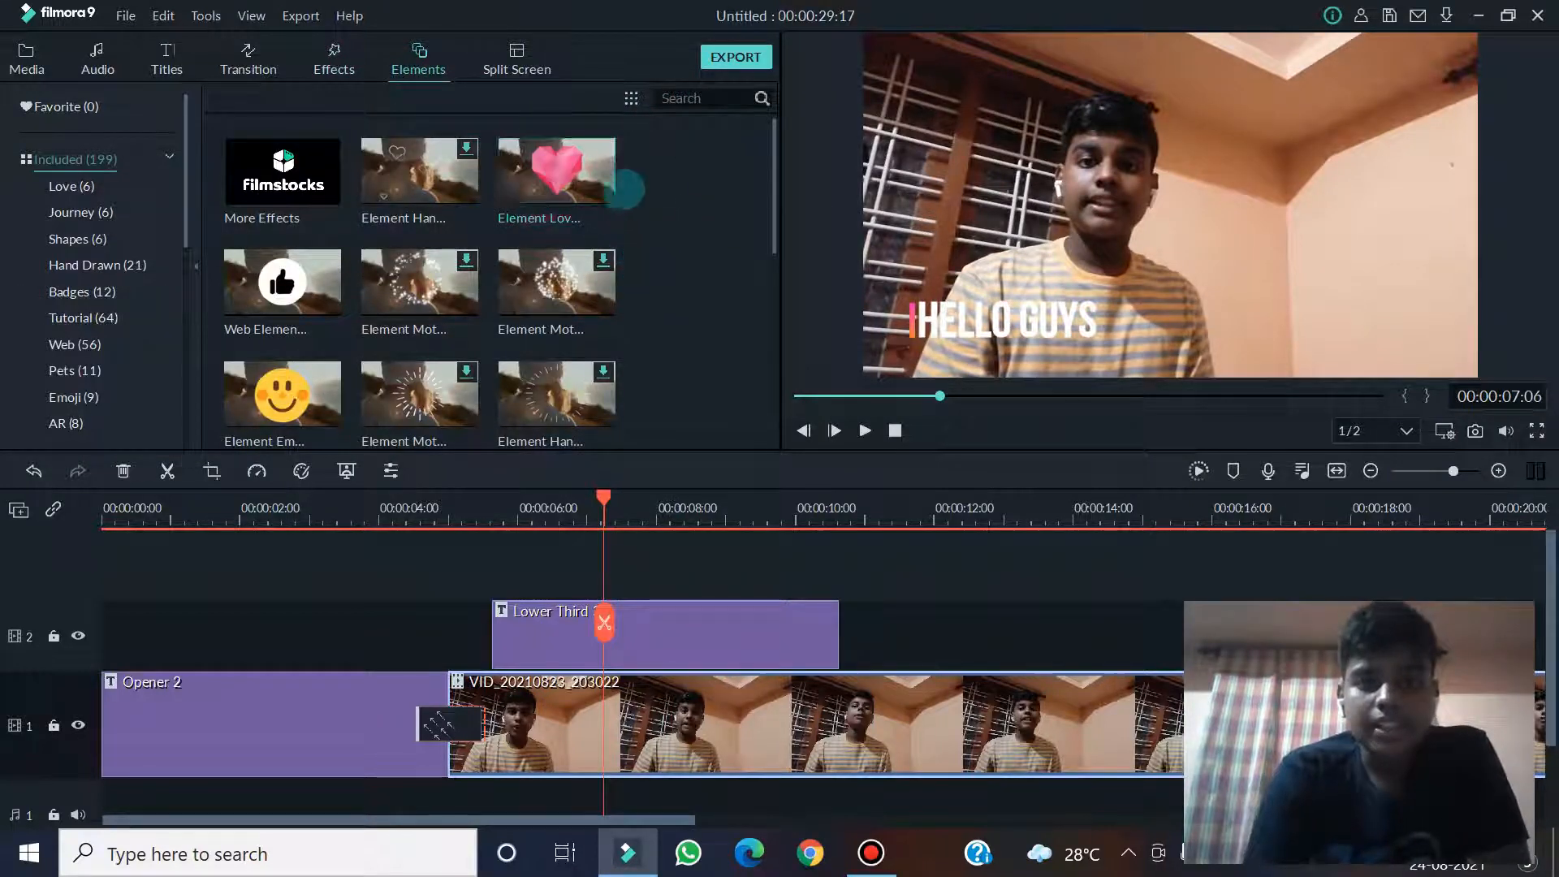
left_click_drag(568, 182, 622, 564)
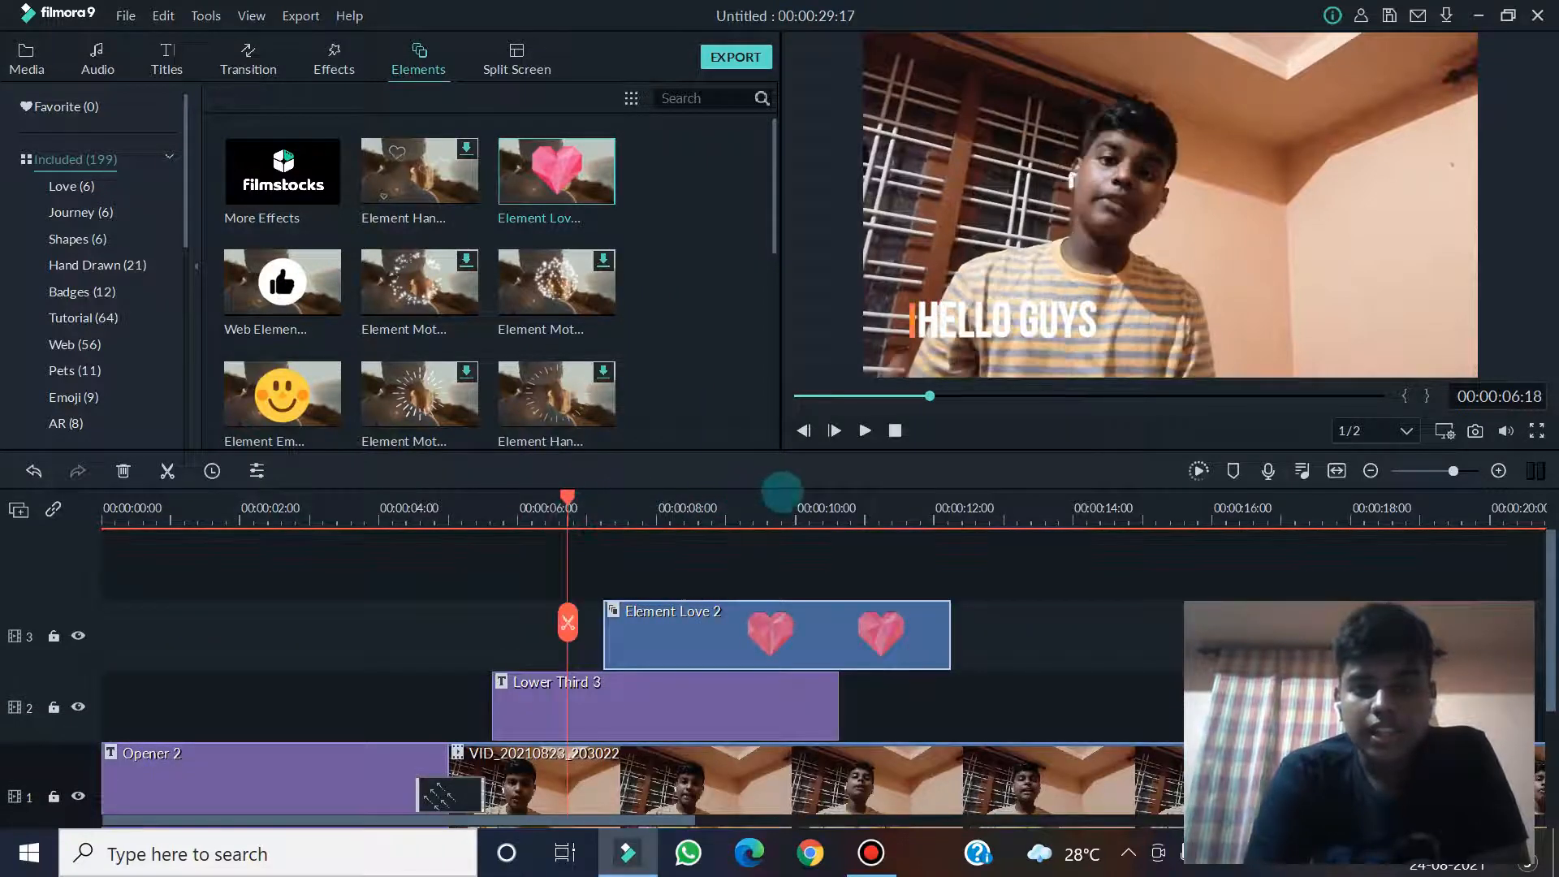
left_click(865, 431)
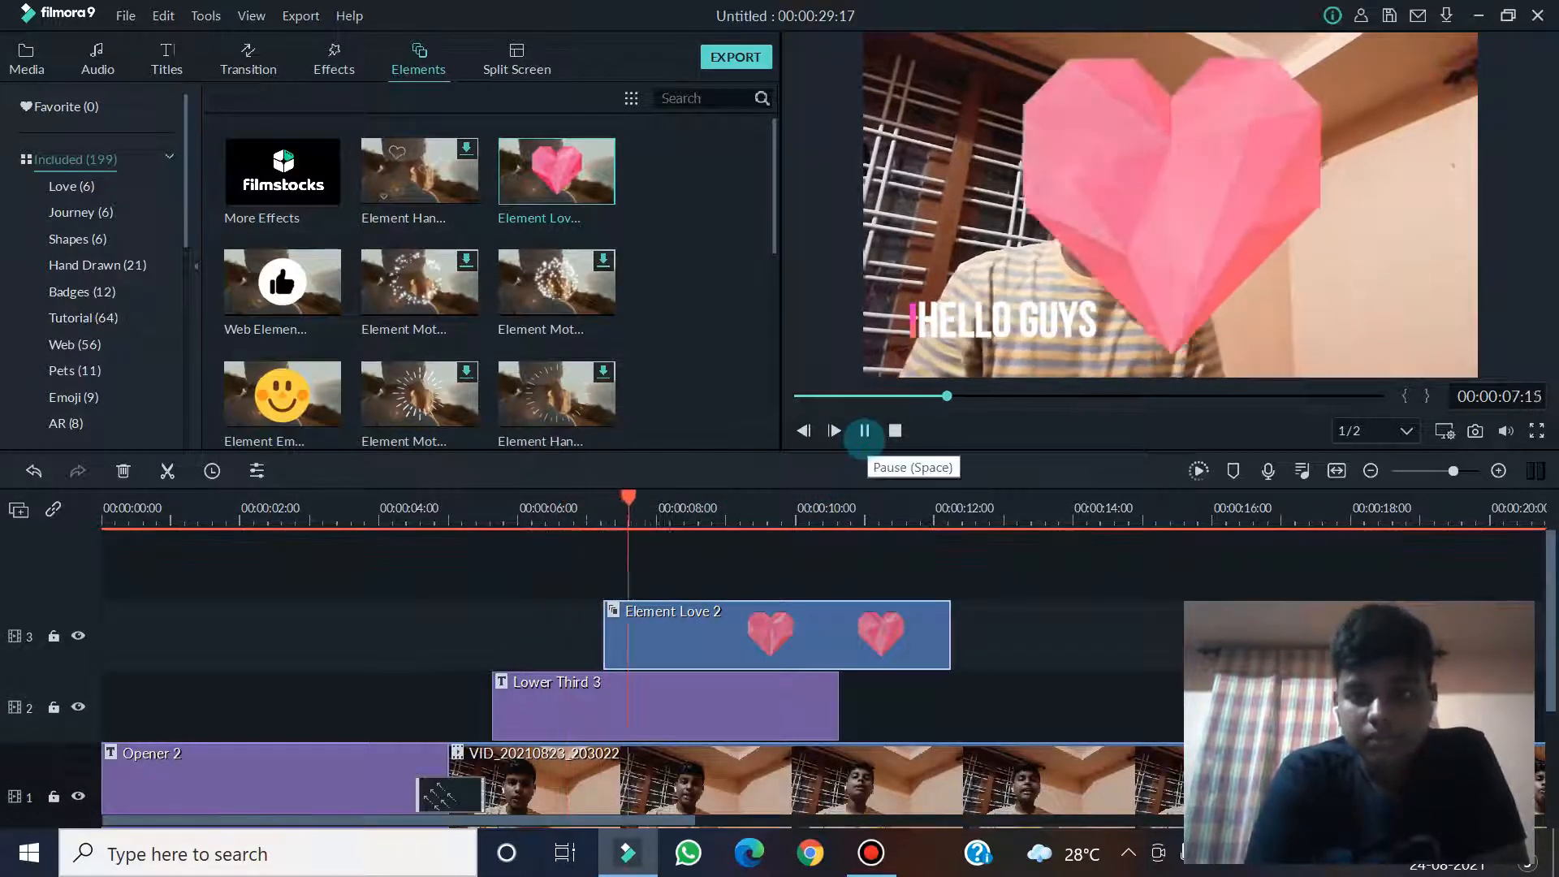
left_click(865, 431)
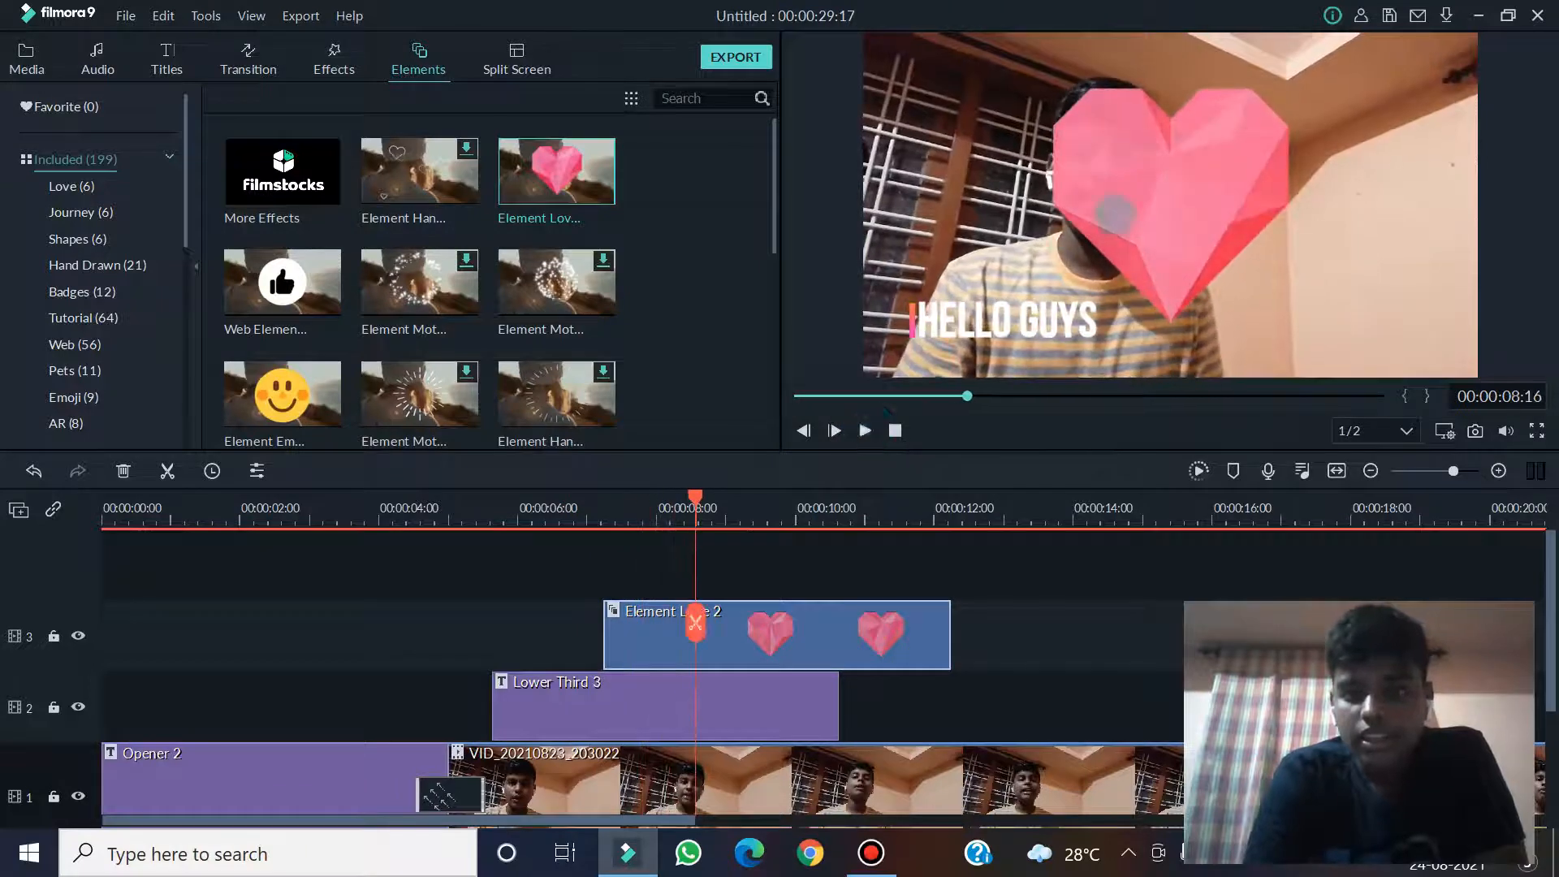
Shrink the pink heart, move it onto the wall beside the person, and preview it
double_click(1162, 195)
left_click_drag(1344, 377, 1229, 263)
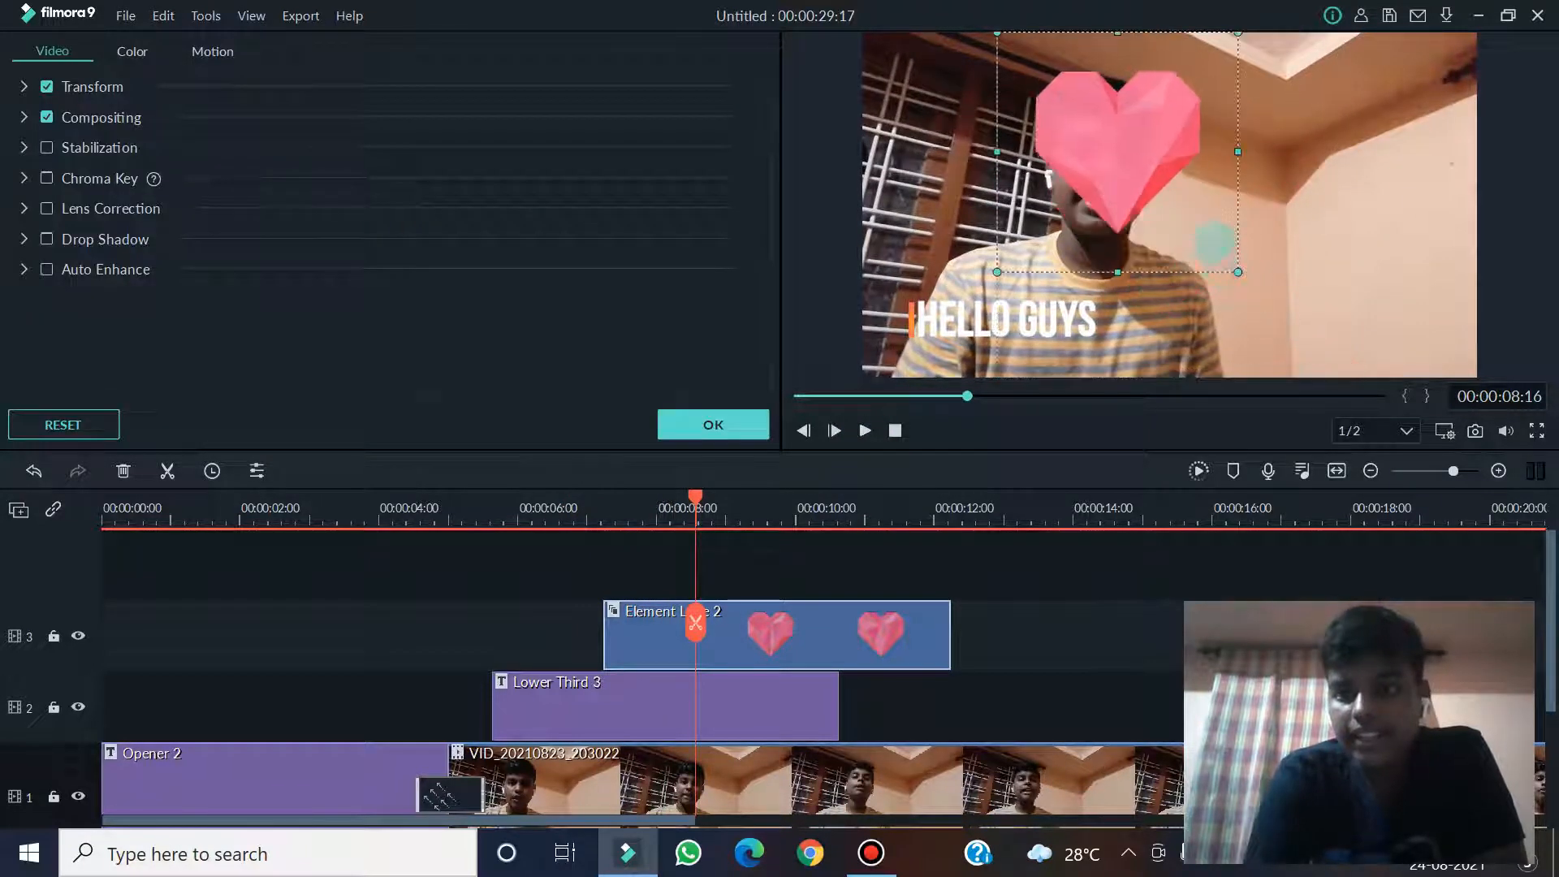
left_click_drag(1146, 190, 1373, 300)
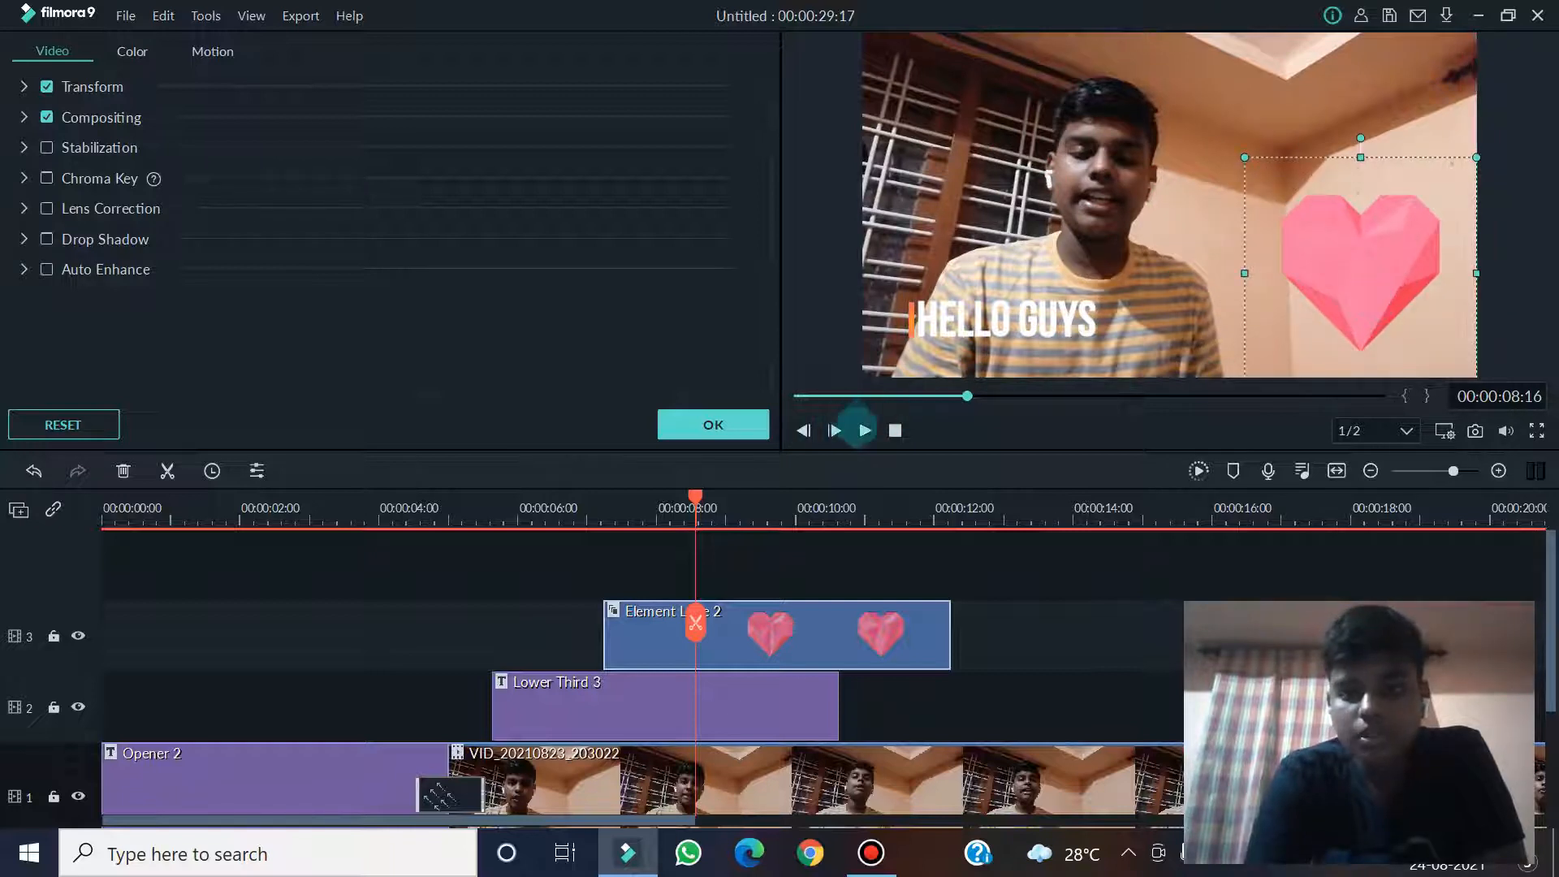
left_click(865, 430)
left_click(865, 430)
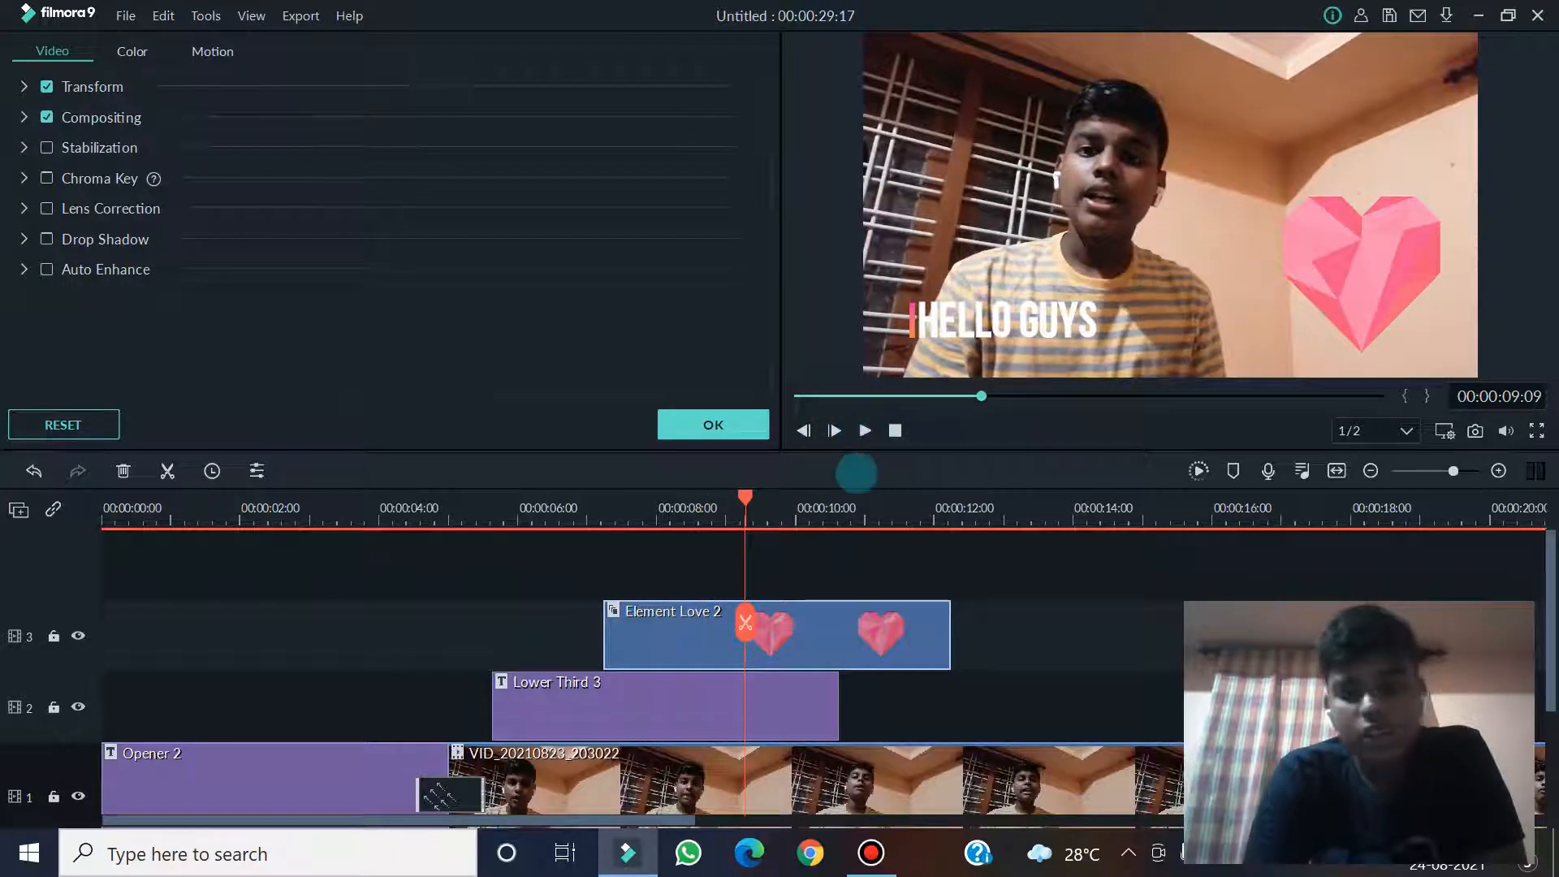
Replace the heart on the third track with the white arrow Tutorial Element White 3, starting at 00:00:07:06, and preview it
key("Delete")
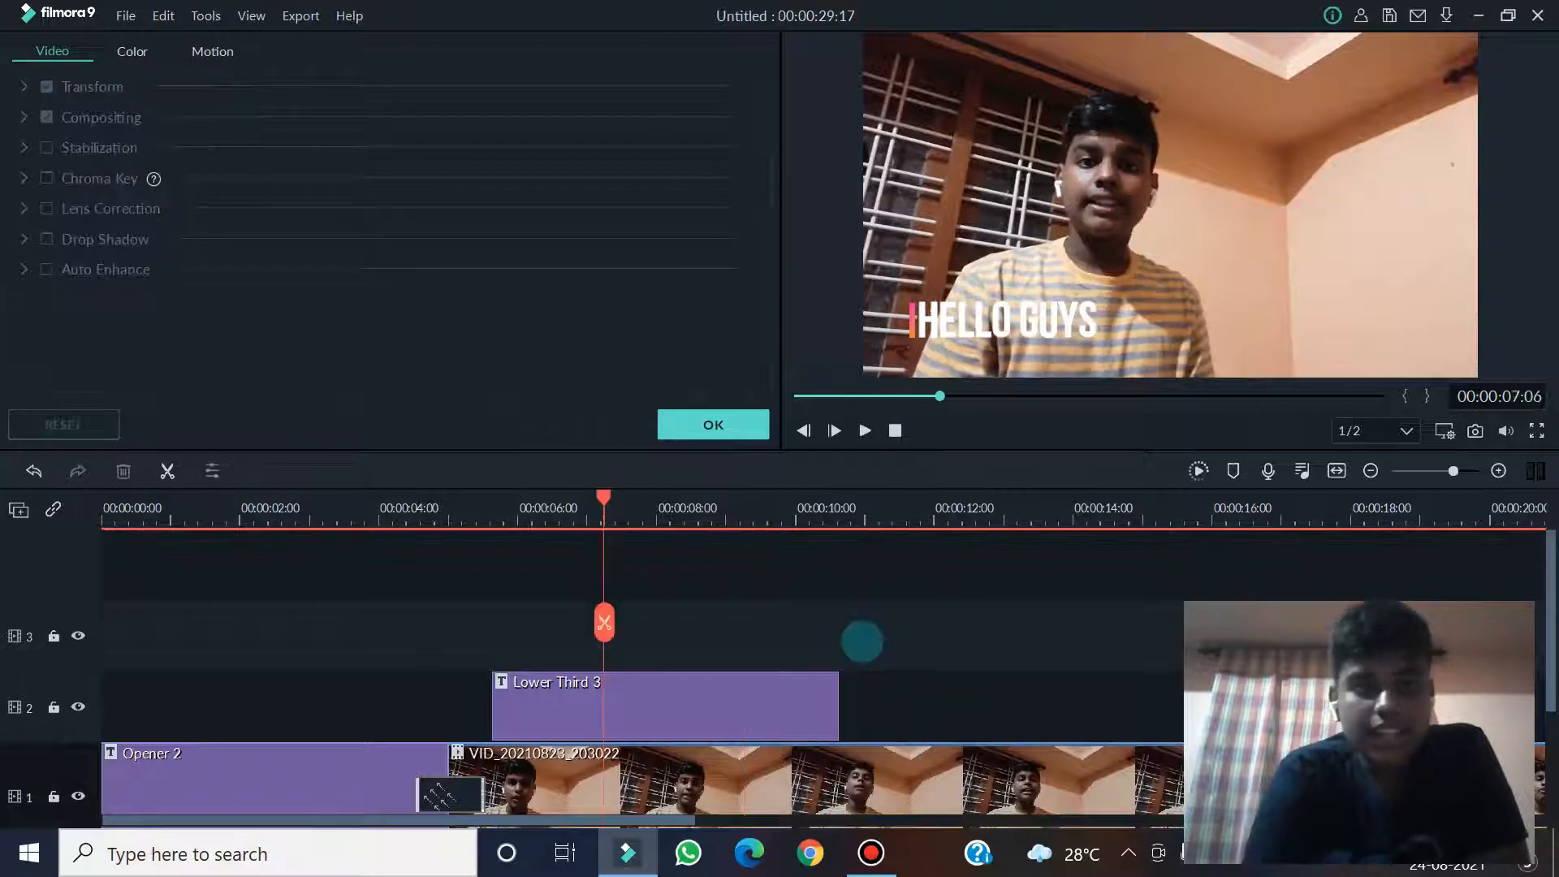
left_click(718, 431)
scroll(304, 258, "down", 5)
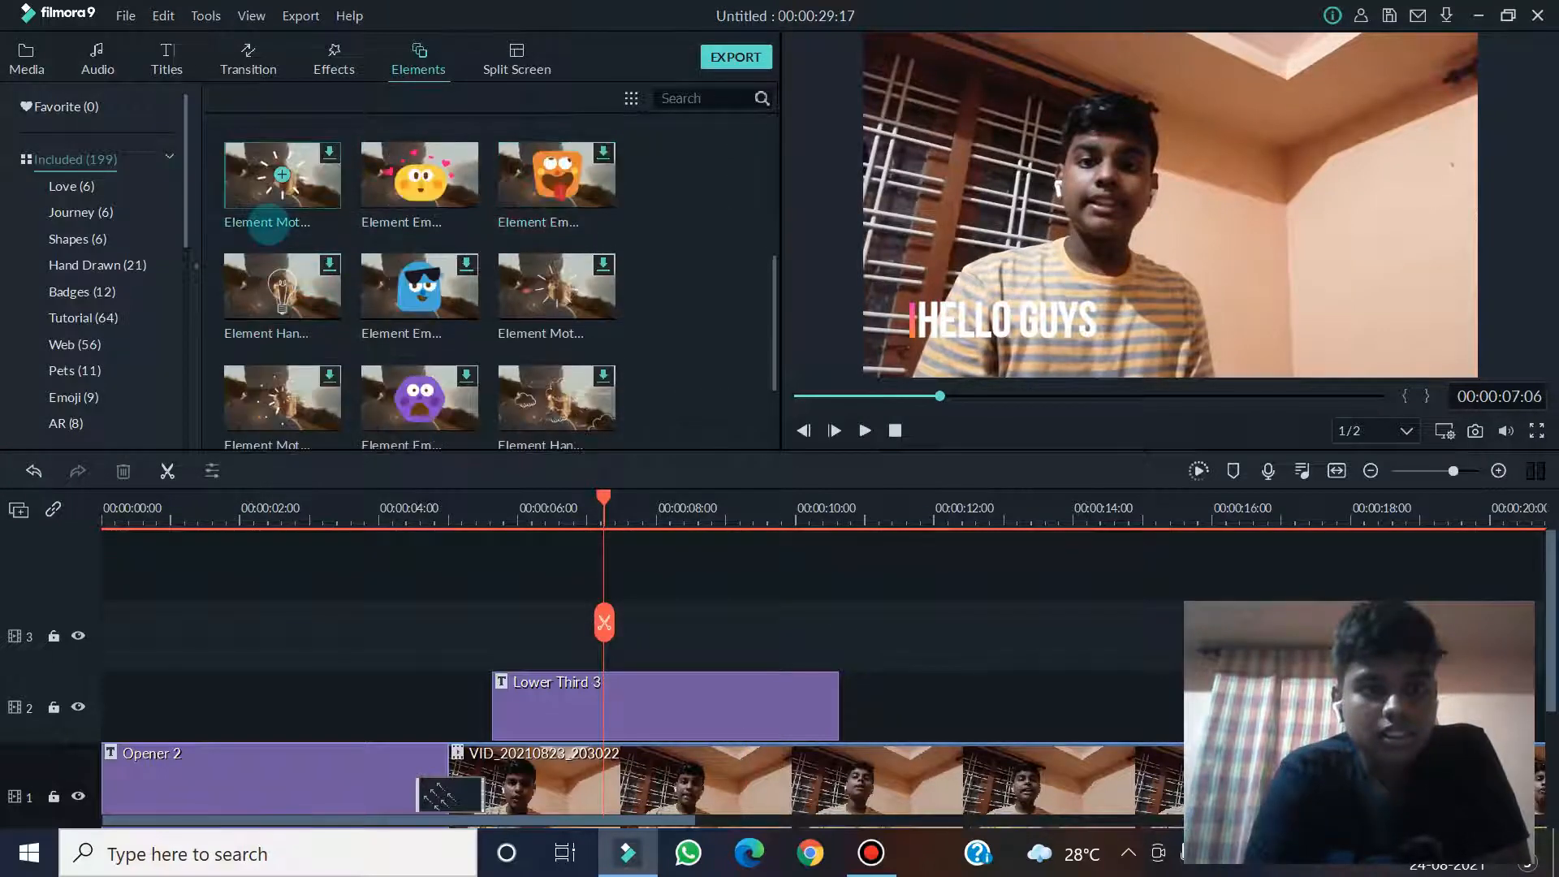
scroll(248, 245, "up", 5)
left_click(134, 315)
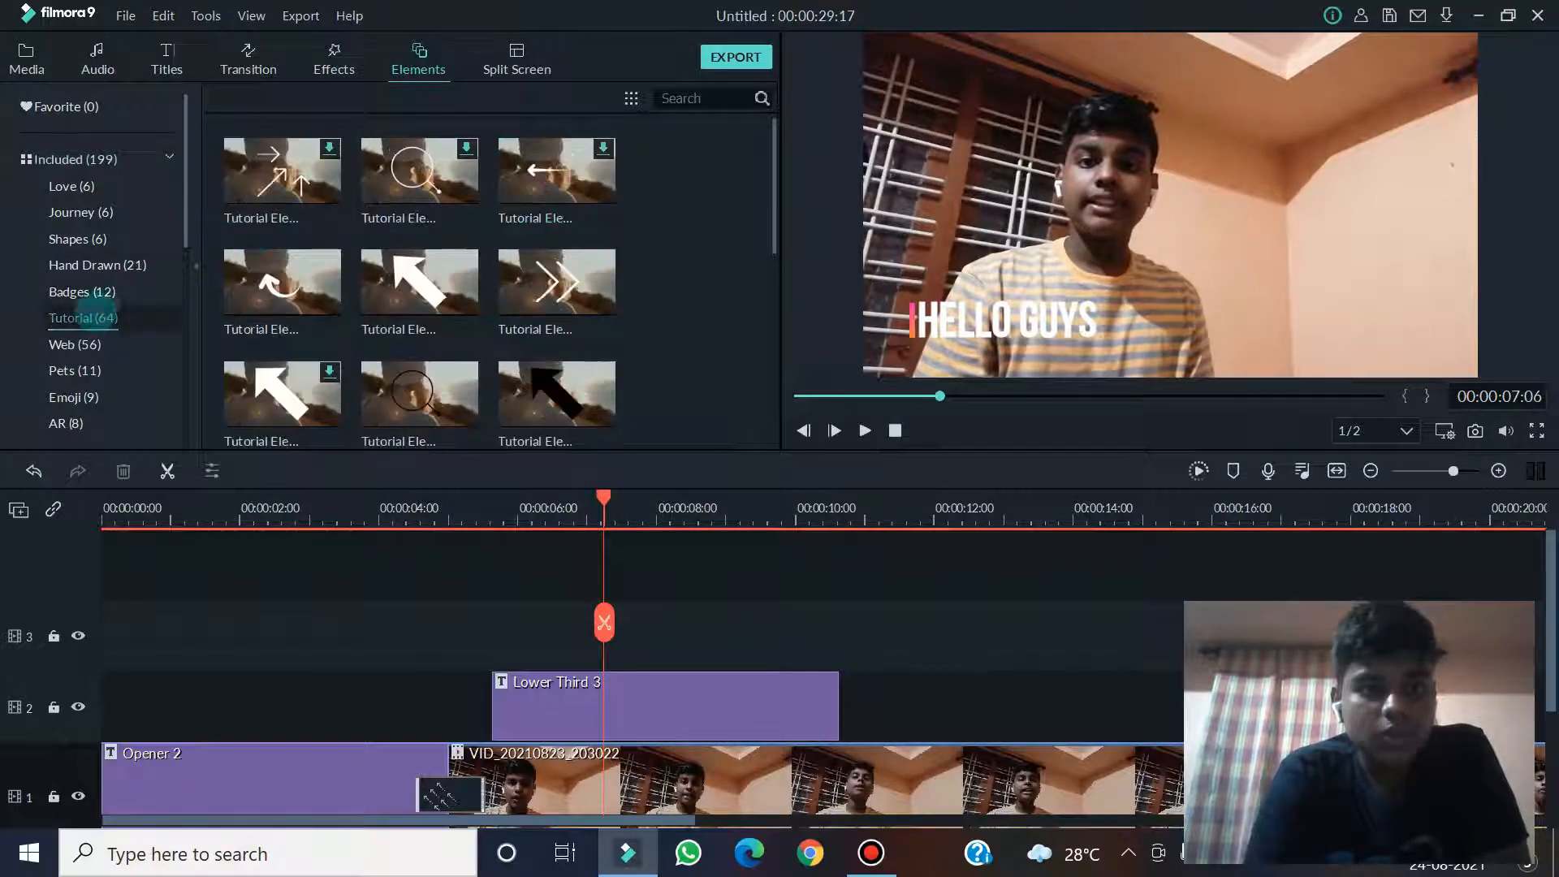
left_click_drag(650, 586, 630, 633)
left_click(865, 430)
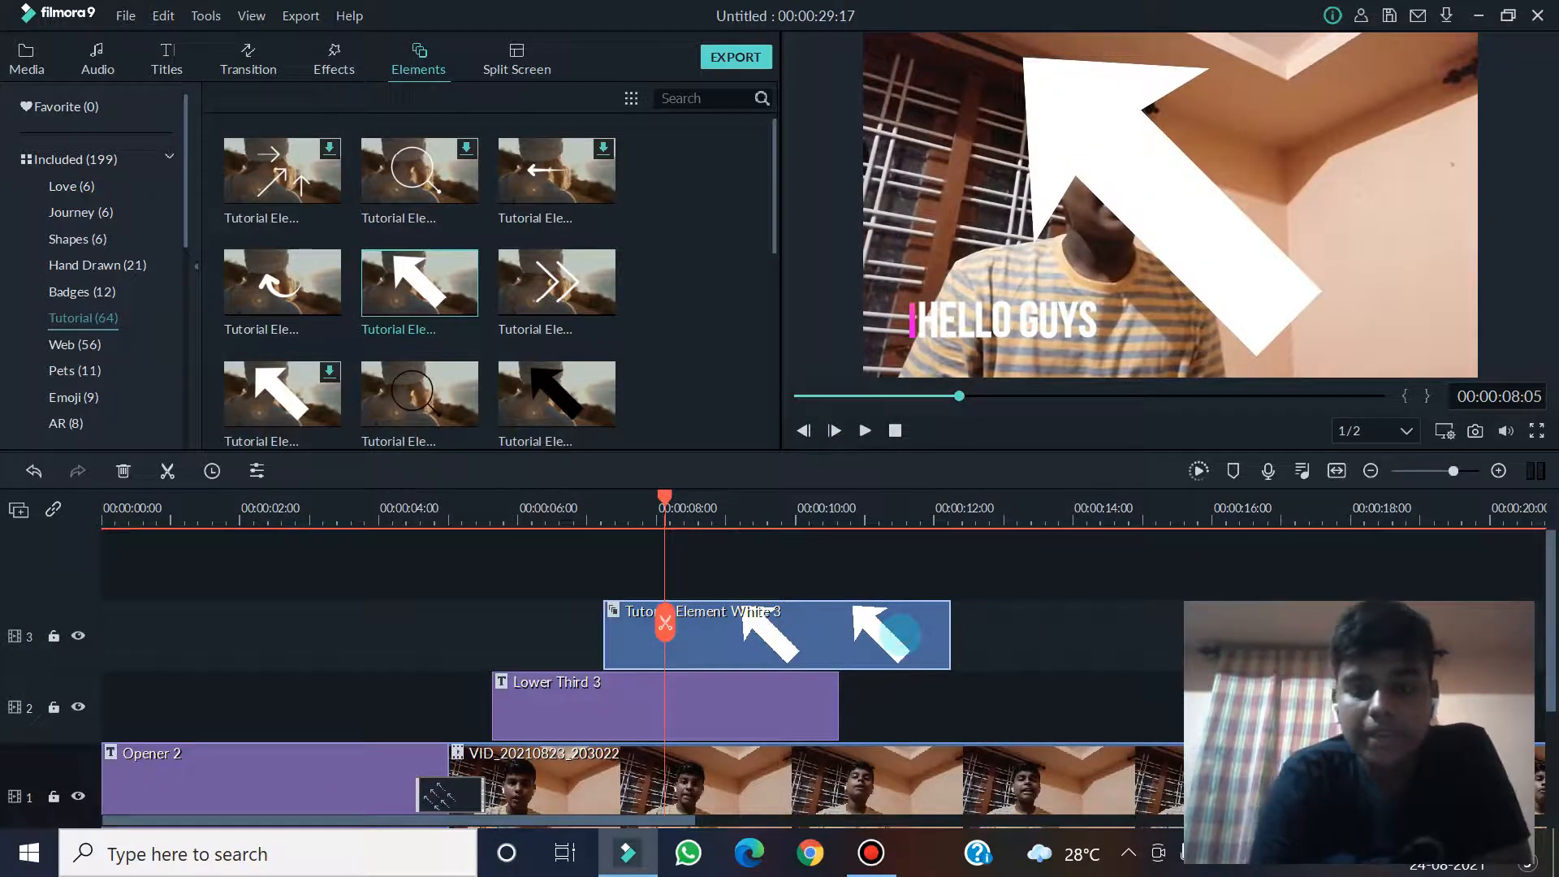
Shrink the white arrow, place it on the wall beside the person, preview it, and accept the changes
double_click(1294, 251)
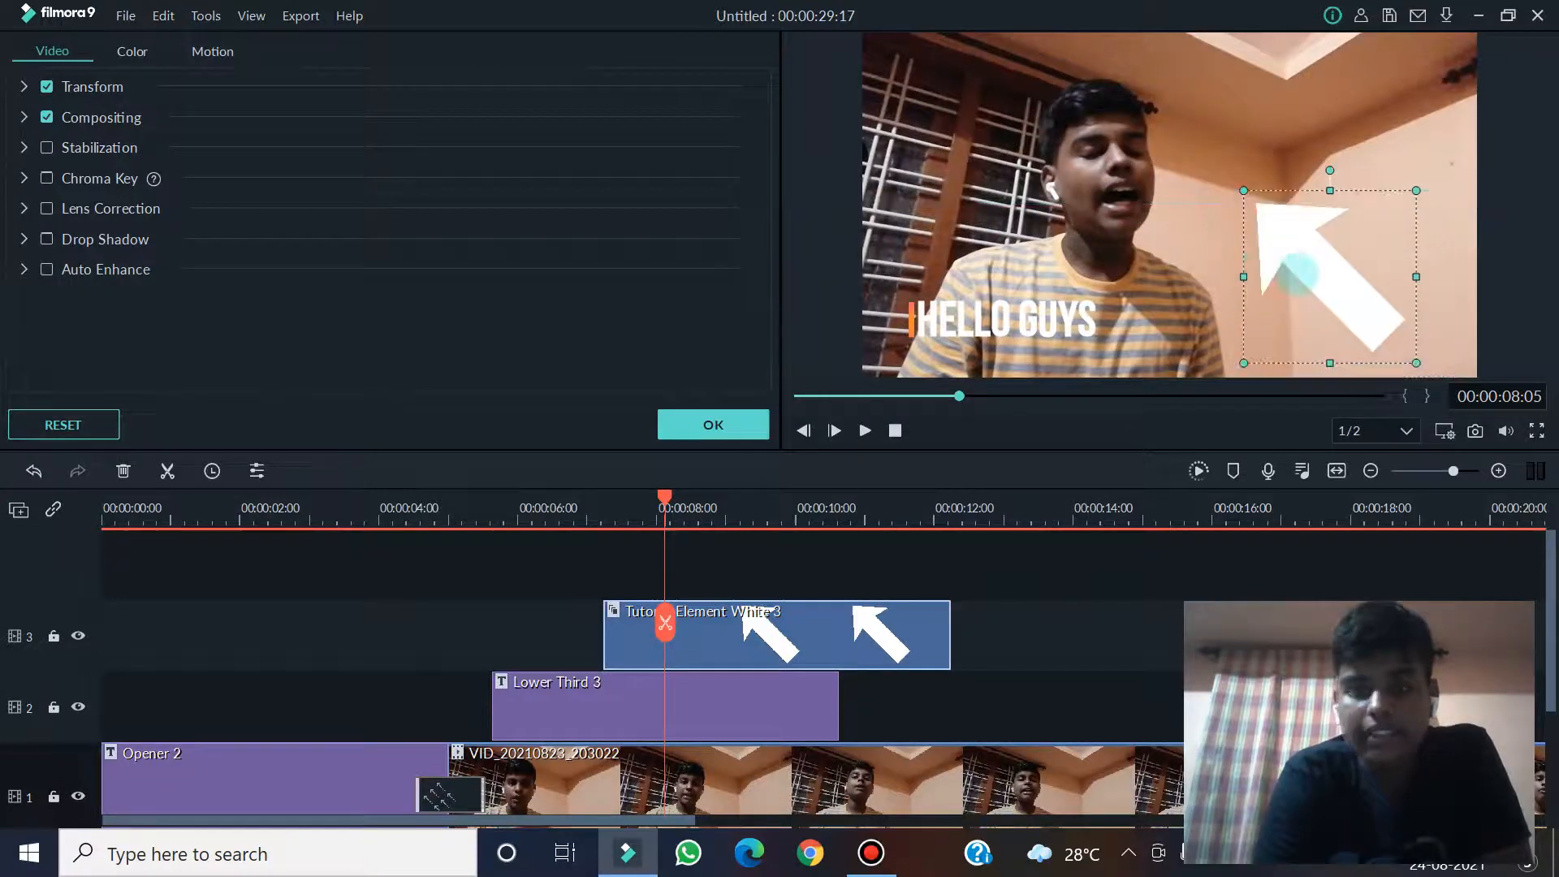
left_click(865, 431)
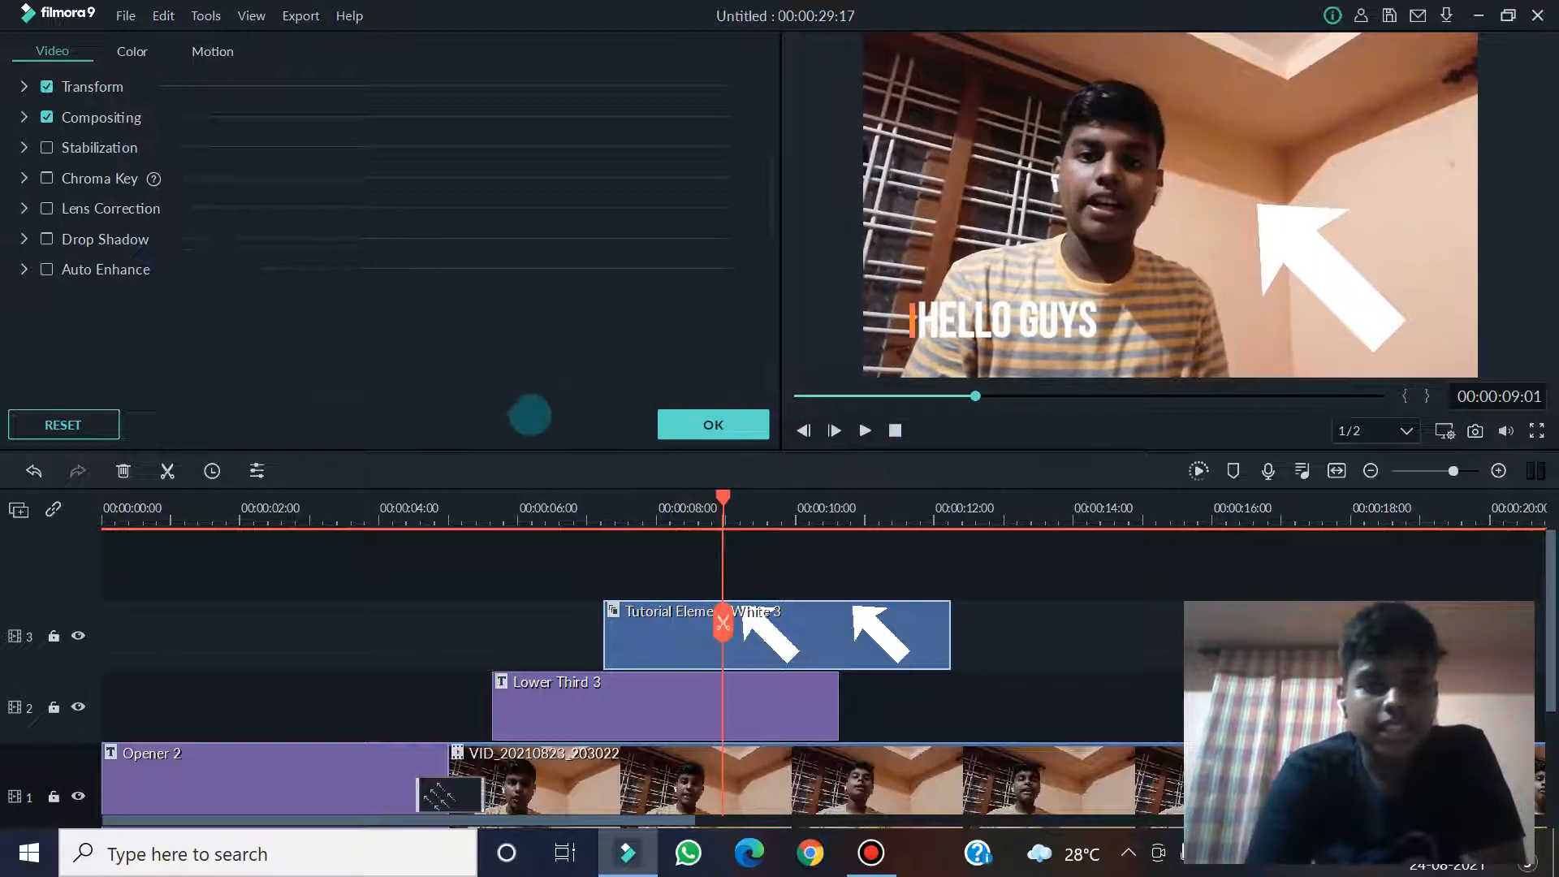
left_click(686, 424)
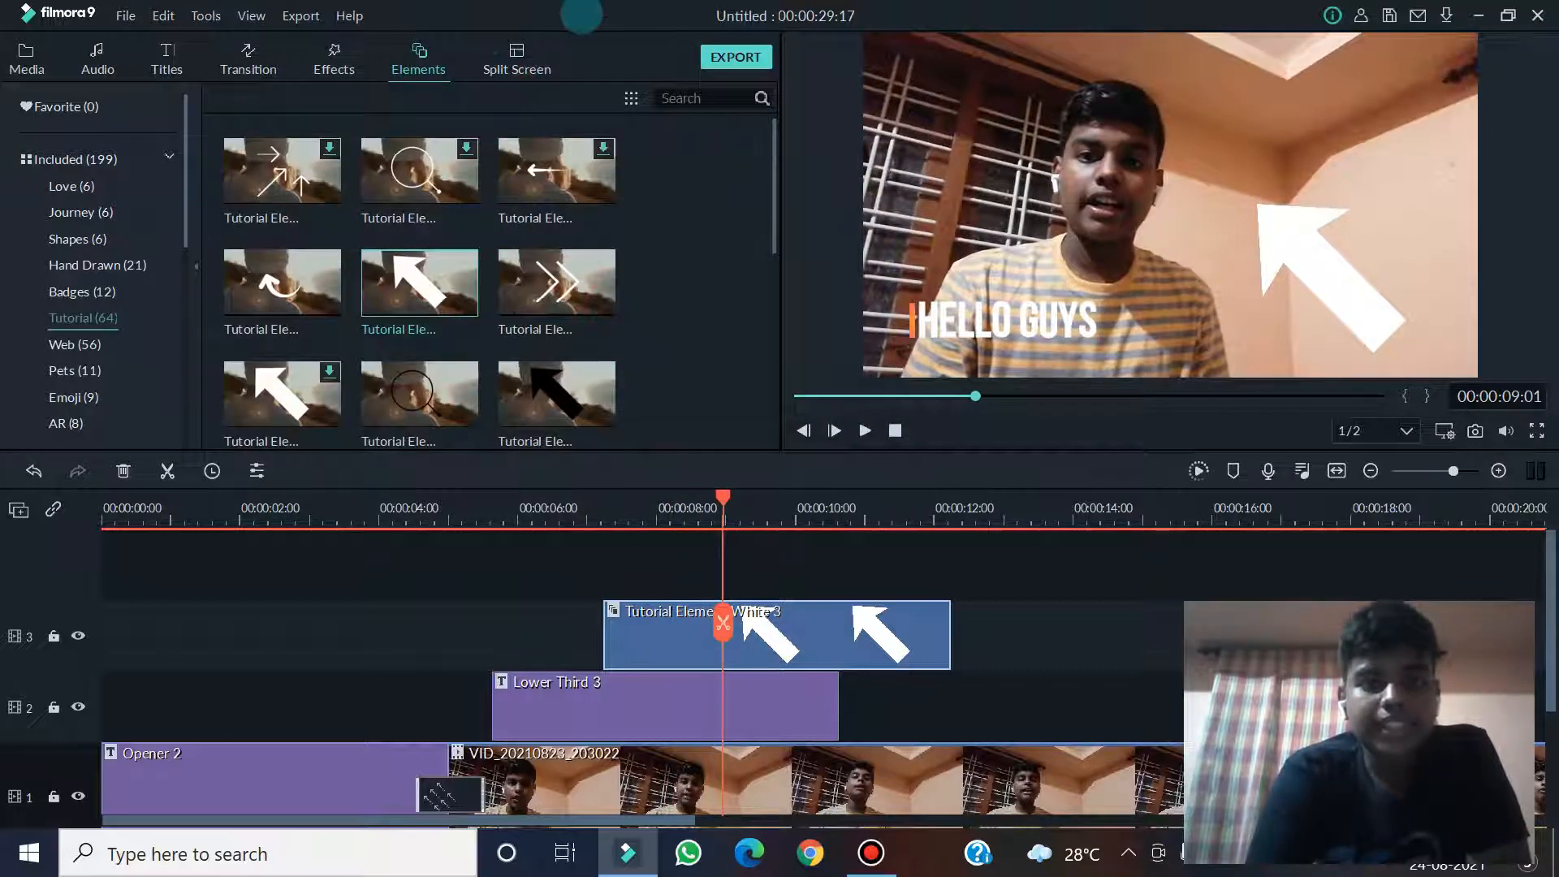
Preview the side-by-side two-panel split screen template without adding it to the timeline
left_click(513, 57)
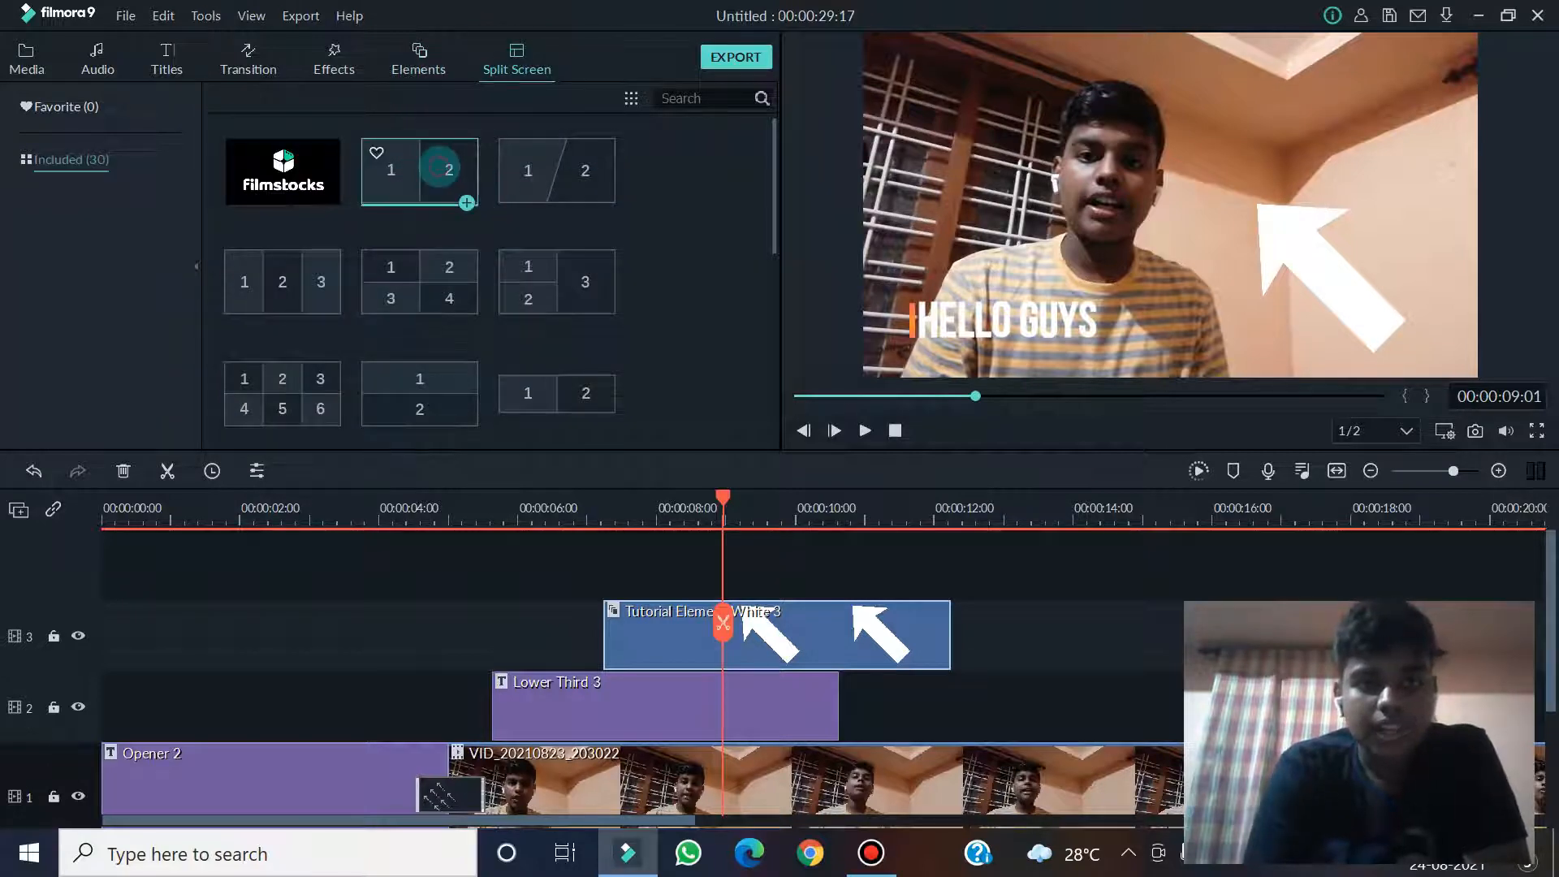
left_click(443, 182)
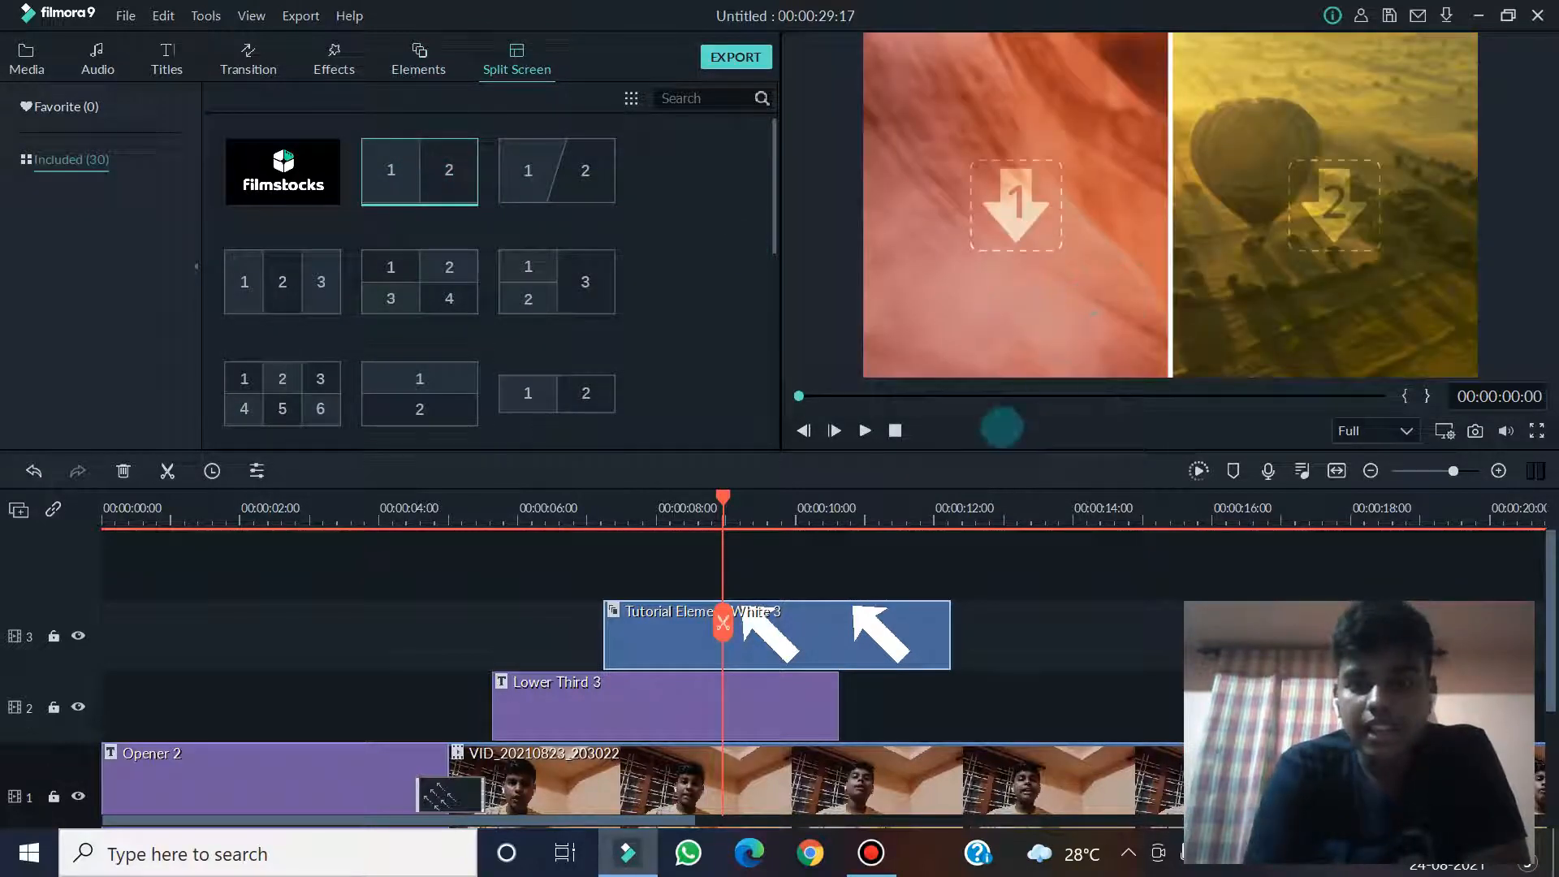
left_click(1007, 783)
left_click_drag(1007, 783, 983, 747)
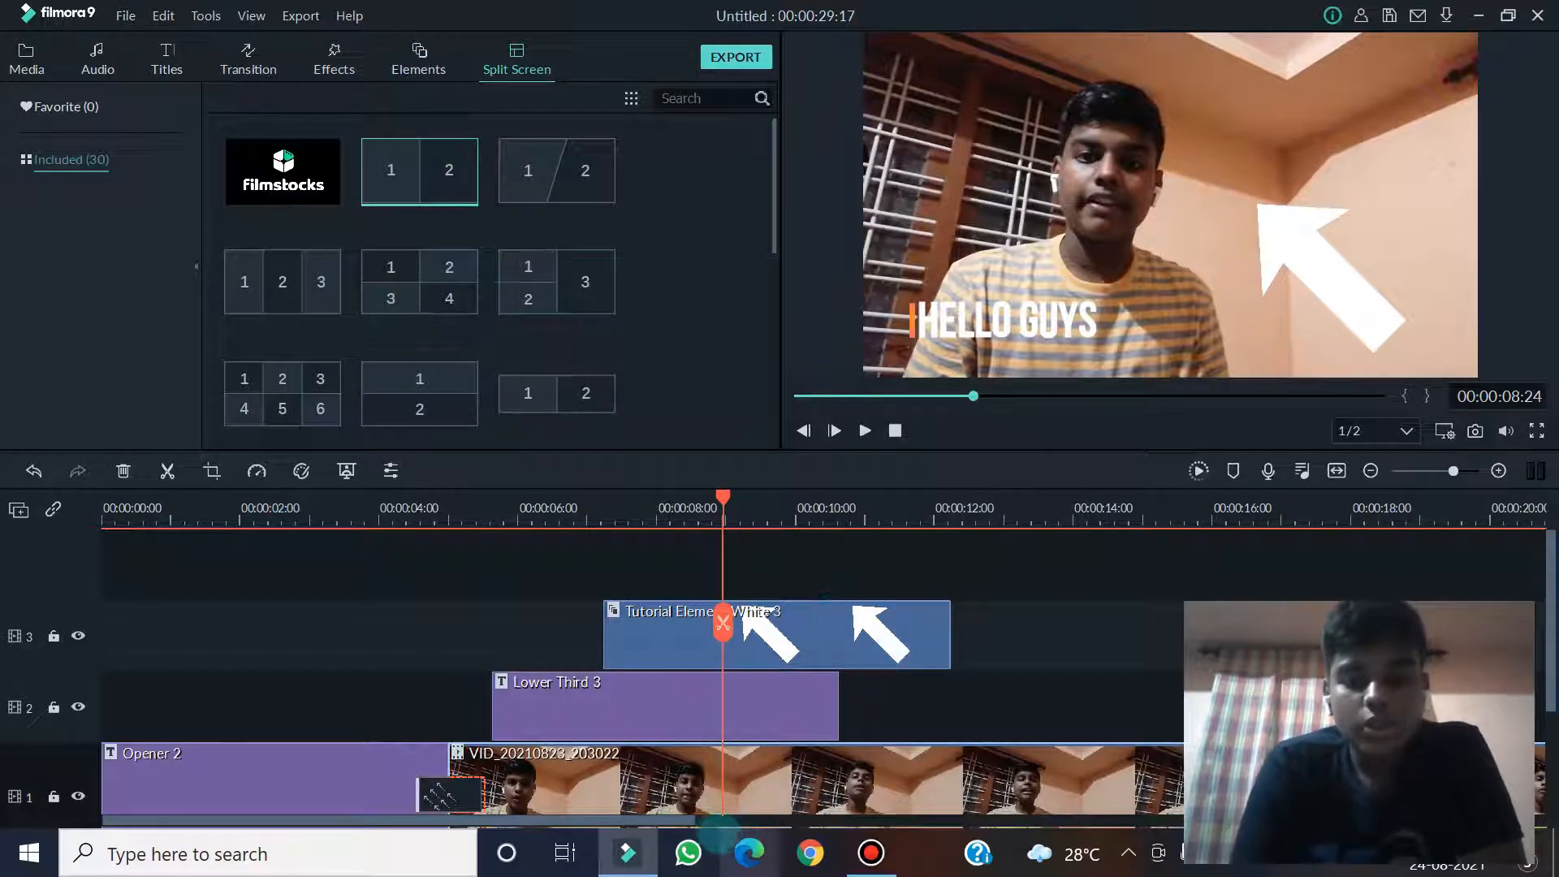
left_click_drag(653, 822, 662, 821)
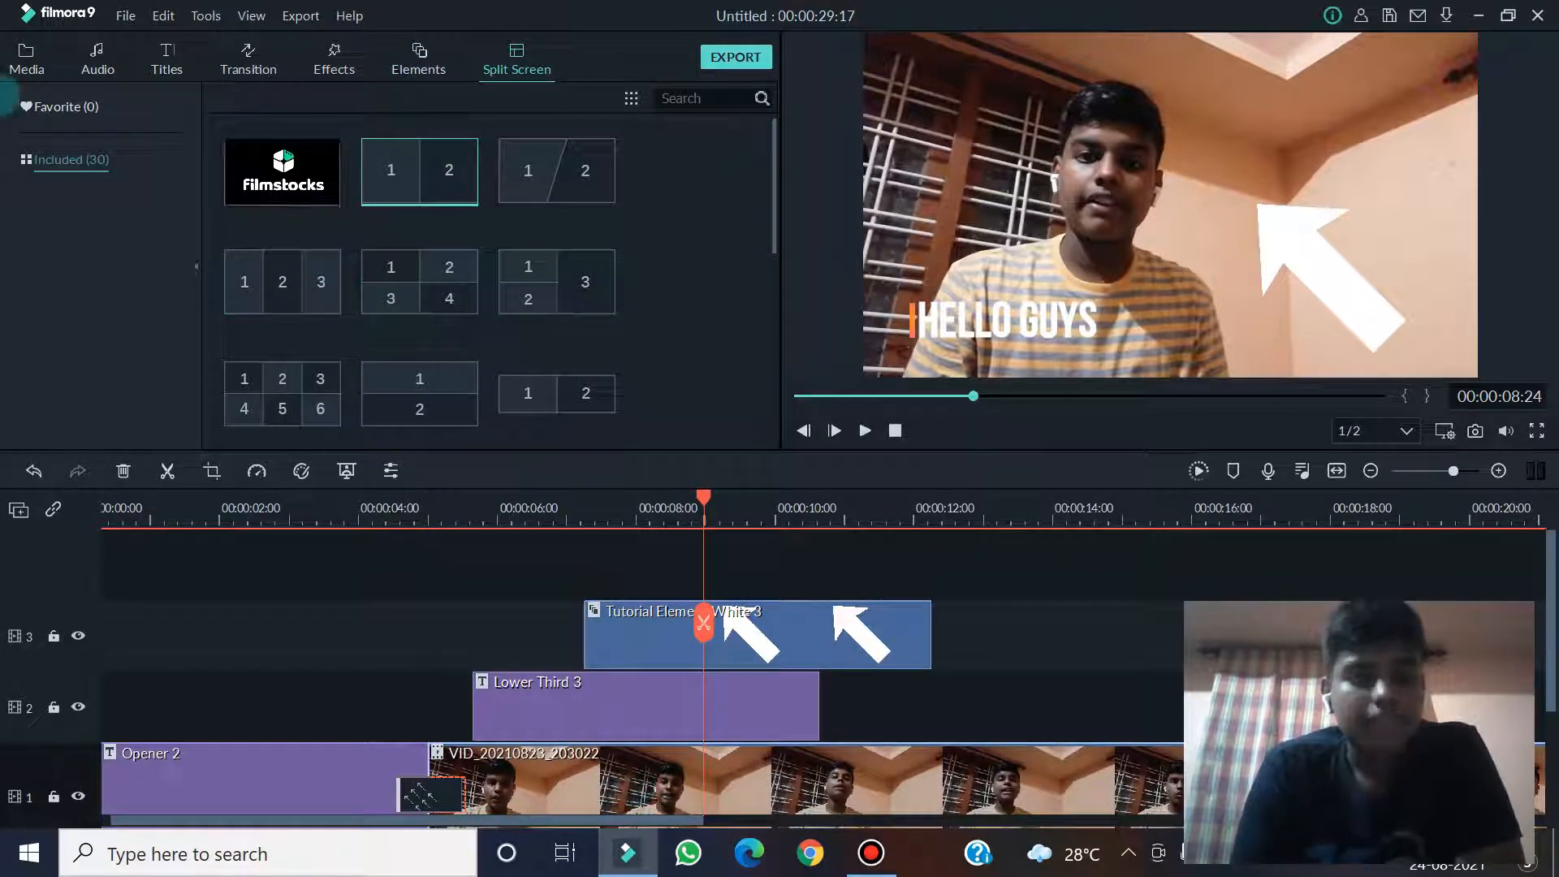
Import the Youtube Animated Green screen Subscribe button video from the Downloads folder into the project media
left_click(27, 58)
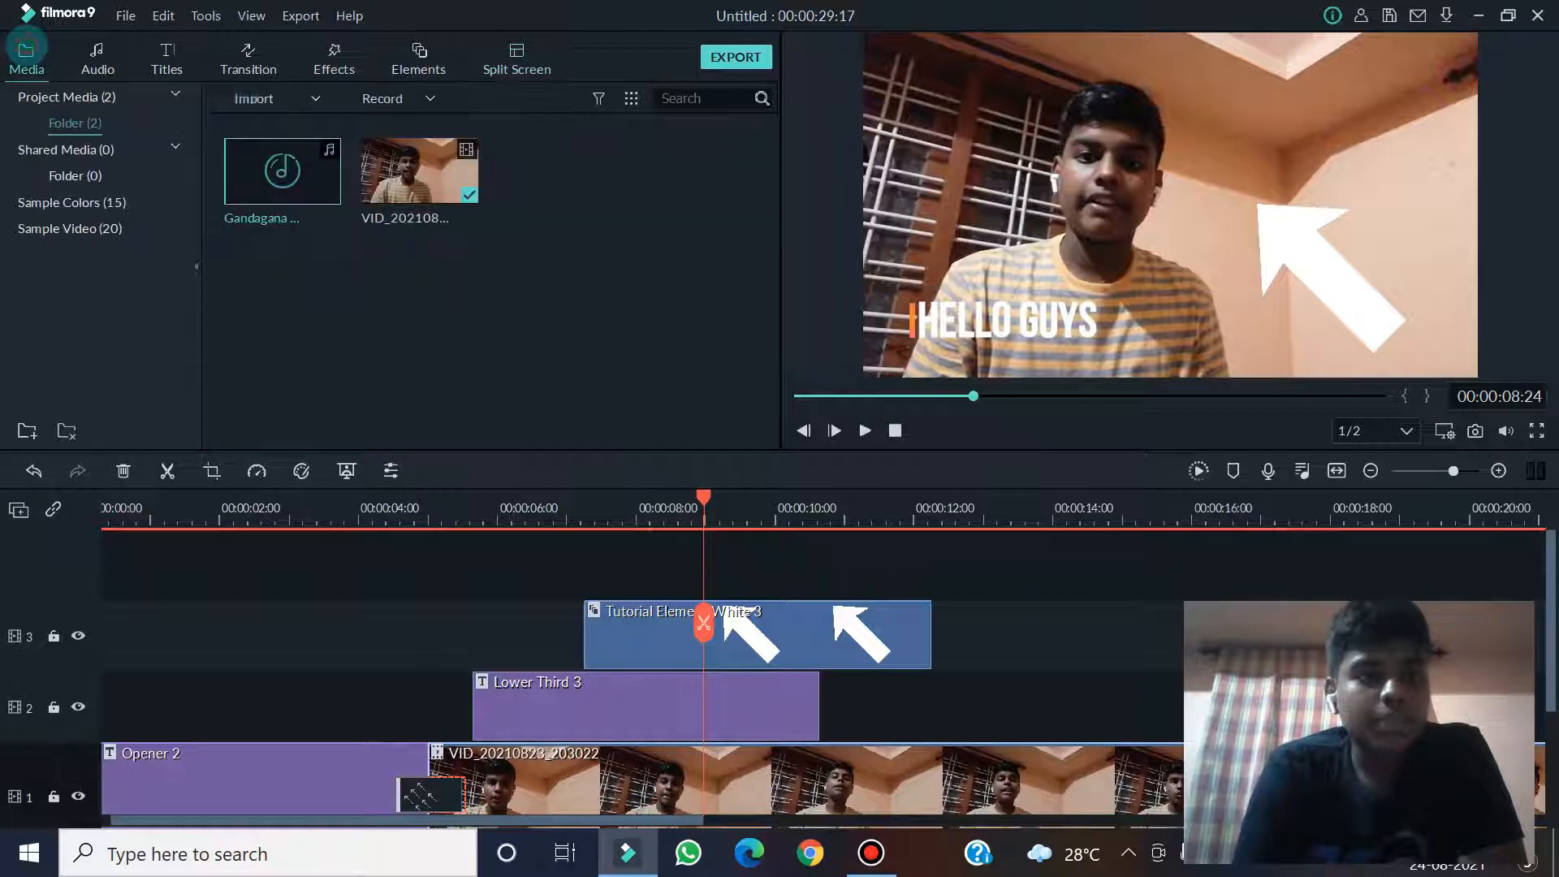
left_click(274, 97)
left_click(280, 122)
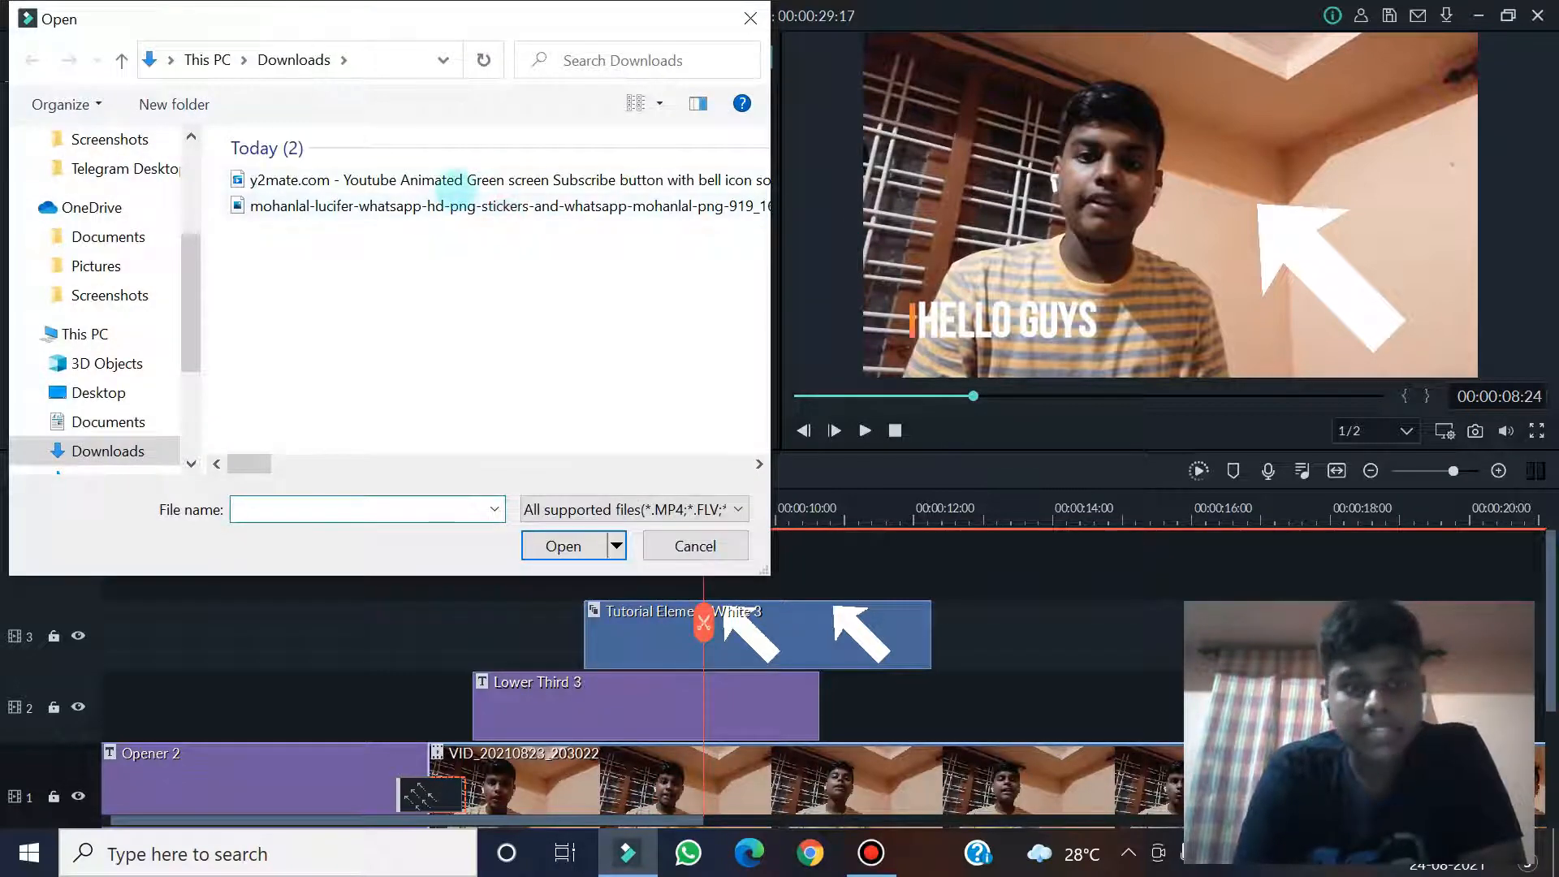
double_click(456, 179)
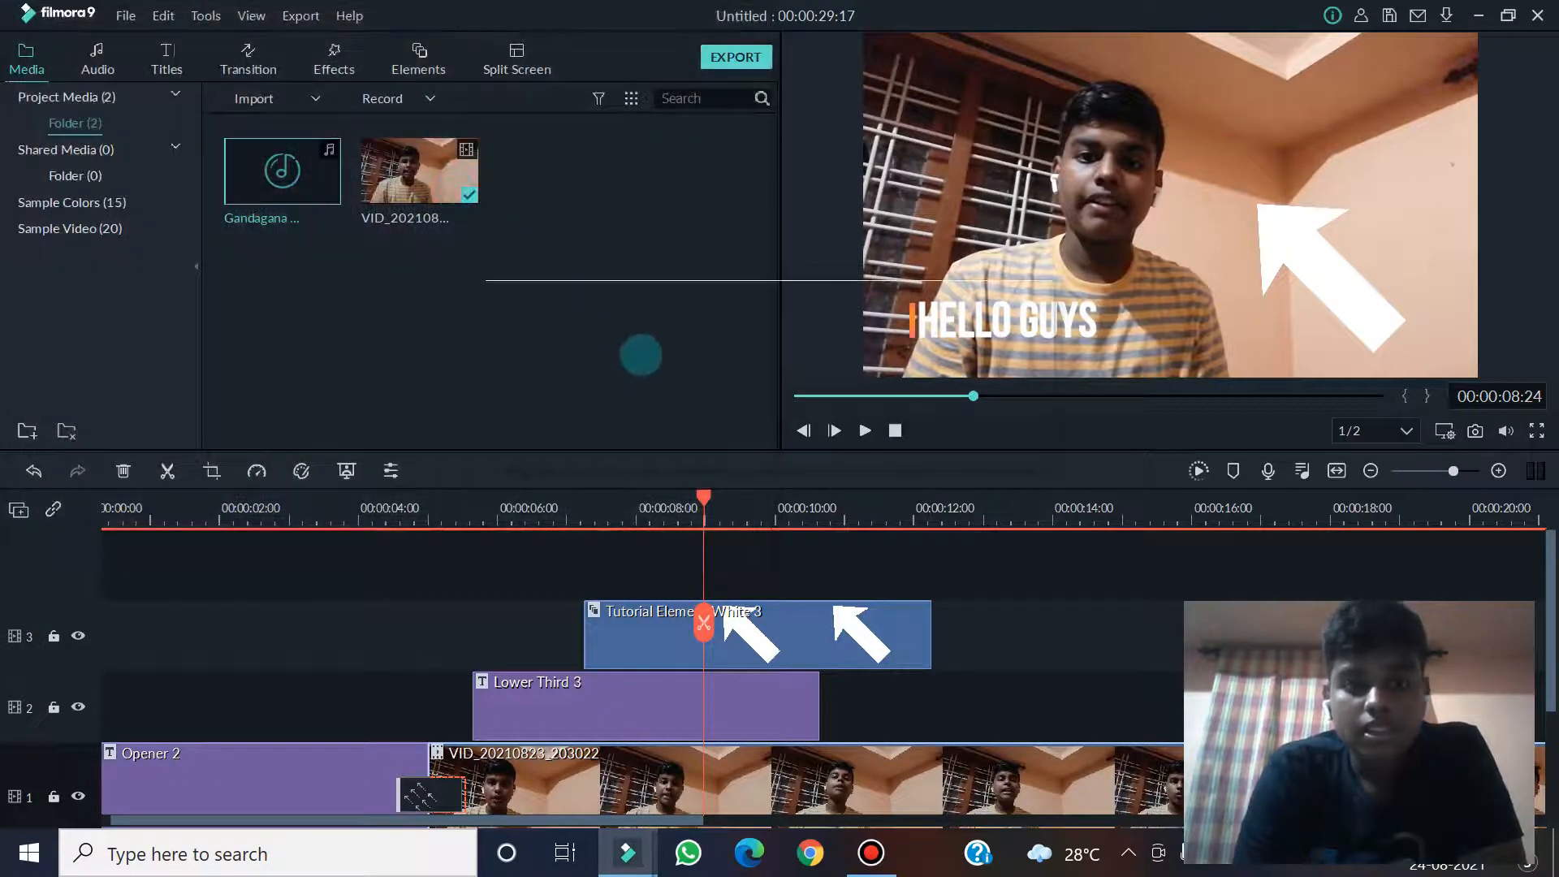
Place the green-screen Subscribe clip on a fourth track above the white arrow and mute its audio
left_click_drag(560, 172, 684, 564)
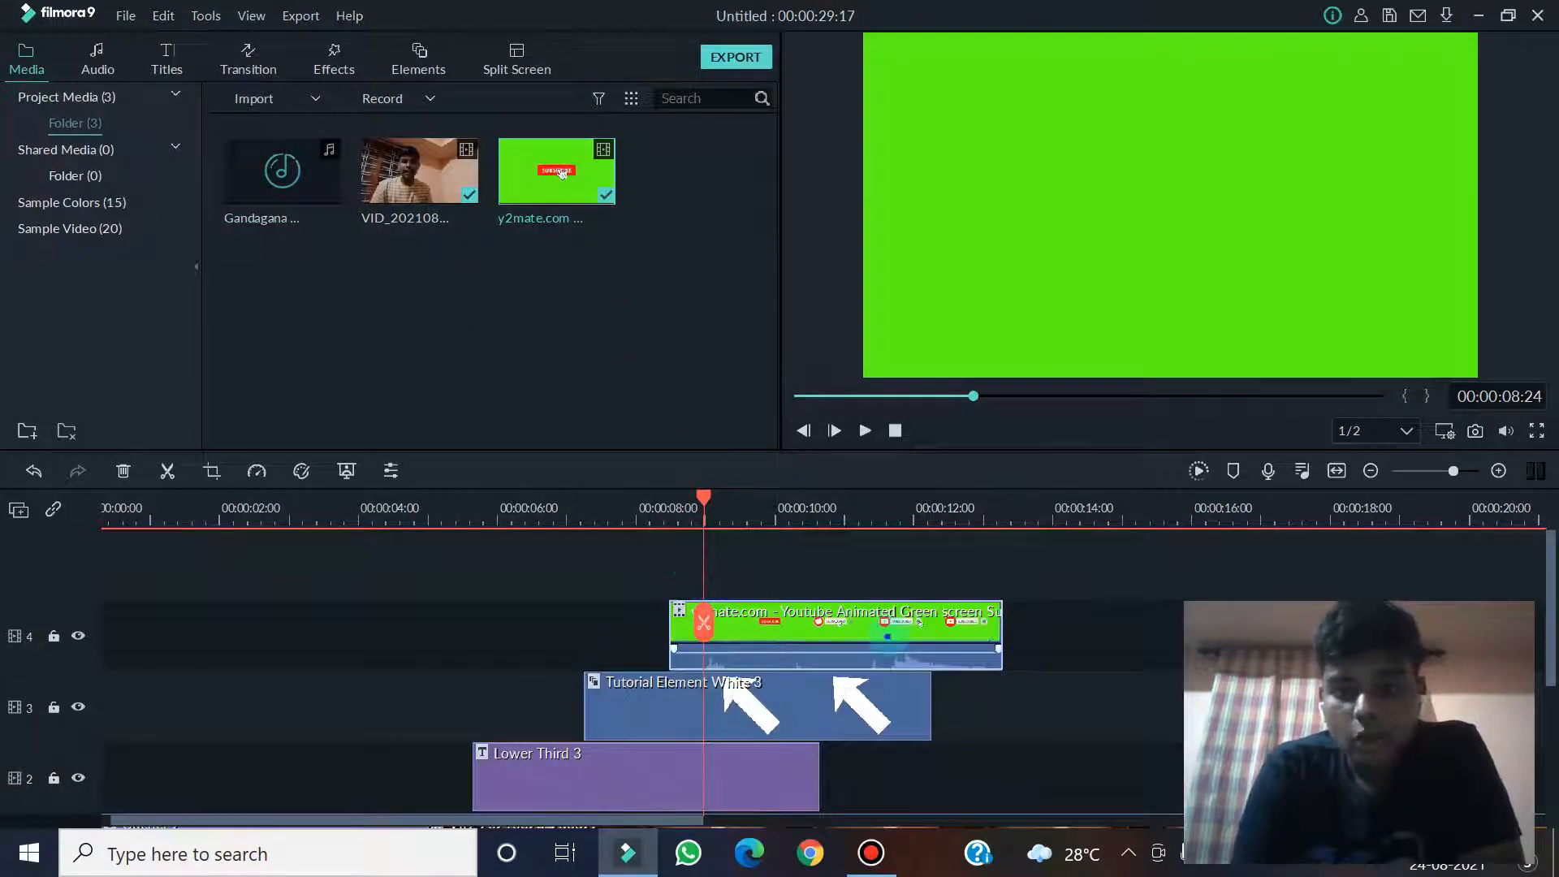
right_click(888, 636)
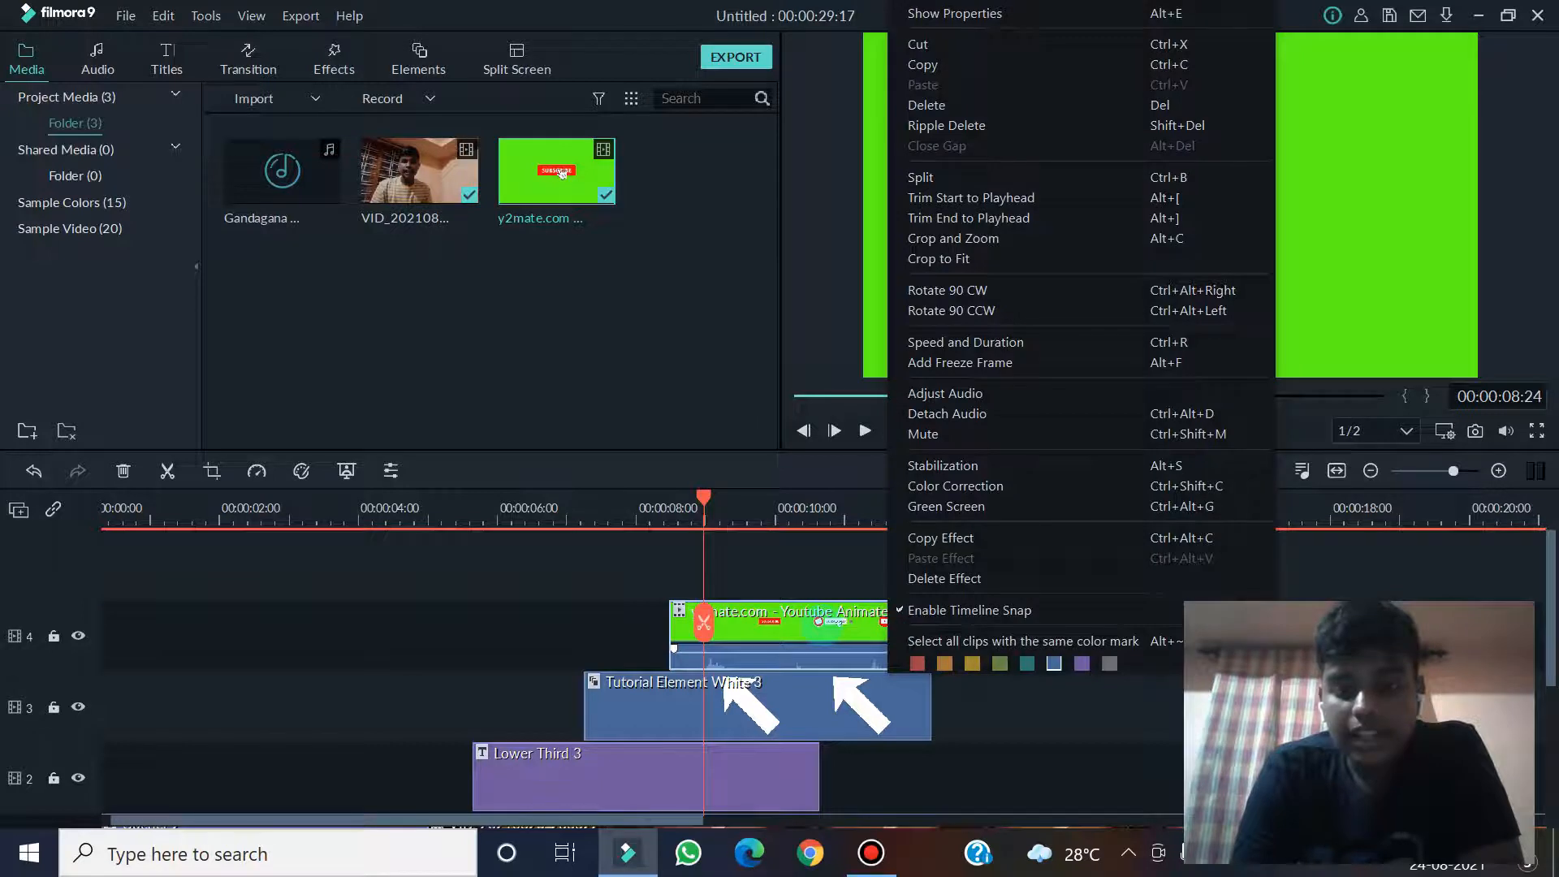
left_click(1141, 434)
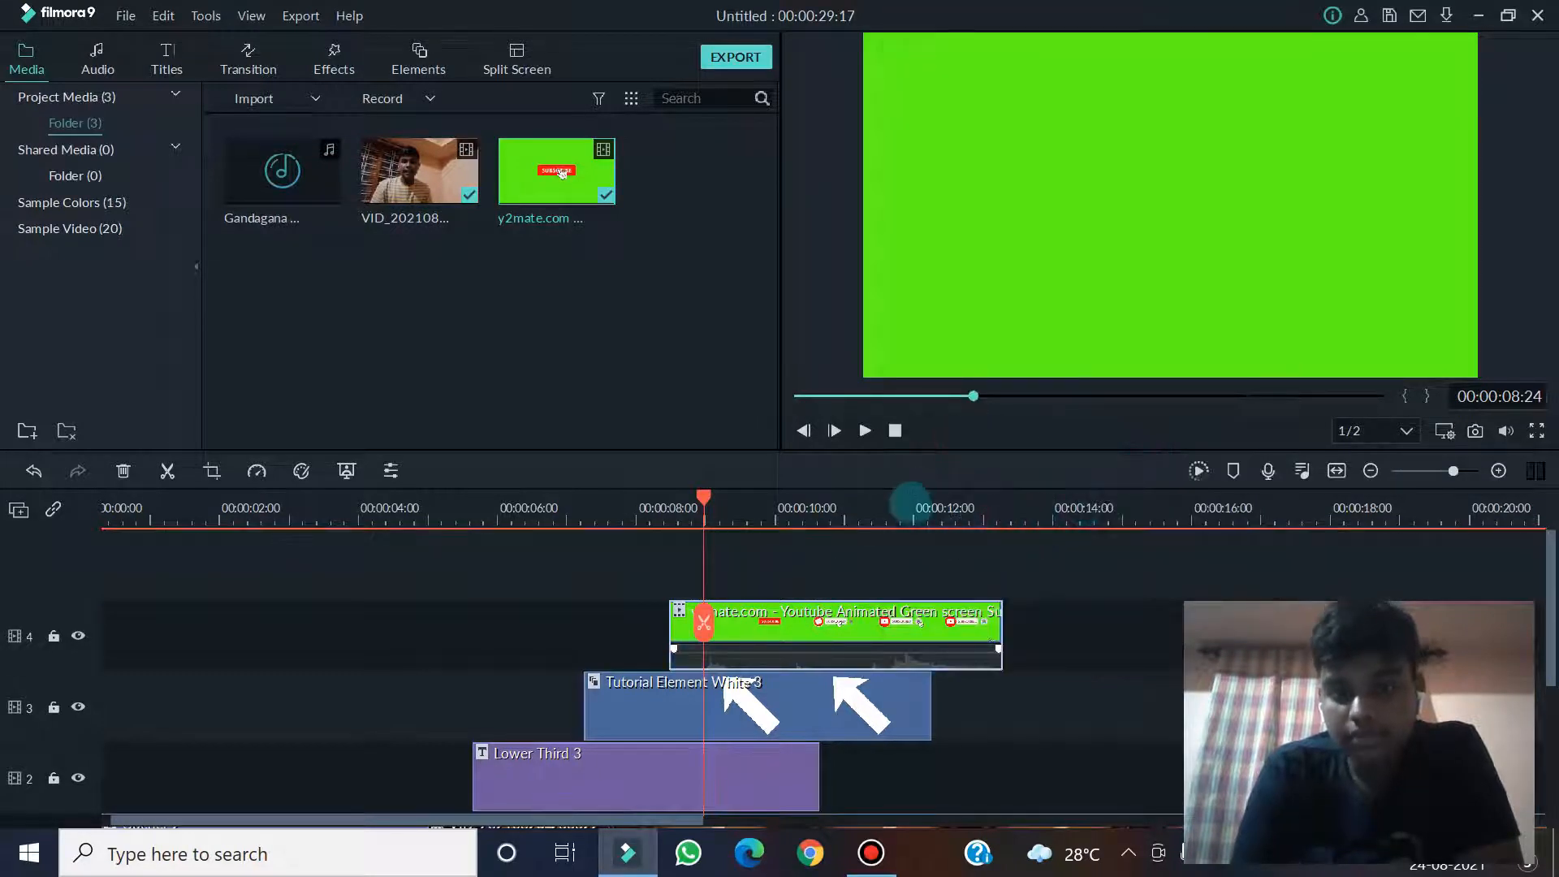
Shrink the Subscribe clip into the upper-right part of the video frame and remove its green background with Chroma Key
double_click(1052, 283)
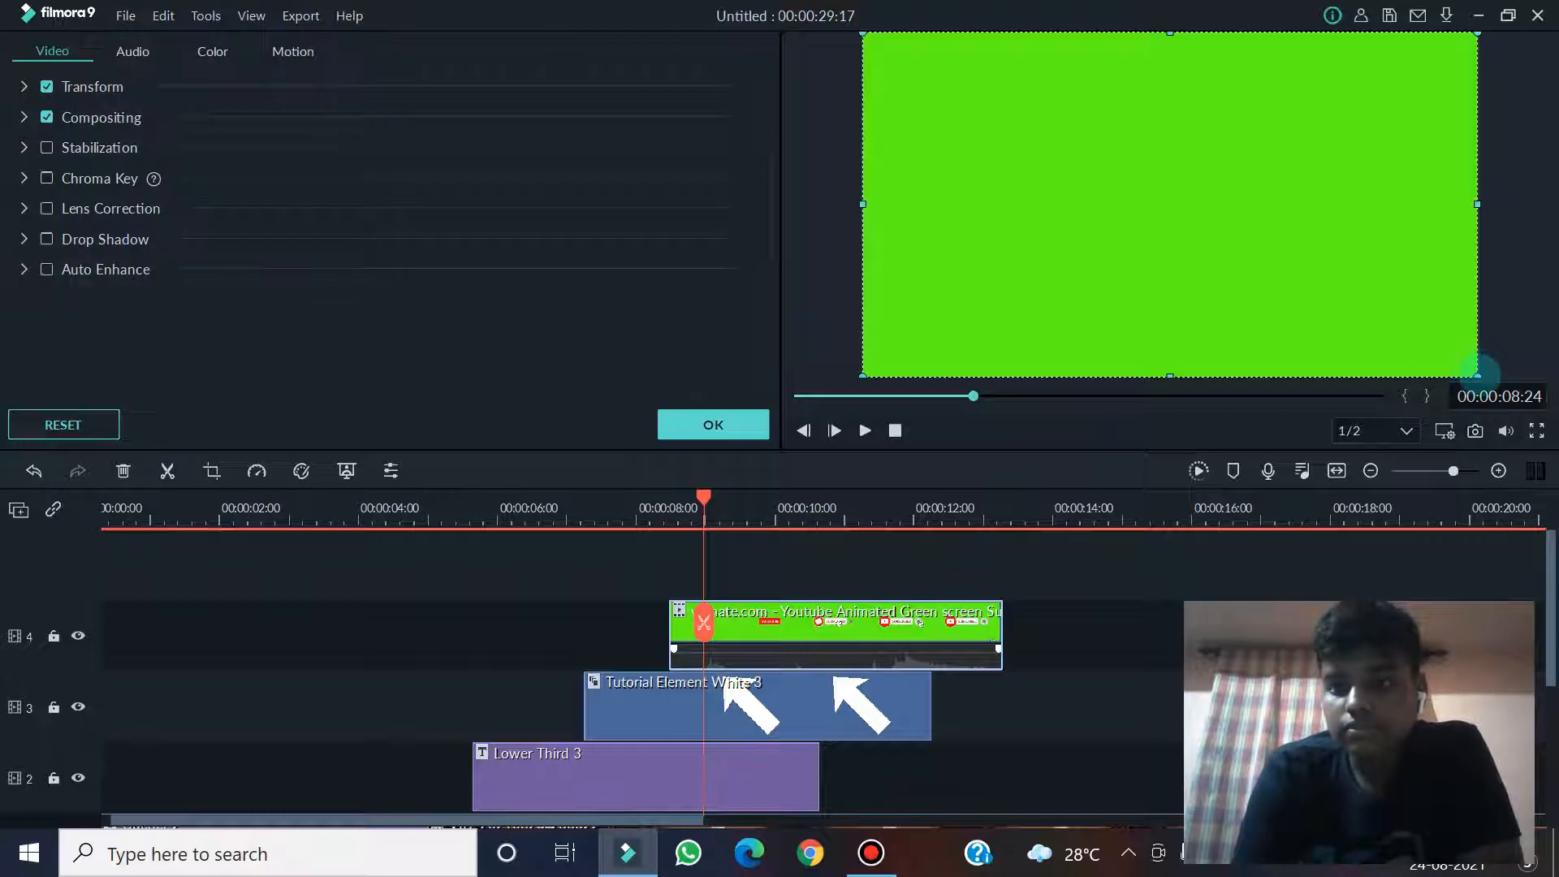
left_click_drag(1476, 376, 1390, 98)
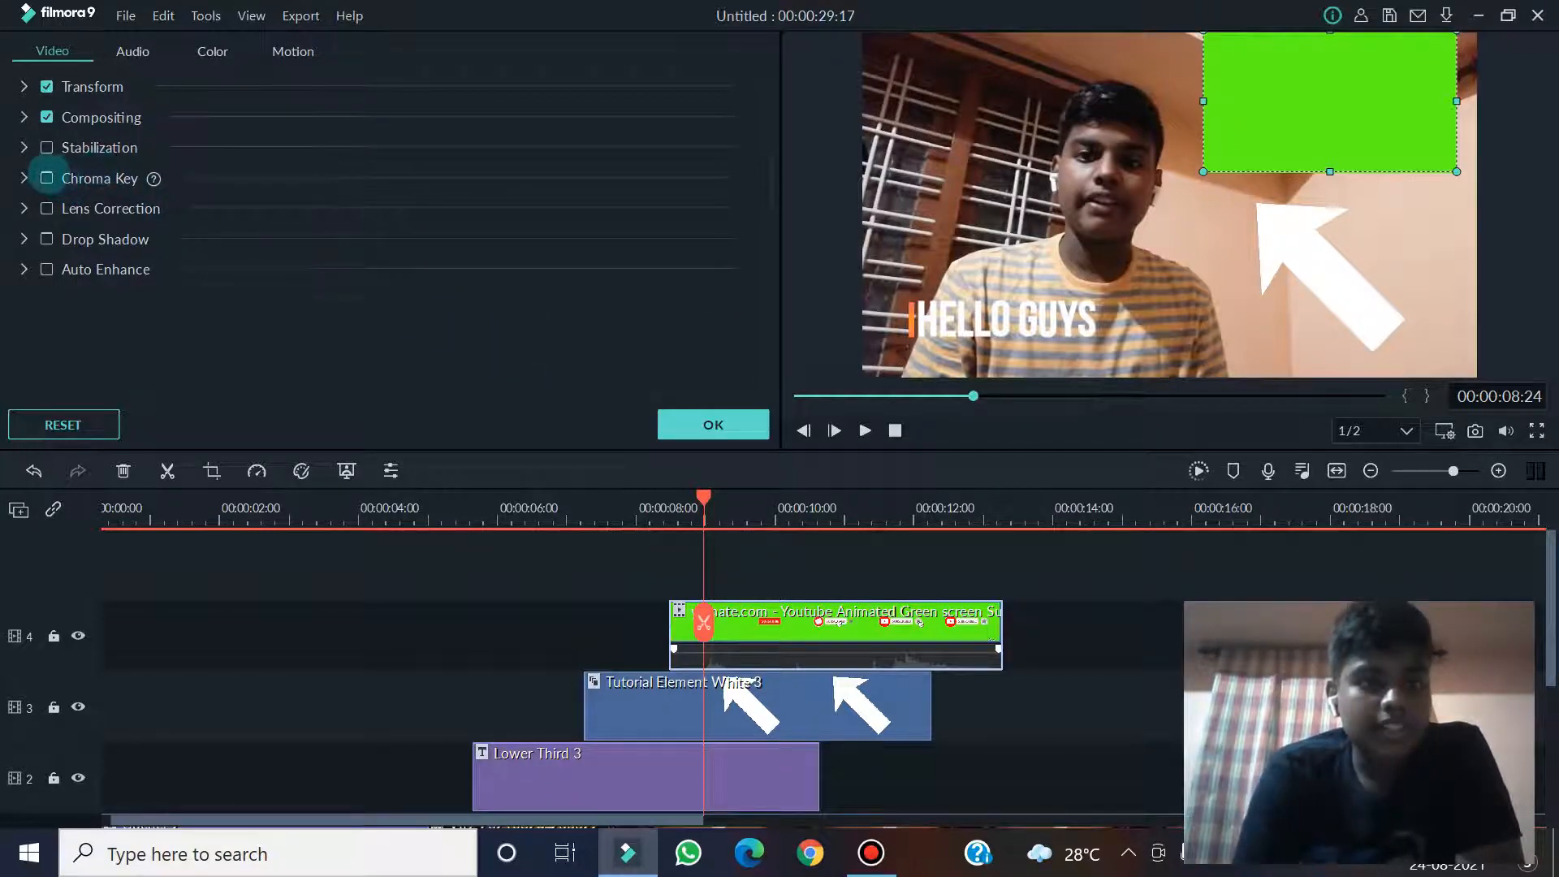
left_click(47, 178)
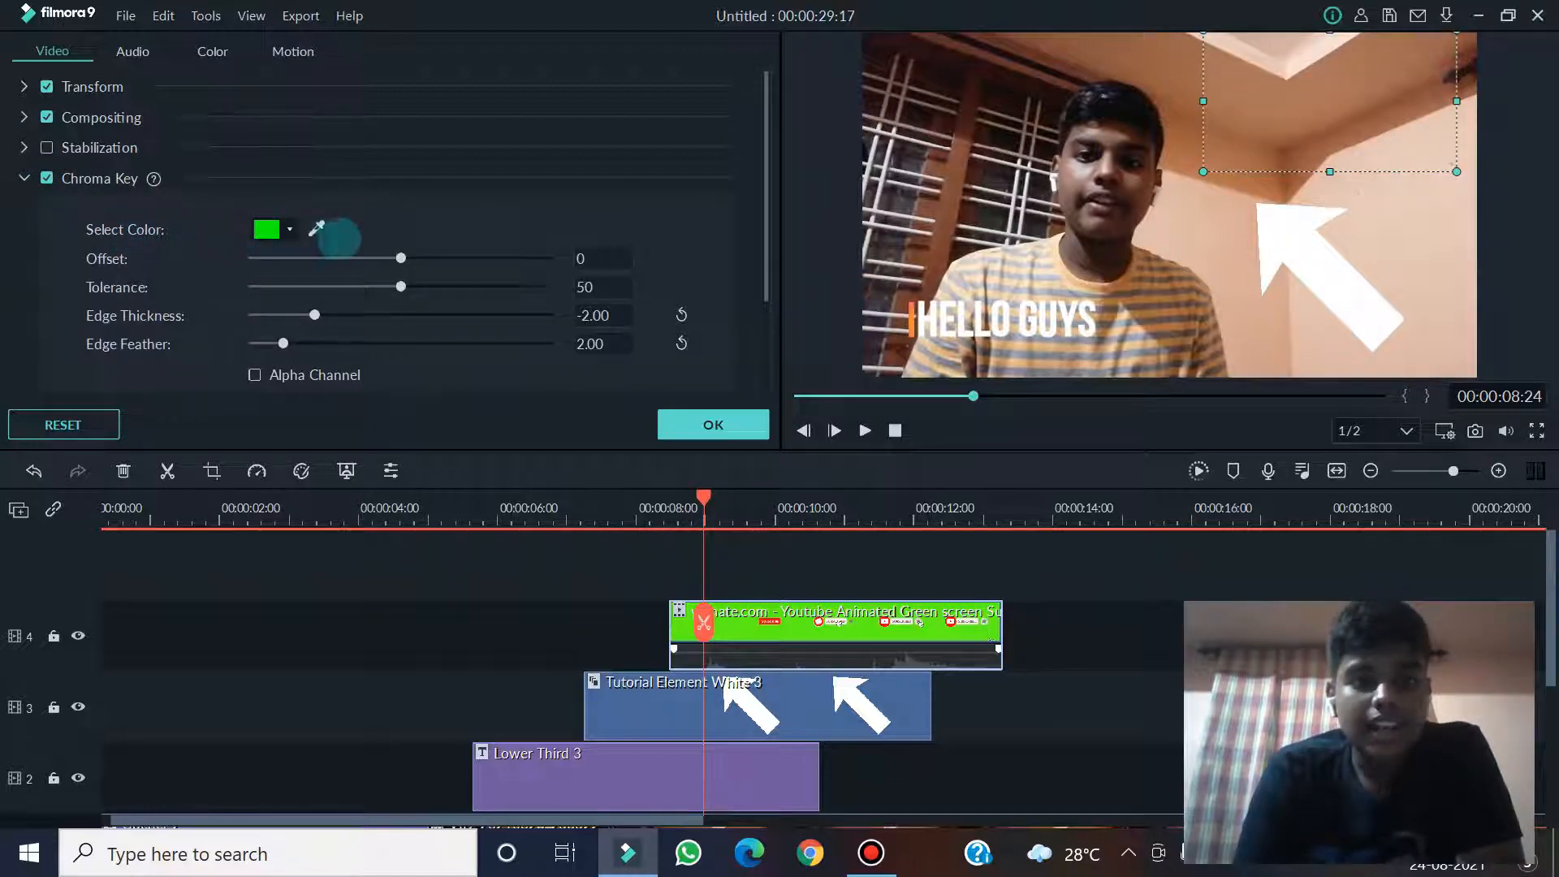
left_click(698, 425)
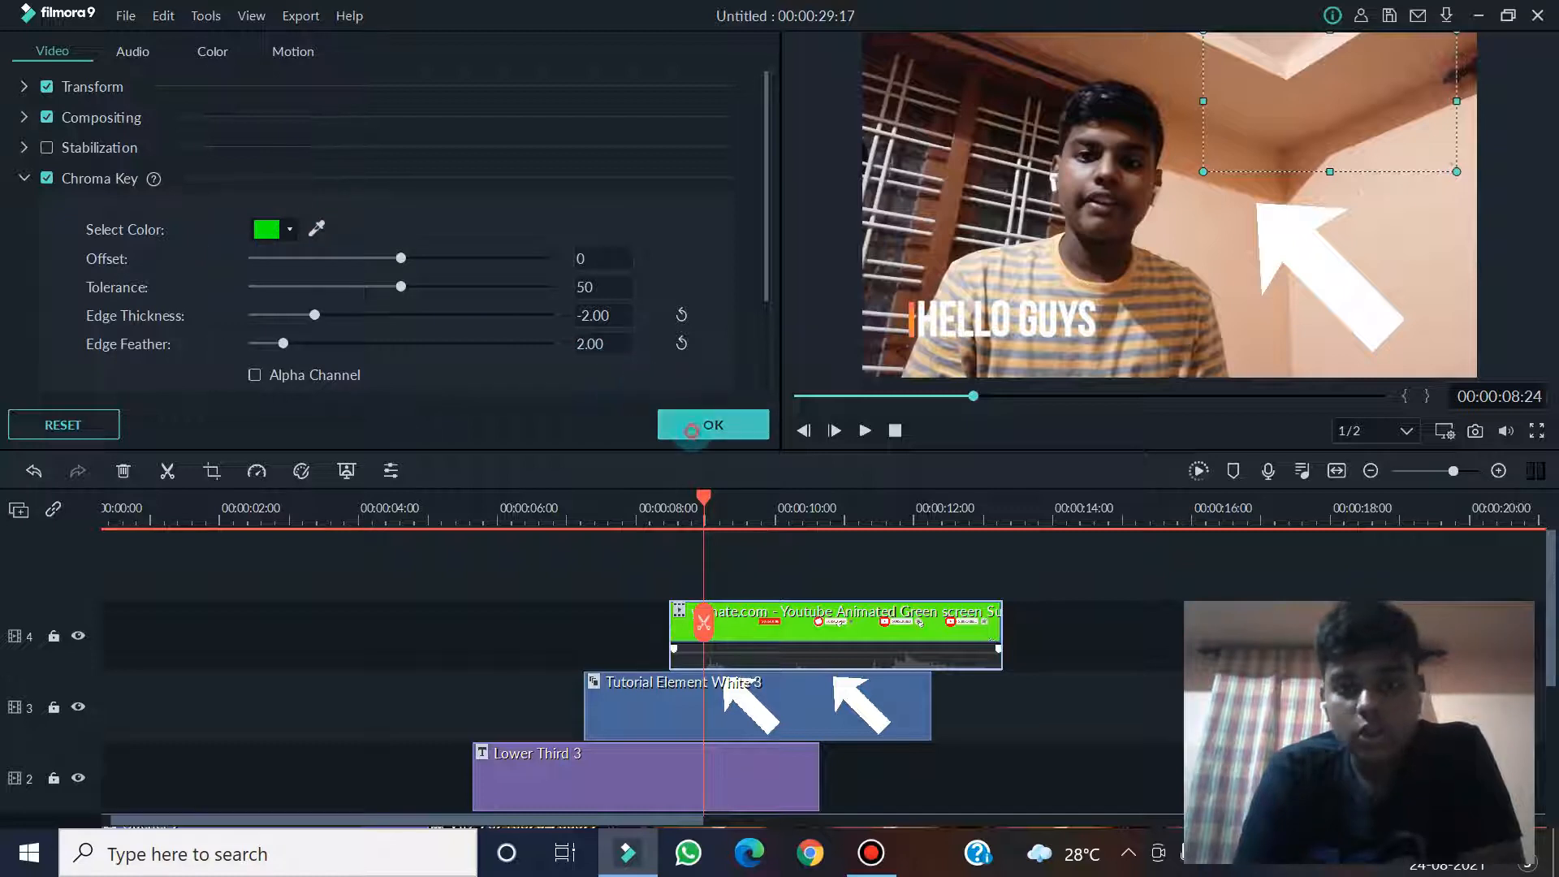
Preview the keyed Subscribe animation over the video and review its Chroma Key settings
left_click(865, 430)
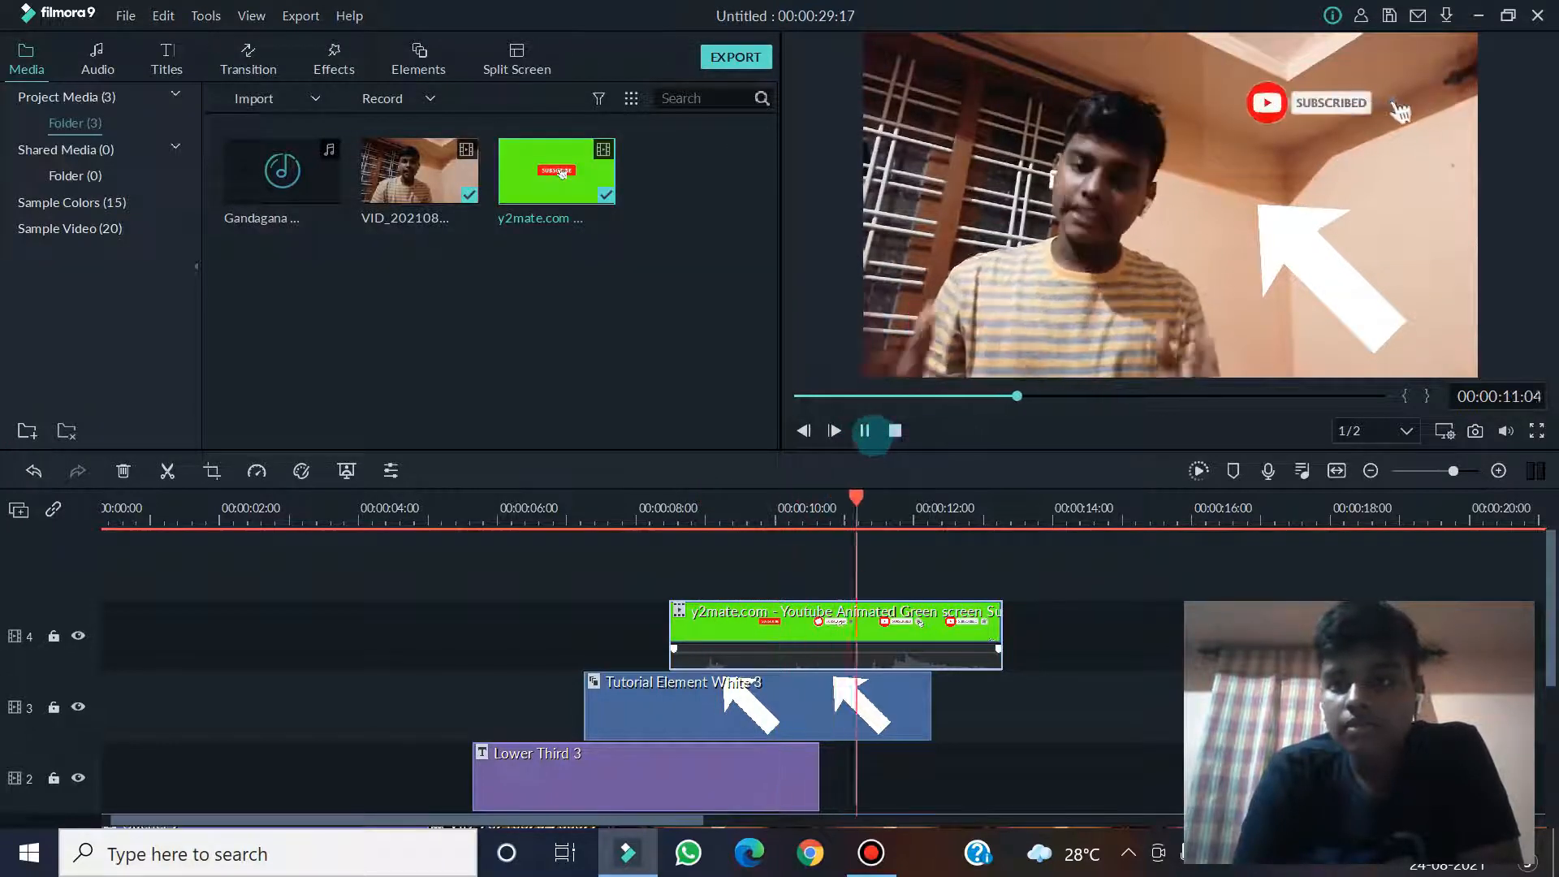
left_click(865, 431)
double_click(1395, 104)
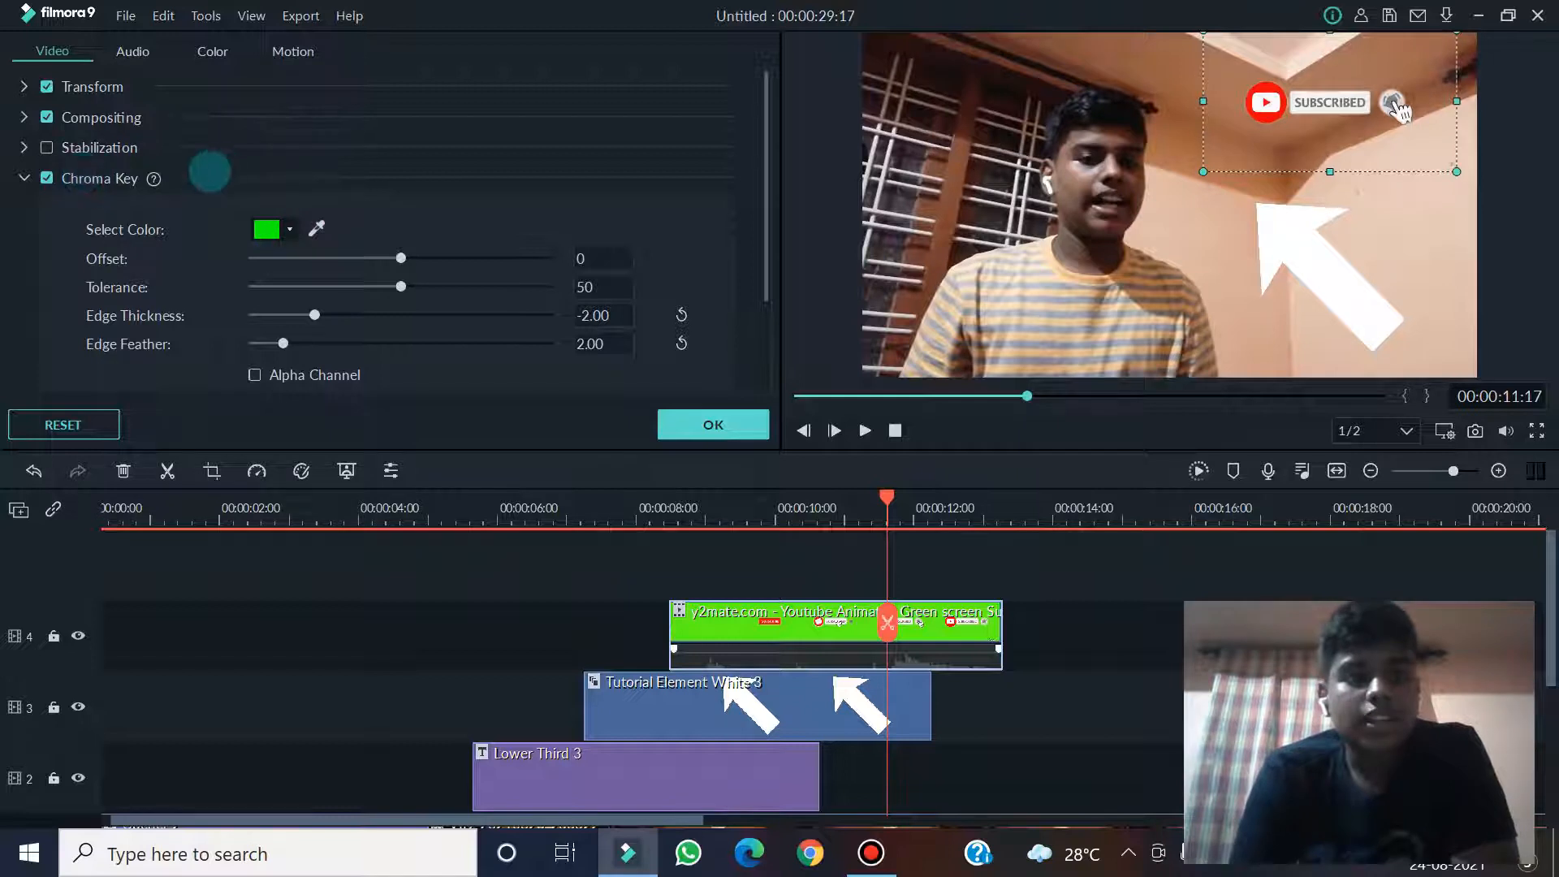
left_click(757, 420)
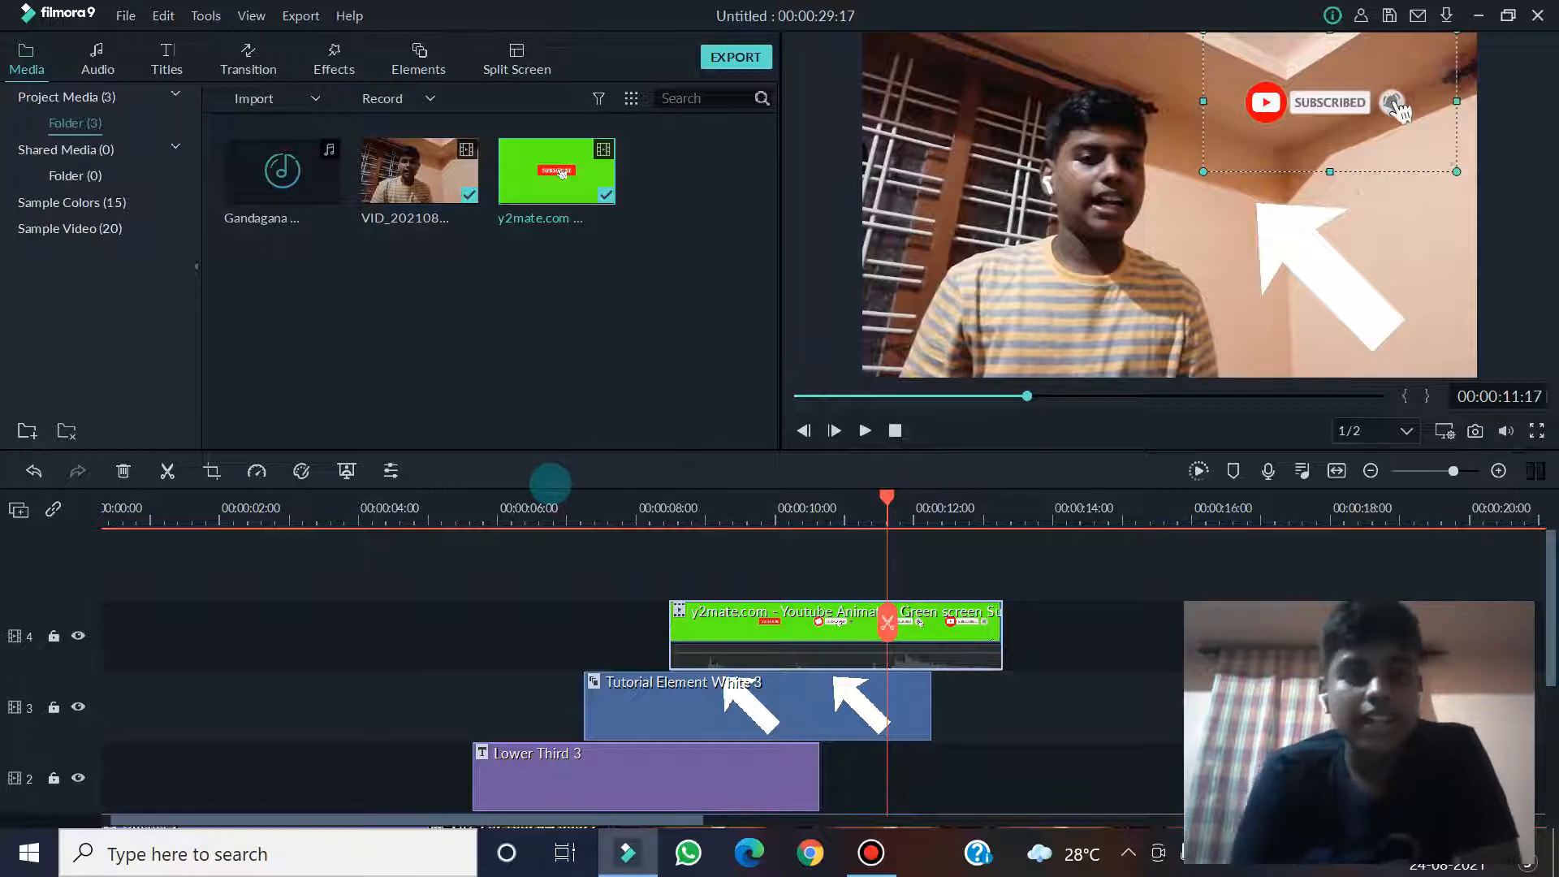
Import the mohanlal-lucifer PNG from the Downloads folder, place it on the fourth track after the Subscribe clip, and preview it
left_click(254, 99)
left_click(268, 120)
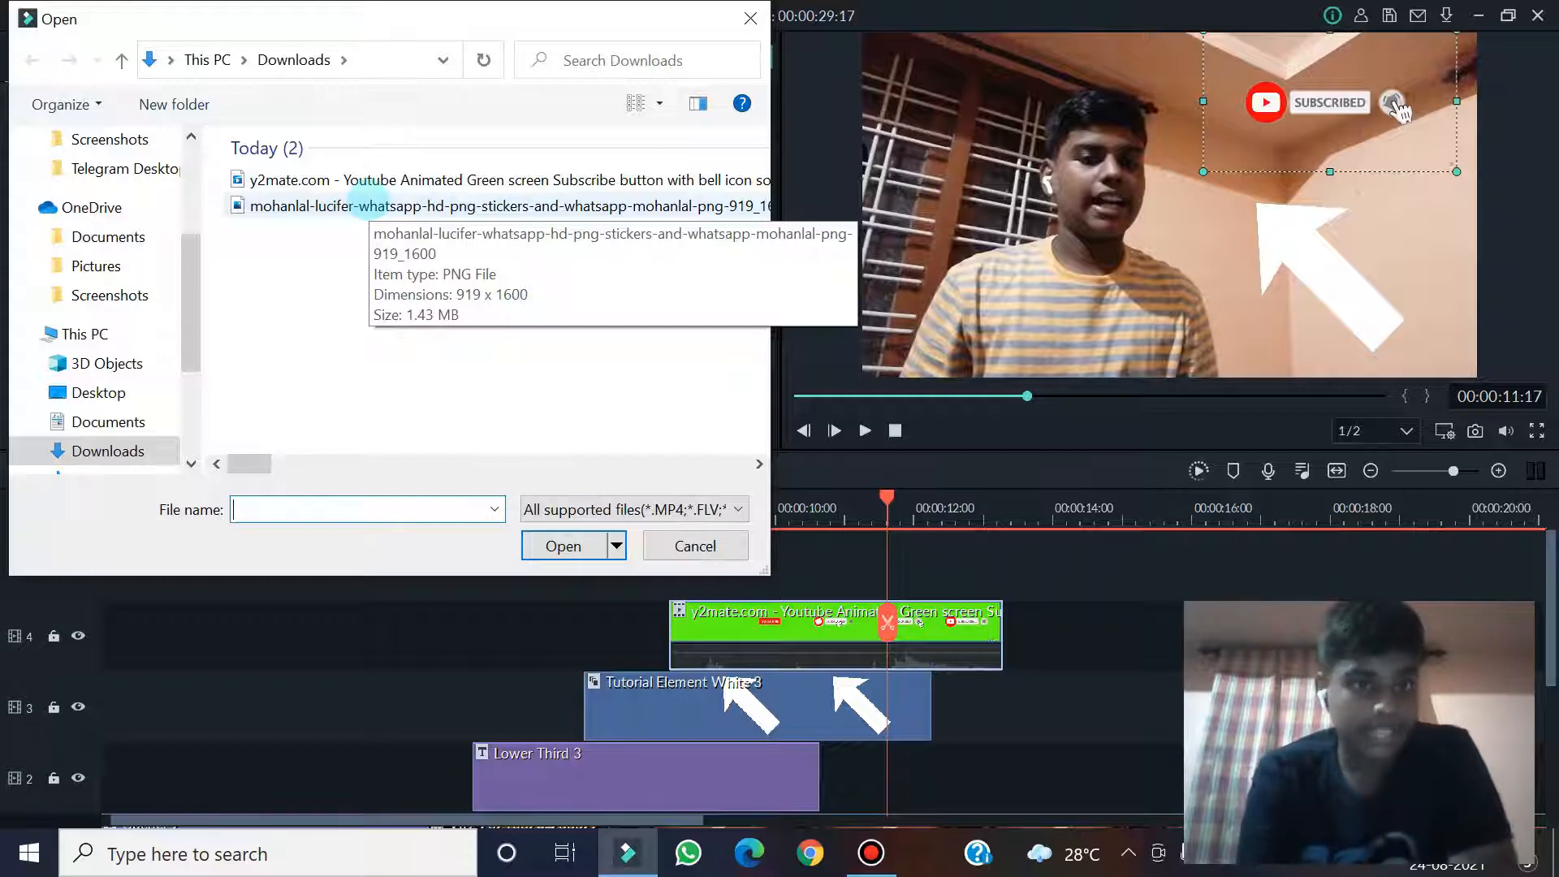
double_click(366, 203)
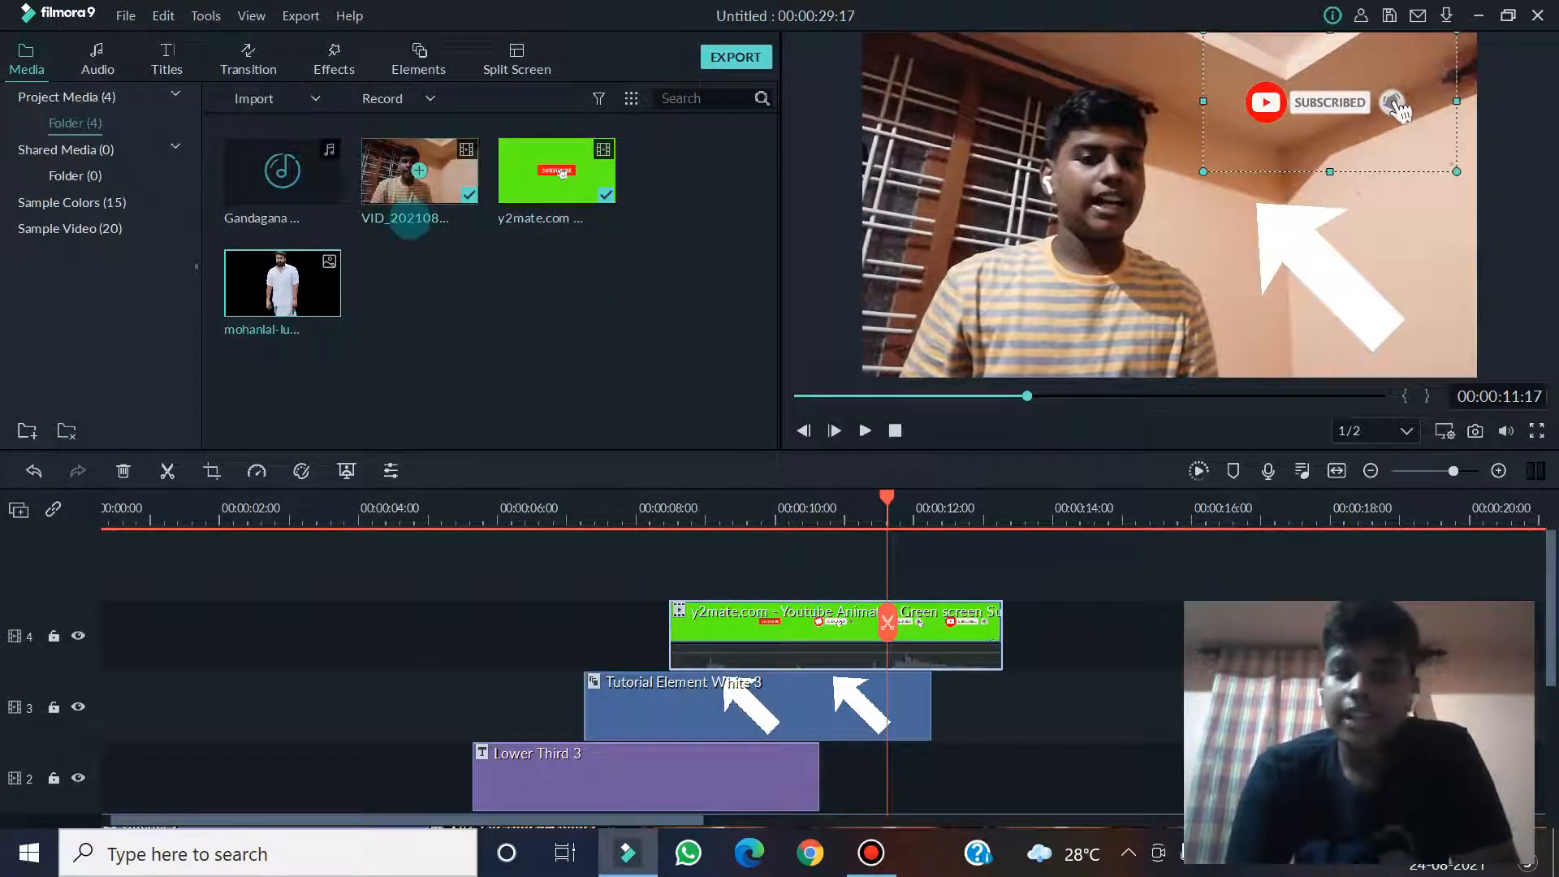
left_click_drag(282, 282, 1043, 634)
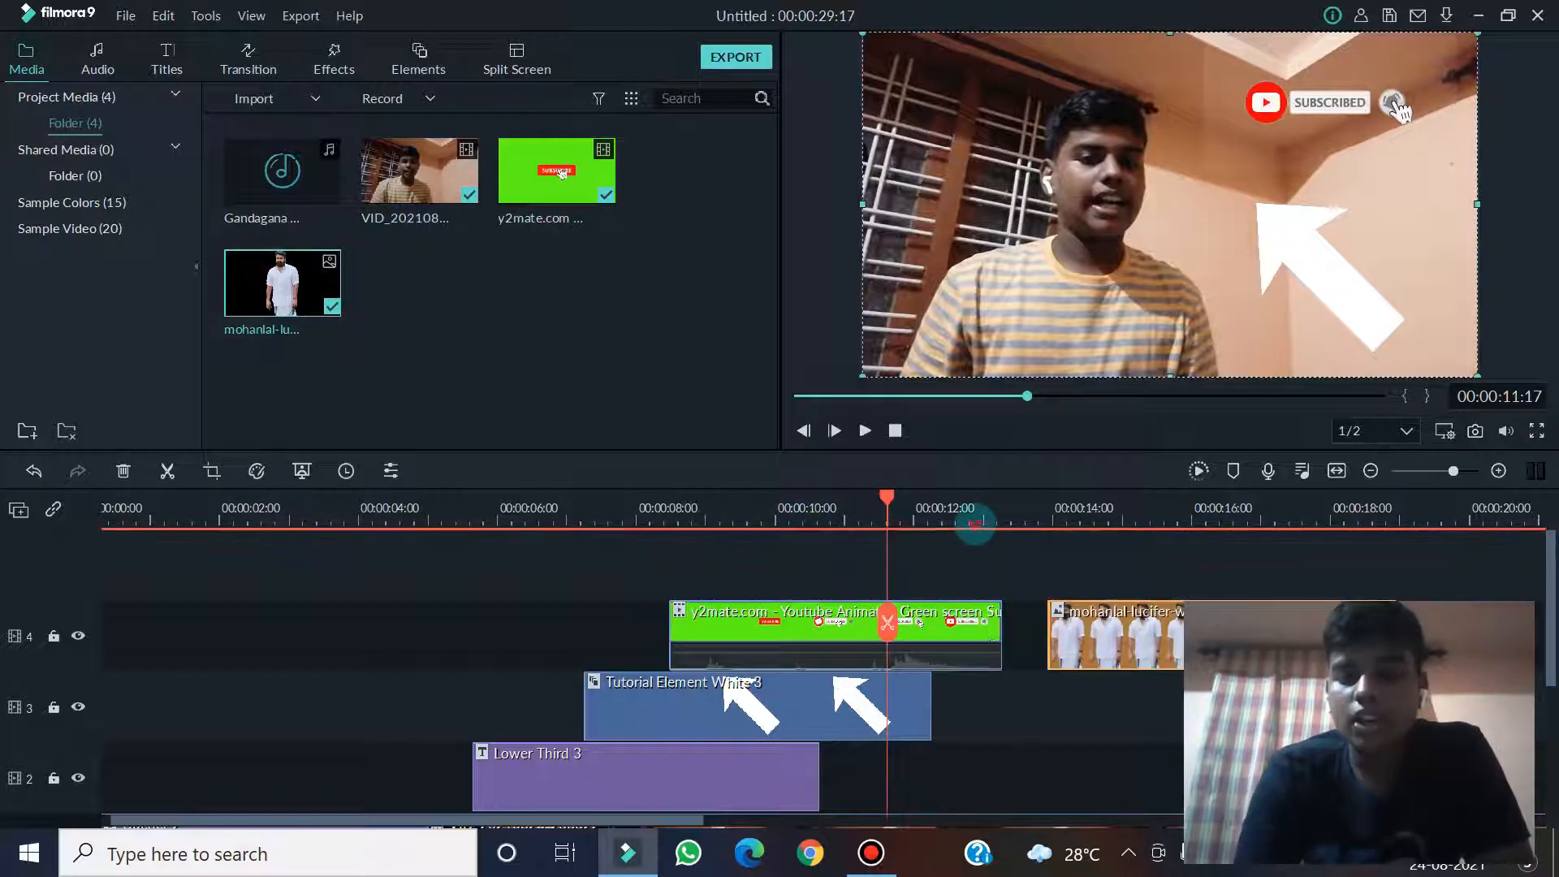
left_click(973, 513)
left_click(865, 431)
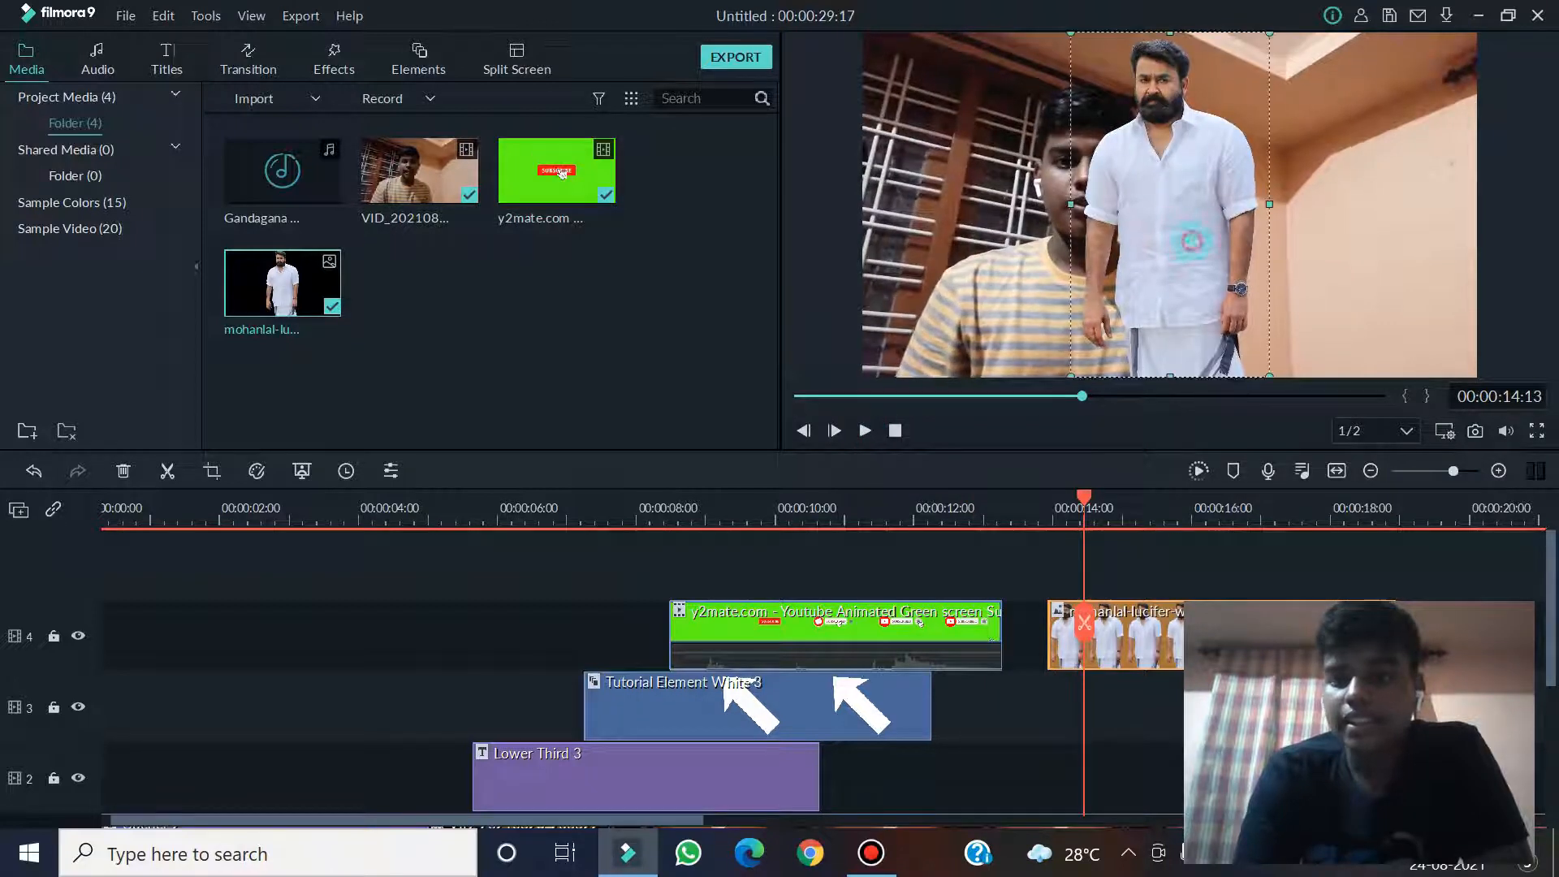
Shrink the PNG cutout, place it on the wall beside the person, and accept the changes
double_click(1260, 374)
left_click_drag(1269, 376, 1159, 258)
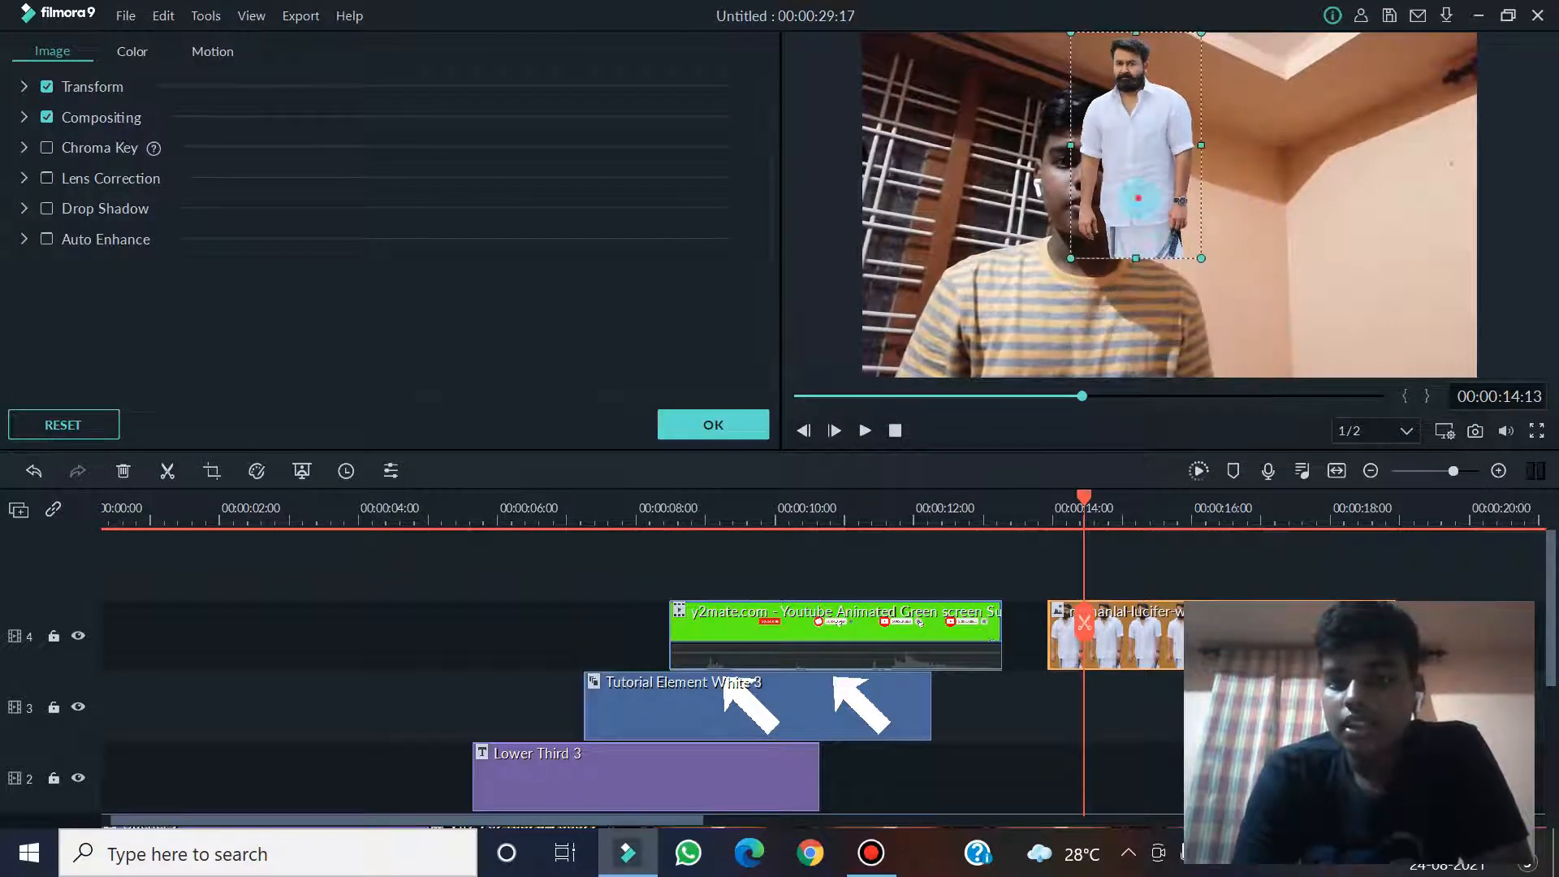
left_click_drag(1137, 201, 1329, 272)
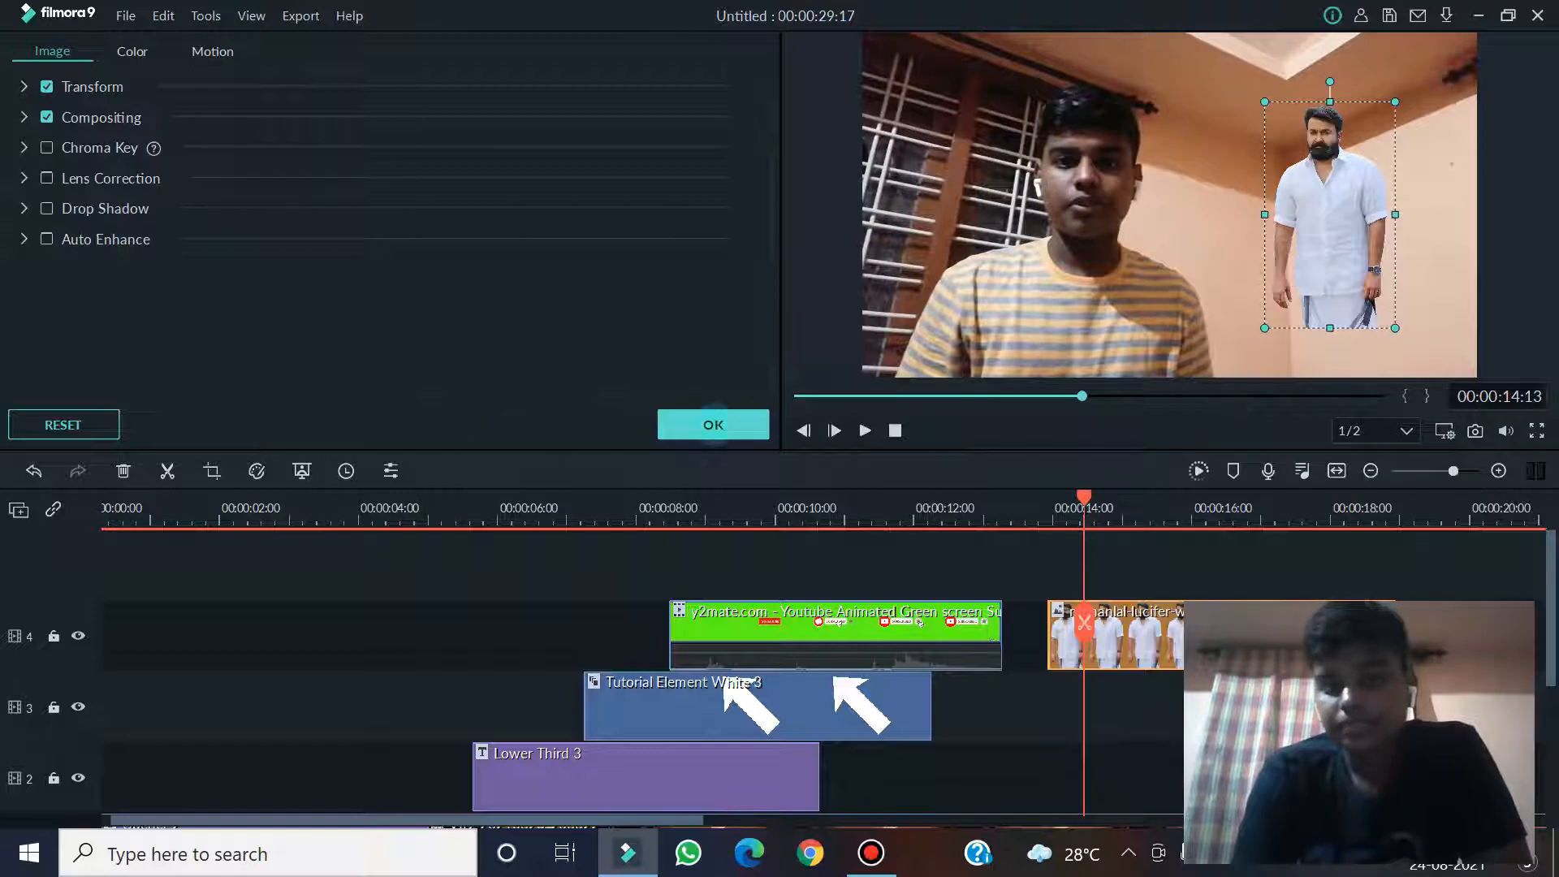
left_click(751, 424)
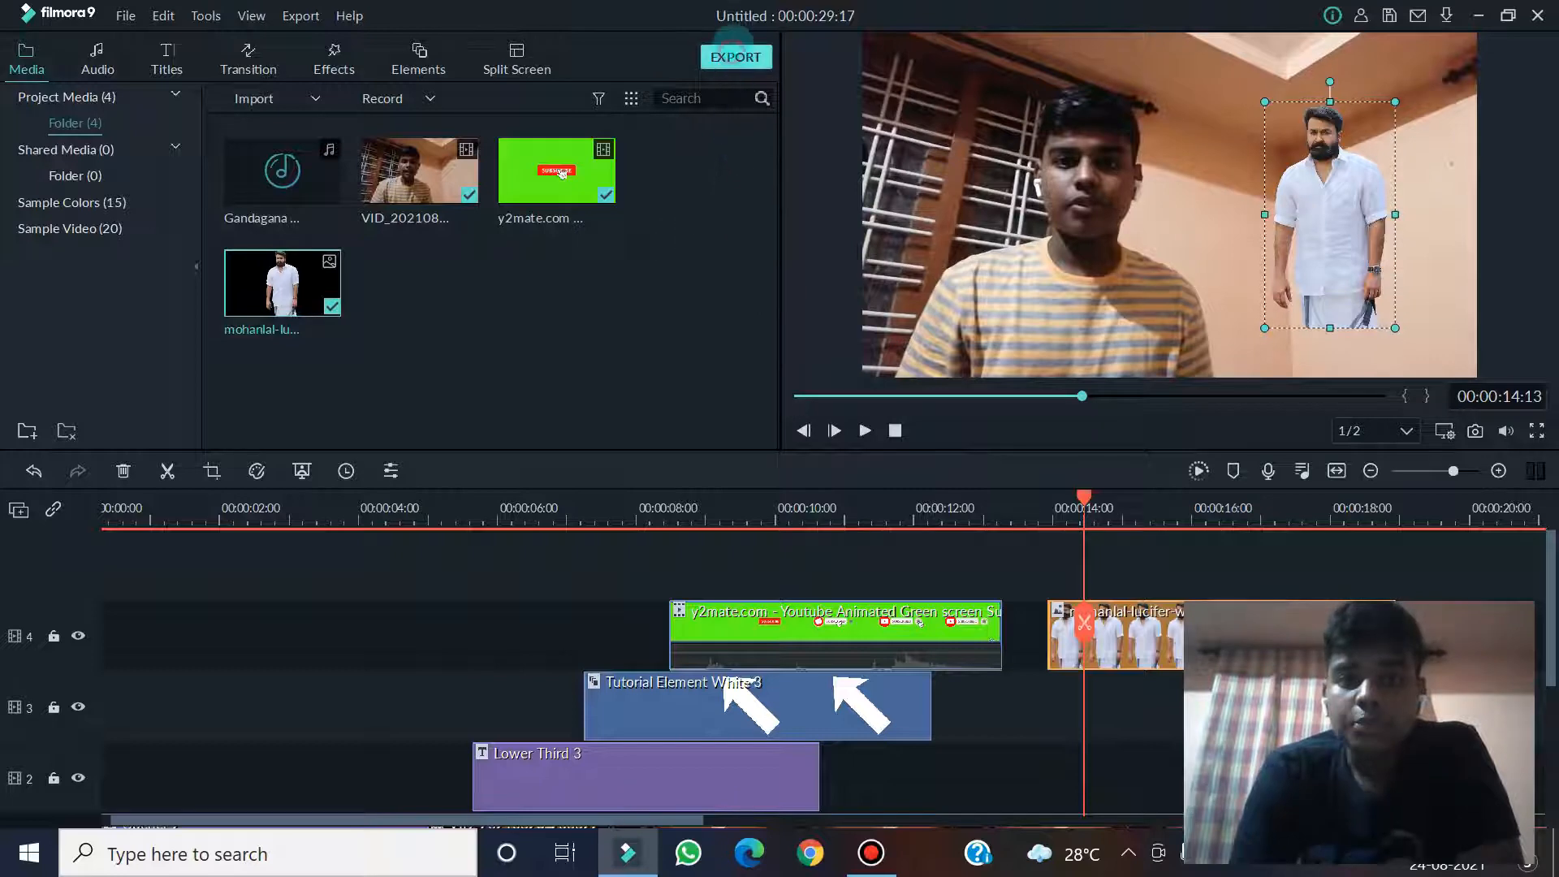
Open the export settings for a local MP4 file and set the video resolution to 1920x1080
left_click(760, 60)
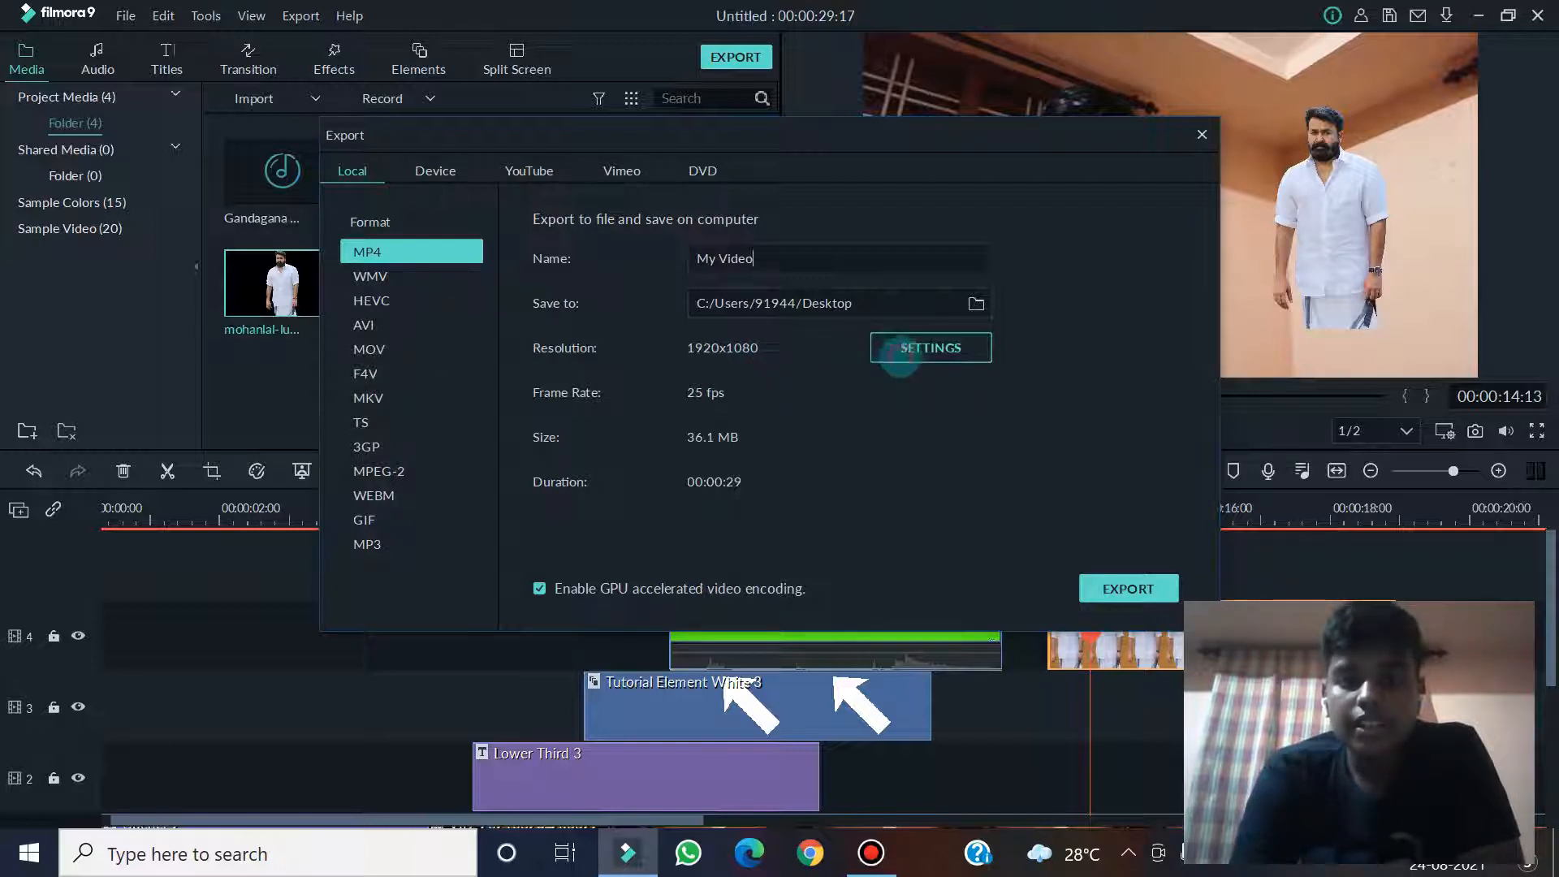
left_click(894, 349)
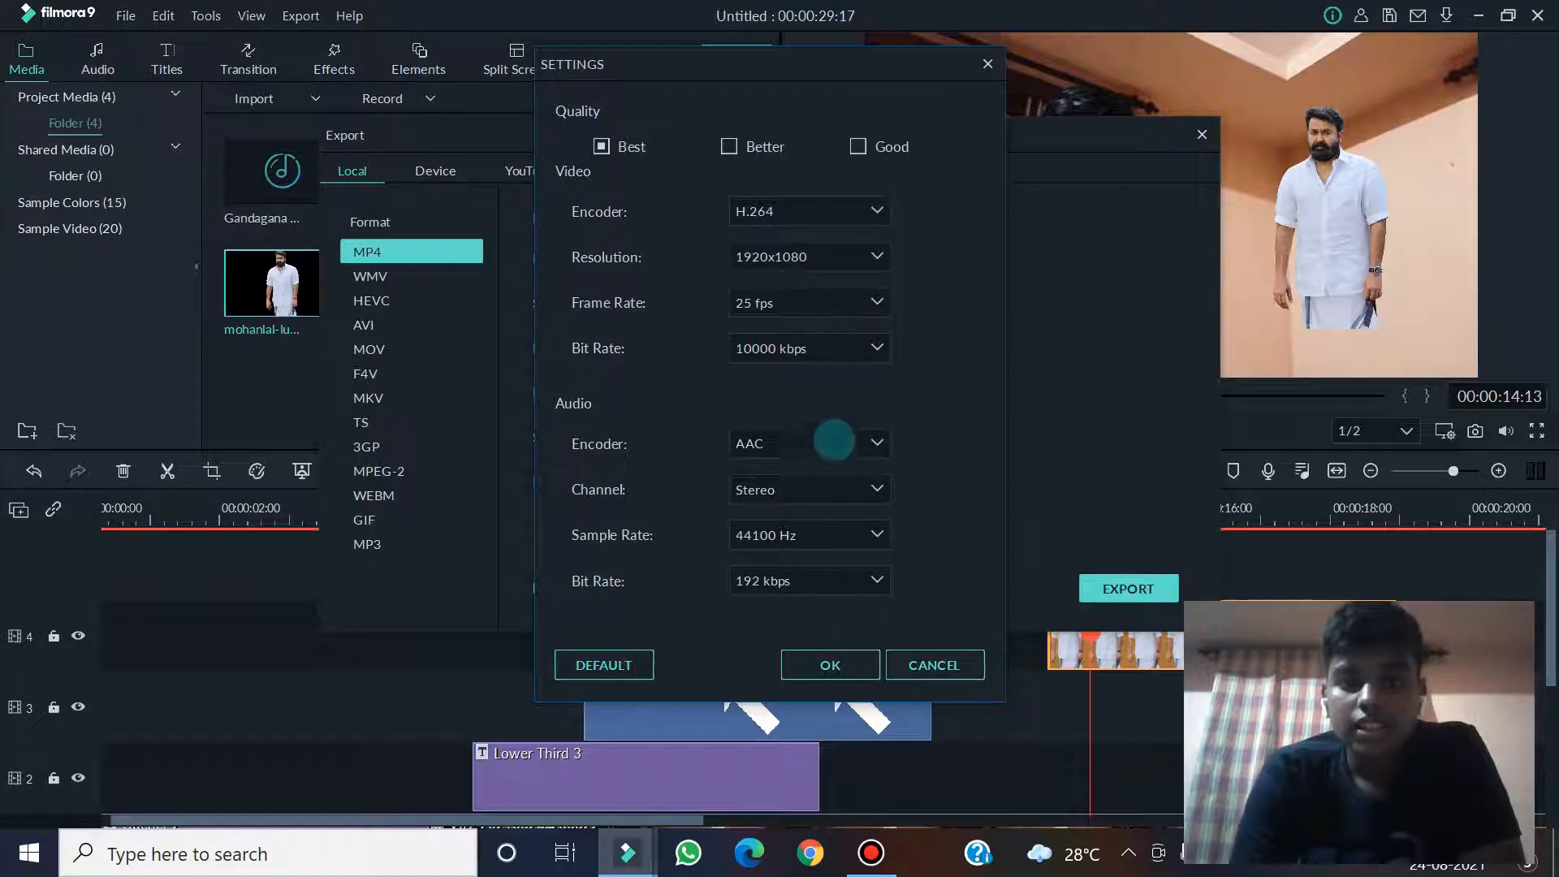
left_click(794, 257)
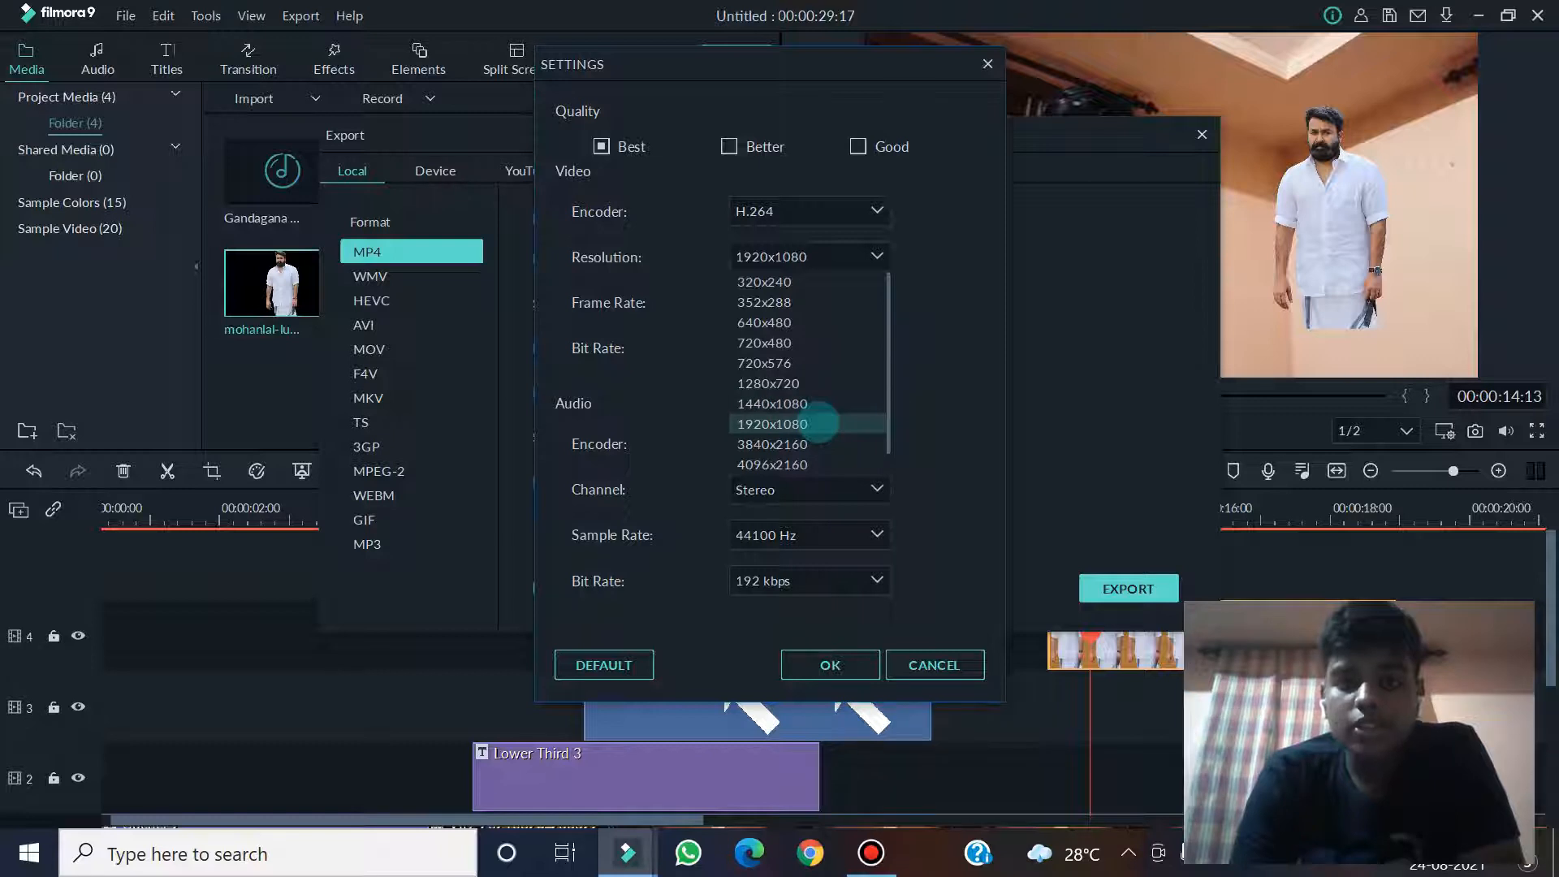
left_click(818, 423)
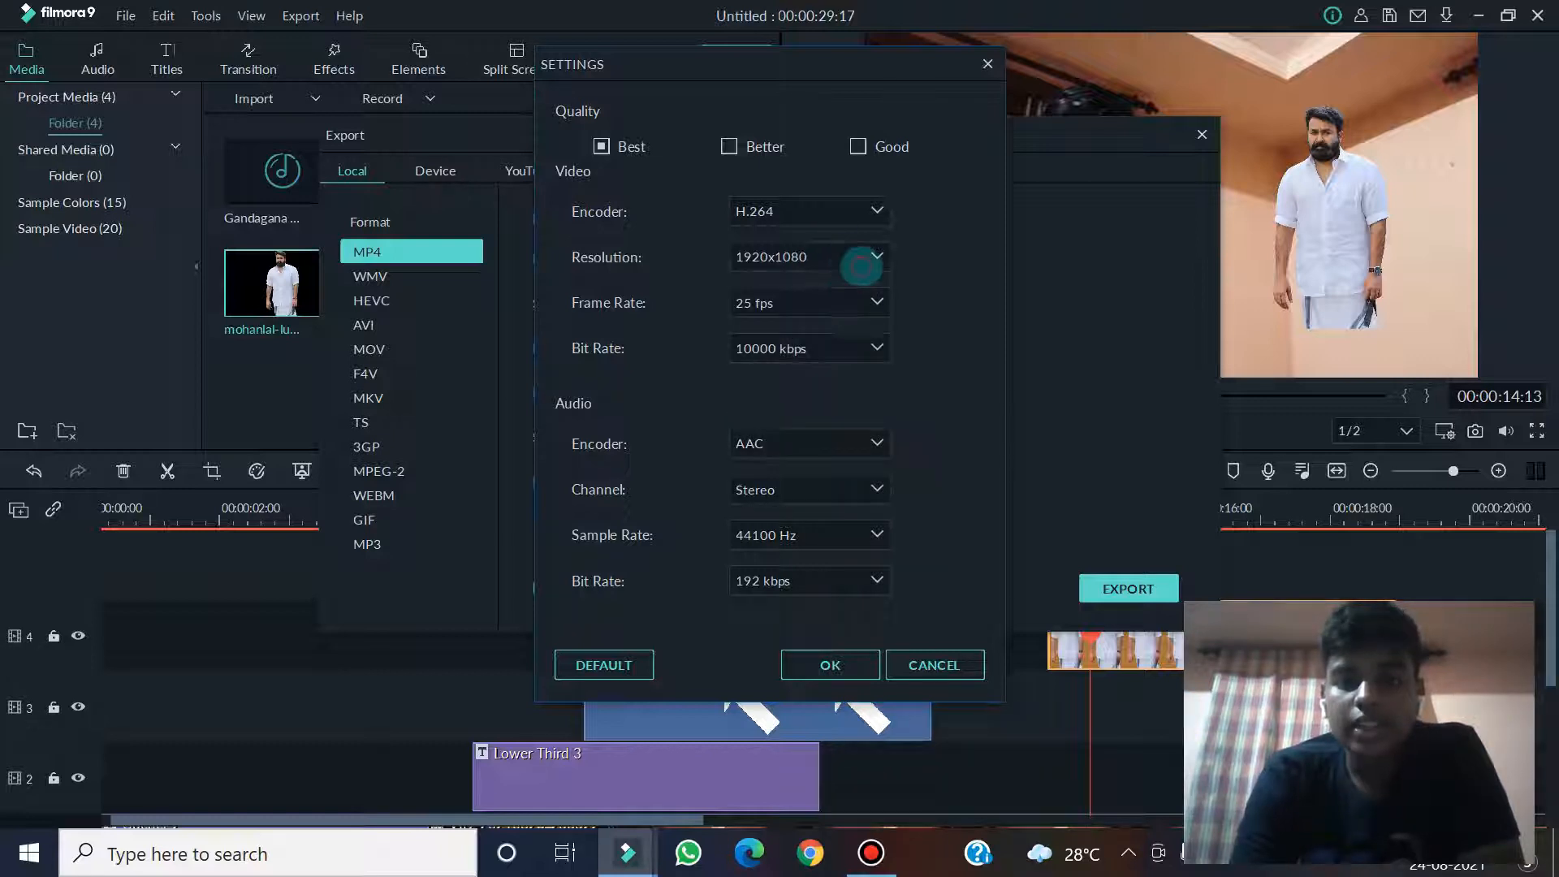
left_click(855, 257)
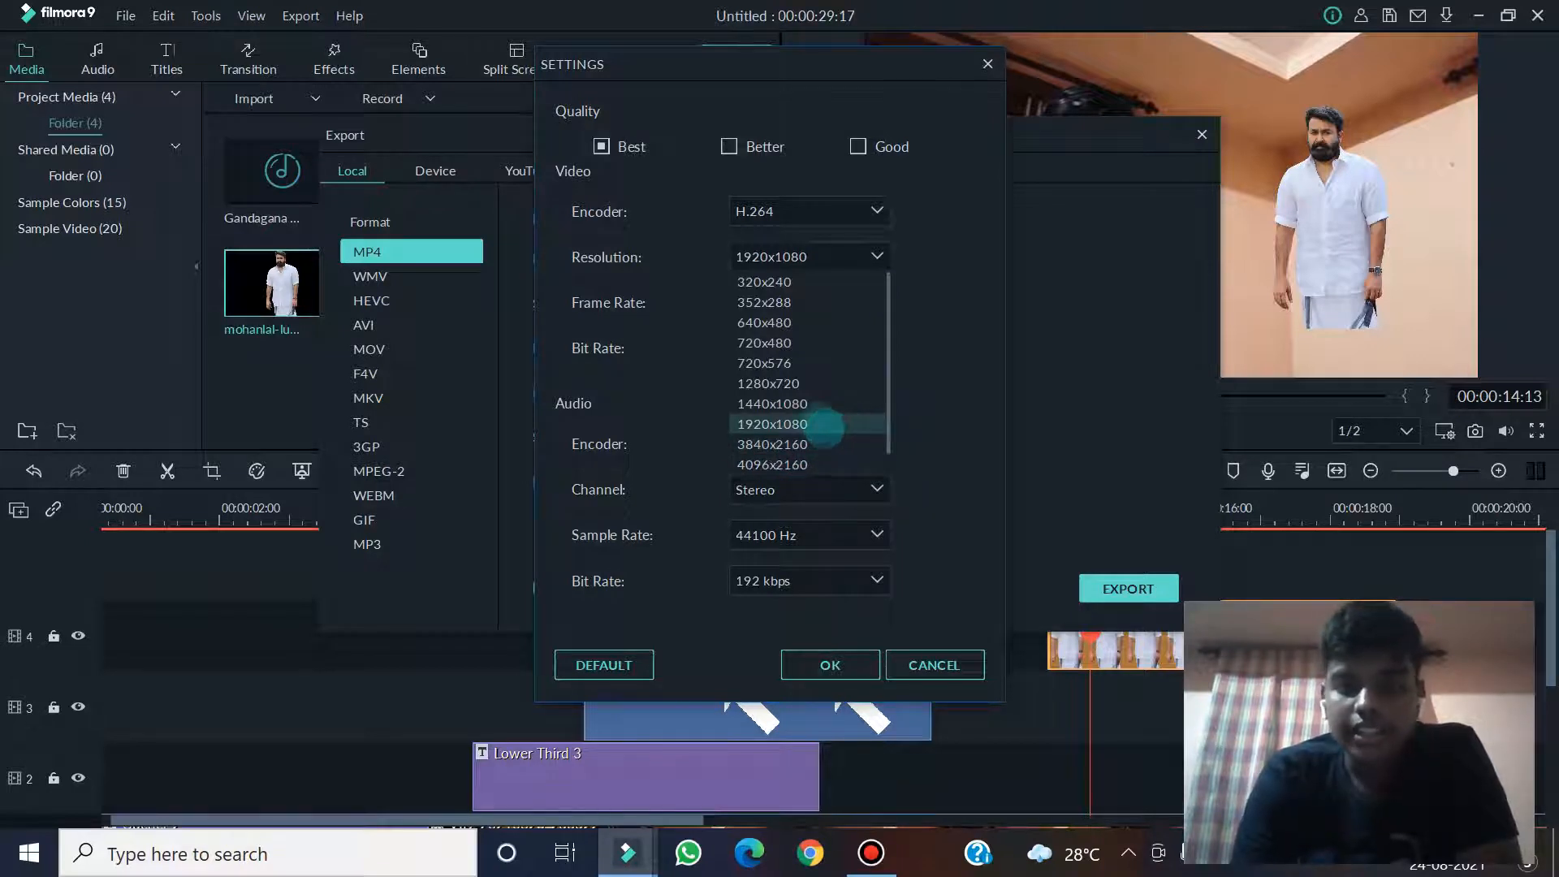
left_click(818, 423)
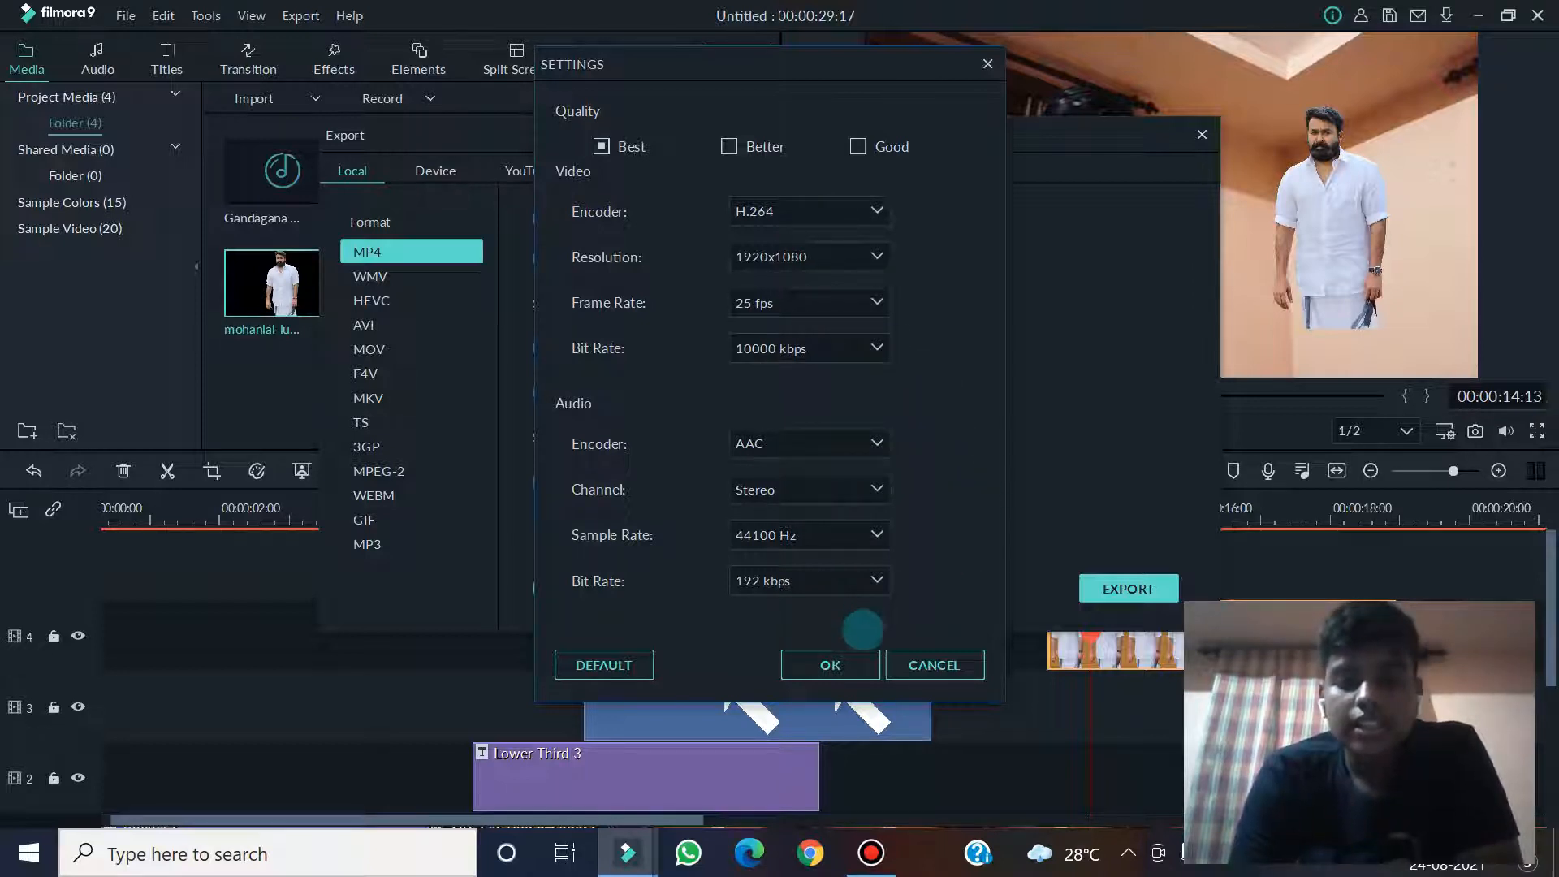
left_click(836, 662)
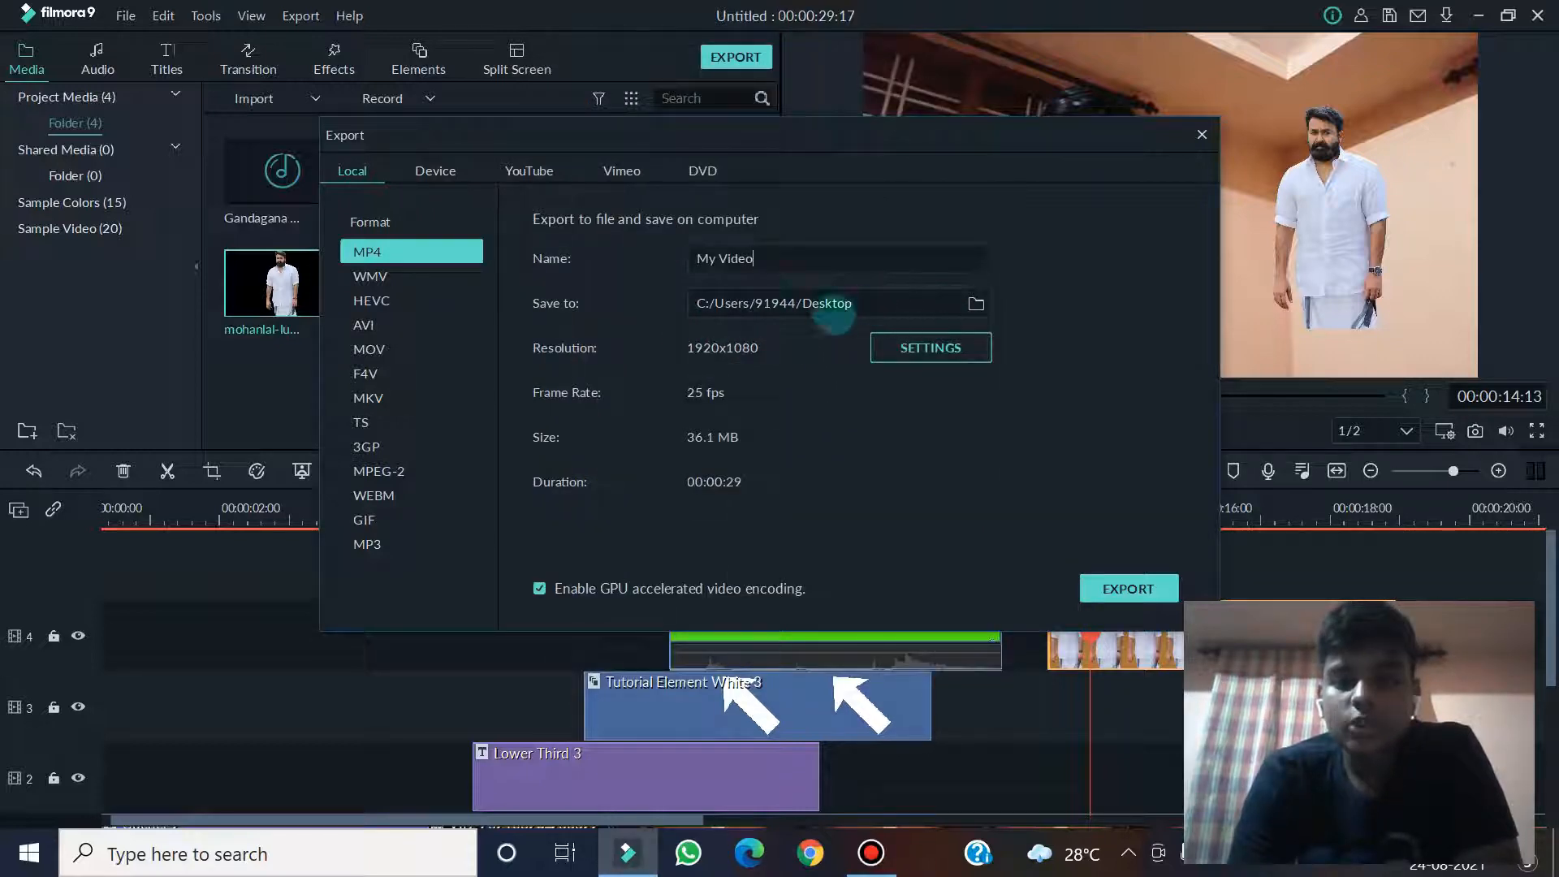
Choose the Desktop under This PC as the save folder for the exported video
left_click(976, 303)
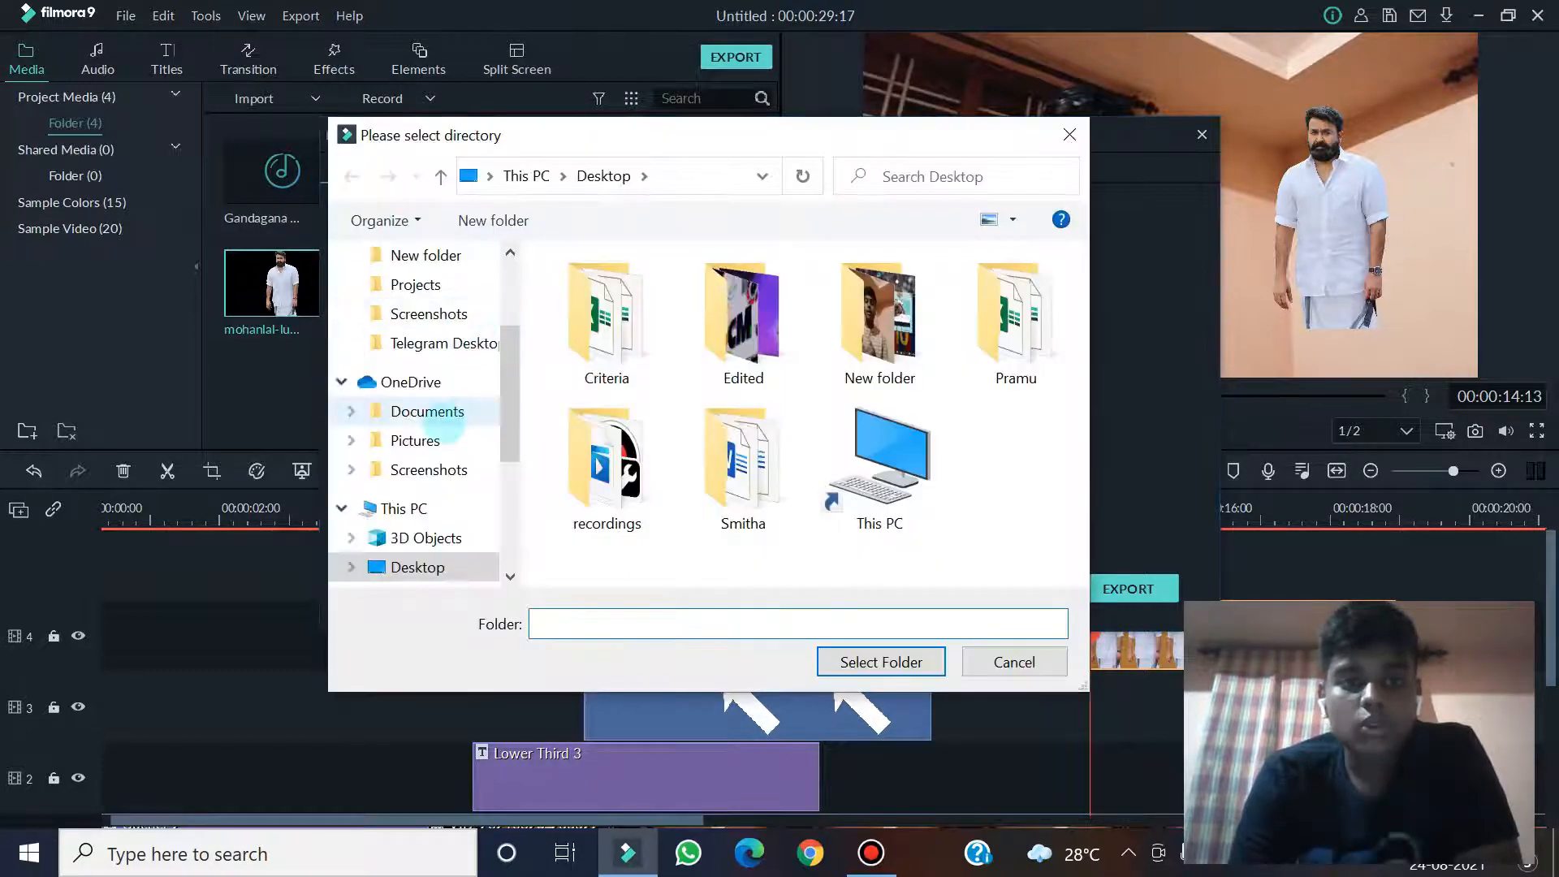
left_click(415, 440)
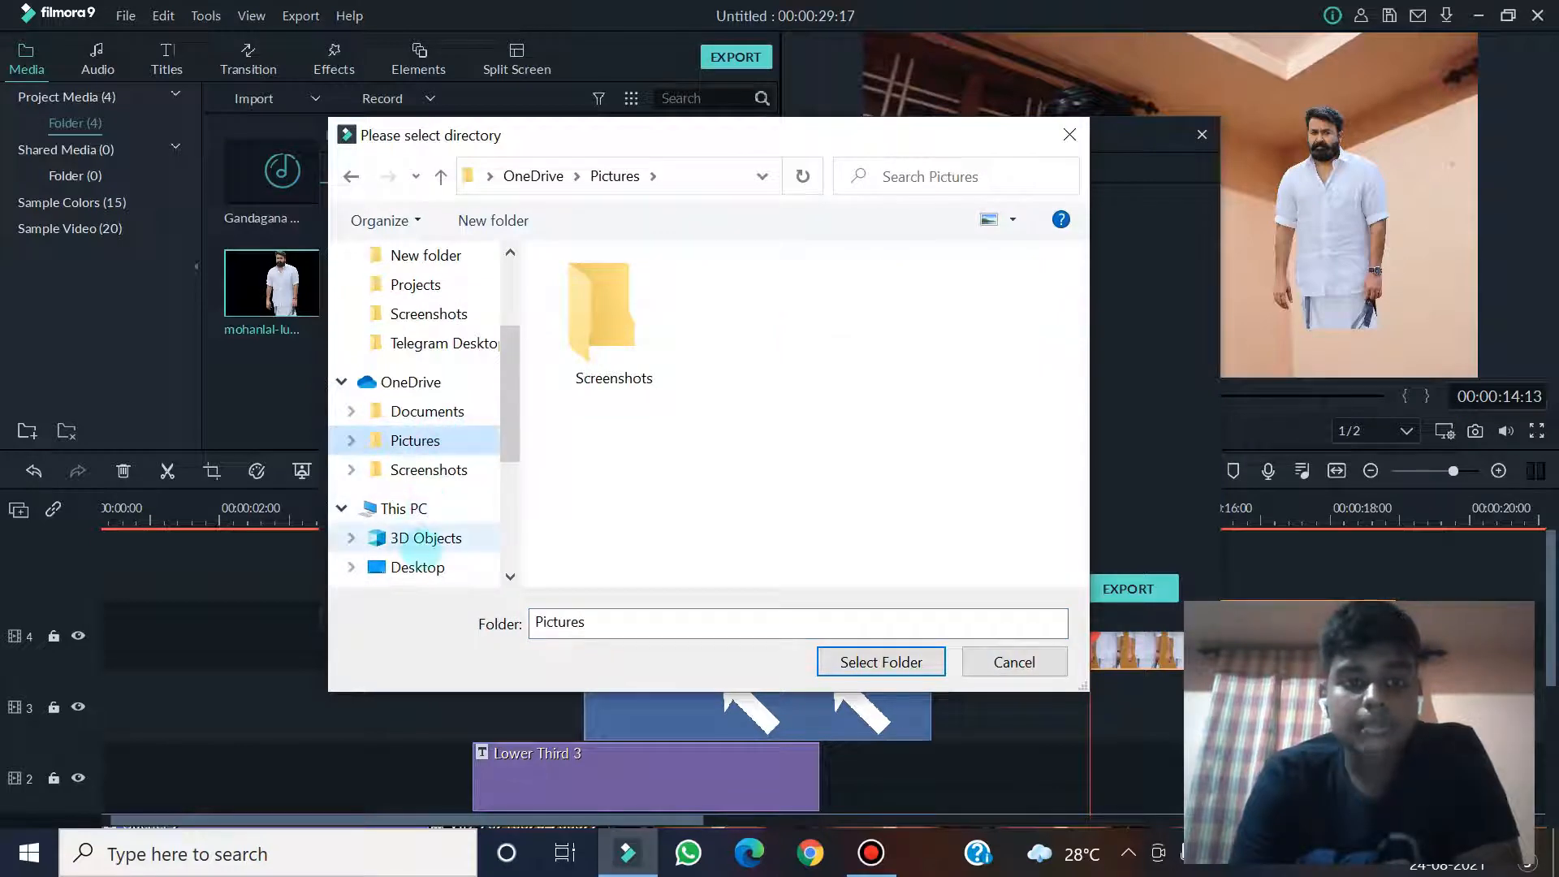
scroll(410, 552, "down", 1)
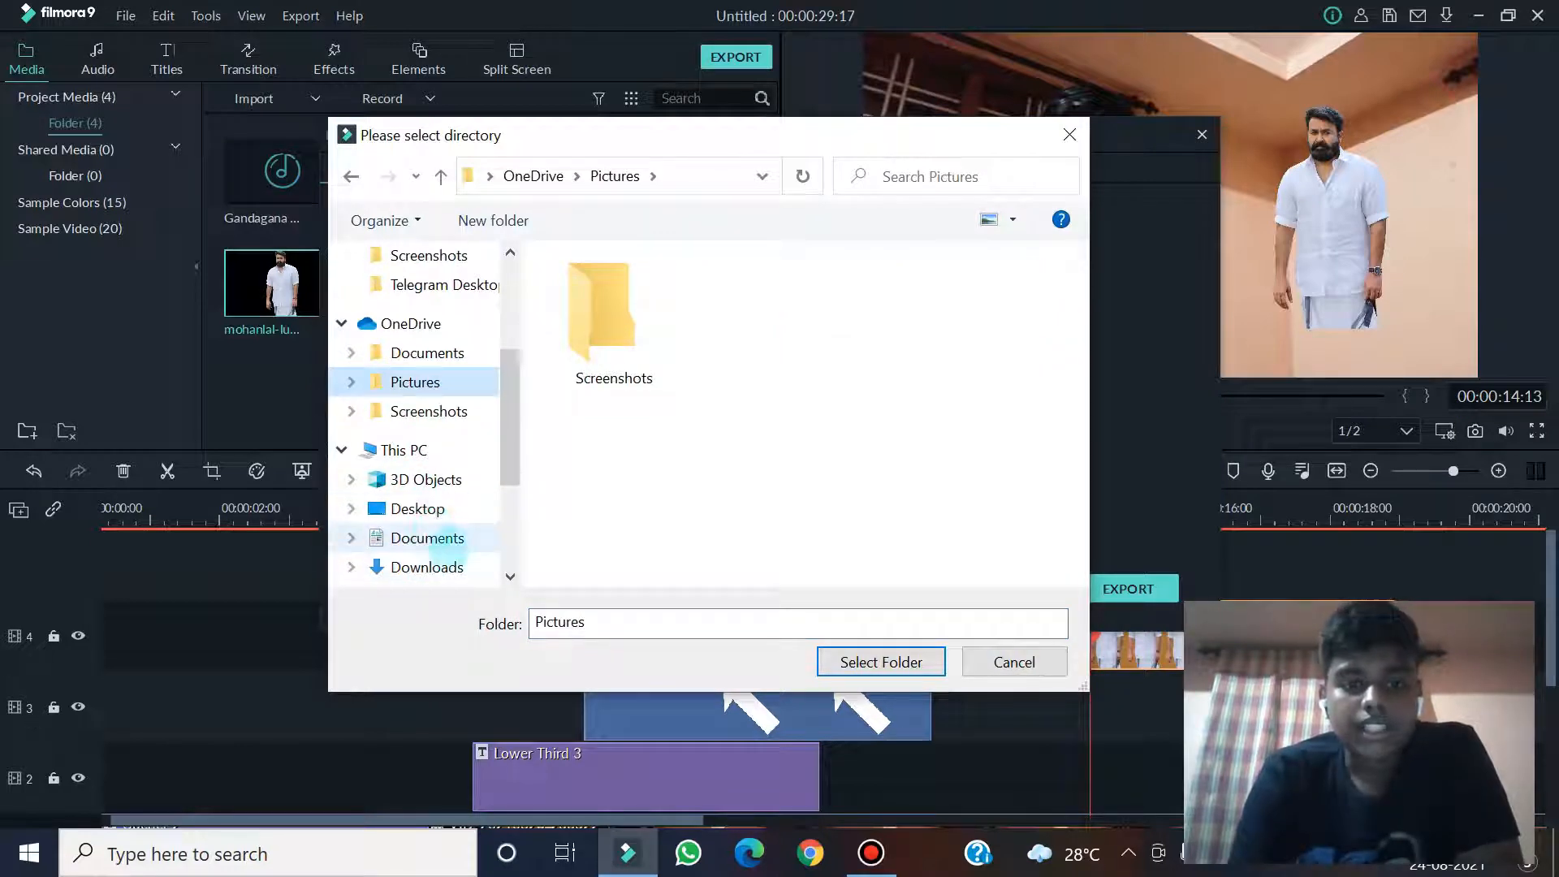
left_click(417, 508)
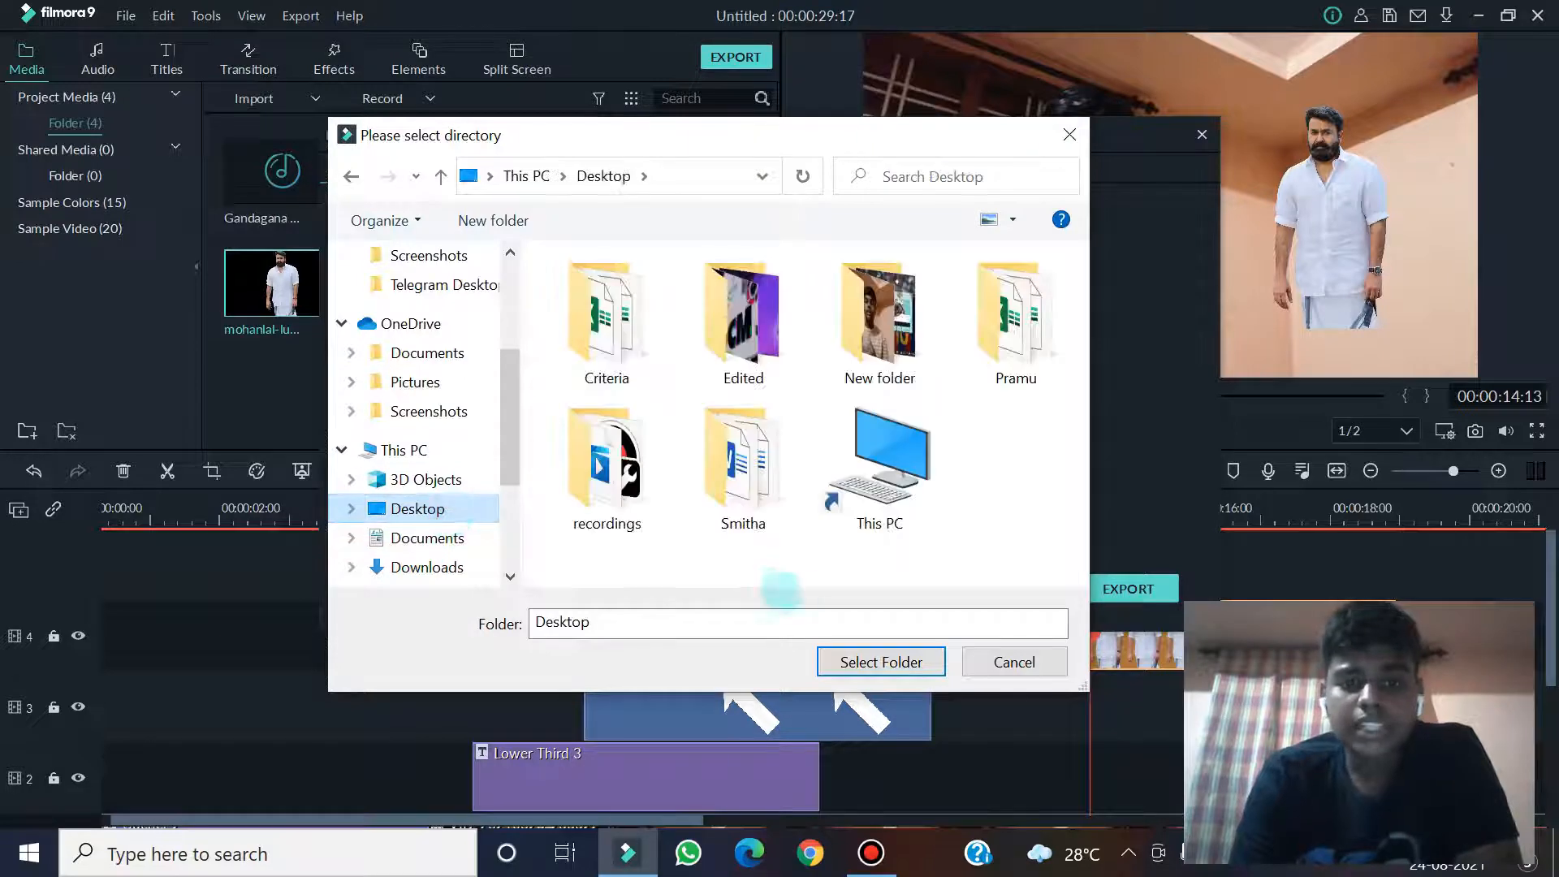
left_click(881, 662)
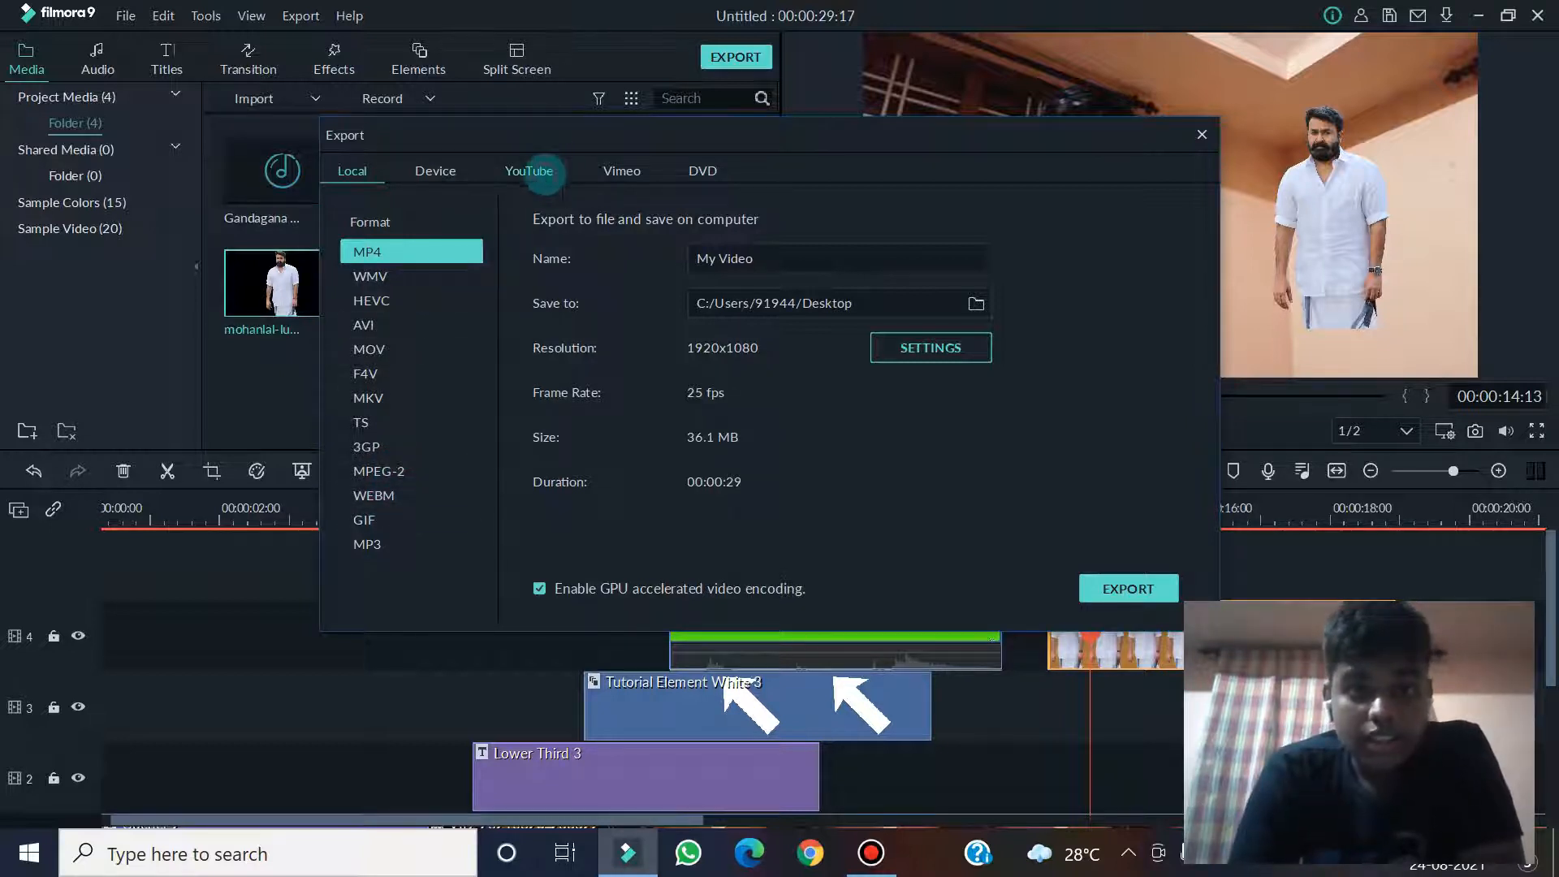
Review the YouTube upload options, including the title and description fields, and return to the local export settings
left_click(544, 173)
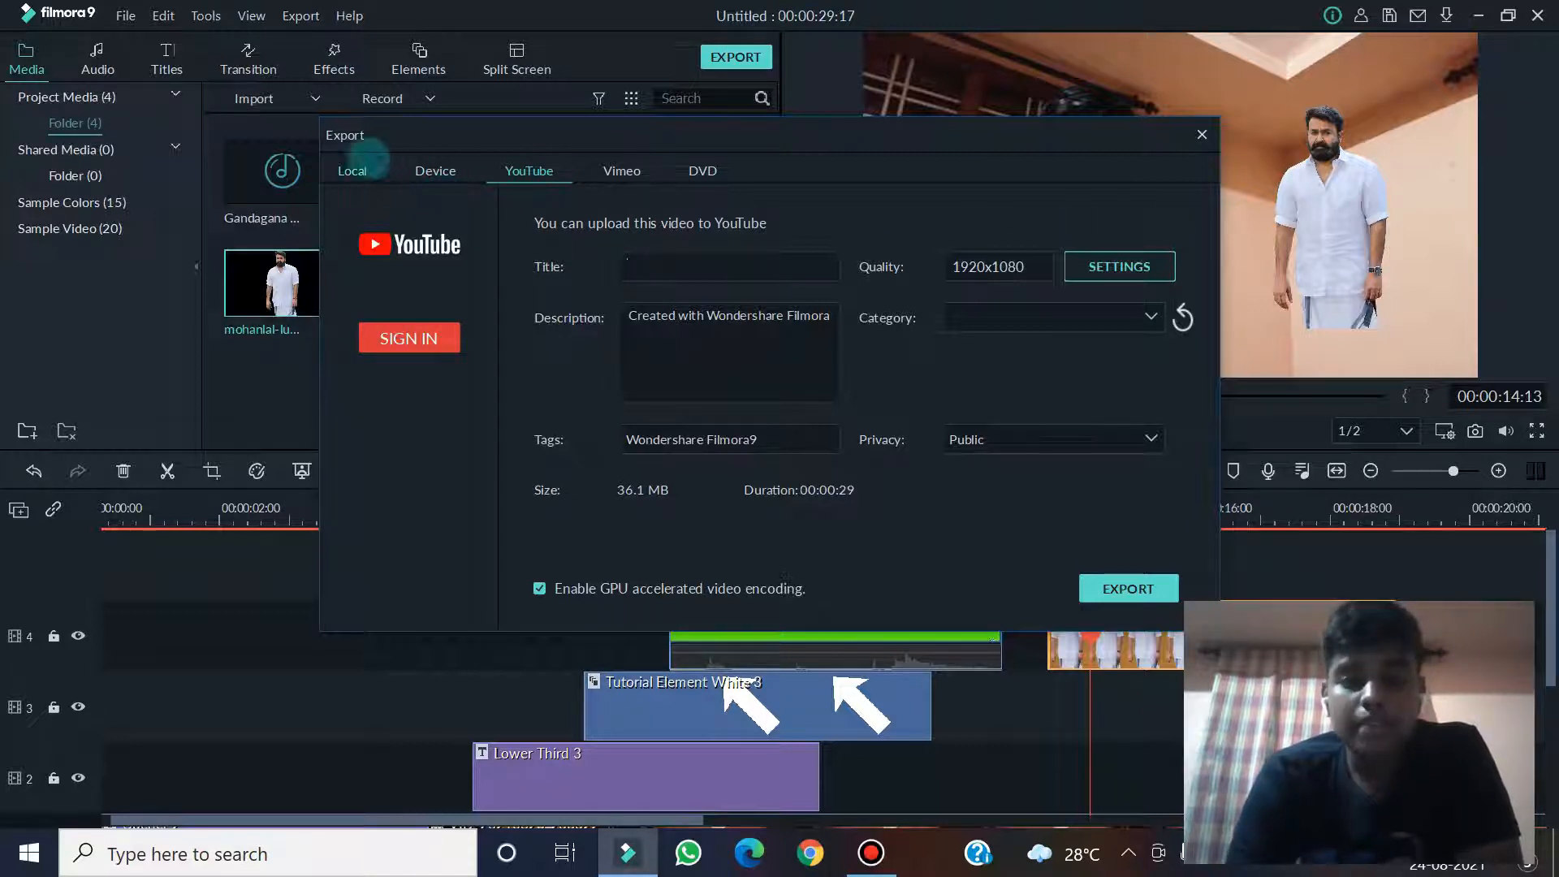
left_click(637, 268)
left_click_drag(698, 315, 850, 327)
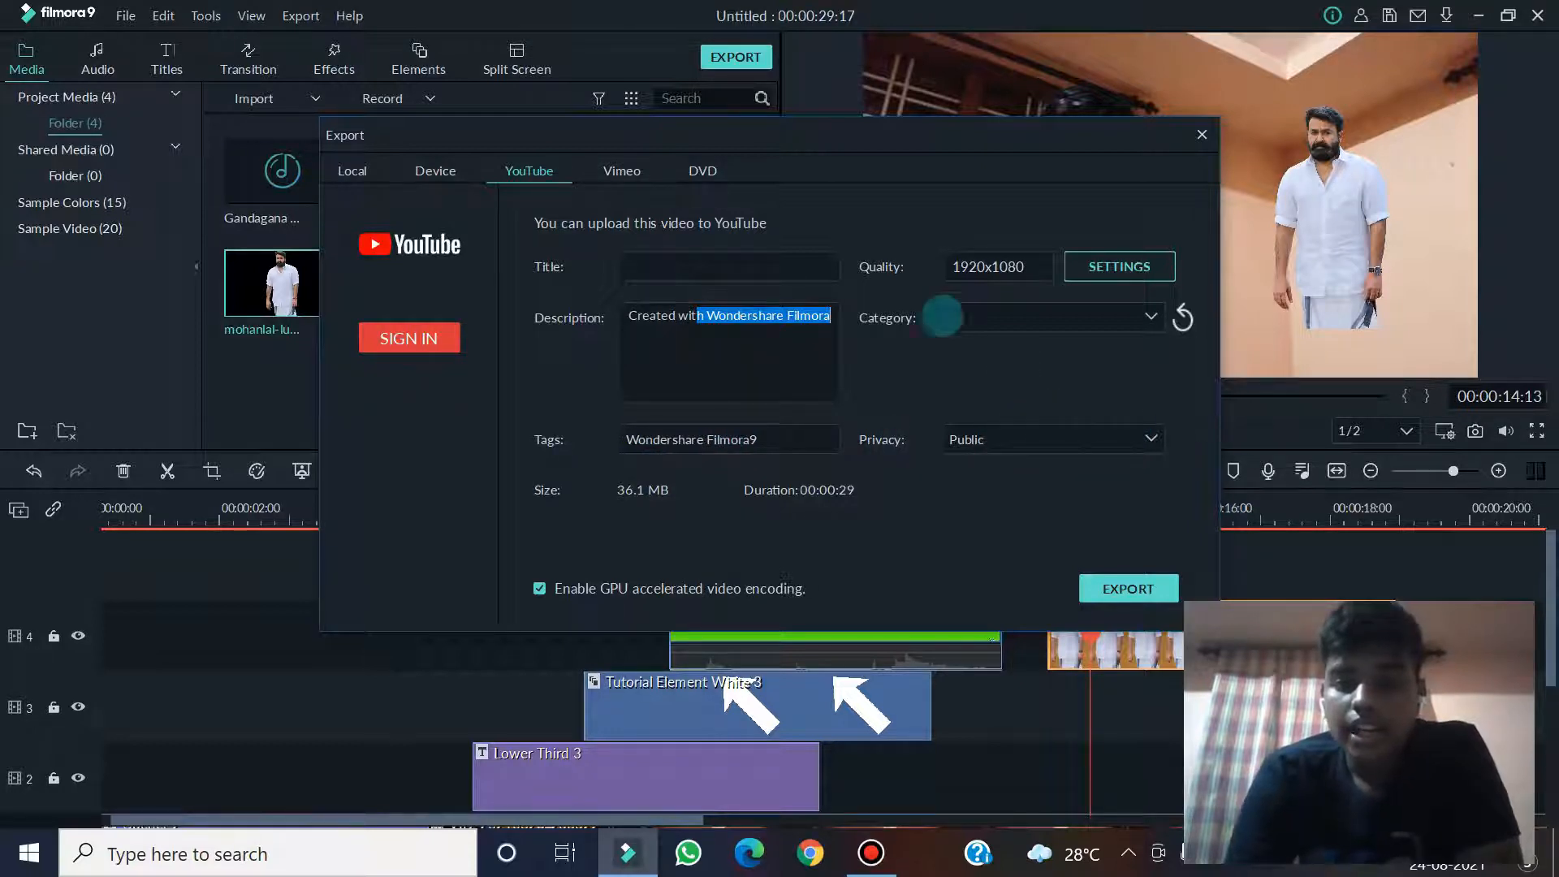
left_click(352, 171)
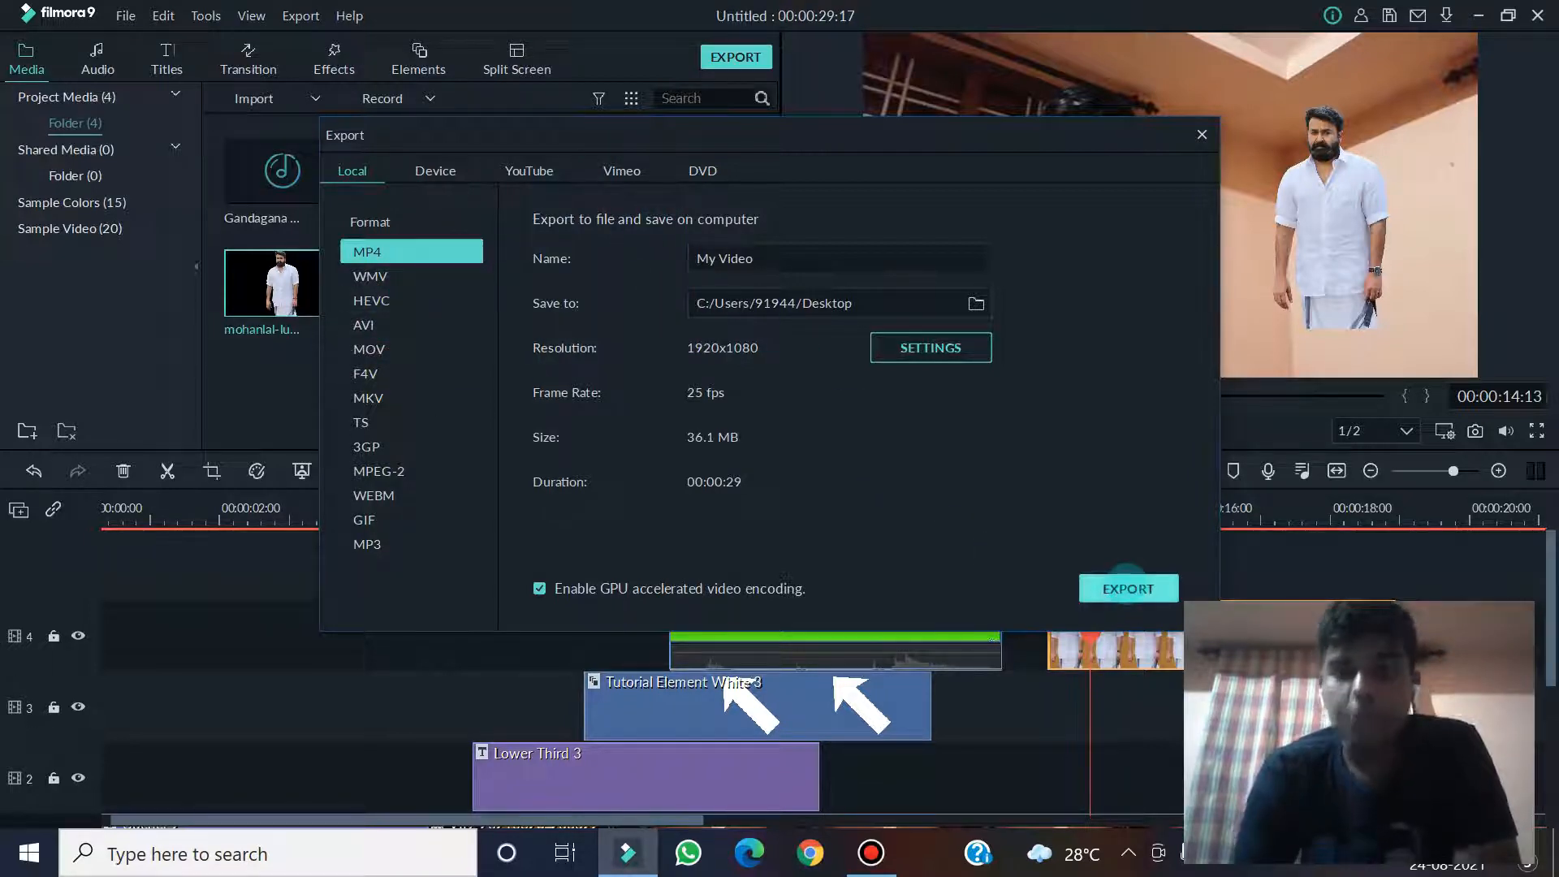
Export the project as My Video in MP4 format, locate the finished file, and play it in a maximized player window
left_click(1127, 586)
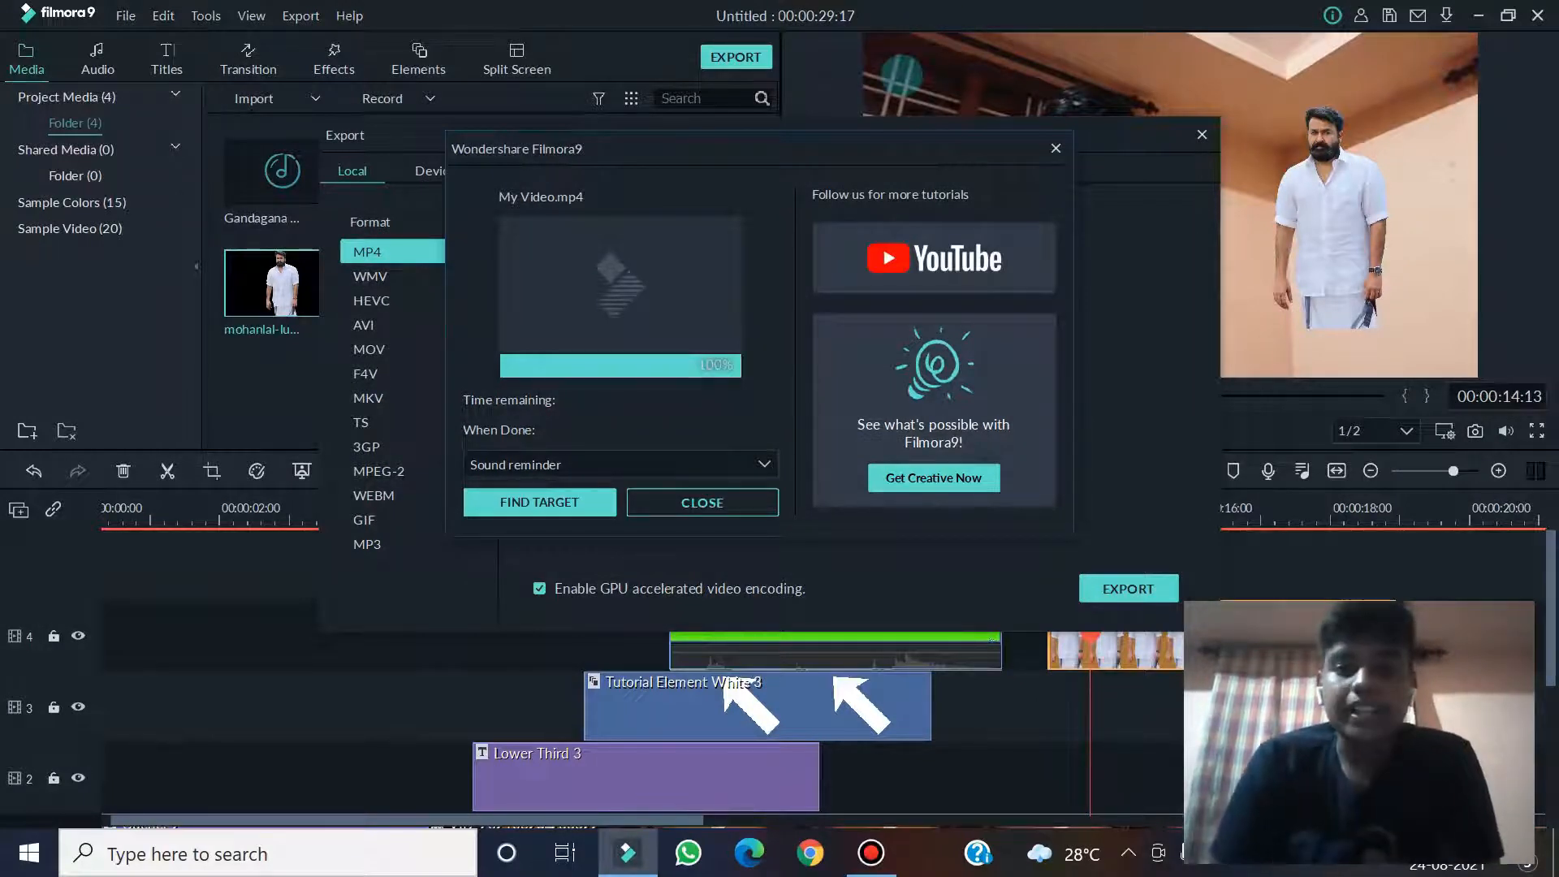
left_click(559, 503)
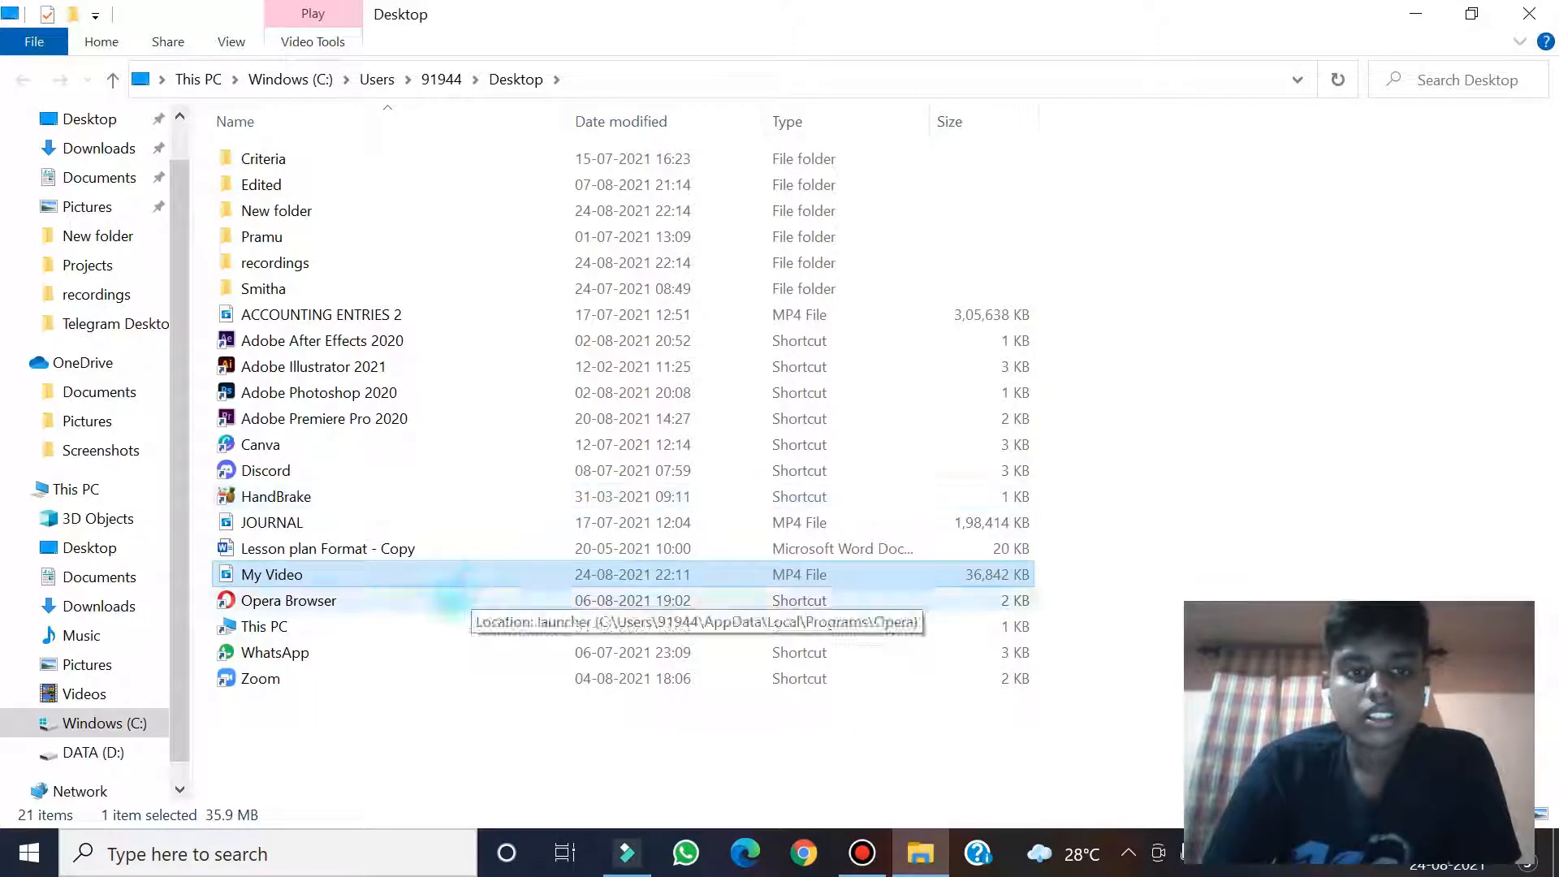
double_click(467, 583)
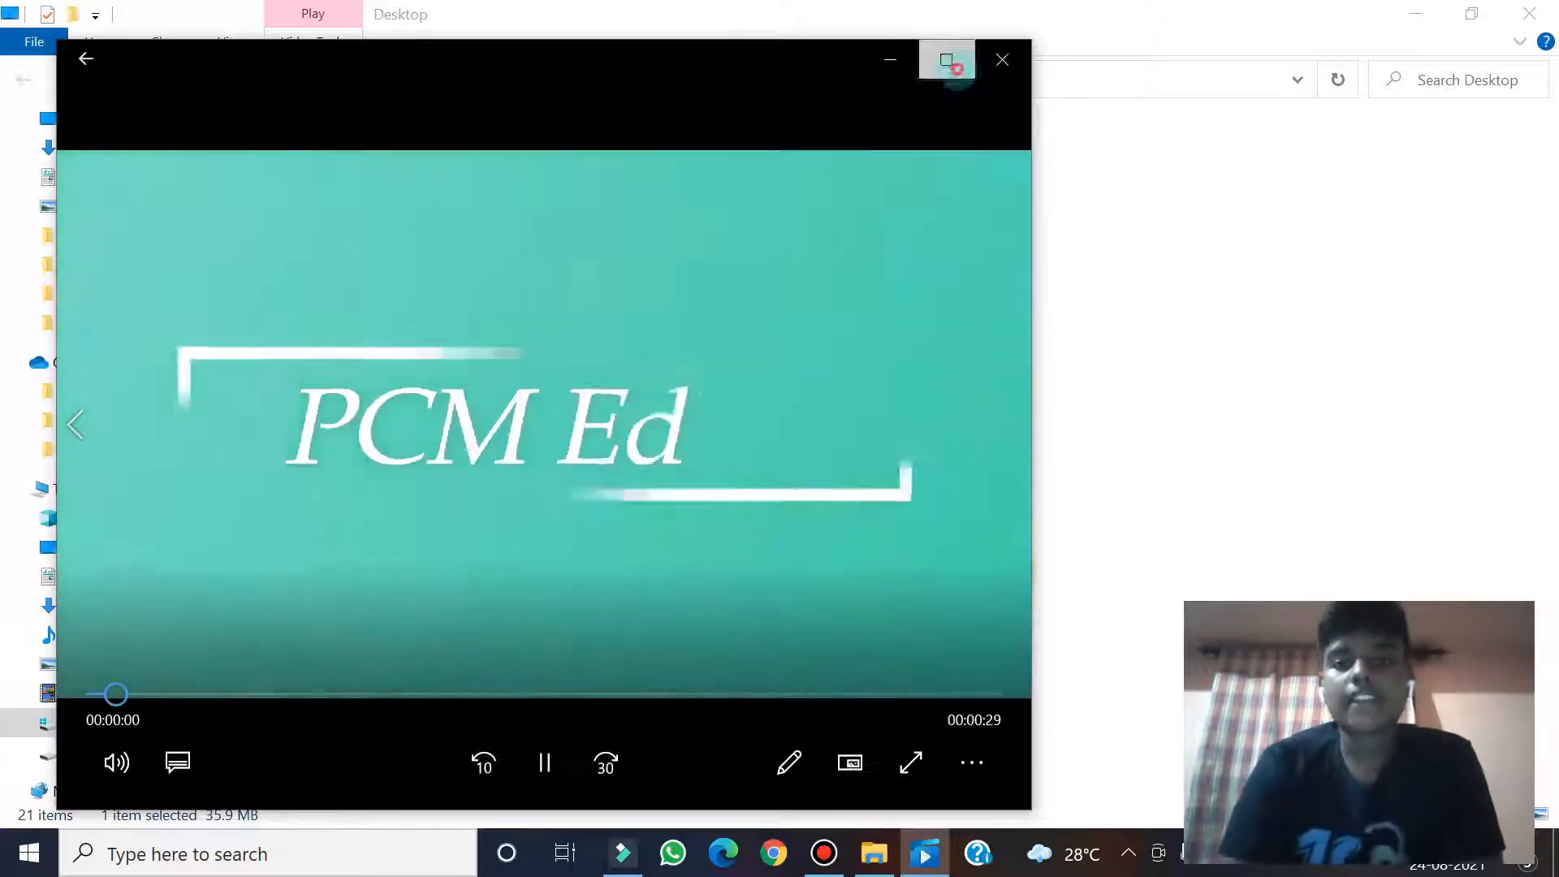
left_click(951, 65)
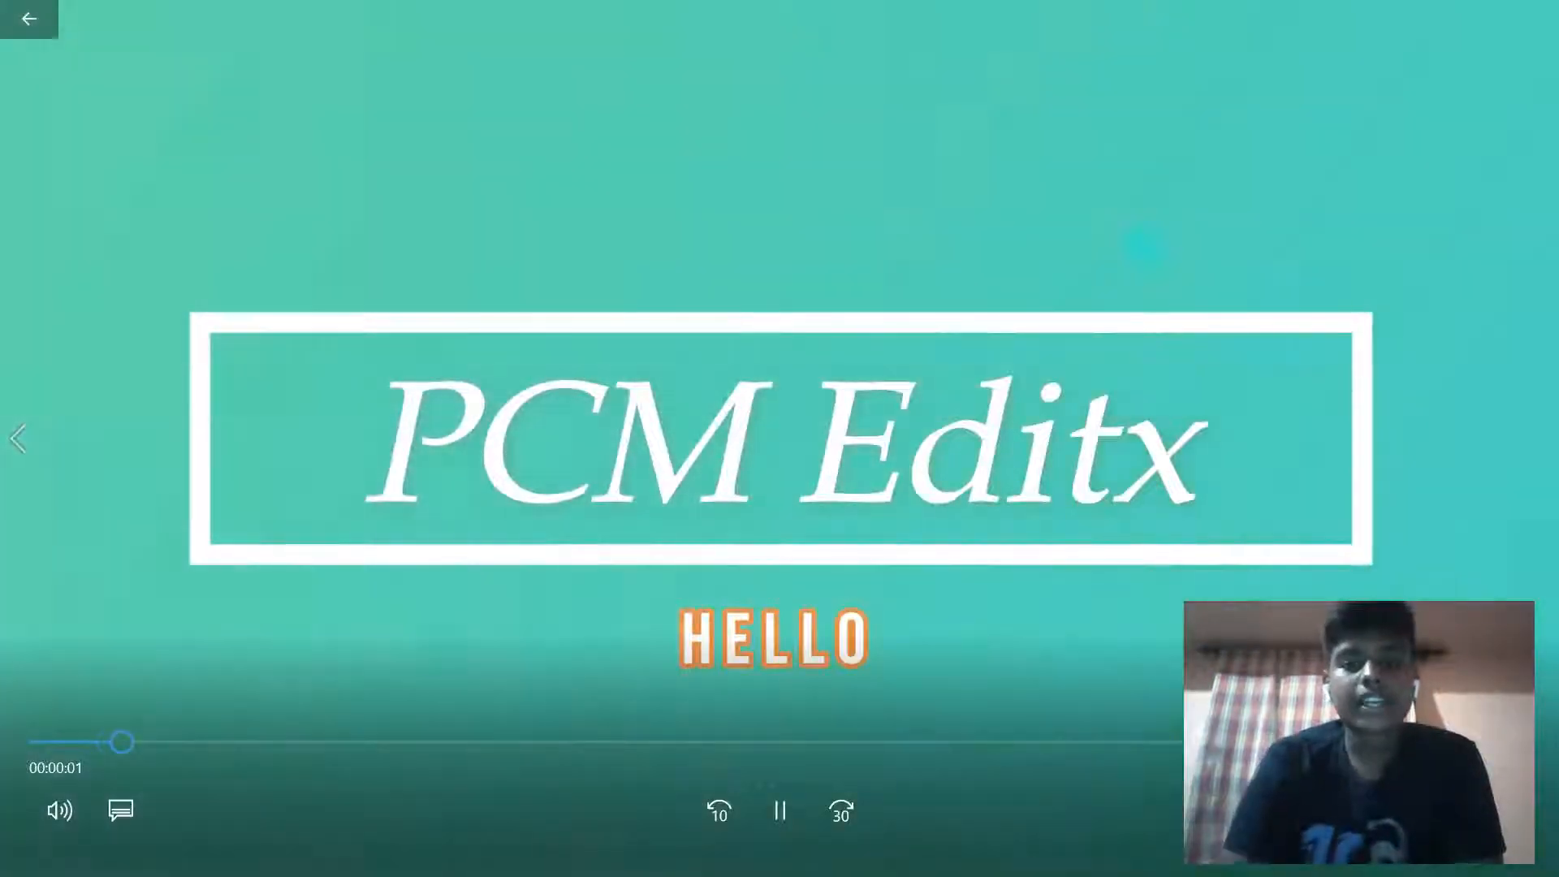